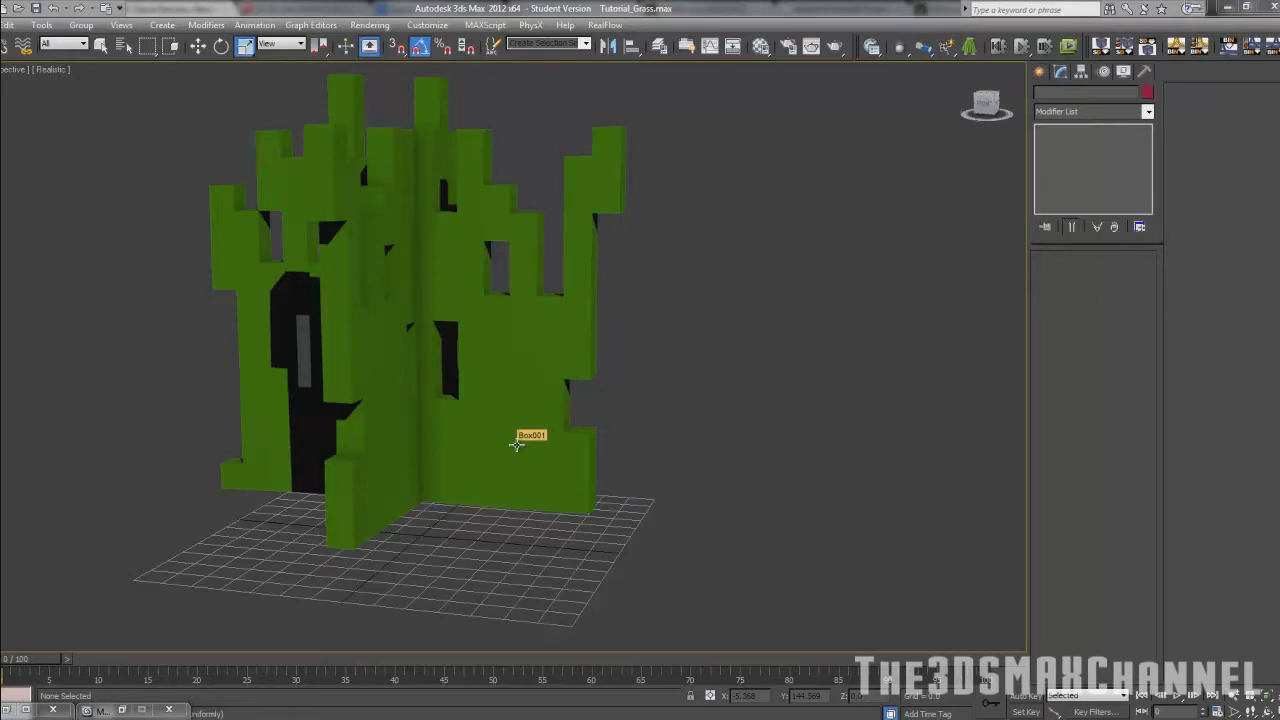
click(519, 412)
click(699, 438)
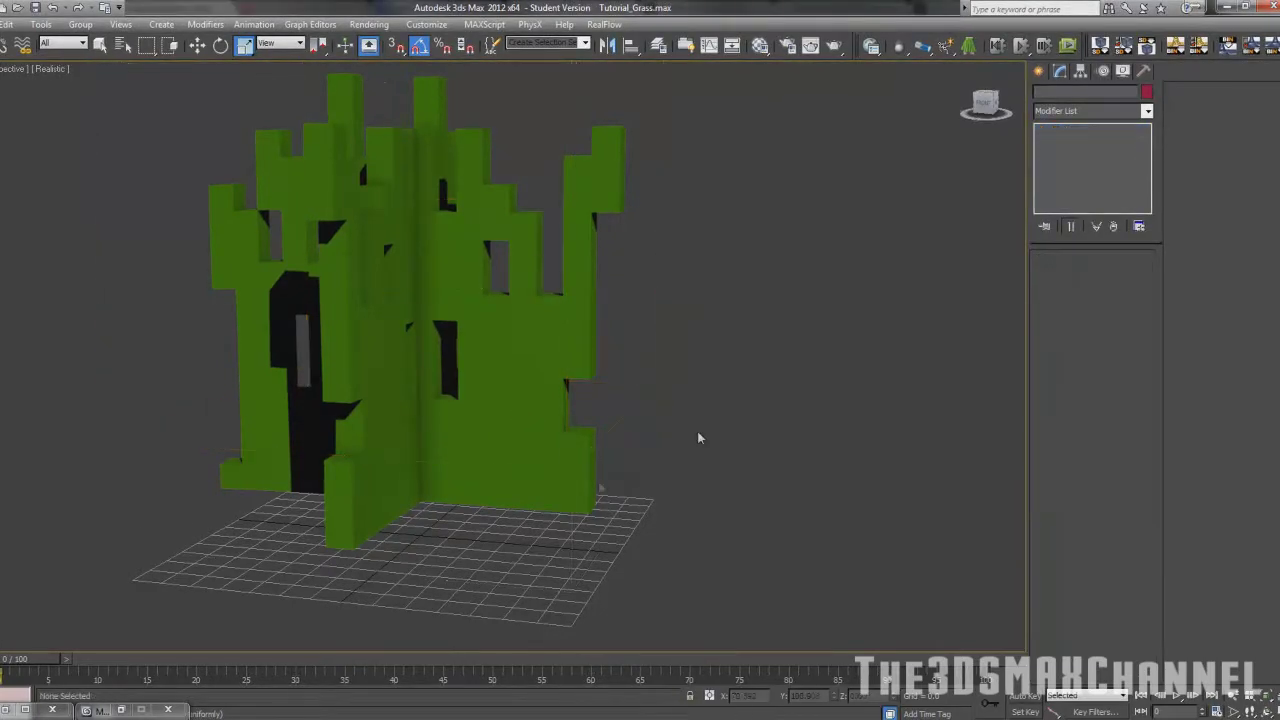
click(1175, 696)
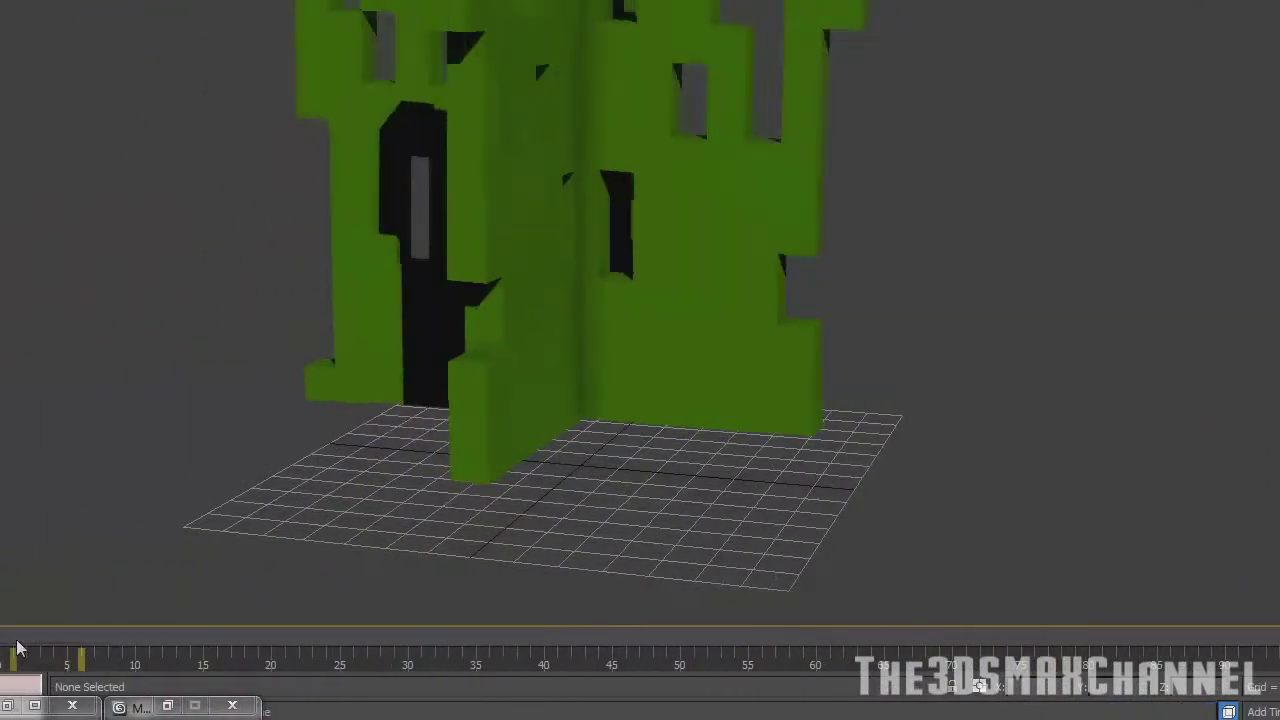
Select the finished green grass model and move it along the X axis, clear of the grid.
click(533, 256)
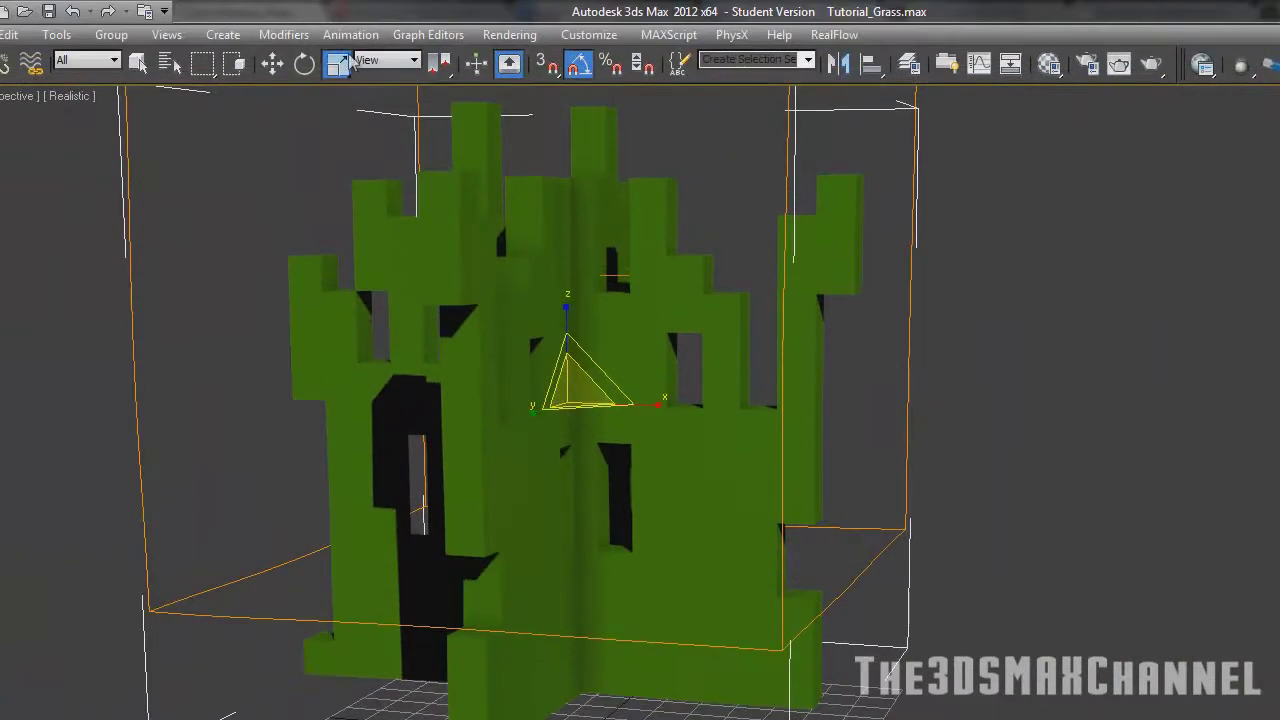
click(274, 64)
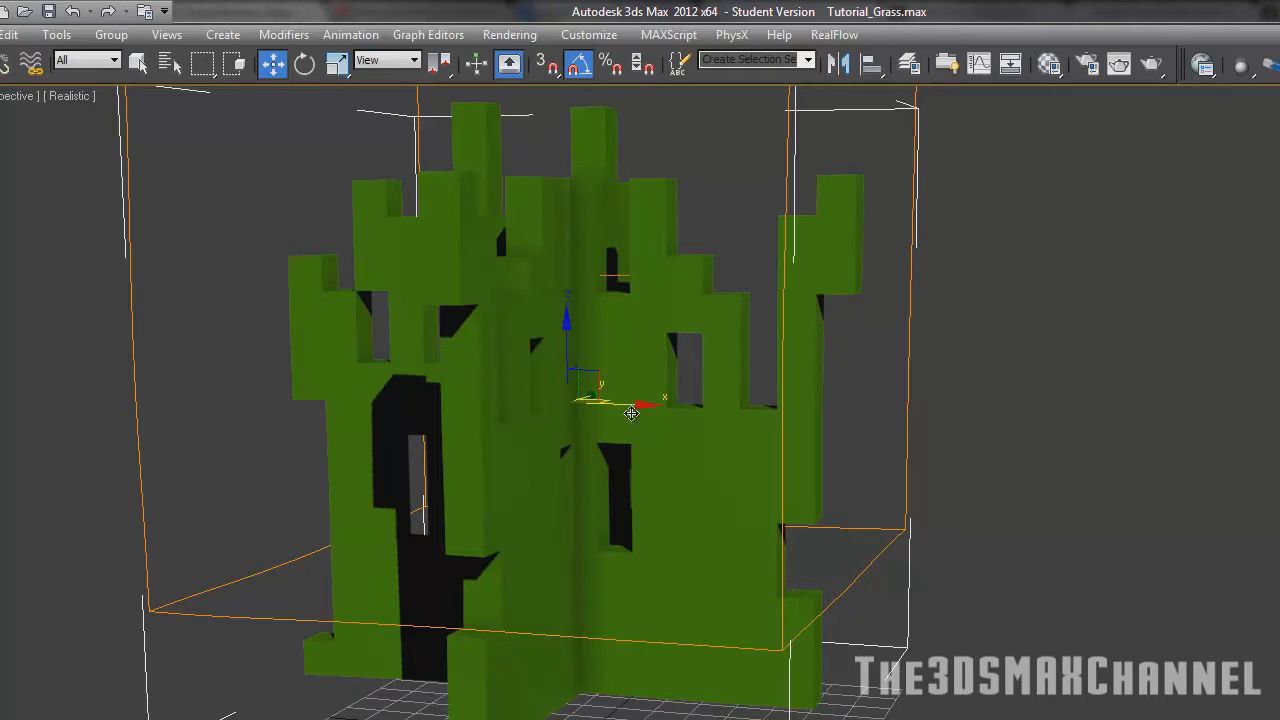
drag(627, 404, 95, 388)
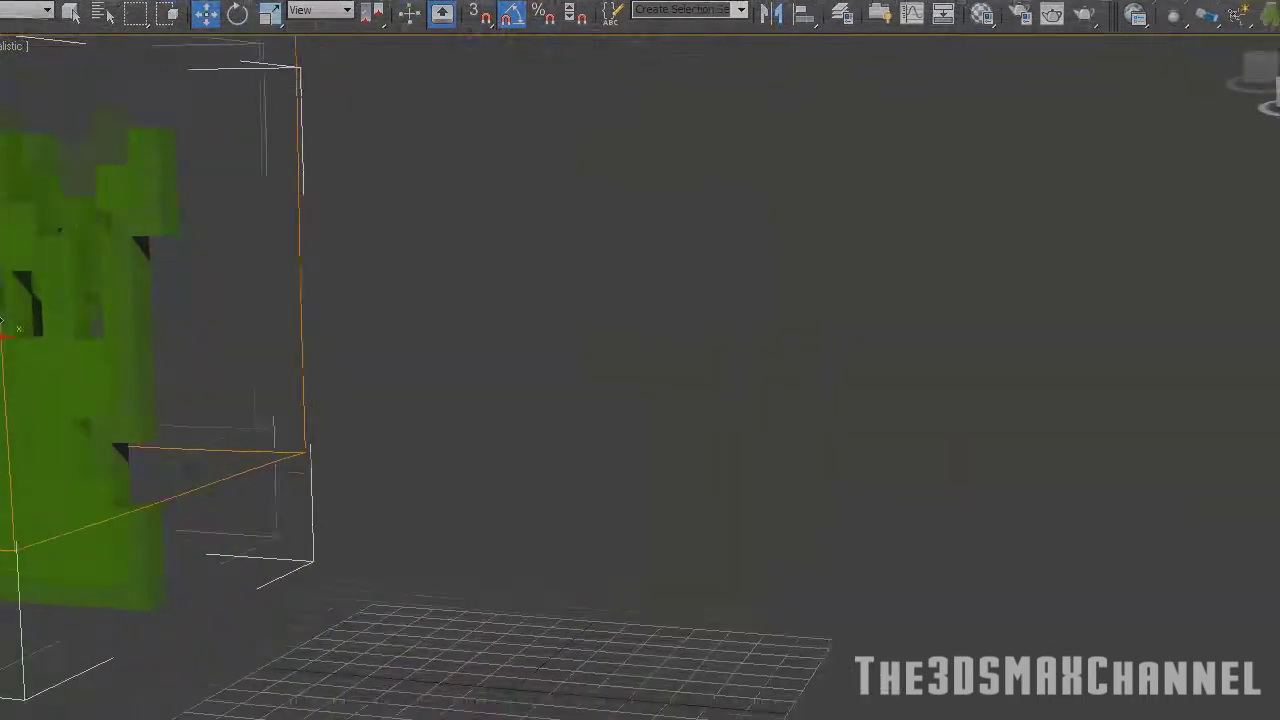
middle_drag(395, 400, 514, 403)
middle_drag(174, 150, 462, 112)
middle_drag(510, 157, 417, 130)
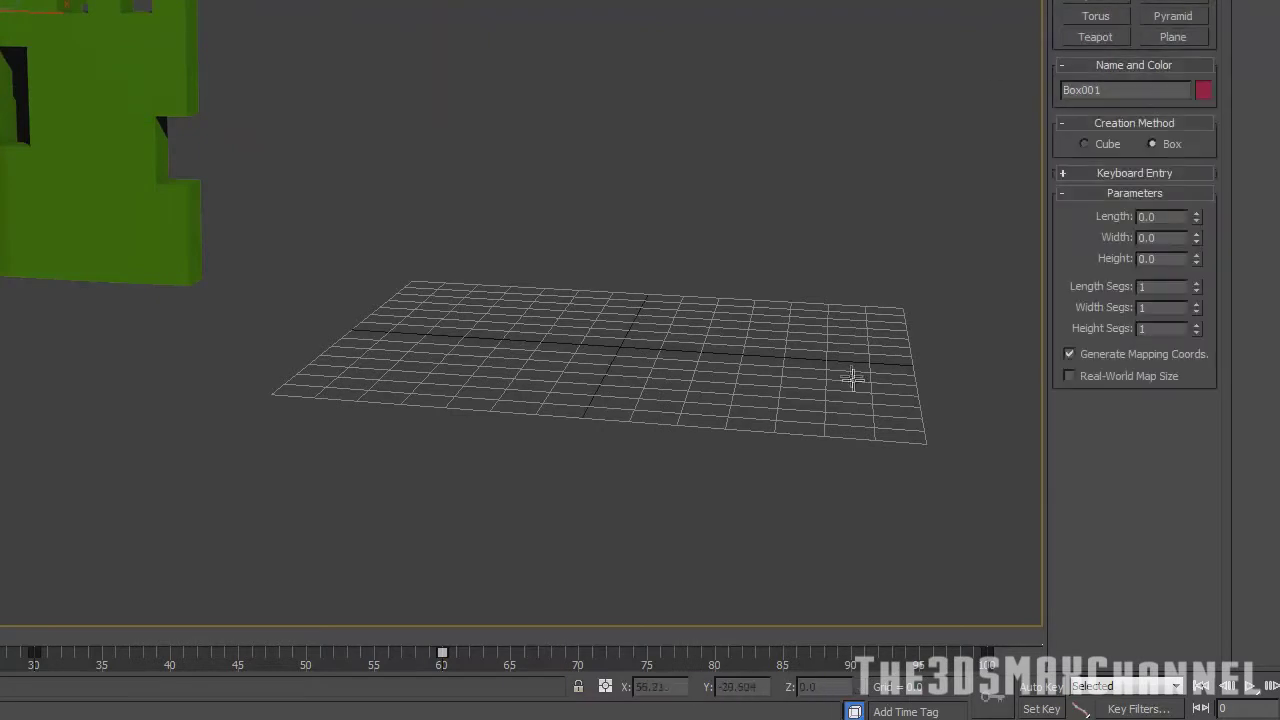
Create a box on the grid, about 26 long, 14 wide and 20 high.
drag(738, 354, 797, 379)
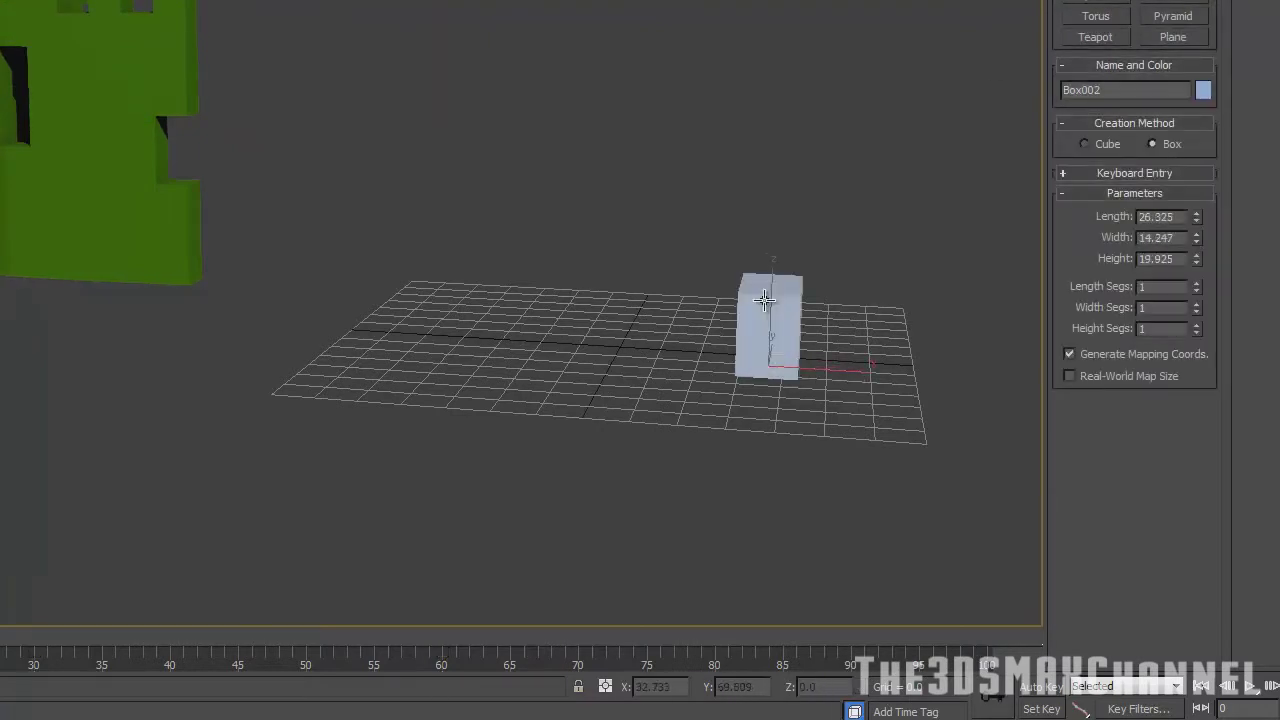
click(766, 301)
middle_drag(900, 330, 754, 286)
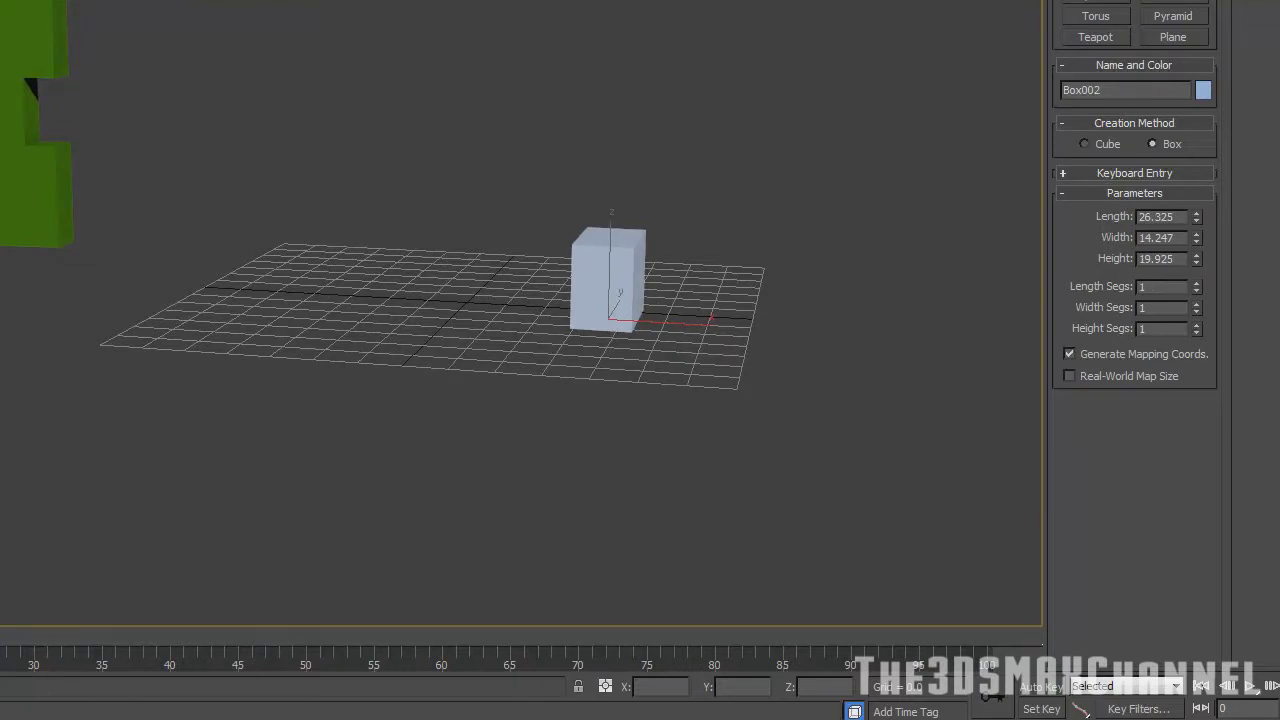
Set the new box's length, width and height to 10 each.
double_click(1162, 216)
double_click(1158, 258)
text(10)
key(Return)
double_click(1156, 237)
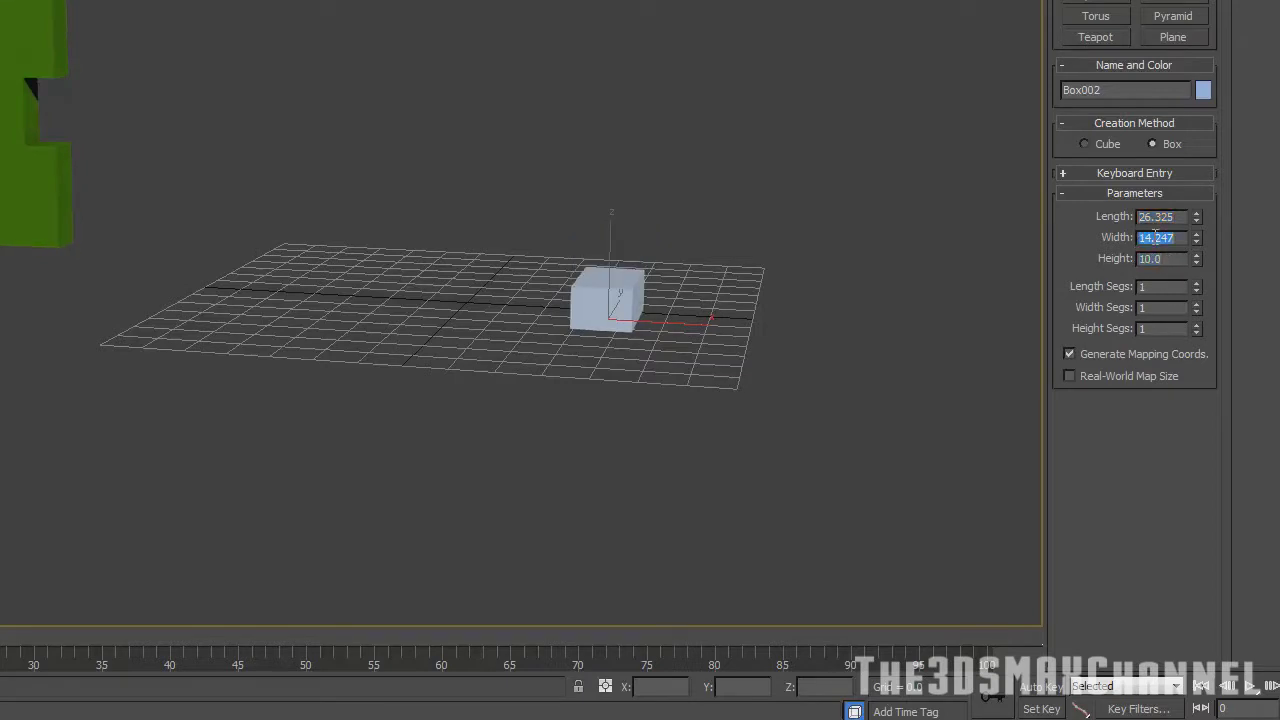
text(10)
key(Return)
double_click(1156, 216)
text(10)
key(Return)
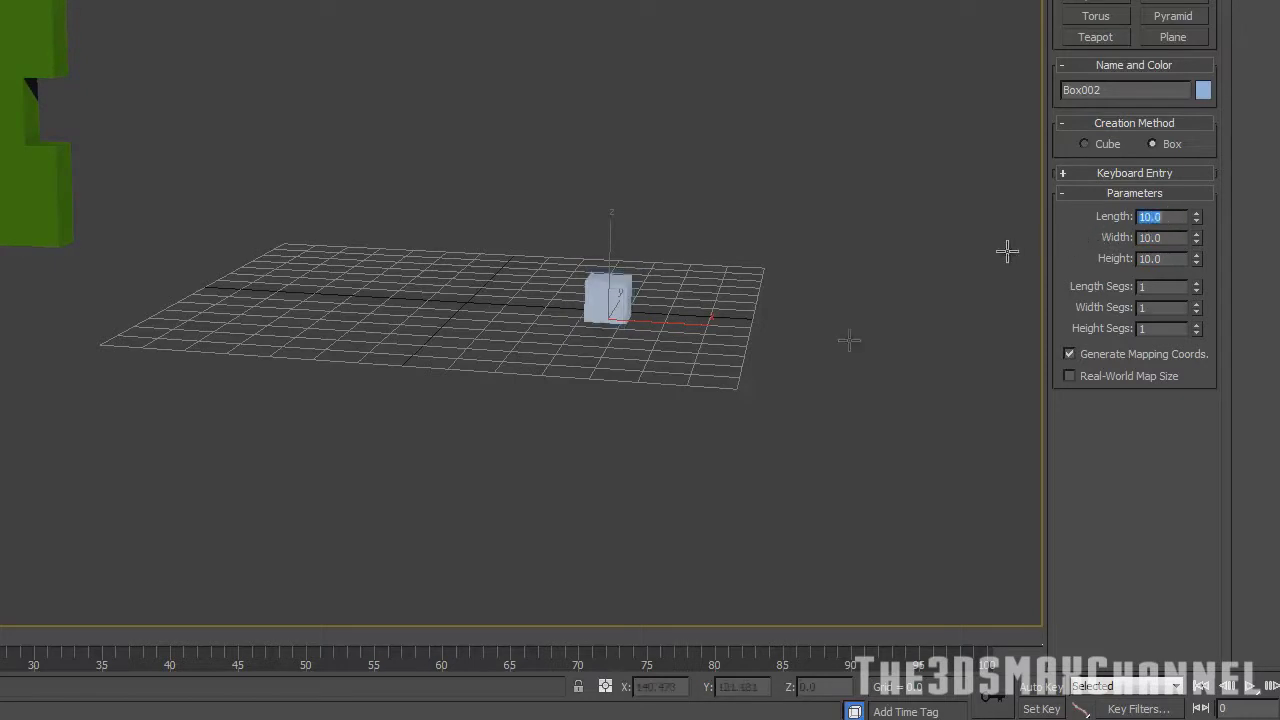
Convert the 10-unit cube to an Editable Poly.
middle_drag(582, 420, 526, 411)
scroll(526, 411, up, 4)
middle_drag(762, 432, 571, 329)
scroll(720, 414, down, 2)
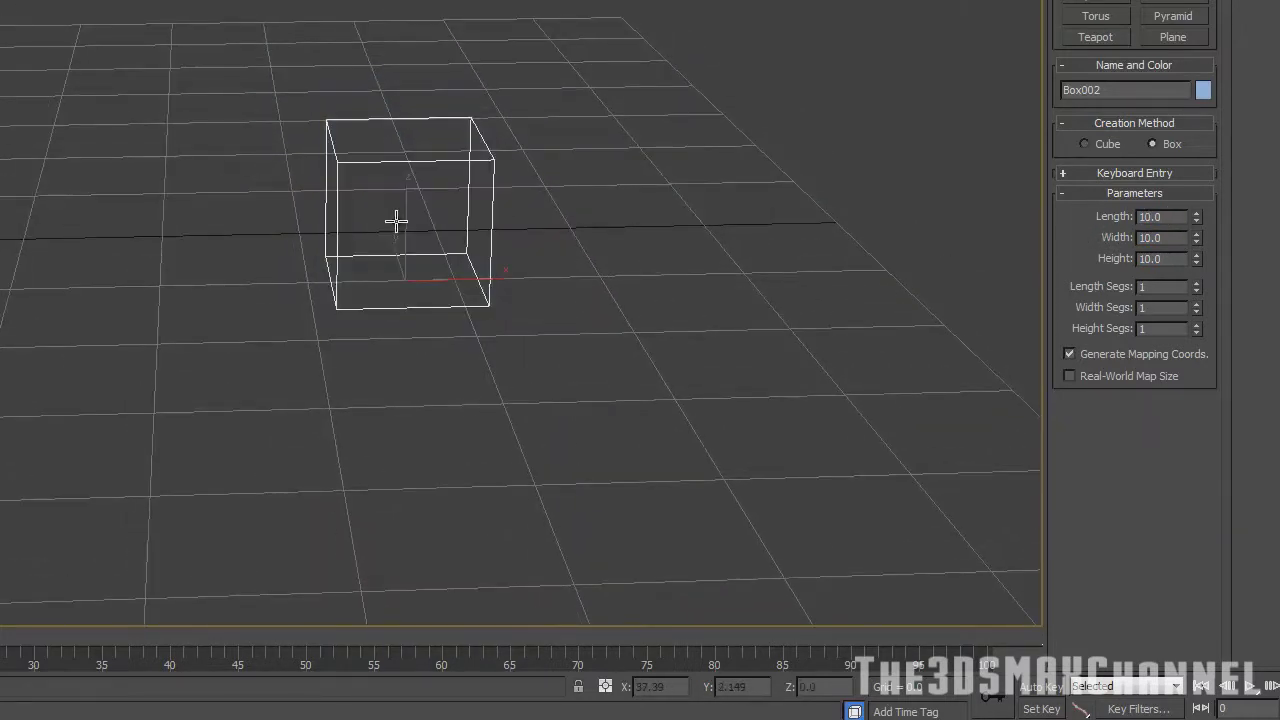
key(F3)
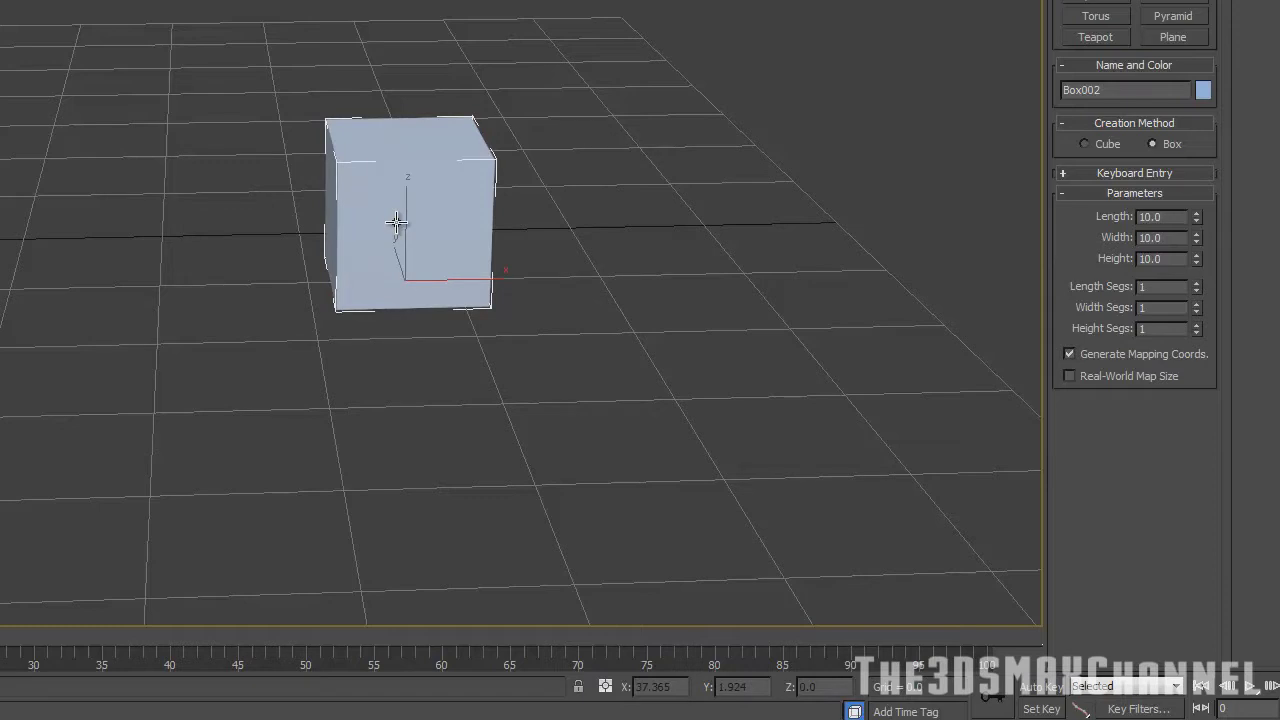
alt+middle_drag(449, 70, 478, 73)
middle_drag(483, 124, 461, 60)
key(w)
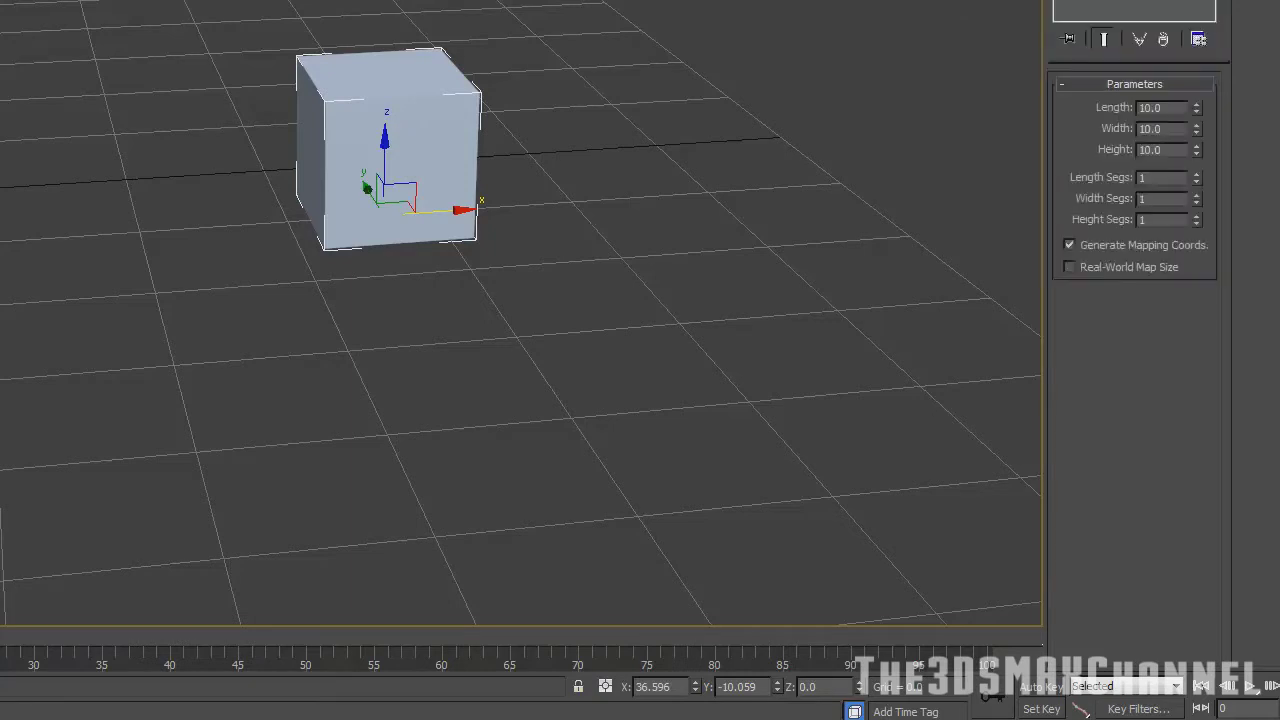
right_click(444, 100)
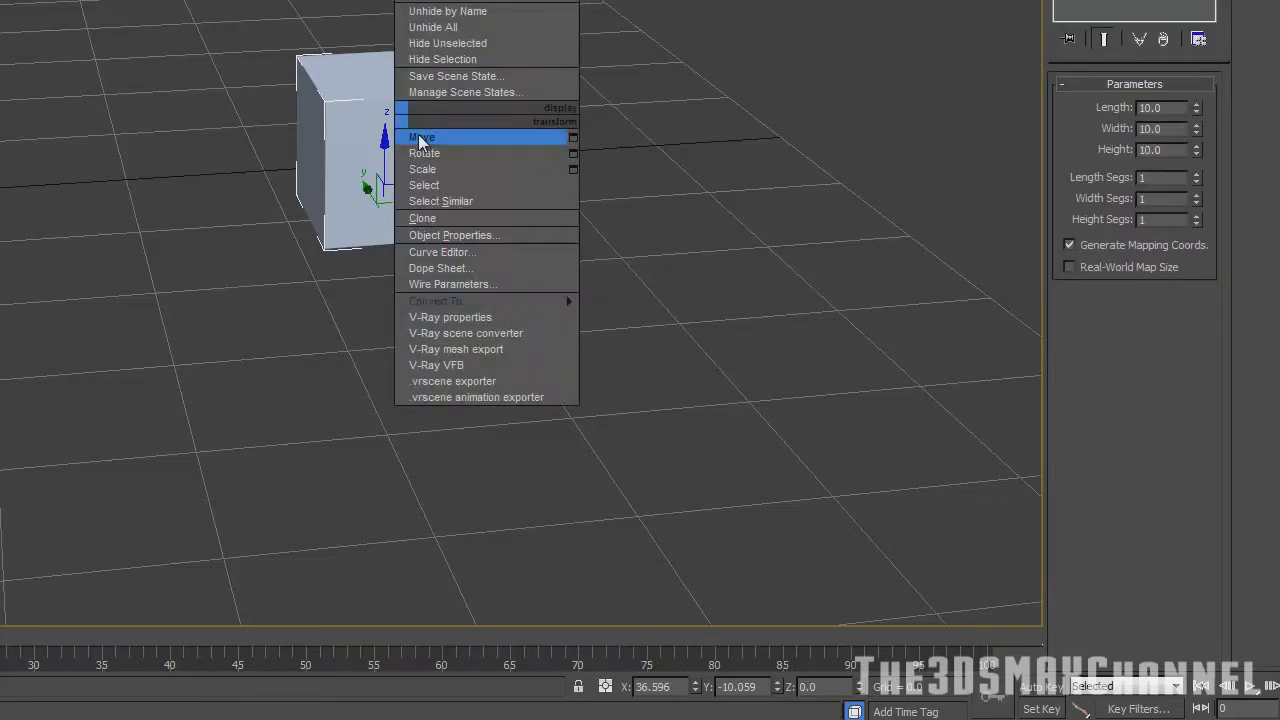
mouse_move(509, 302)
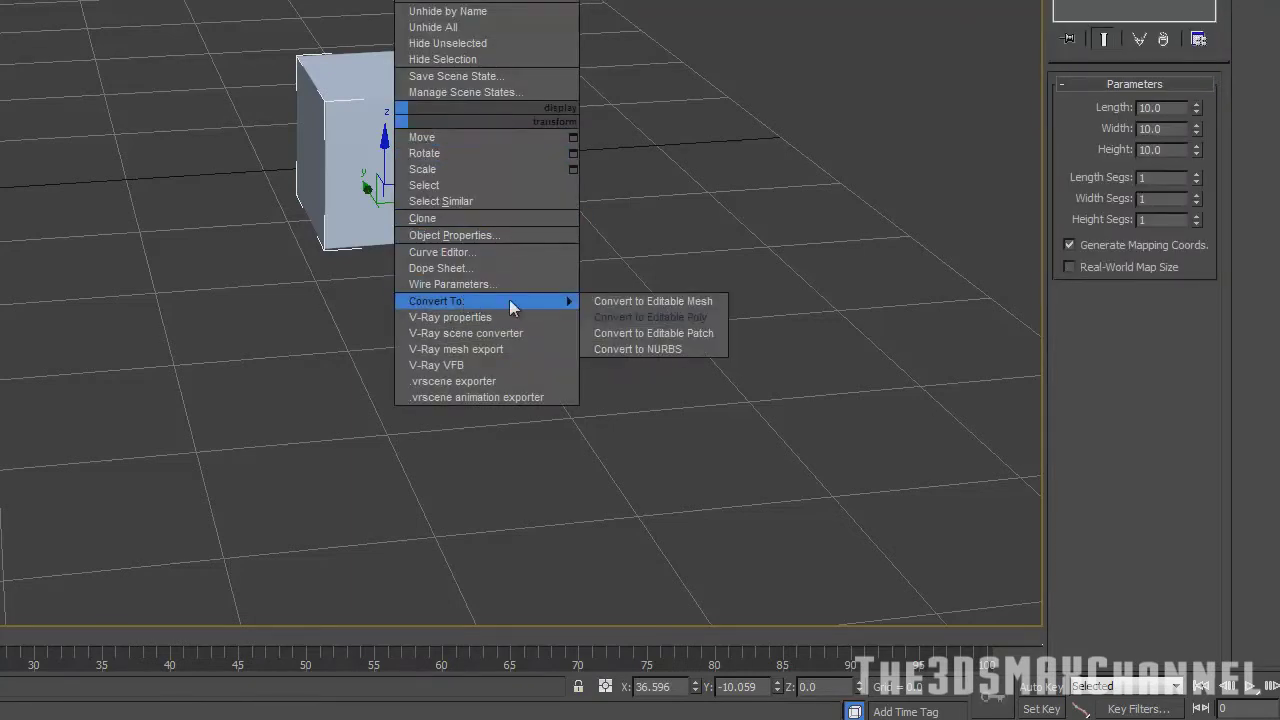
click(657, 316)
Switch the cube to polygon editing and select its side face pointing toward the green grass model.
alt+middle_drag(643, 322, 550, 231)
scroll(614, 251, down, 4)
scroll(550, 231, up, 2)
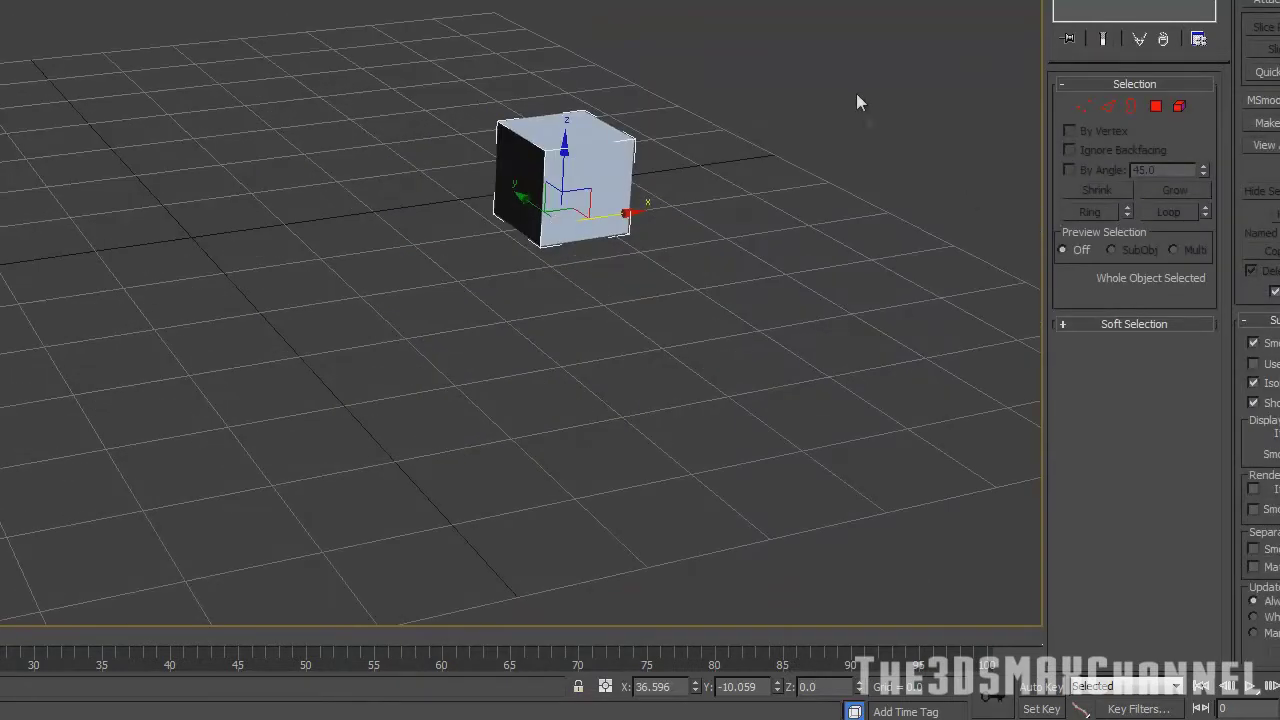
middle_drag(705, 305, 618, 314)
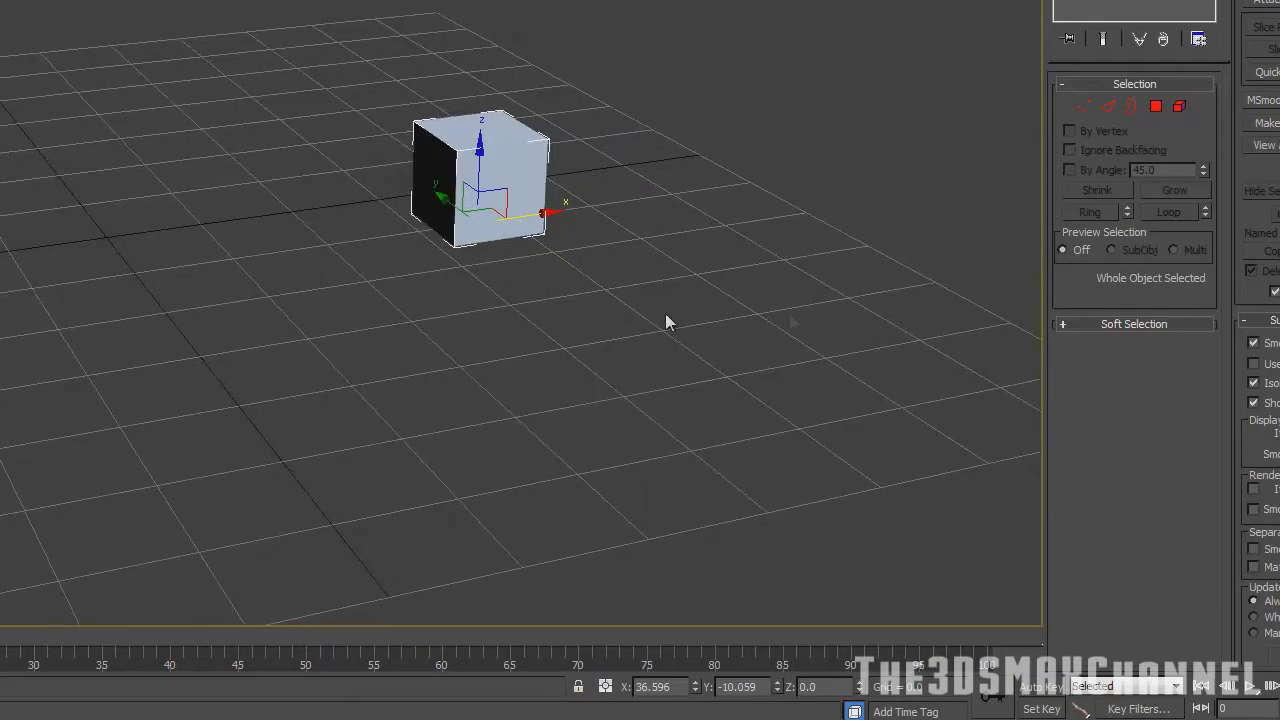
click(1160, 106)
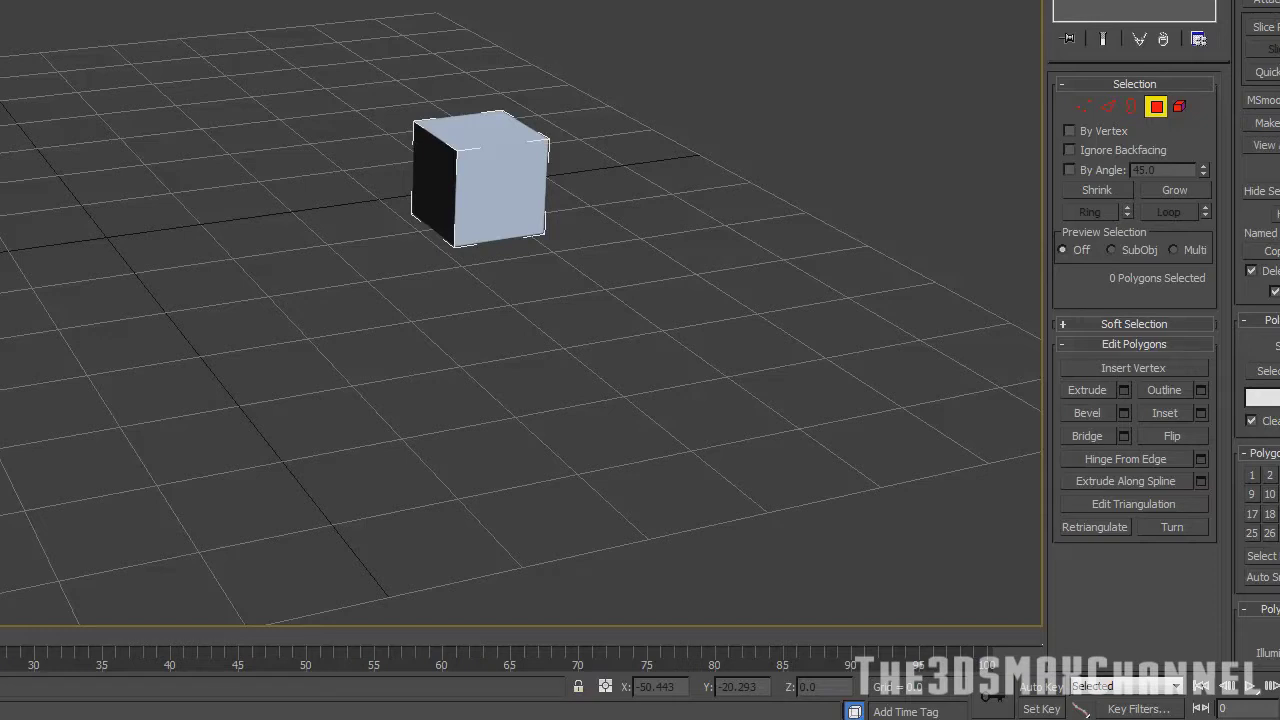
mouse_move(360, 234)
middle_down()
mouse_move(301, 216)
mouse_move(311, 191)
mouse_move(428, 206)
middle_up()
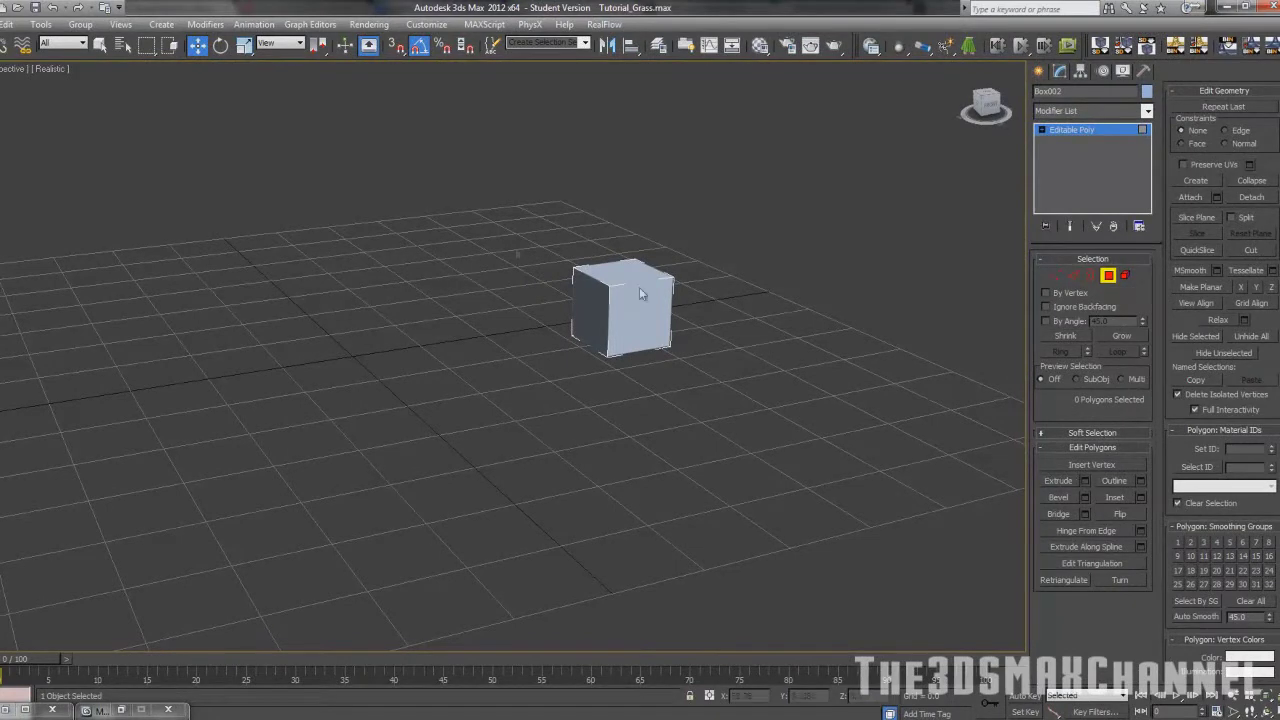
click(578, 300)
alt+middle_drag(590, 300, 733, 318)
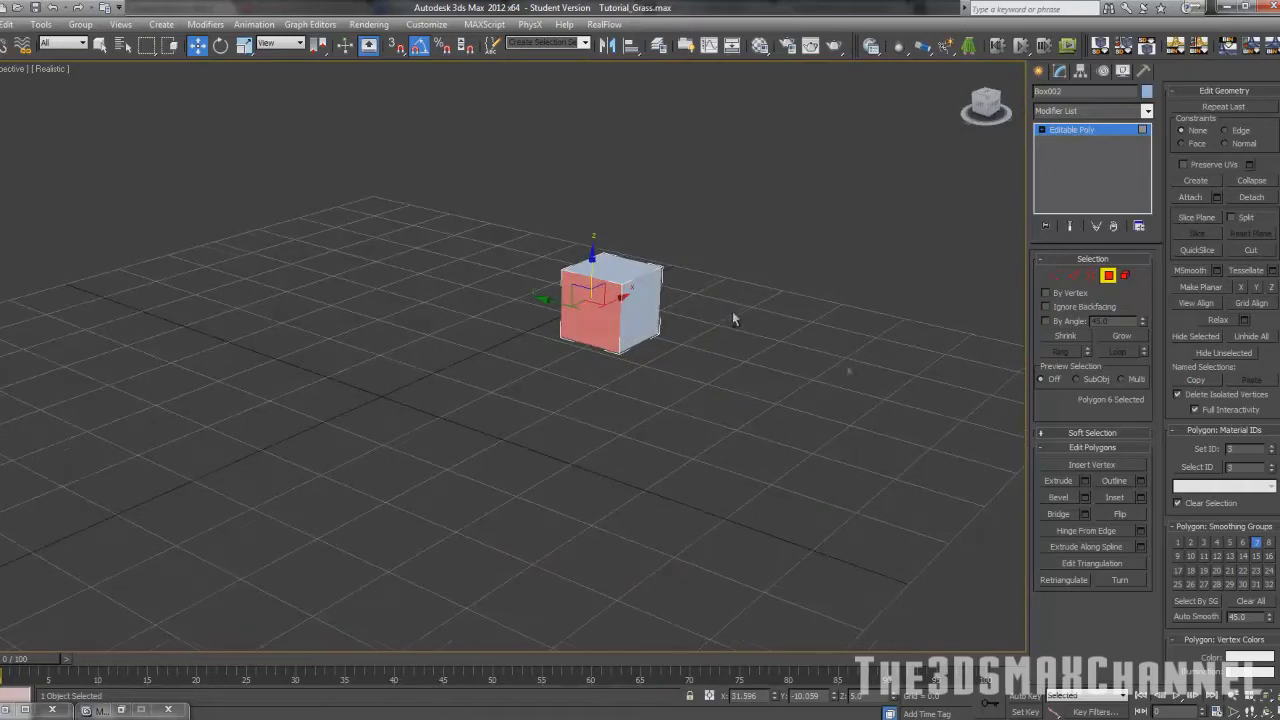
Extrude the selected face fourteen times by 10 each, forming a straight row of 15 equal blocks.
click(1084, 482)
mouse_move(640, 371)
alt+middle_down()
mouse_move(574, 363)
mouse_move(719, 370)
mouse_move(657, 359)
alt+middle_up()
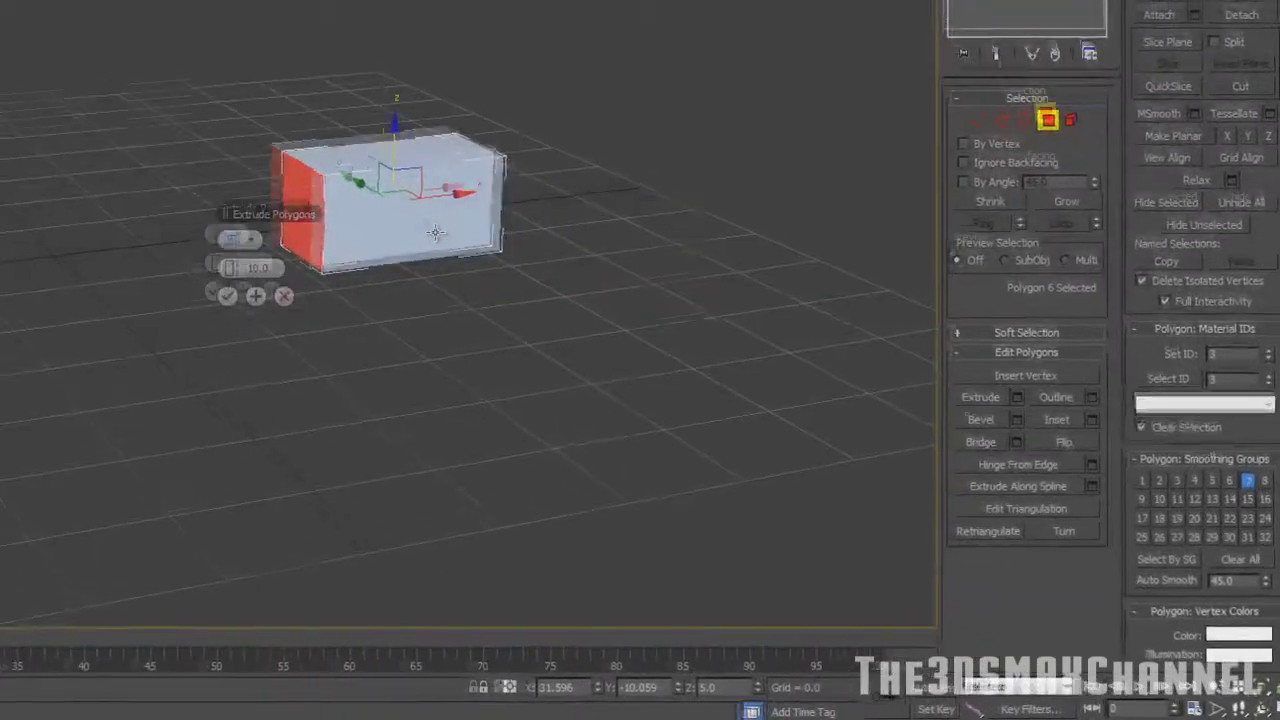
scroll(435, 232, up, 3)
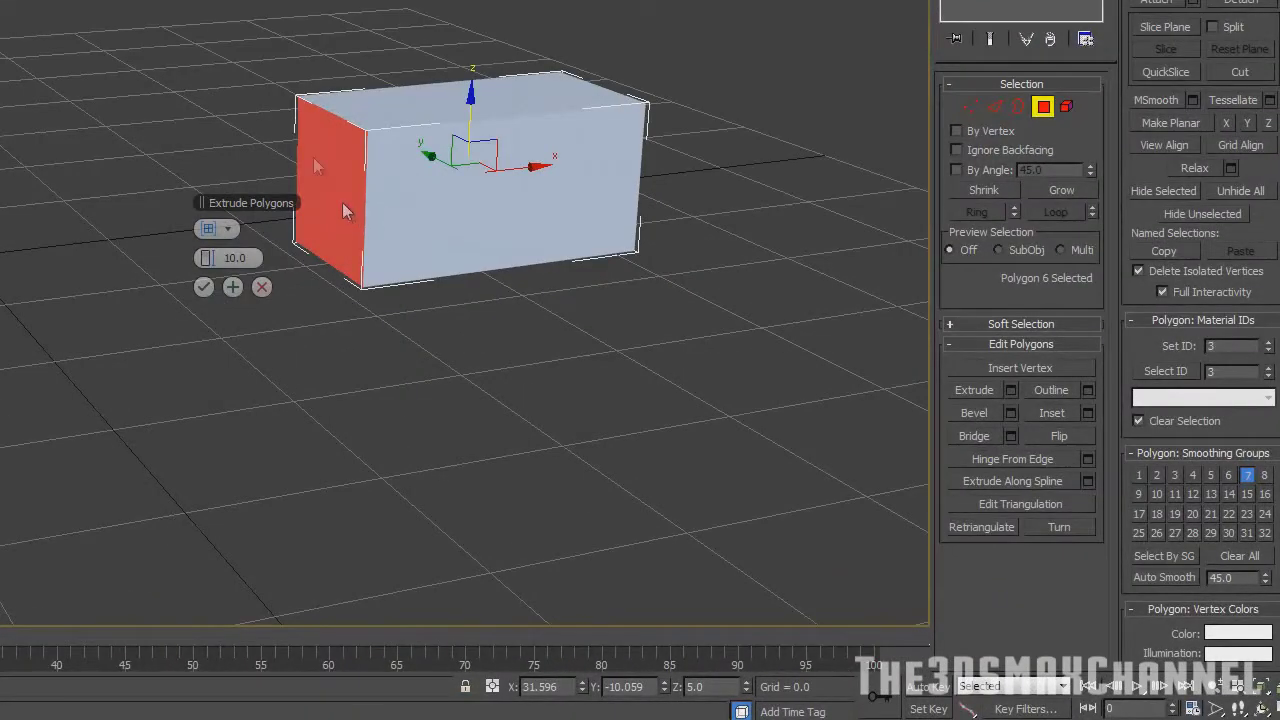
middle_drag(340, 127, 297, 125)
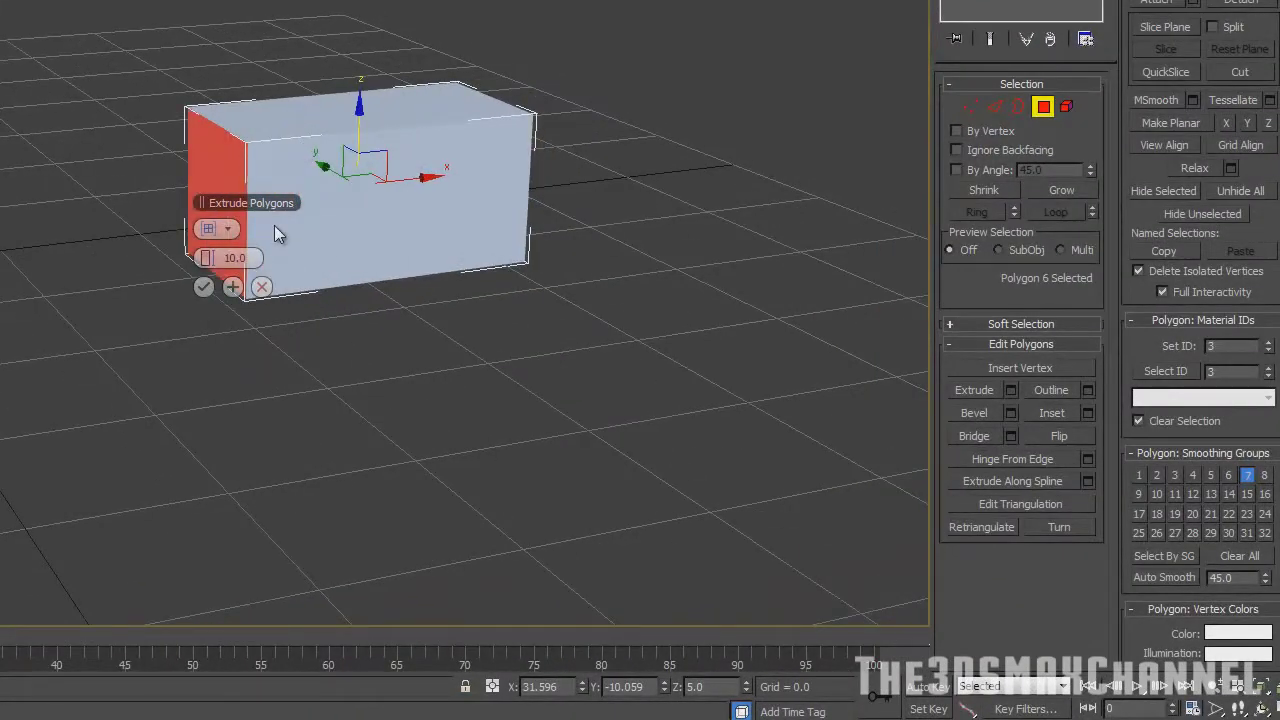
alt+middle_drag(343, 226, 293, 202)
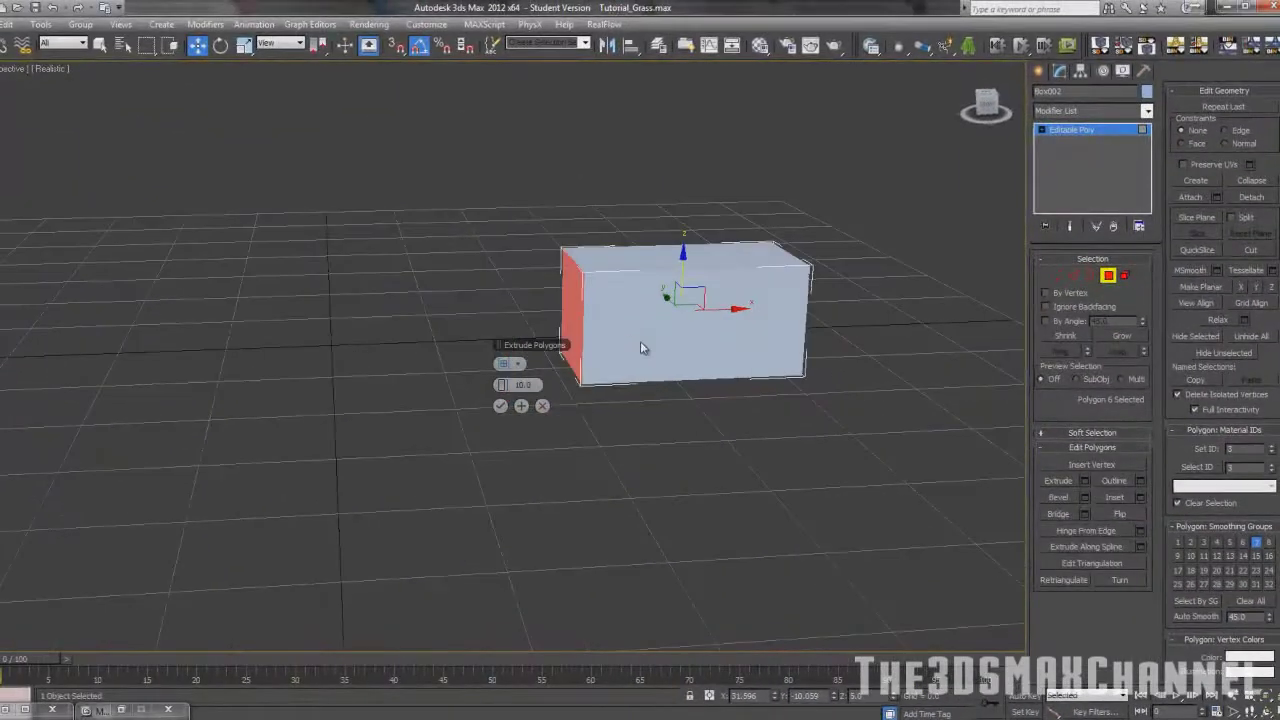
key(F3)
scroll(621, 327, down, 3)
middle_drag(621, 327, 652, 324)
middle_drag(606, 374, 634, 367)
click(522, 407)
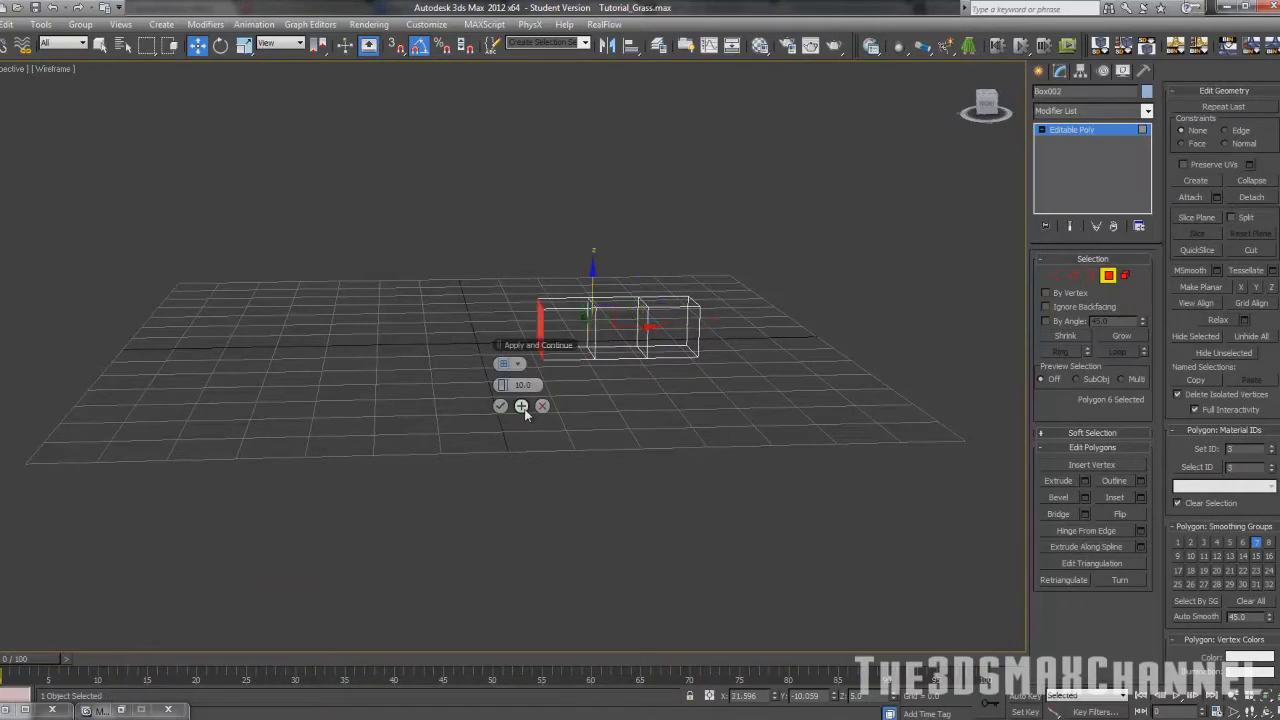
click(522, 407)
click(522, 407)
click(522, 407)
click(522, 407)
click(522, 407)
click(522, 407)
click(522, 407)
click(522, 407)
click(522, 407)
click(522, 407)
click(522, 407)
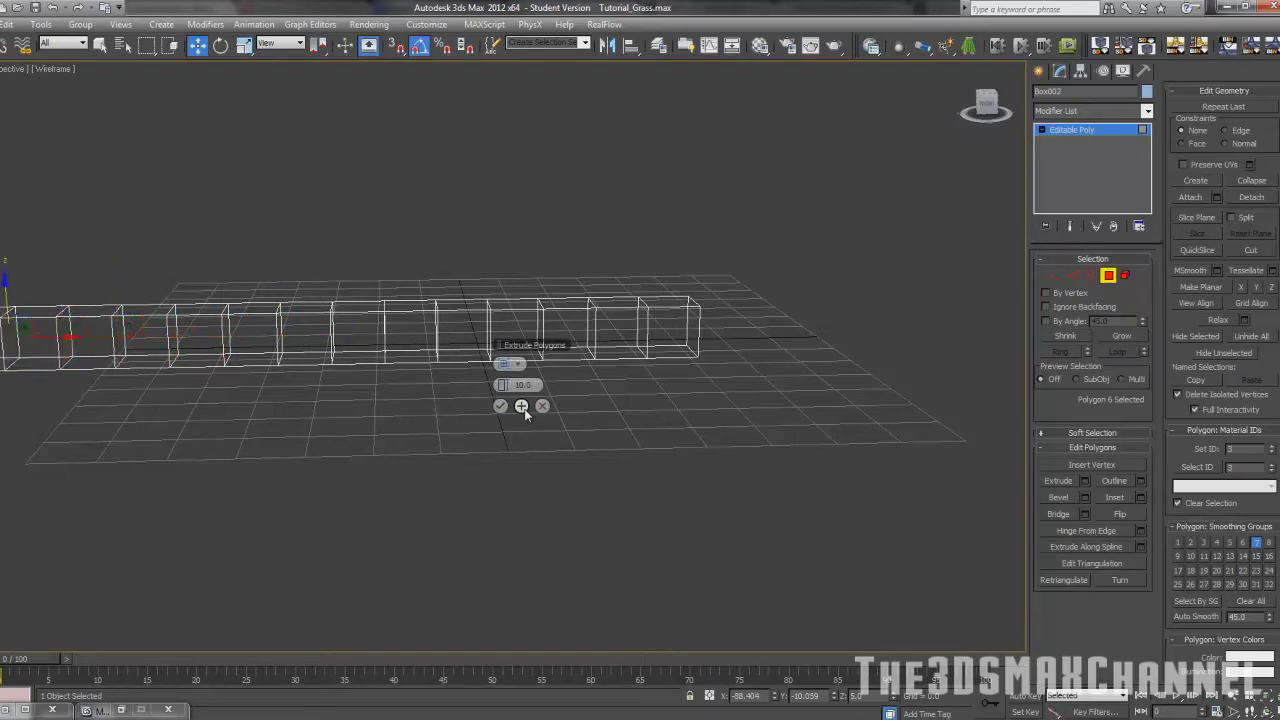
click(522, 407)
click(500, 406)
Display the extruded row shaded with edged faces.
middle_drag(396, 396, 562, 386)
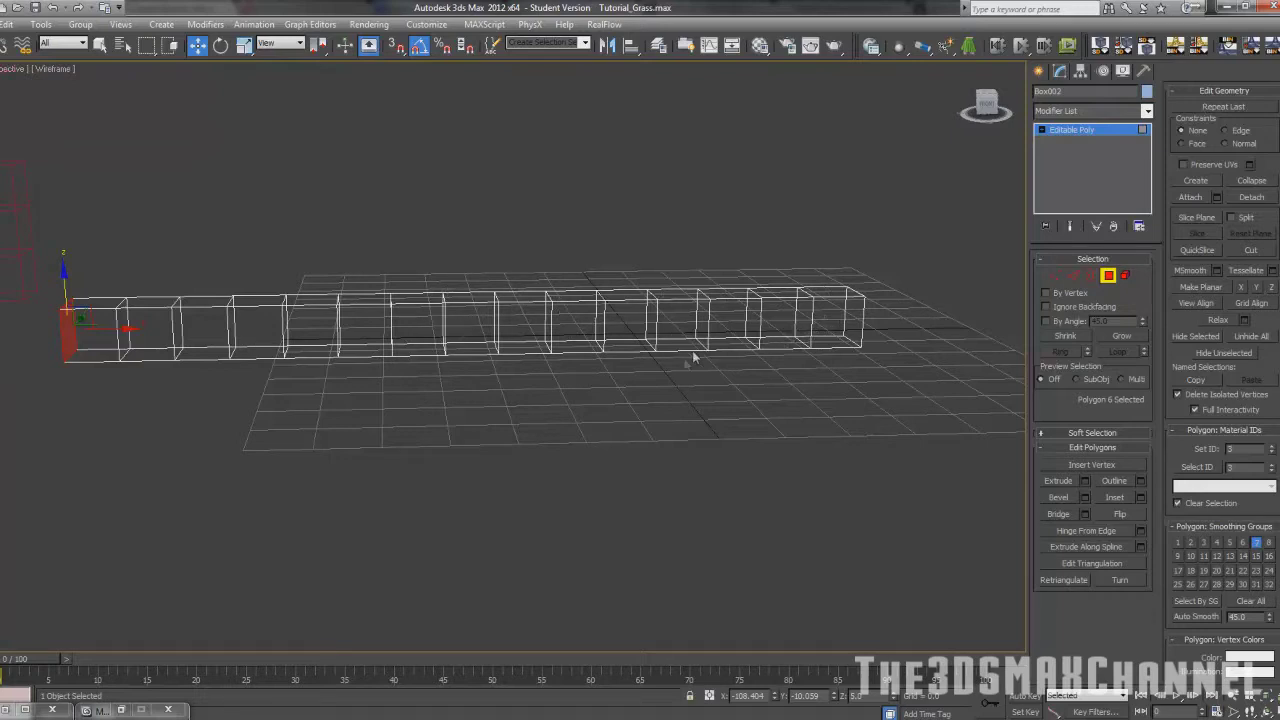
key(F3)
middle_drag(581, 372, 626, 379)
key(F4)
middle_drag(511, 366, 539, 366)
scroll(494, 378, up, 4)
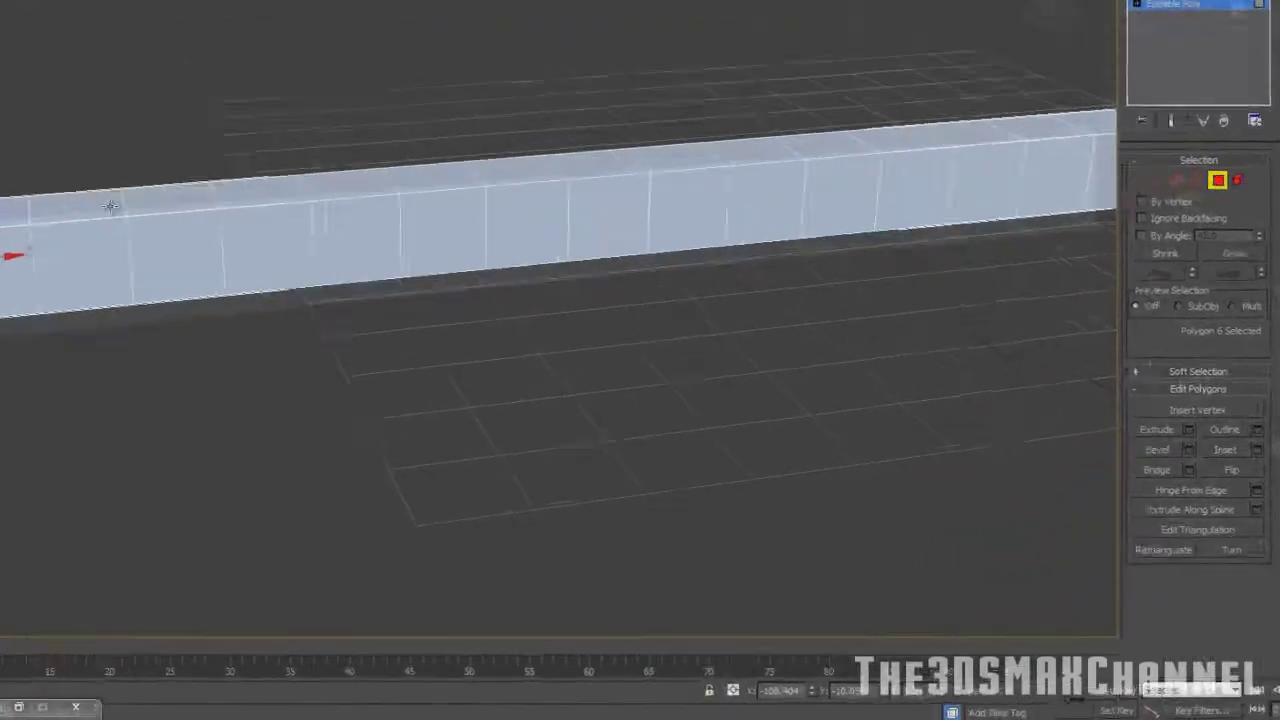
Select 14 adjacent top polygons of the row, leaving out the one at the end nearest the green model.
click(188, 300)
middle_drag(330, 314, 265, 346)
middle_drag(139, 204, 48, 250)
ctrl+click(2, 224)
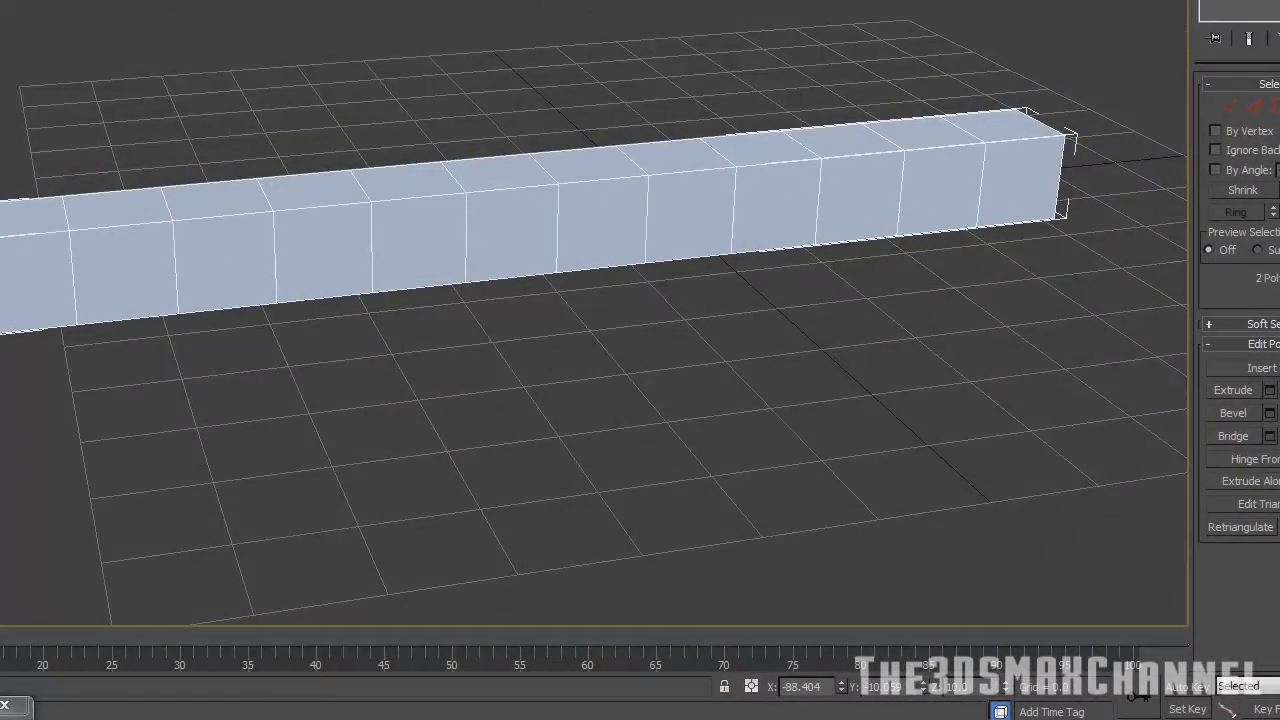
ctrl+click(104, 214)
ctrl+click(24, 216)
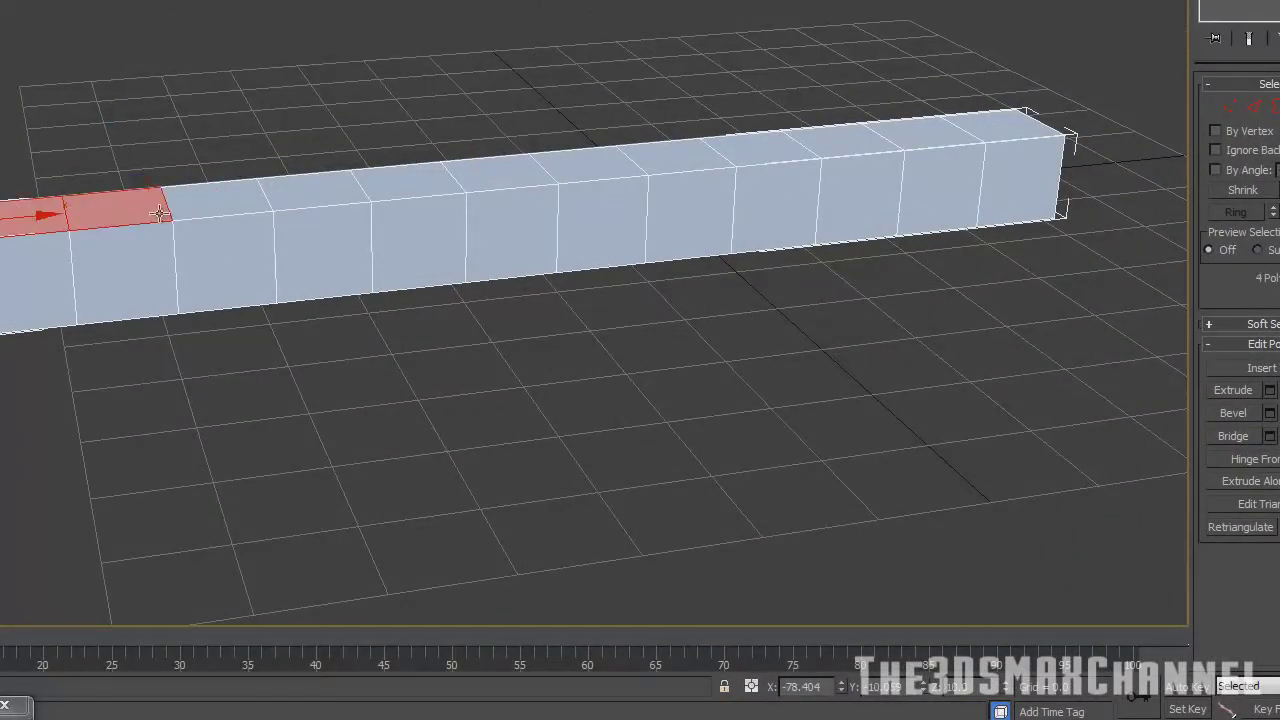
ctrl+click(220, 204)
ctrl+click(295, 197)
ctrl+click(410, 187)
ctrl+click(488, 183)
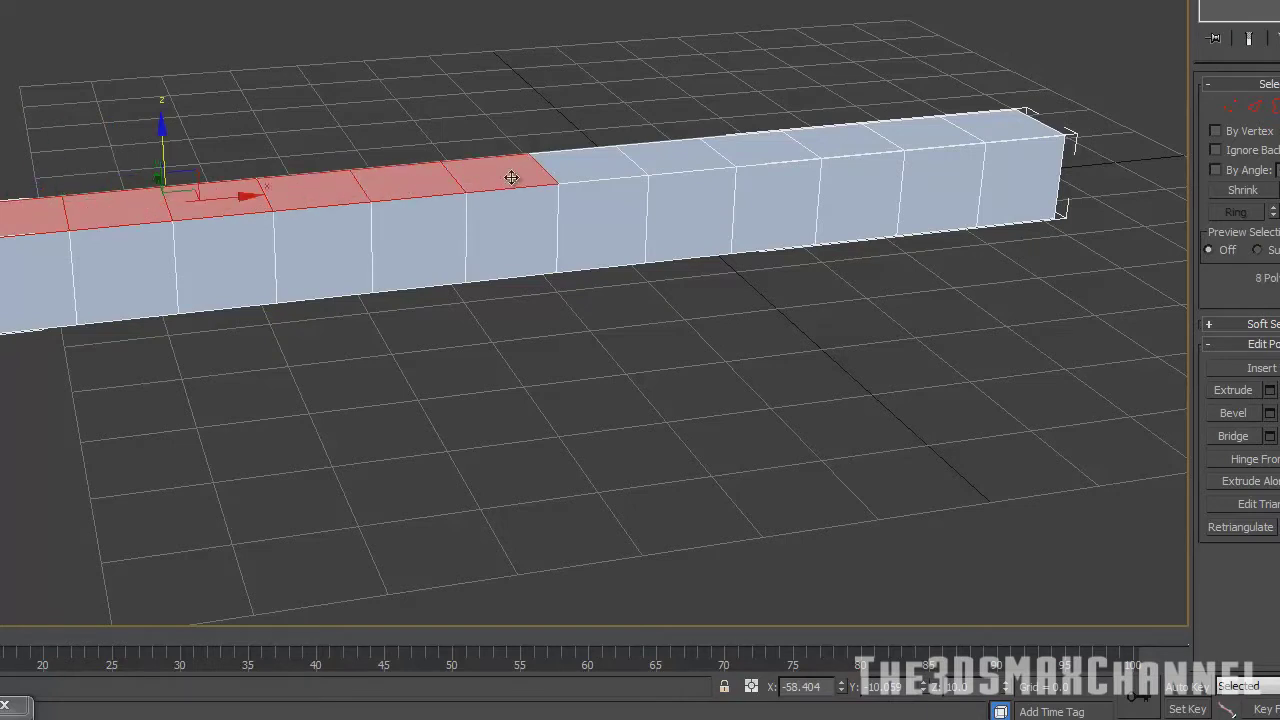
ctrl+click(582, 169)
ctrl+click(668, 158)
ctrl+click(738, 152)
ctrl+click(860, 145)
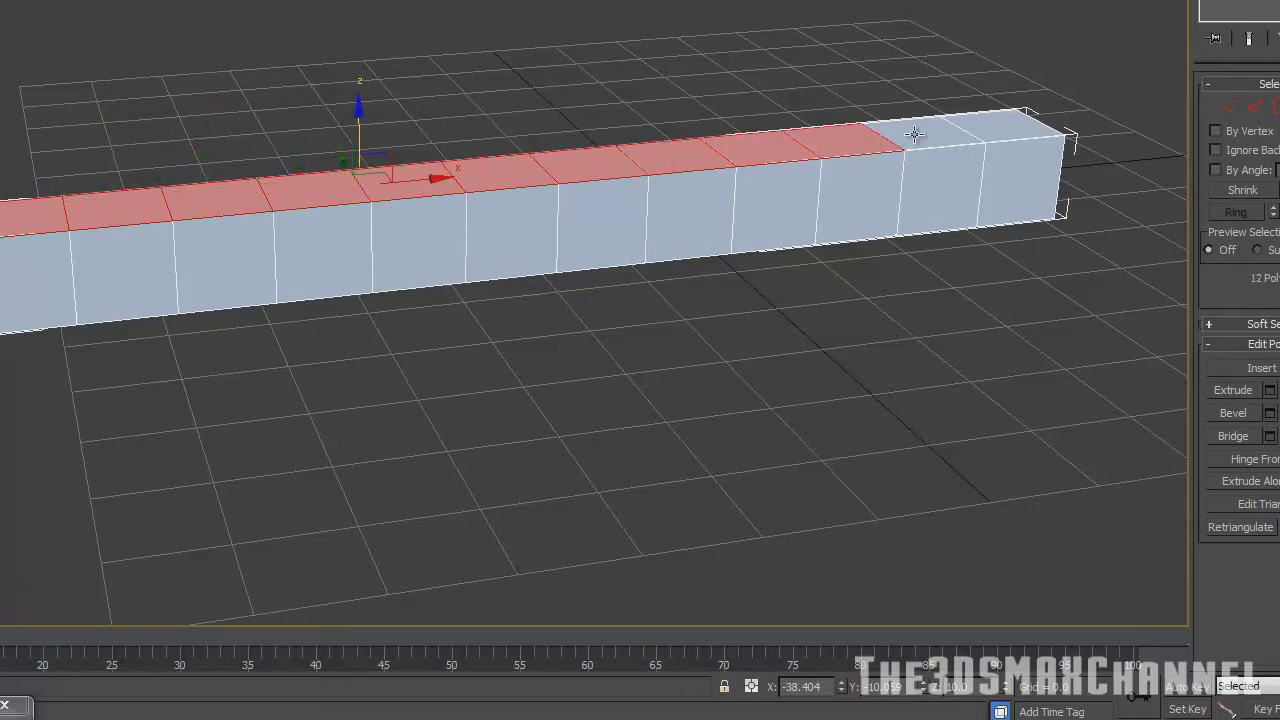
ctrl+click(915, 132)
ctrl+click(1003, 122)
key(q)
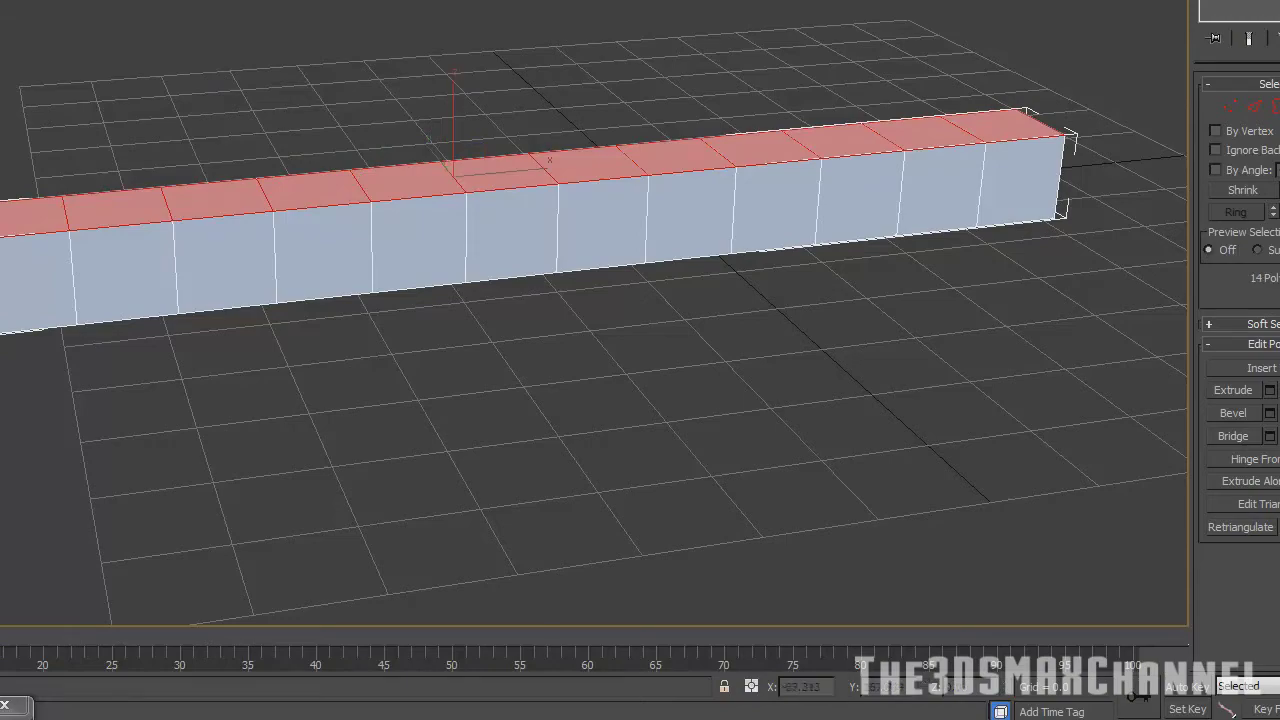
middle_drag(712, 250, 750, 233)
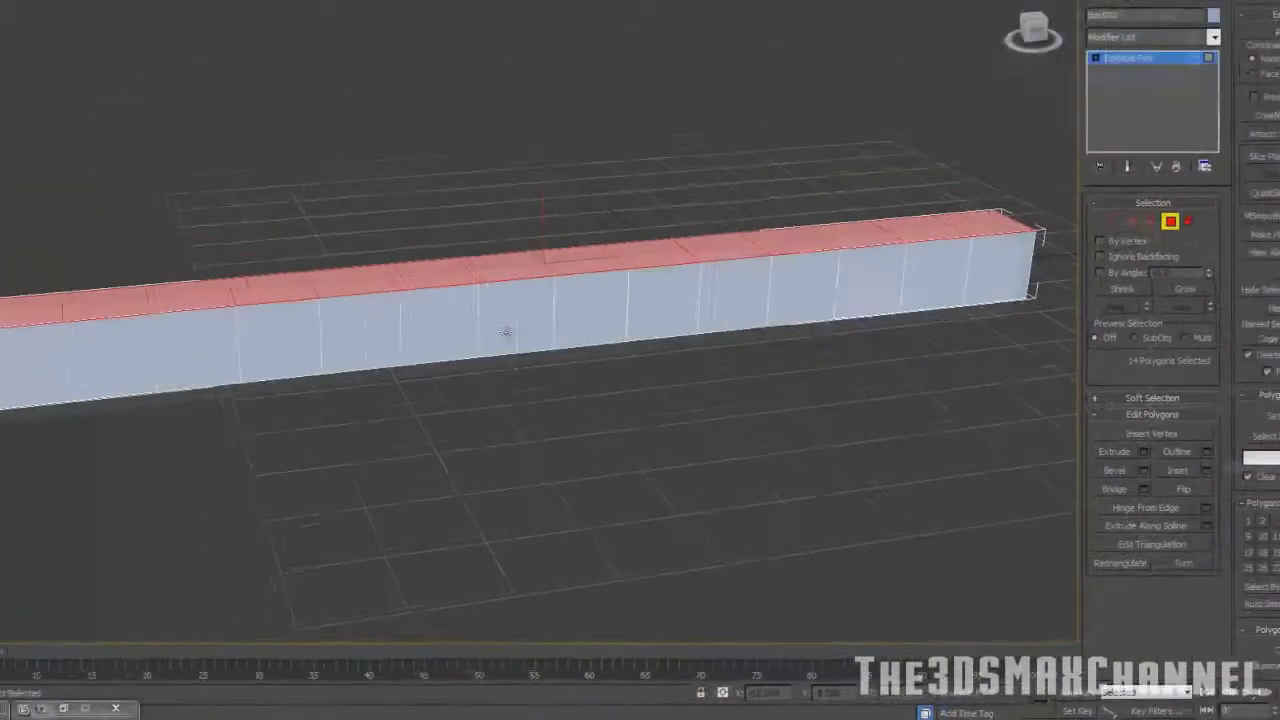
scroll(477, 232, down, 4)
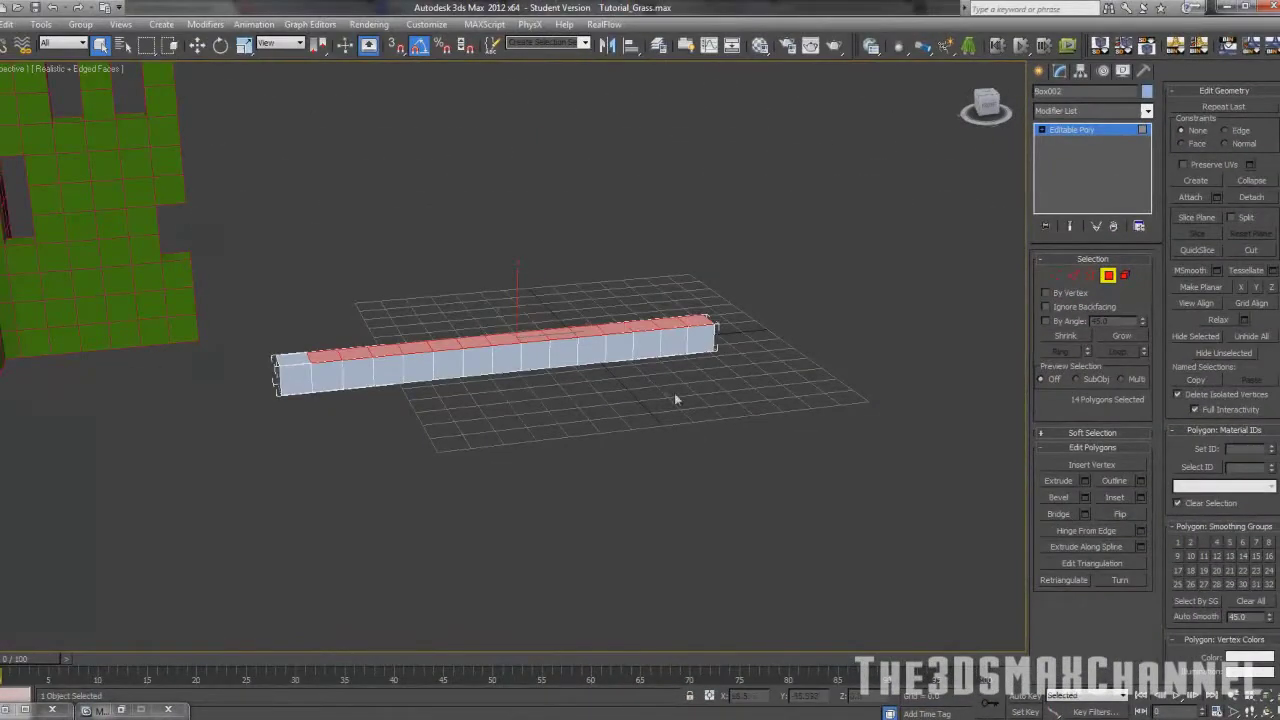
Extrude the 14 selected top polygons upward twice by 10 each, adding two more rows of blocks.
scroll(674, 392, up, 6)
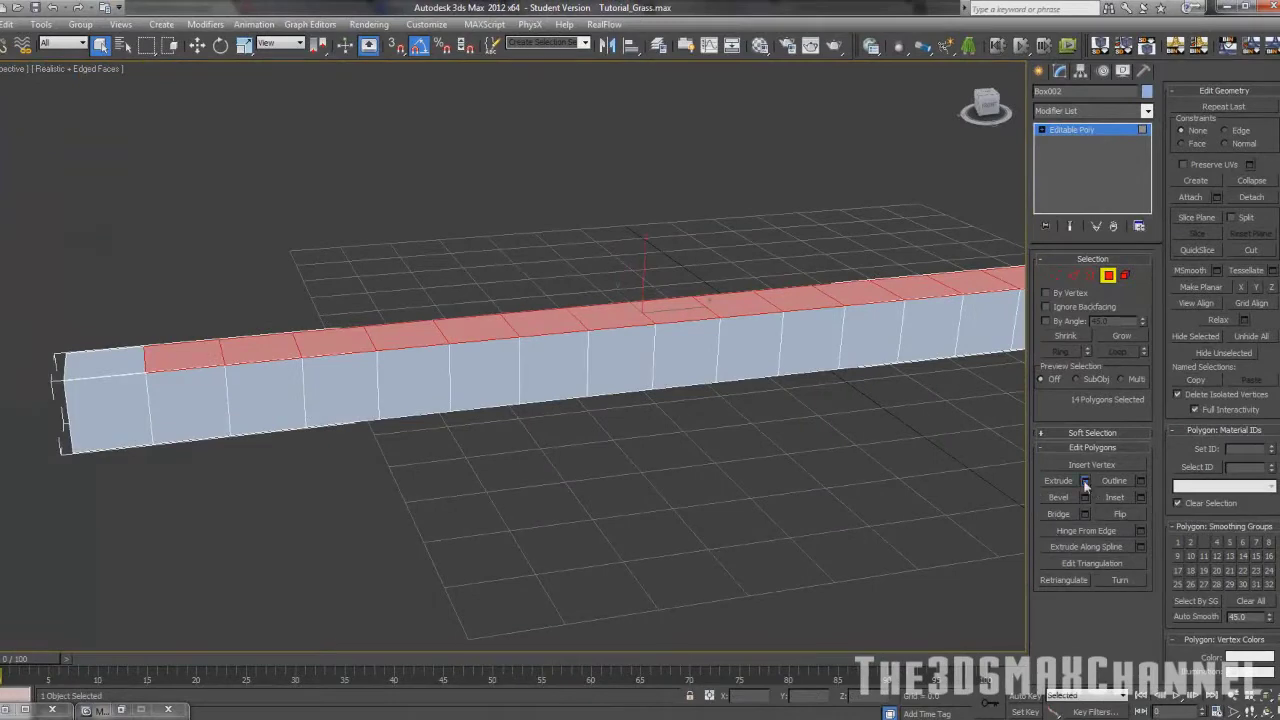
click(1085, 482)
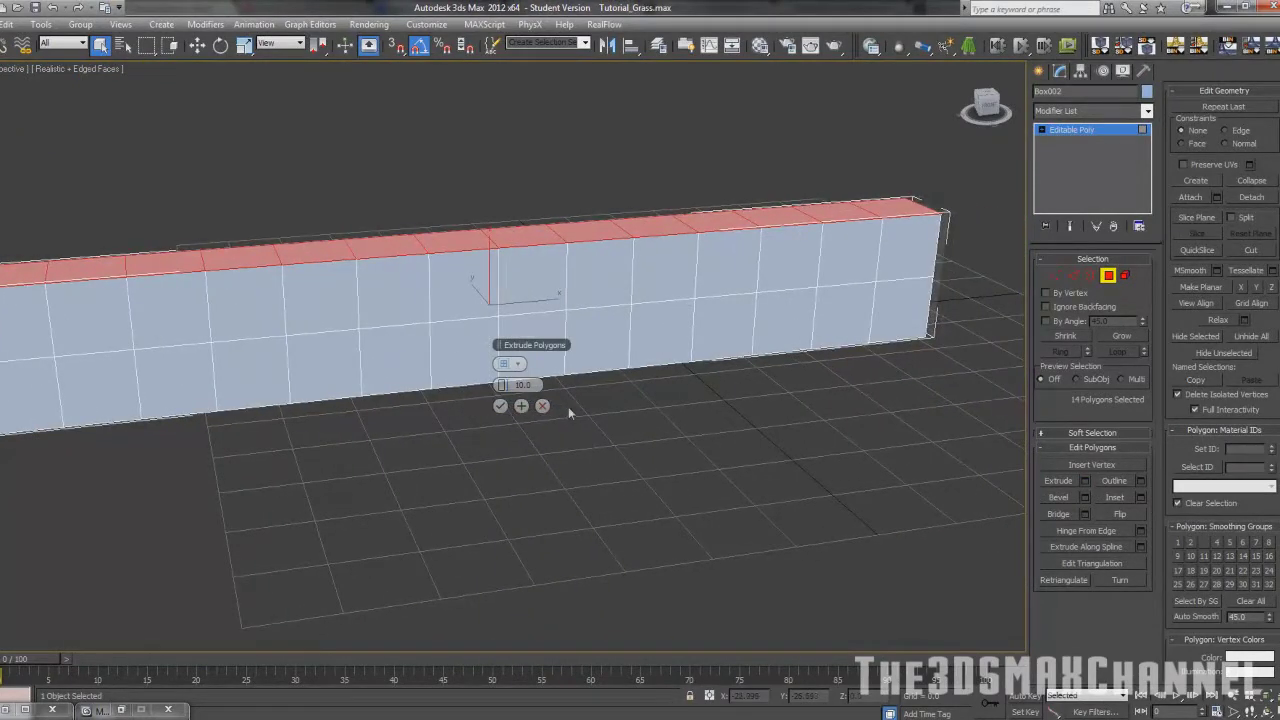
middle_drag(563, 406, 576, 409)
click(521, 406)
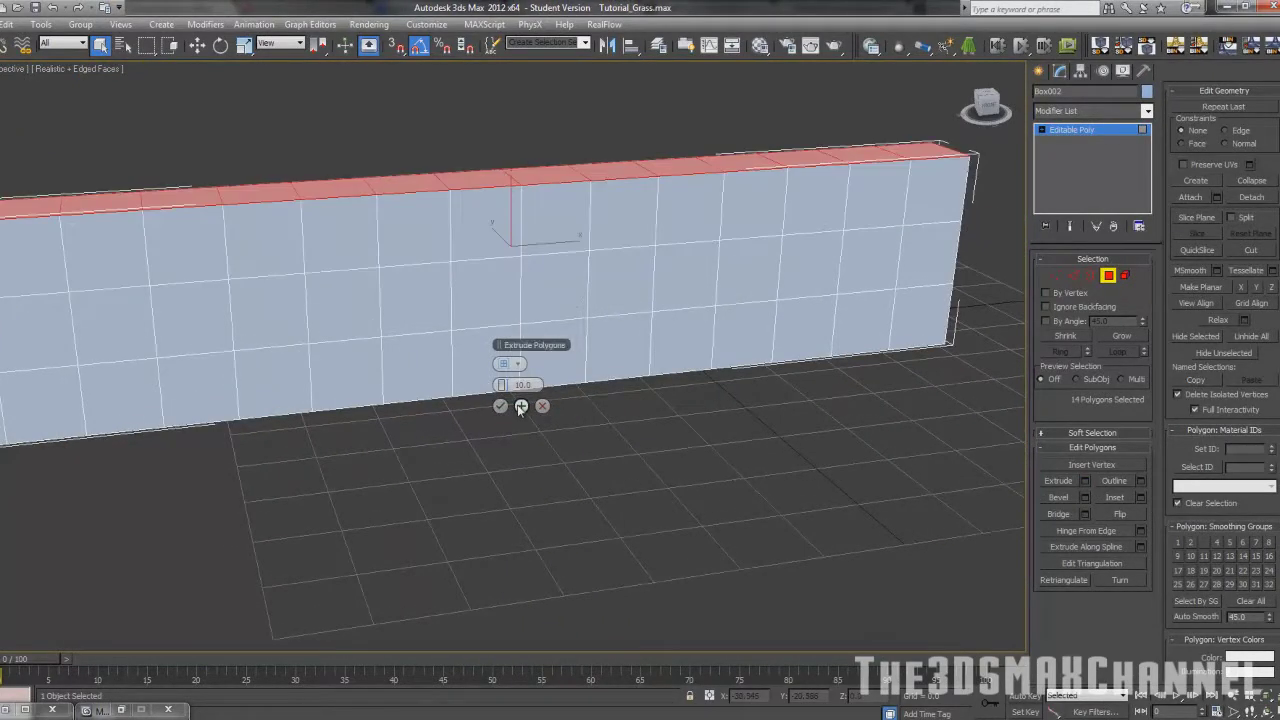
middle_drag(734, 356, 676, 391)
click(500, 406)
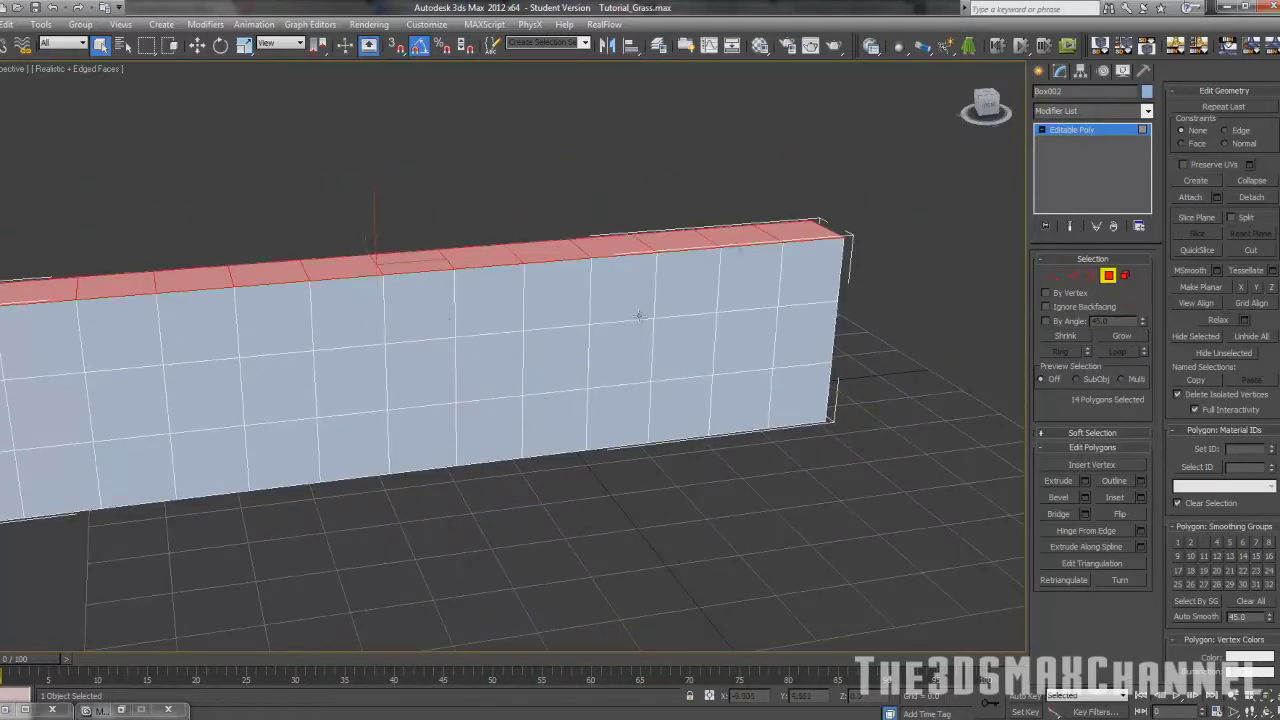
Deselect the top polygon at the end farthest from the green model and extrude the remaining 13 by 10.
alt+click(788, 233)
click(1085, 481)
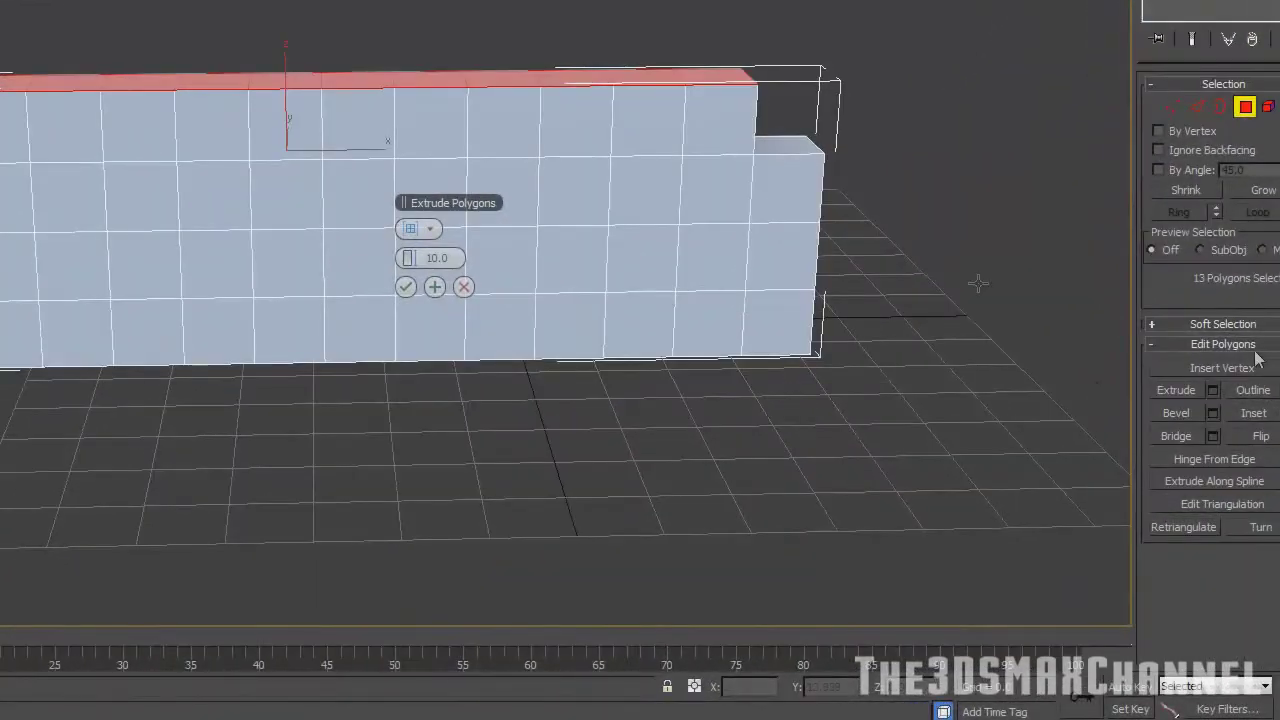
click(405, 287)
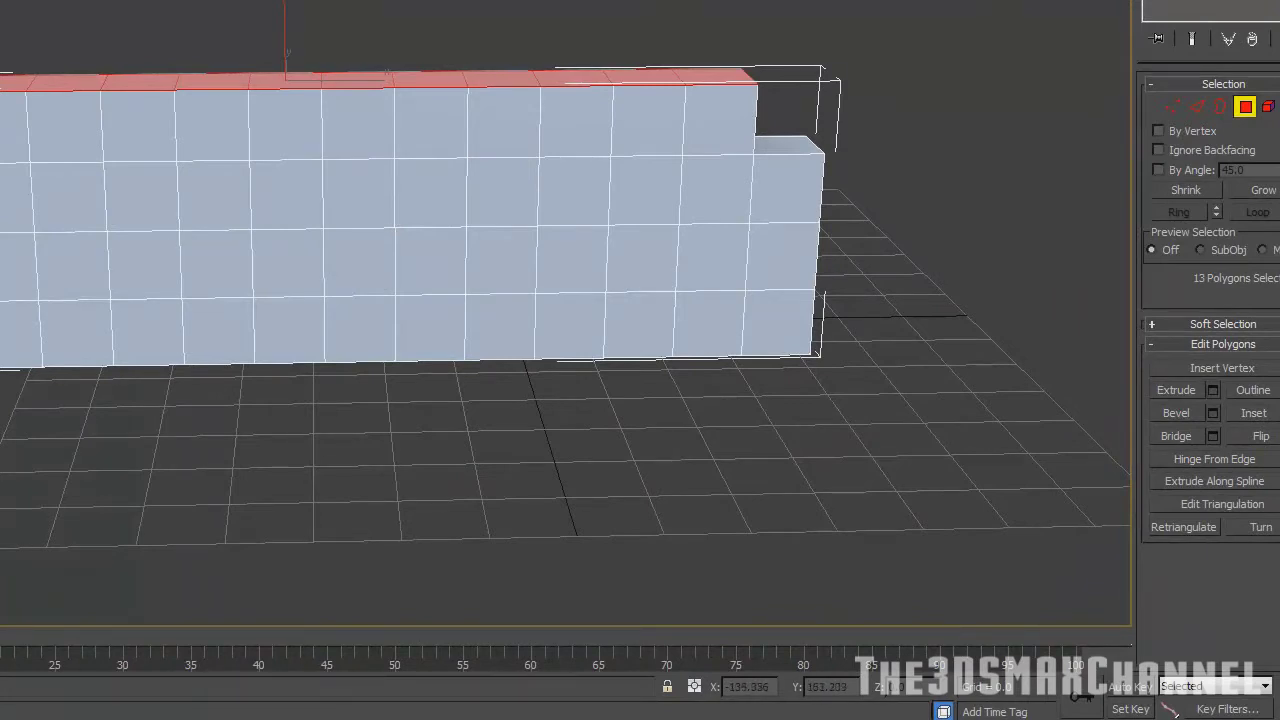
Deselect the third, fifth and ninth top polygons counted from the green model's side, and extrude the remaining ten twice by 10 each.
alt+click(4, 85)
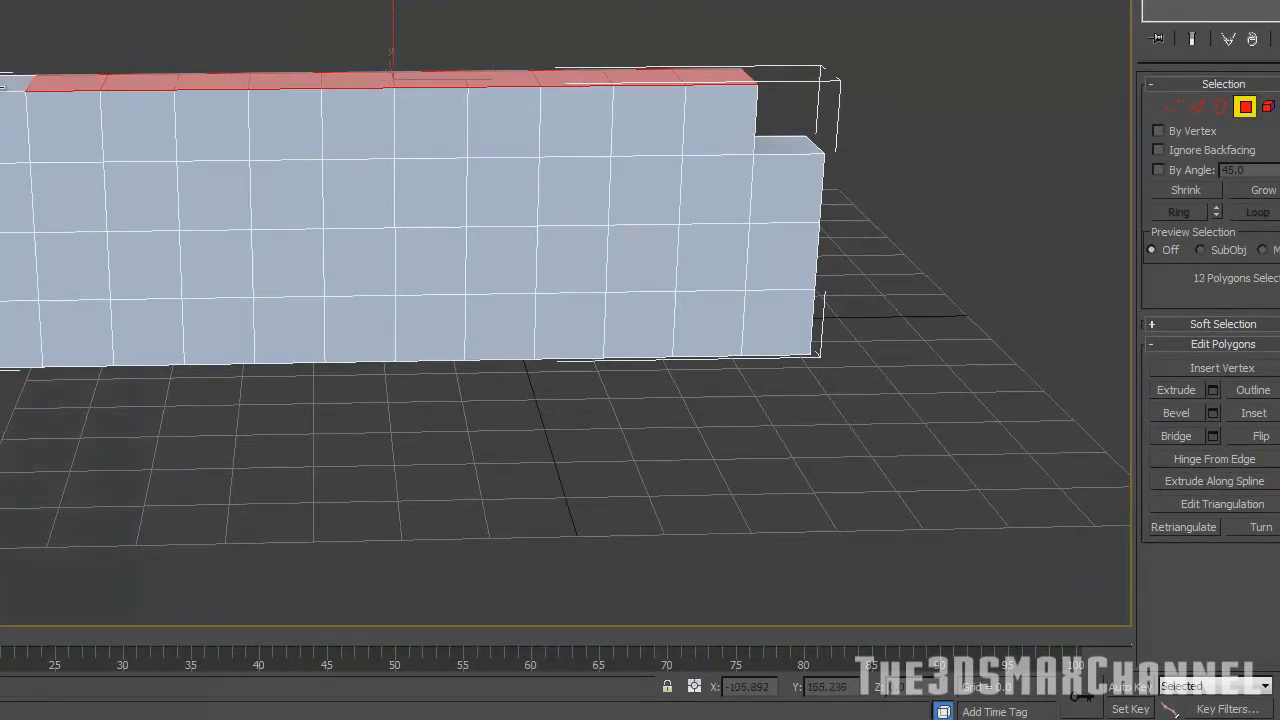
alt+click(135, 82)
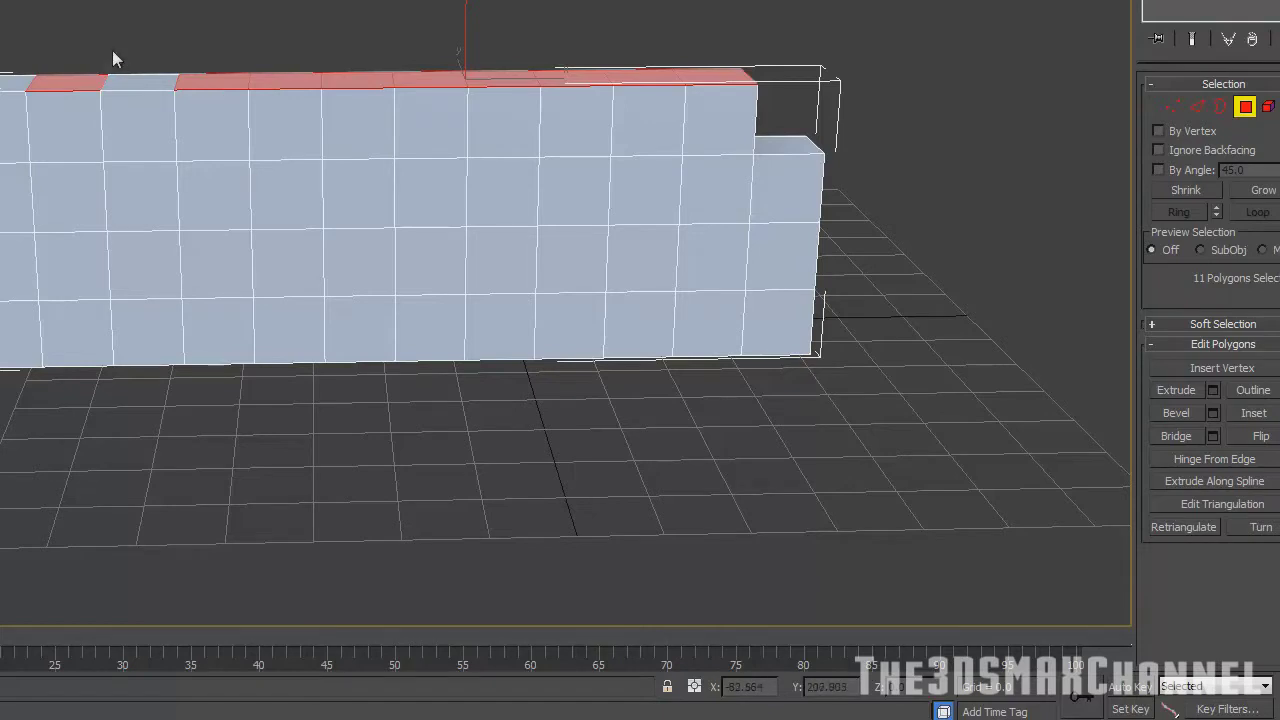
alt+click(429, 89)
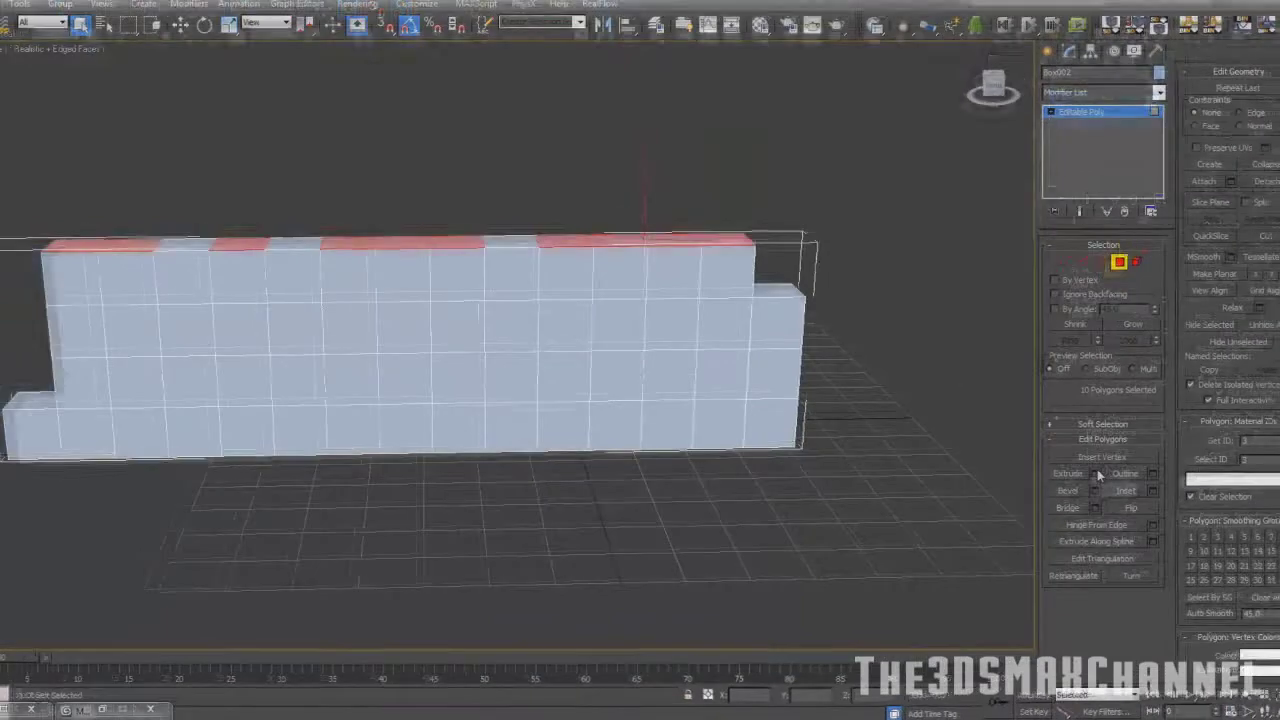
click(1212, 390)
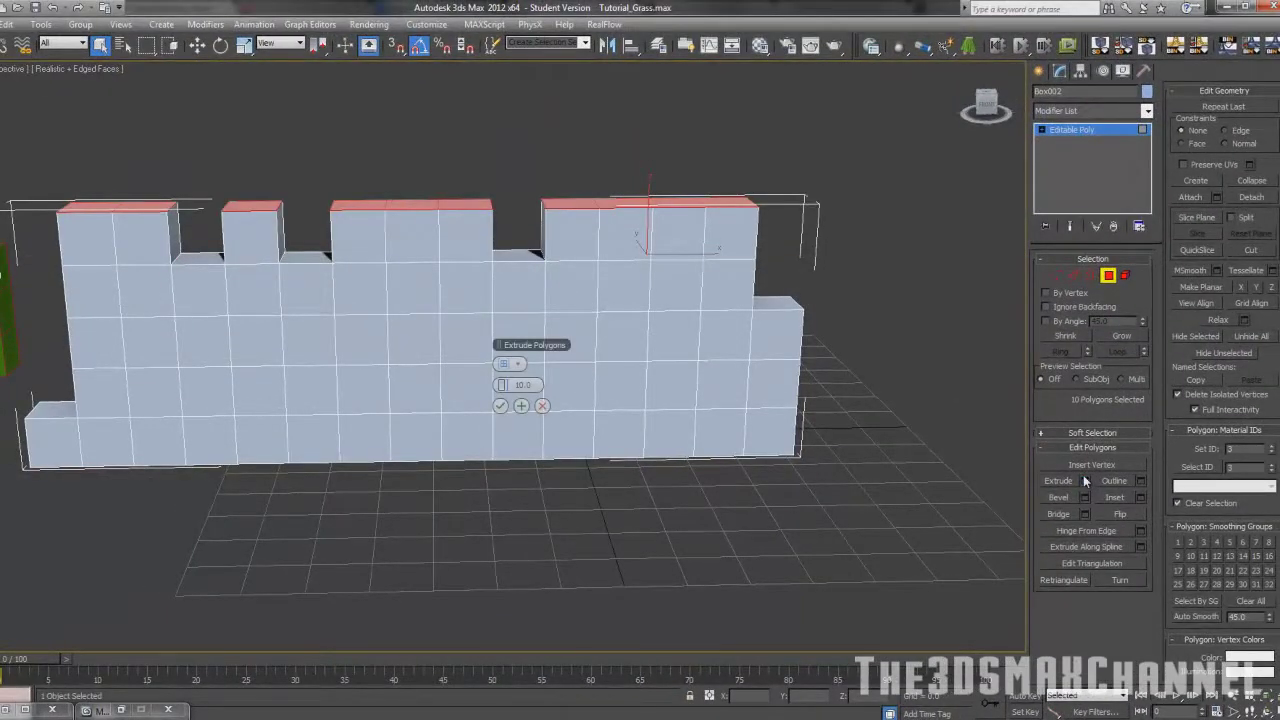
alt+middle_drag(726, 378, 708, 365)
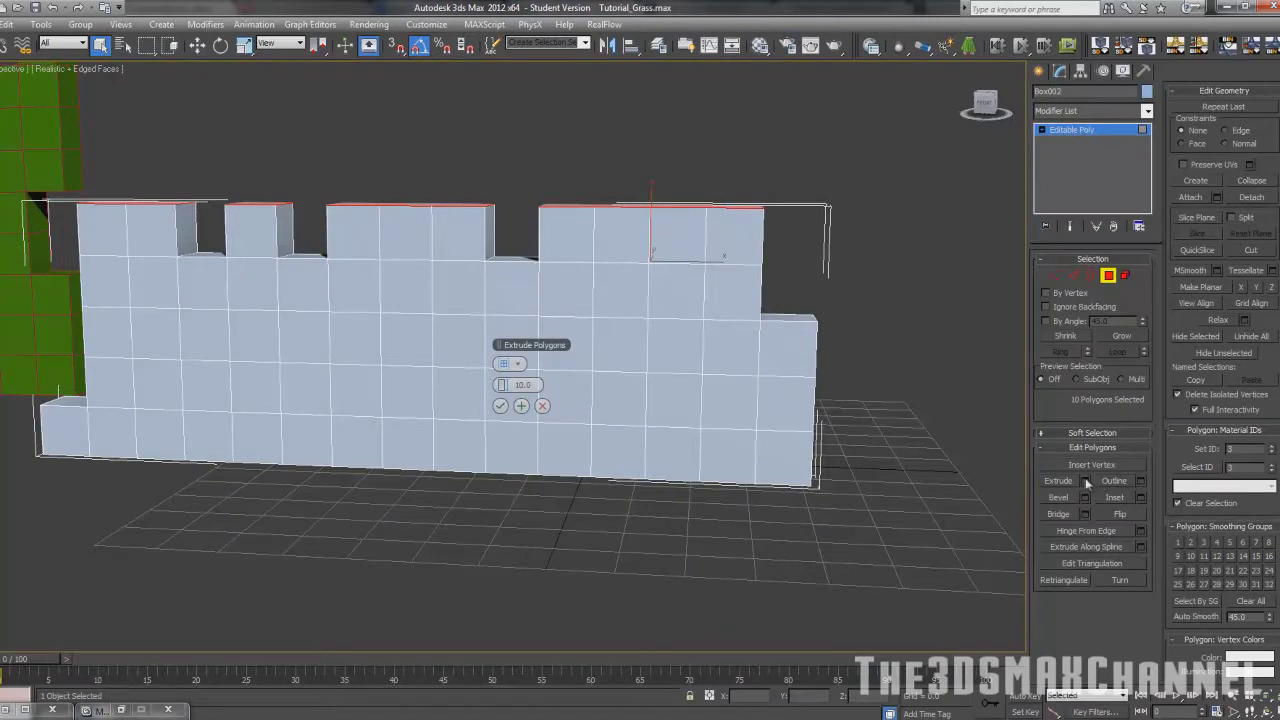
click(521, 405)
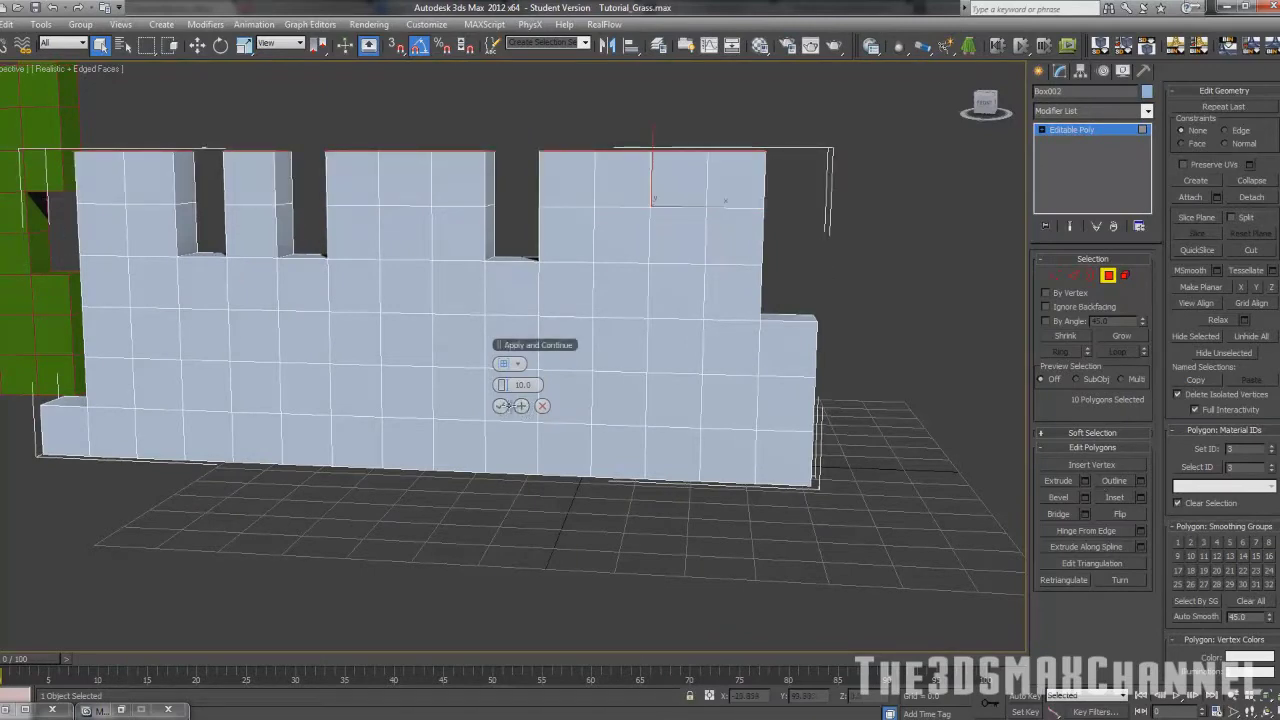
click(501, 406)
Extrude the end face of the uppermost block farthest from the green model outward by 10, forming an overhang.
alt+middle_drag(720, 375, 627, 376)
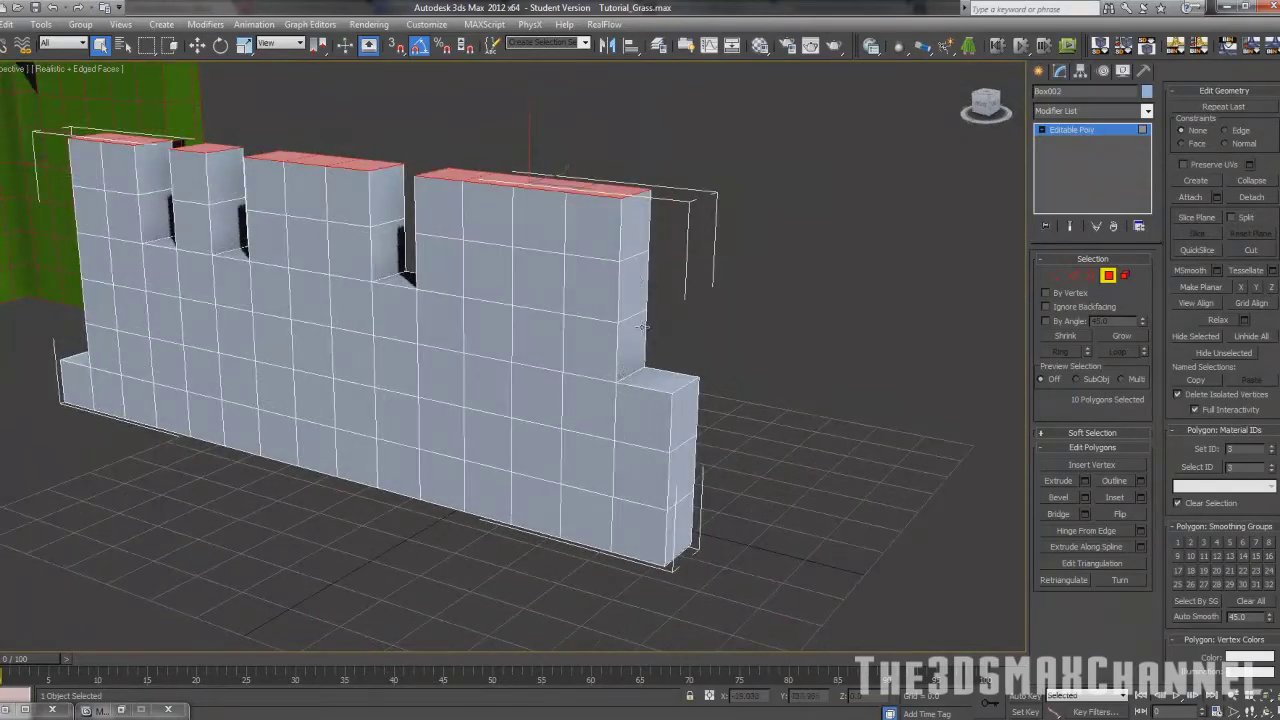
click(641, 235)
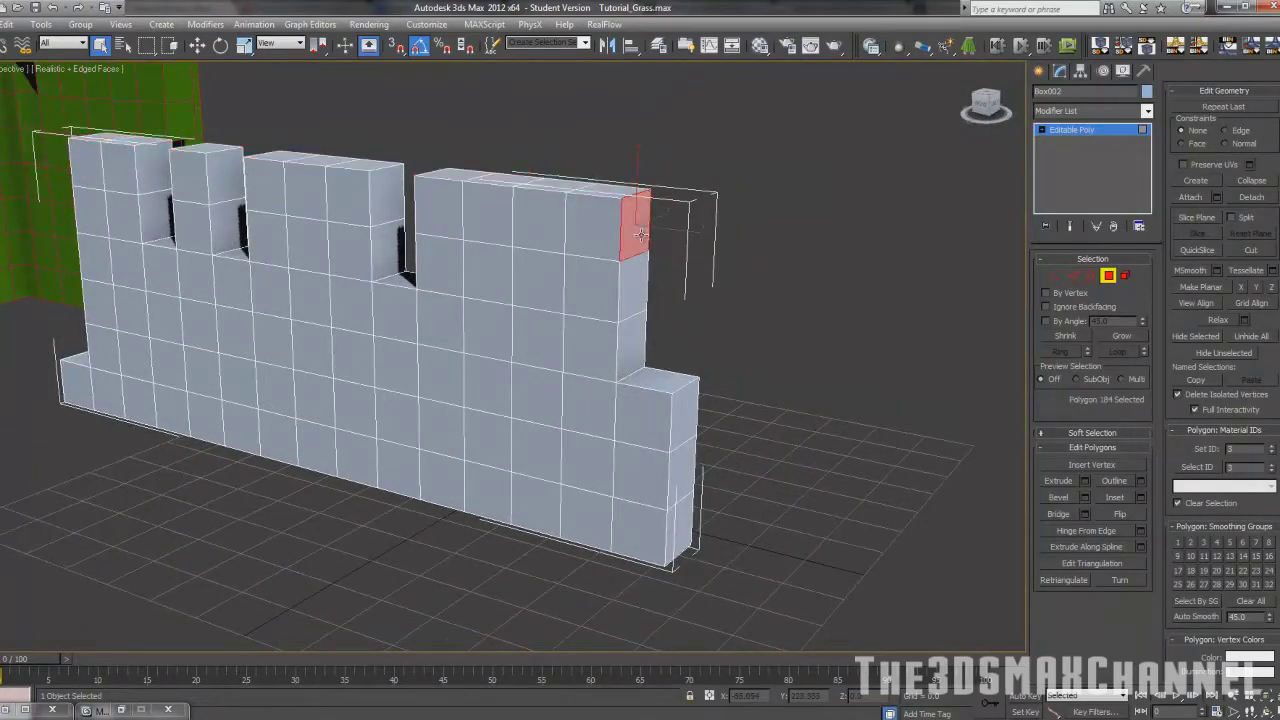
click(1084, 480)
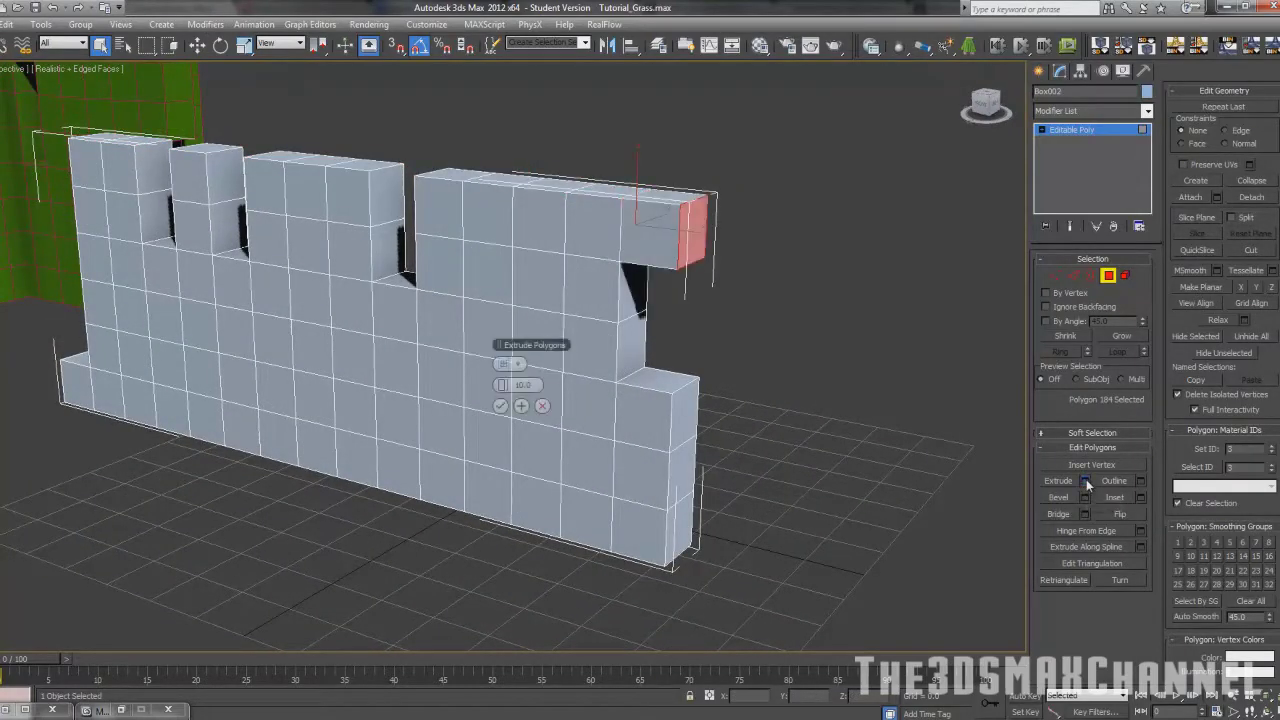
click(500, 406)
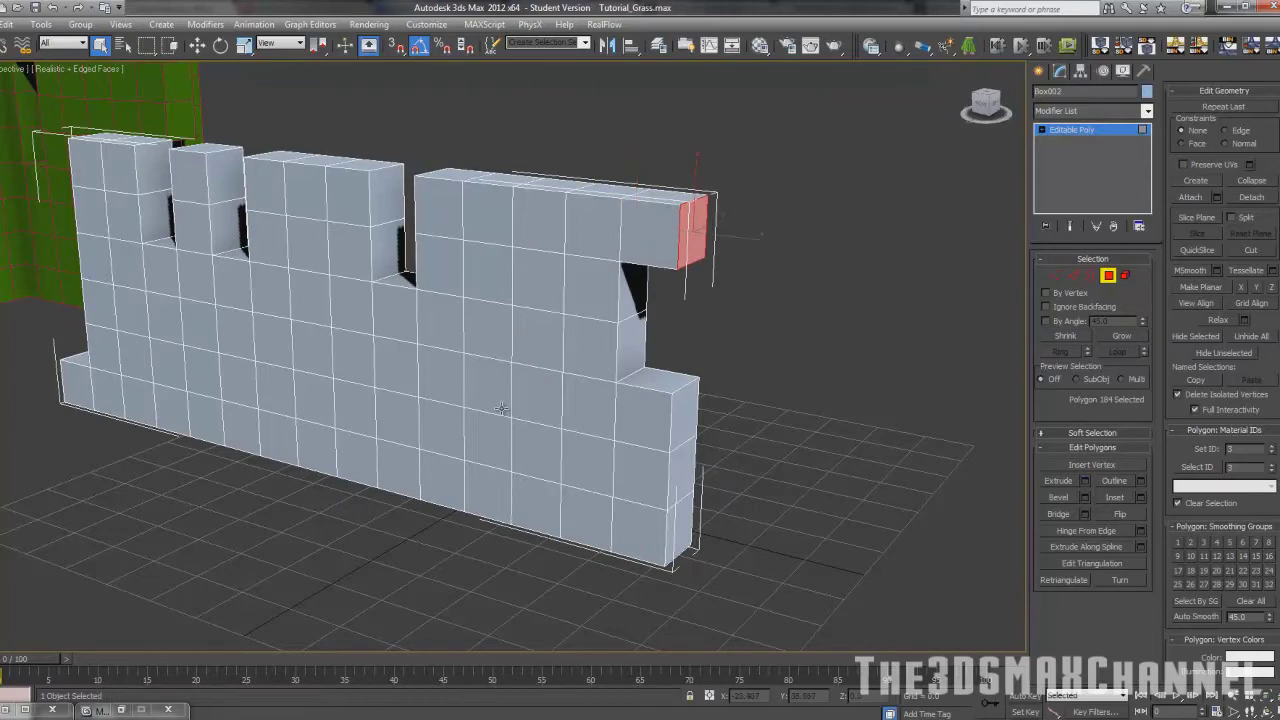
Select all 11 top polygons of the four raised sections, including the overhanging block, and extrude them upward by 10.
alt+middle_drag(501, 408, 543, 410)
scroll(543, 410, up, 3)
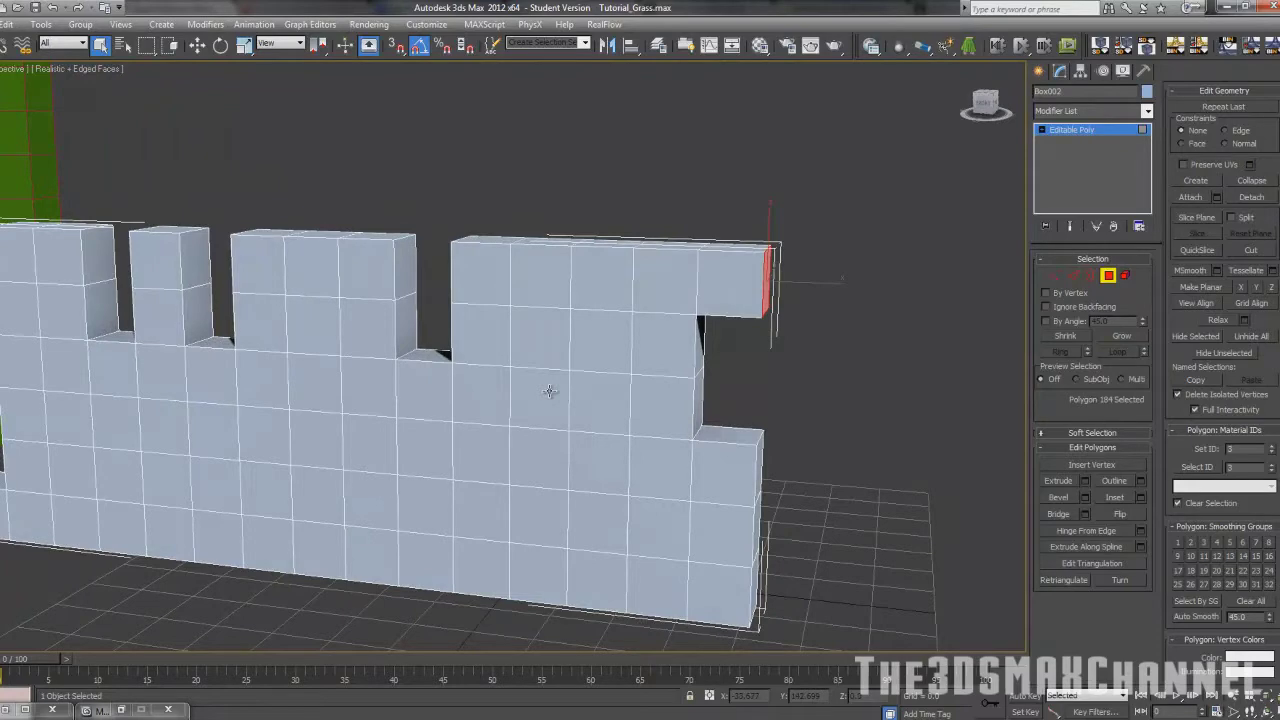
scroll(549, 390, down, 5)
scroll(147, 283, up, 3)
click(72, 267)
ctrl+click(125, 268)
ctrl+click(195, 270)
ctrl+click(292, 271)
ctrl+click(343, 272)
ctrl+click(396, 277)
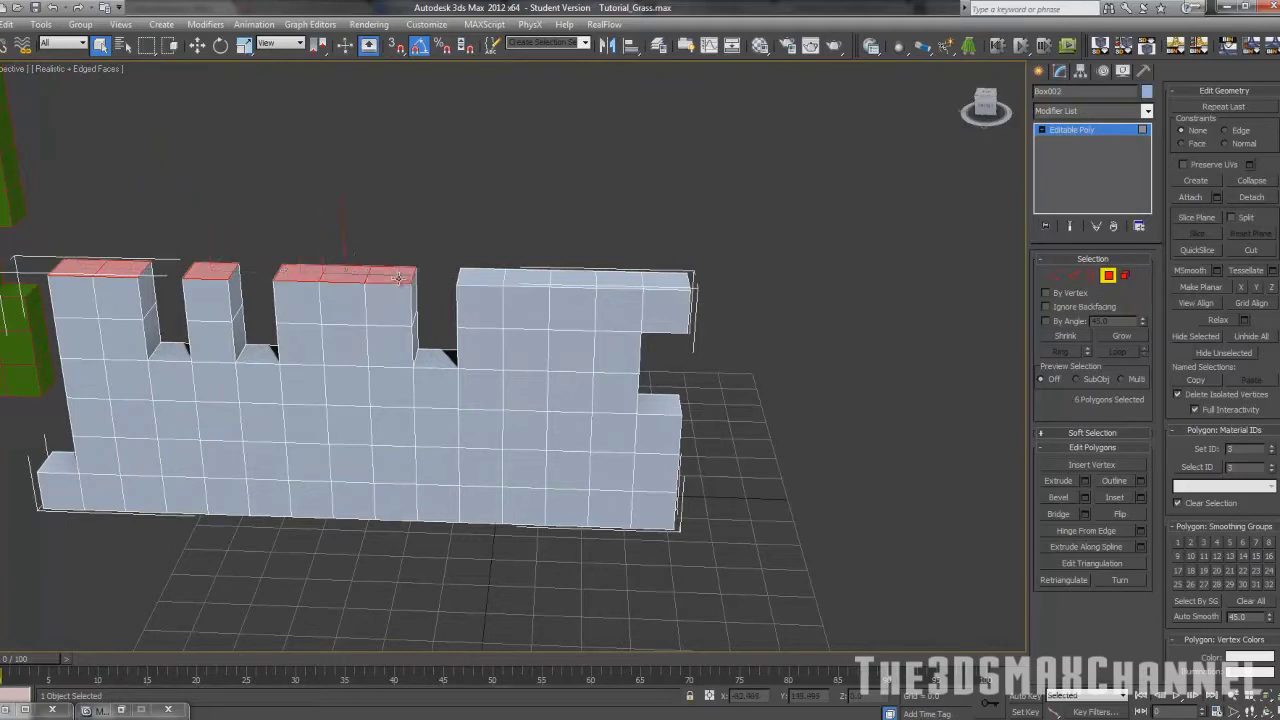
ctrl+click(484, 277)
ctrl+click(530, 278)
ctrl+click(574, 280)
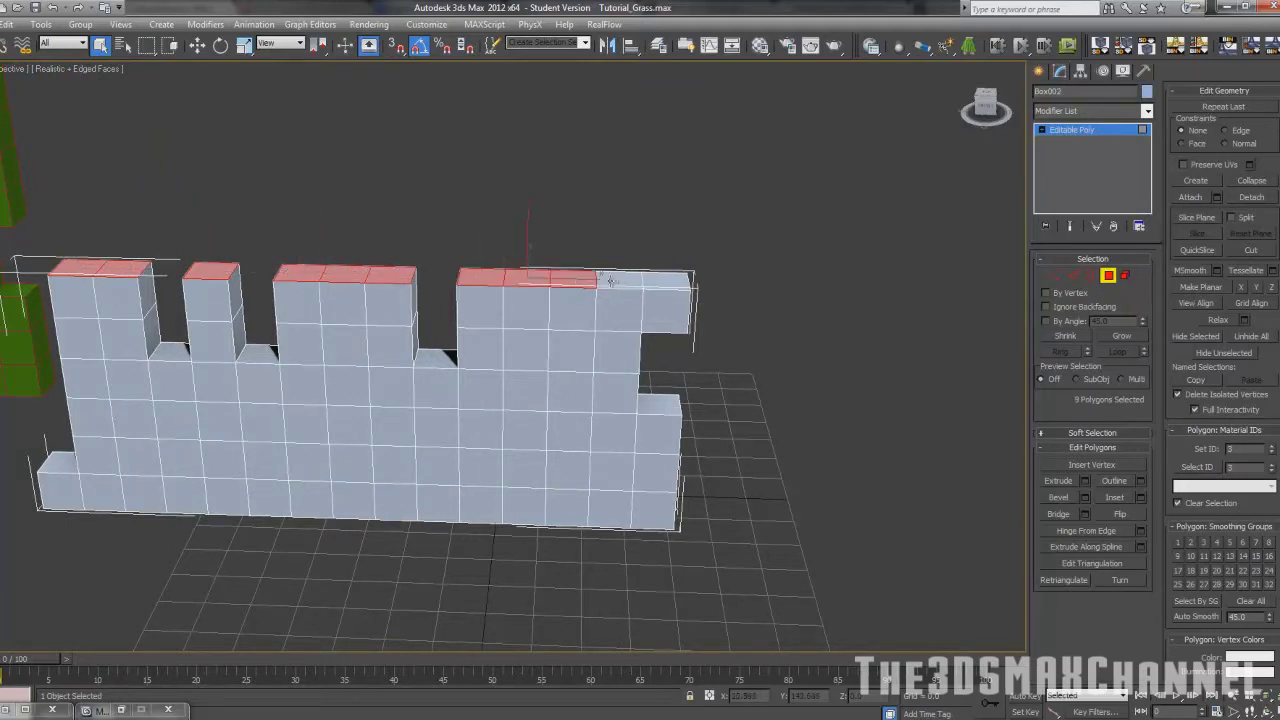
ctrl+click(620, 280)
ctrl+click(665, 281)
click(1084, 481)
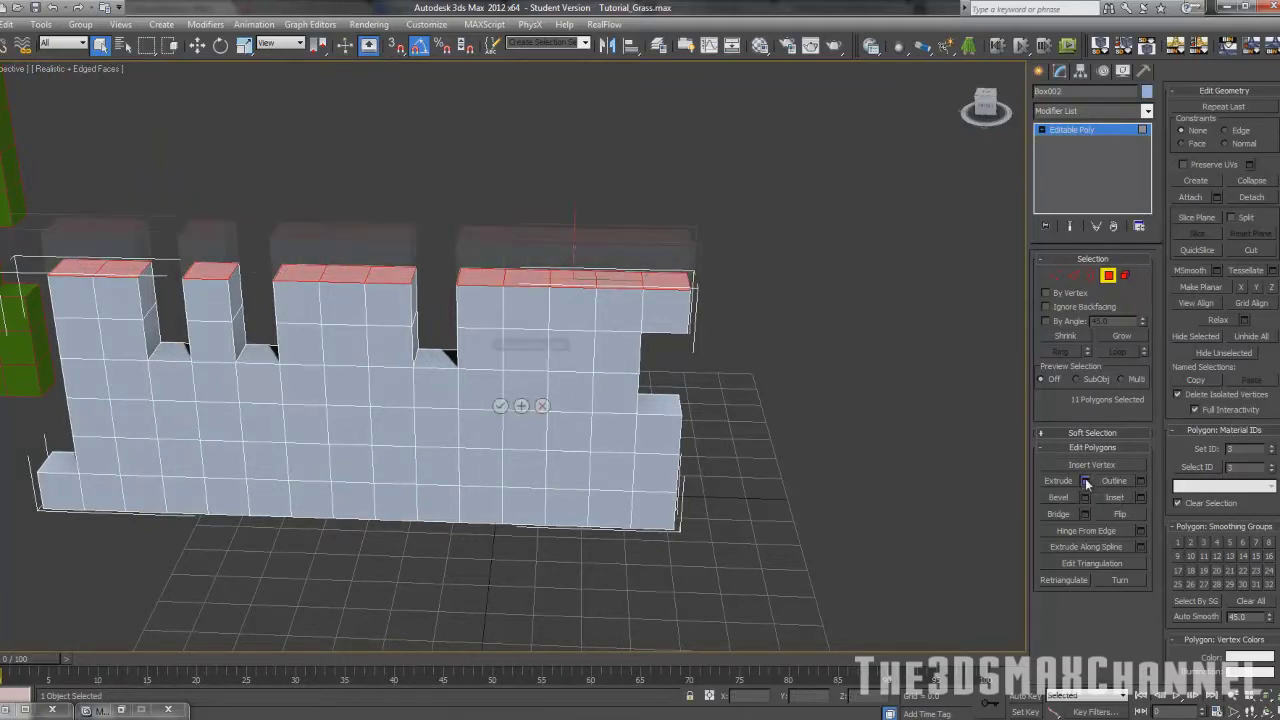
scroll(560, 429, up, 2)
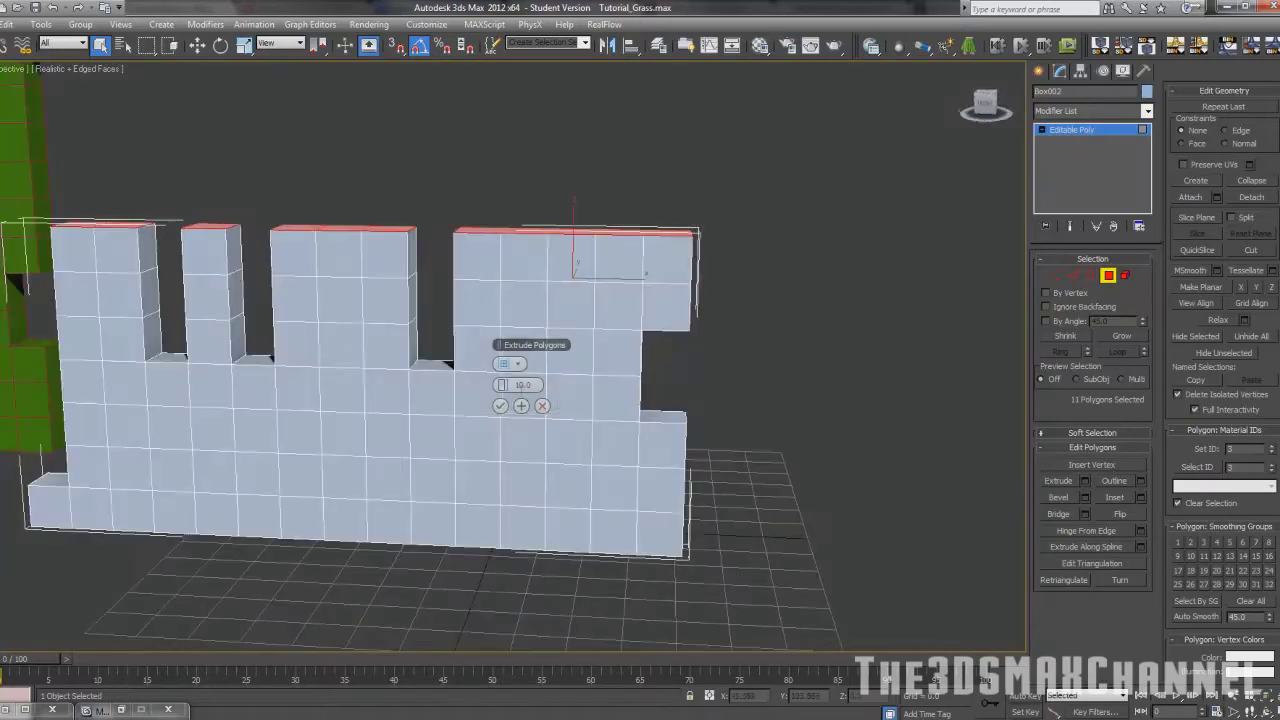
click(500, 405)
Extrude the three-block section's uppermost side face by 10 toward the single-block column, bridging the gap between them.
scroll(545, 400, up, 4)
alt+middle_drag(562, 396, 588, 394)
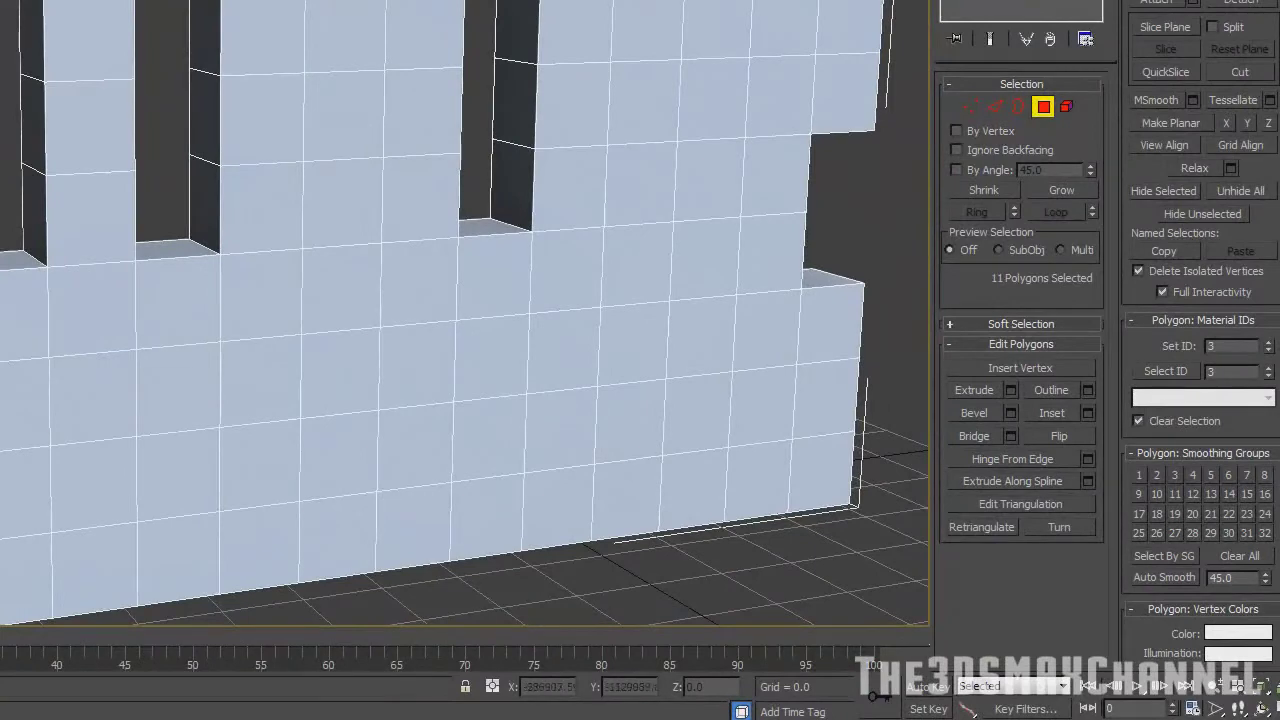
click(203, 30)
alt+middle_drag(359, 213, 312, 170)
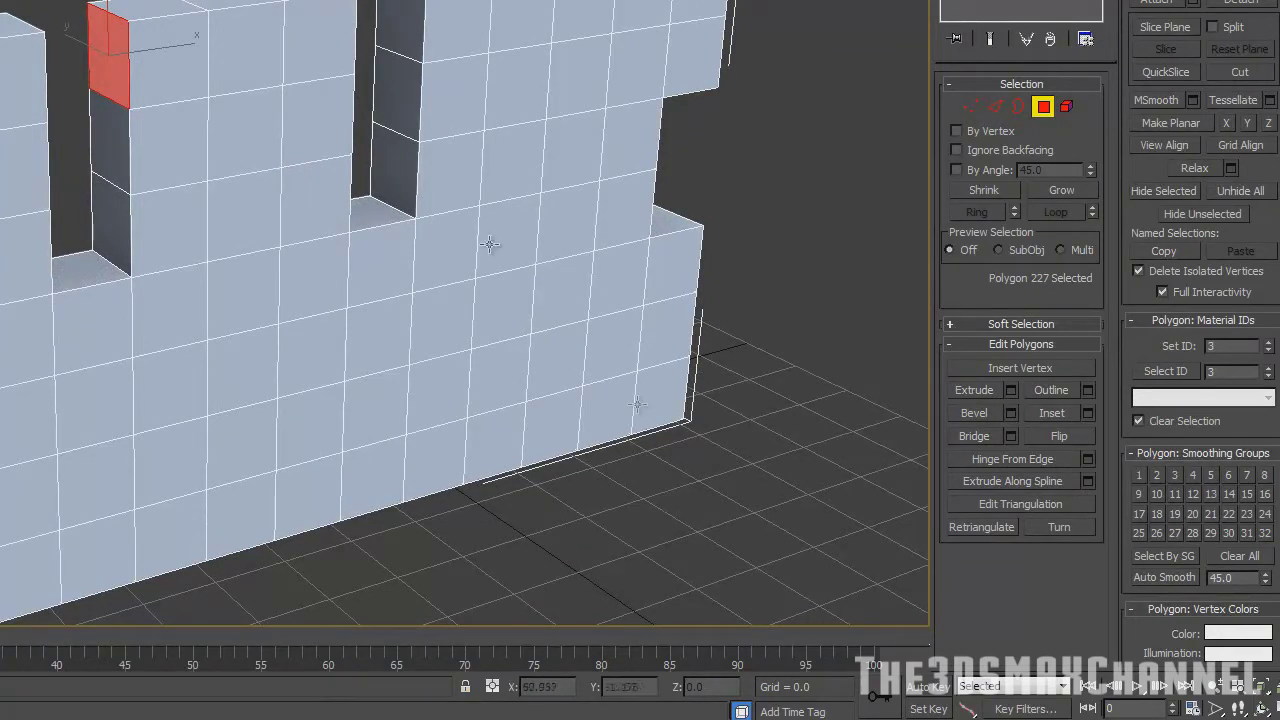
alt+middle_drag(337, 206, 370, 208)
click(1009, 390)
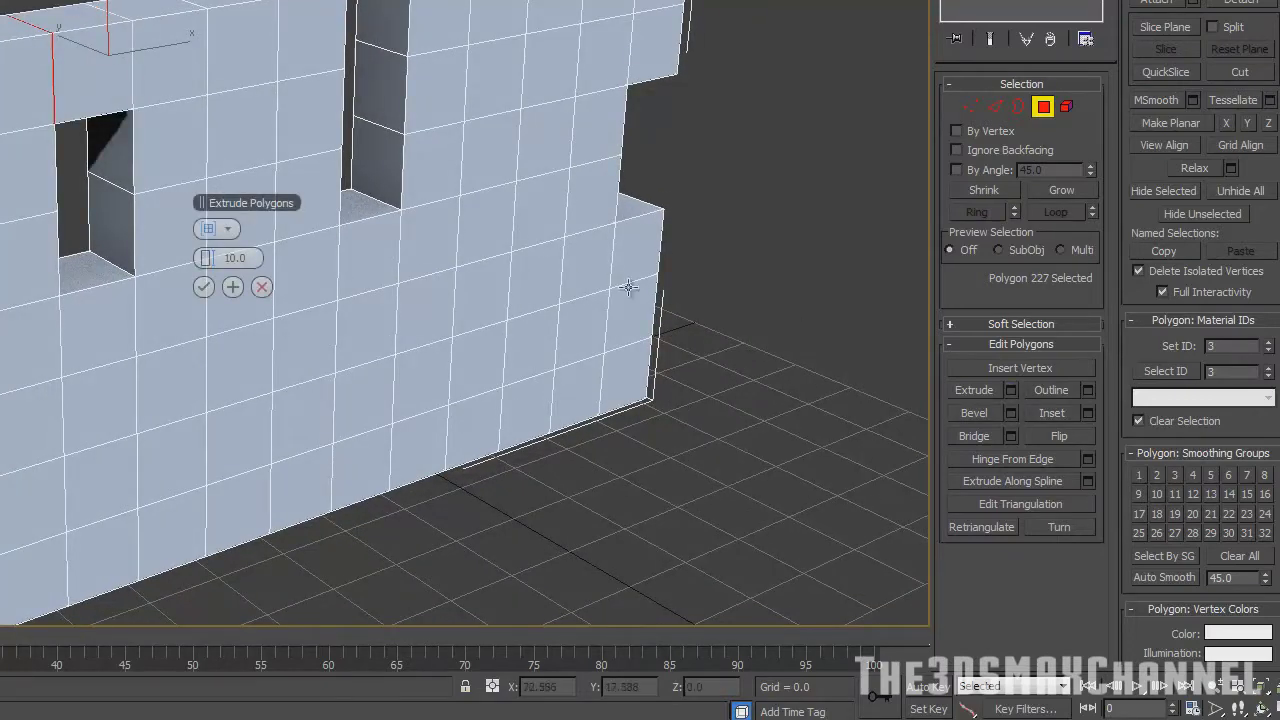
alt+middle_drag(700, 285, 446, 249)
middle_drag(523, 243, 593, 248)
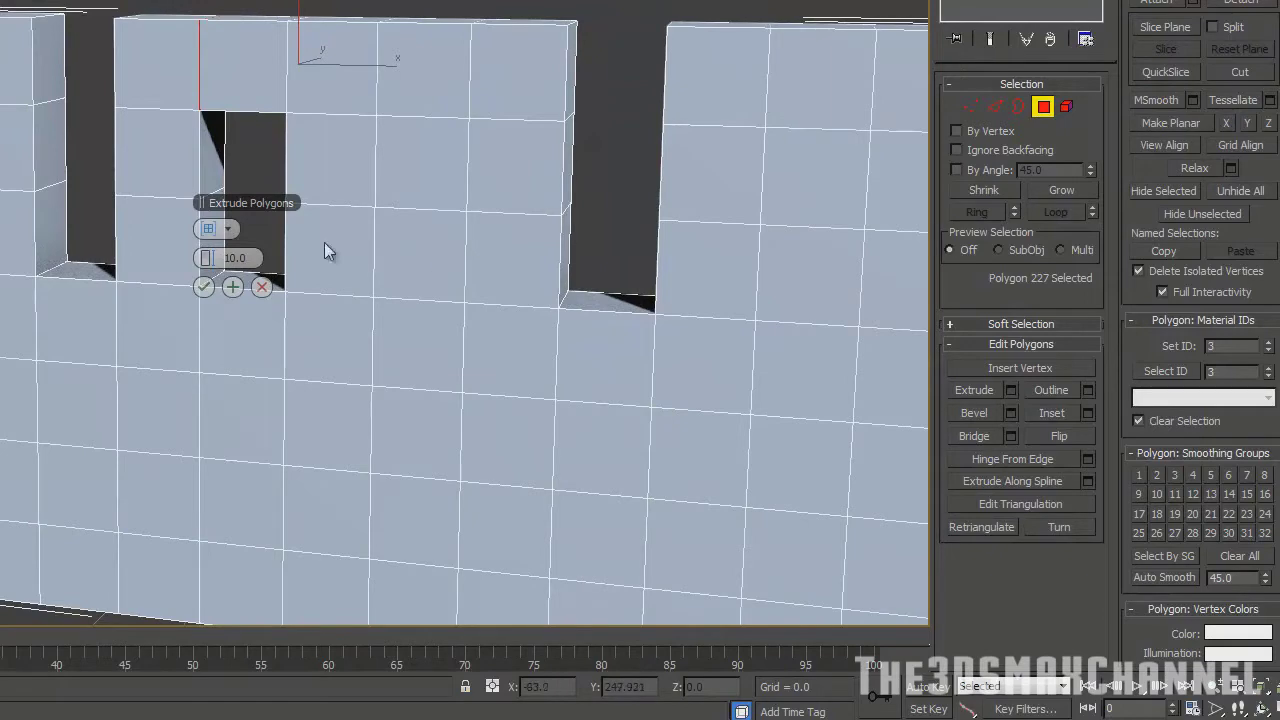
click(204, 287)
Delete the bridge block's end face where it meets the single-block column.
middle_drag(359, 207, 273, 210)
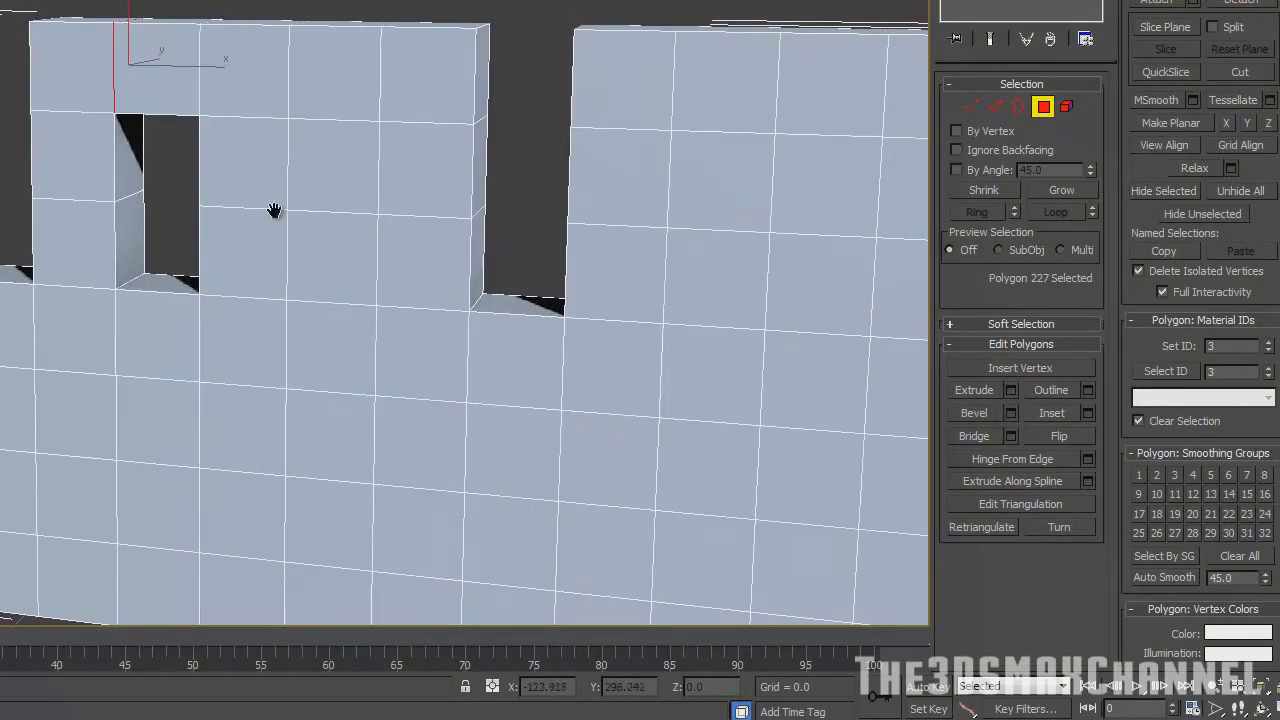
key(F3)
key(F3)
middle_drag(279, 101, 268, 180)
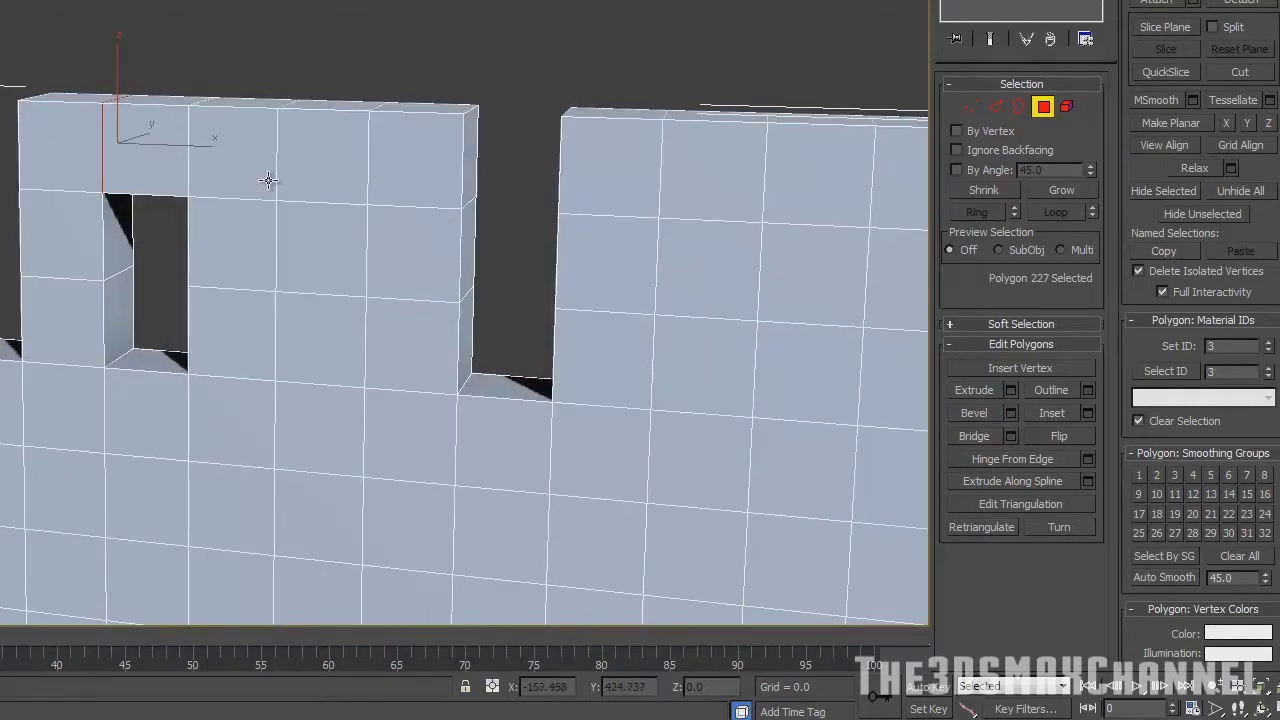
key(Delete)
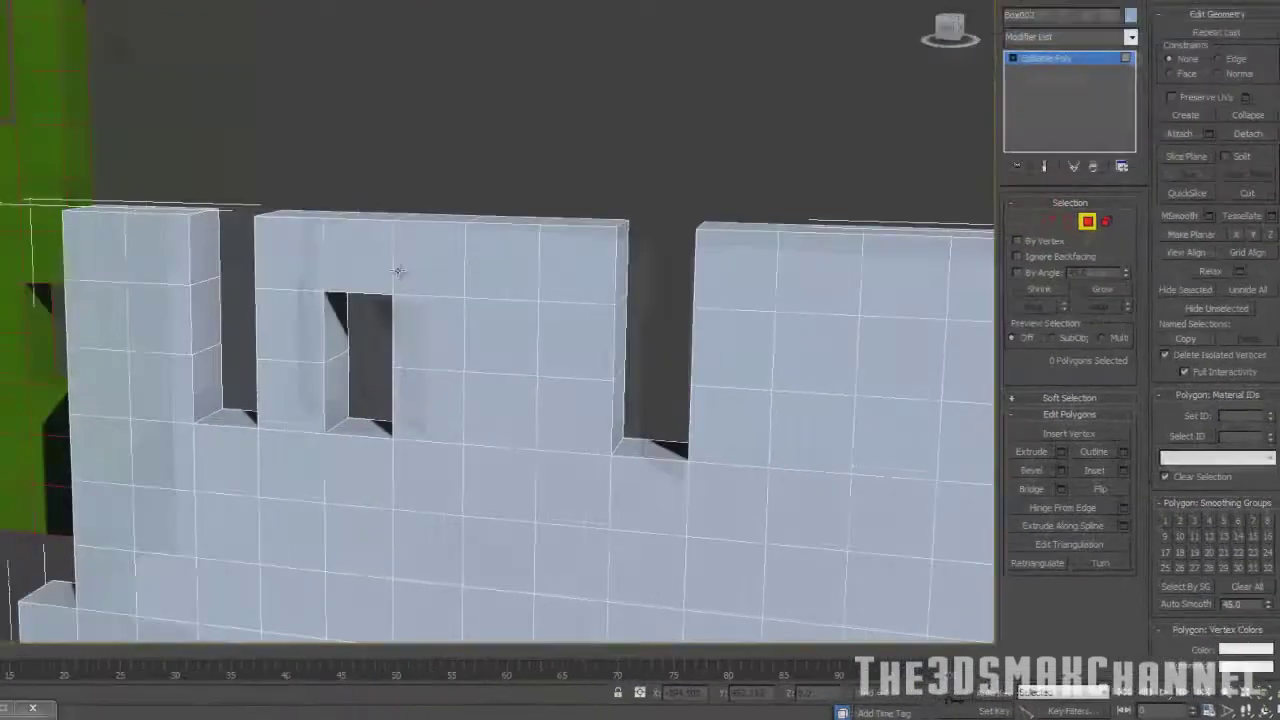
Select the single-block column's hidden side face against the bridge in wireframe view and delete it.
alt+middle_drag(196, 167, 149, 168)
key(F3)
click(450, 288)
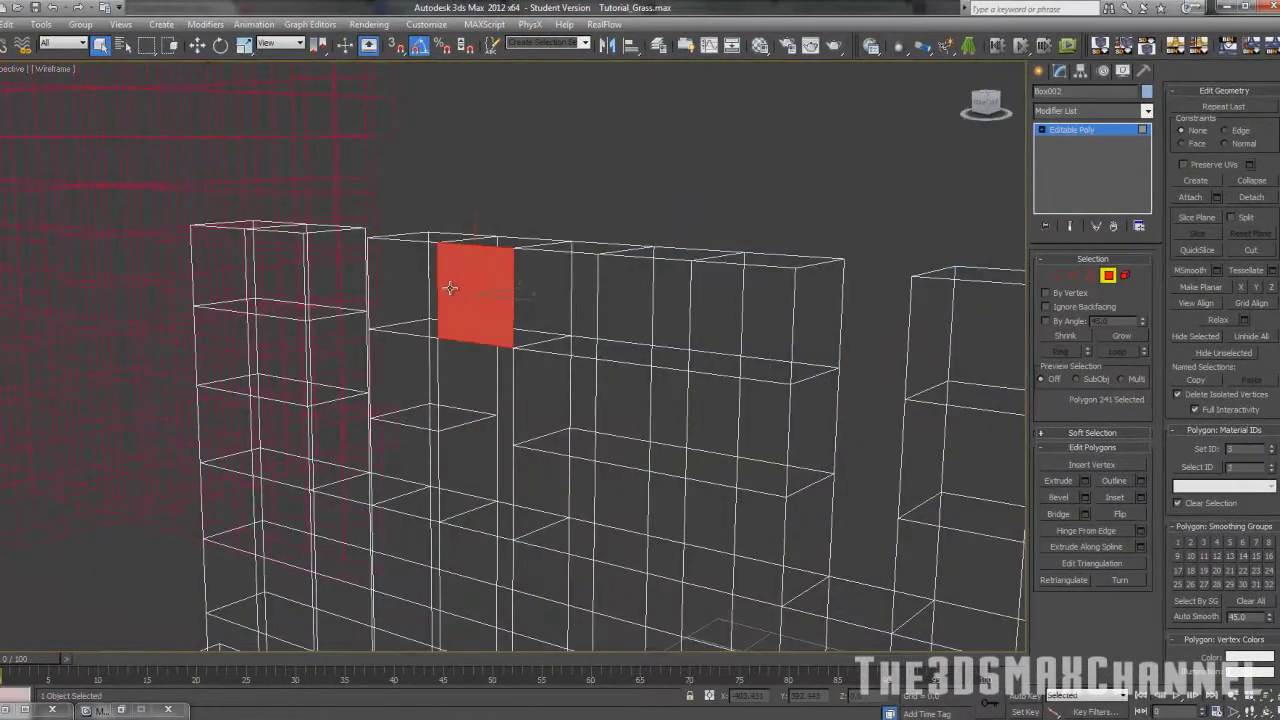
click(450, 288)
mouse_move(453, 288)
alt+middle_down()
mouse_move(517, 289)
mouse_move(466, 246)
alt+middle_up()
key(F3)
key(Delete)
scroll(532, 294, down, 4)
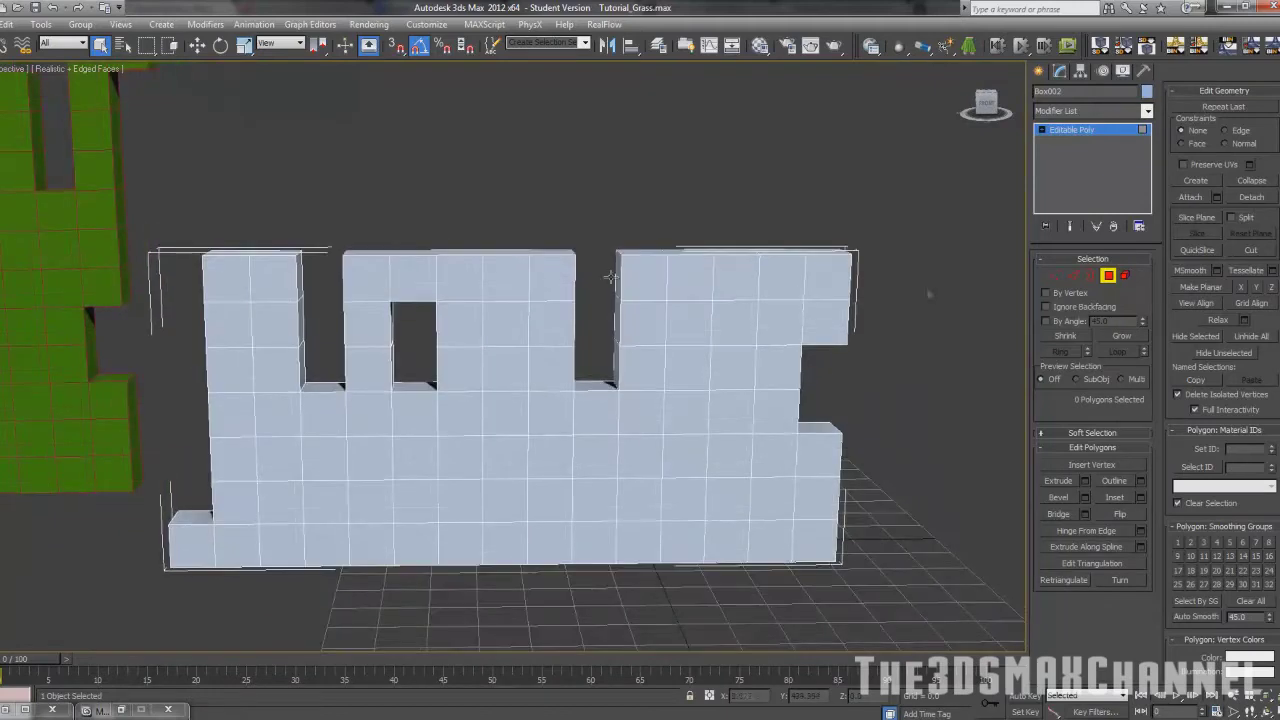
Select all vertices of the blue block model and weld the overlapping ones at the bridge joint.
key(1)
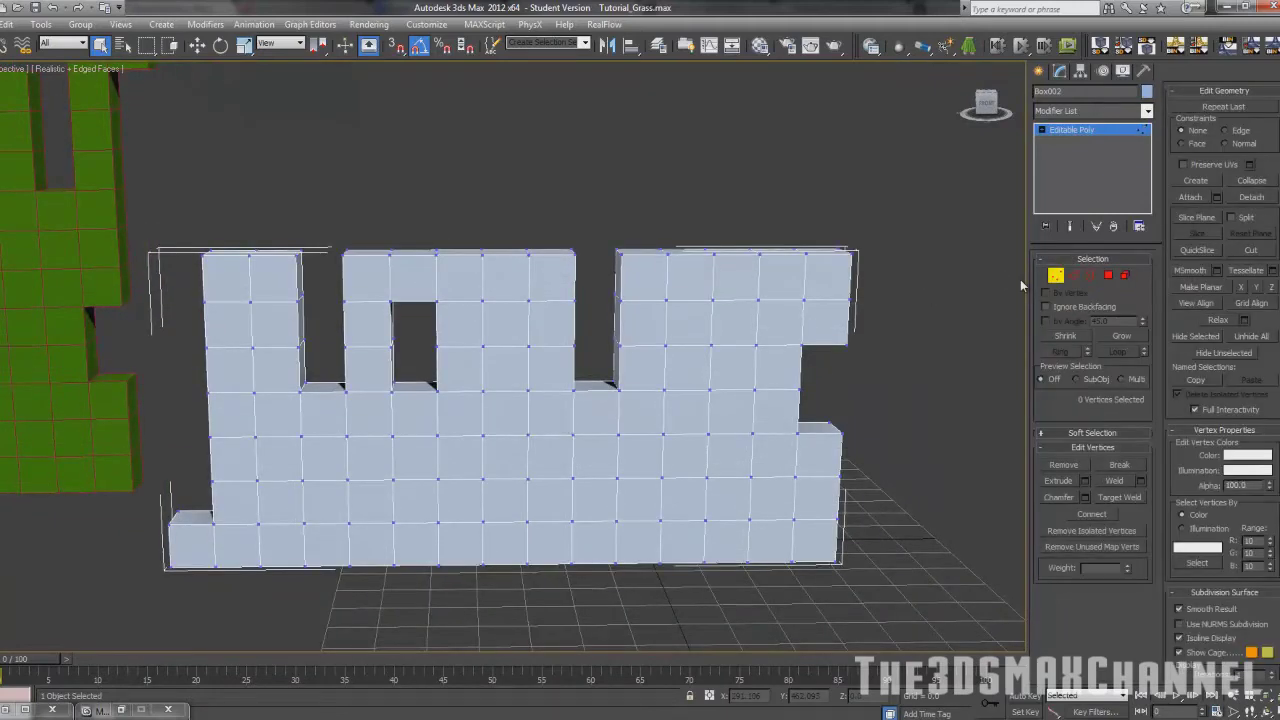
drag(450, 366, 822, 482)
click(166, 208)
drag(153, 204, 869, 582)
middle_drag(450, 349, 520, 339)
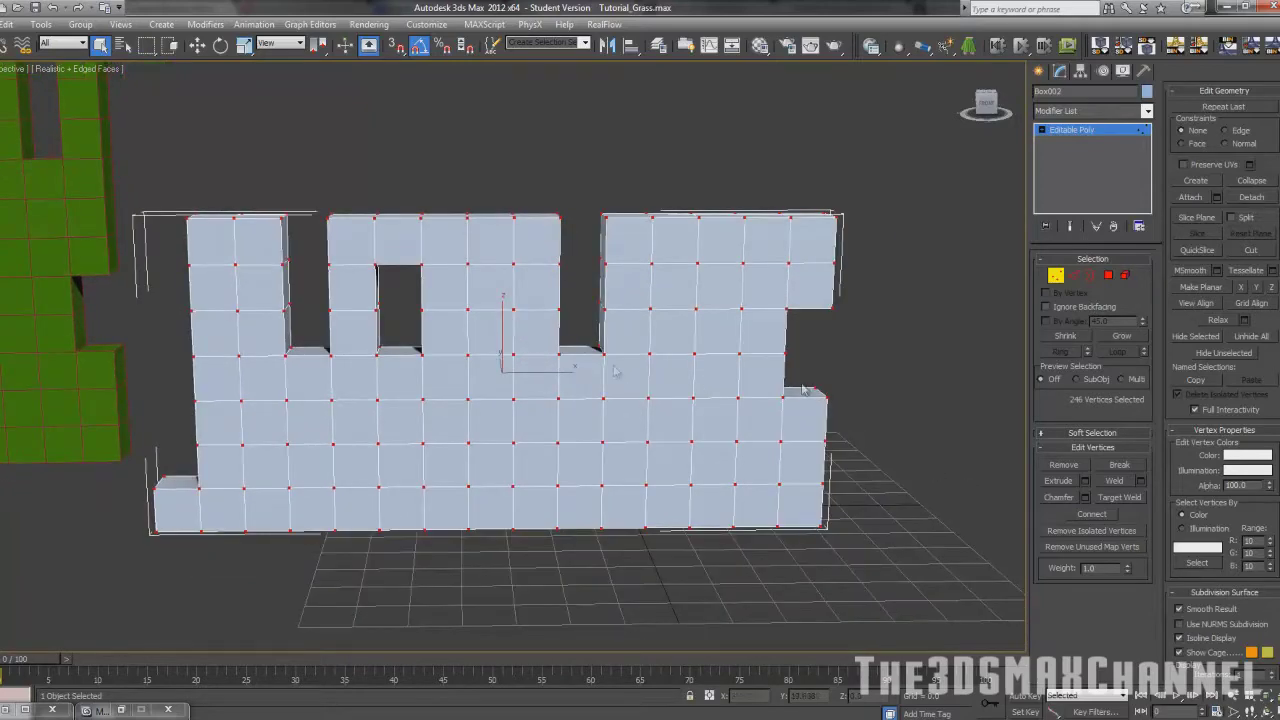
drag(109, 161, 884, 537)
click(1118, 479)
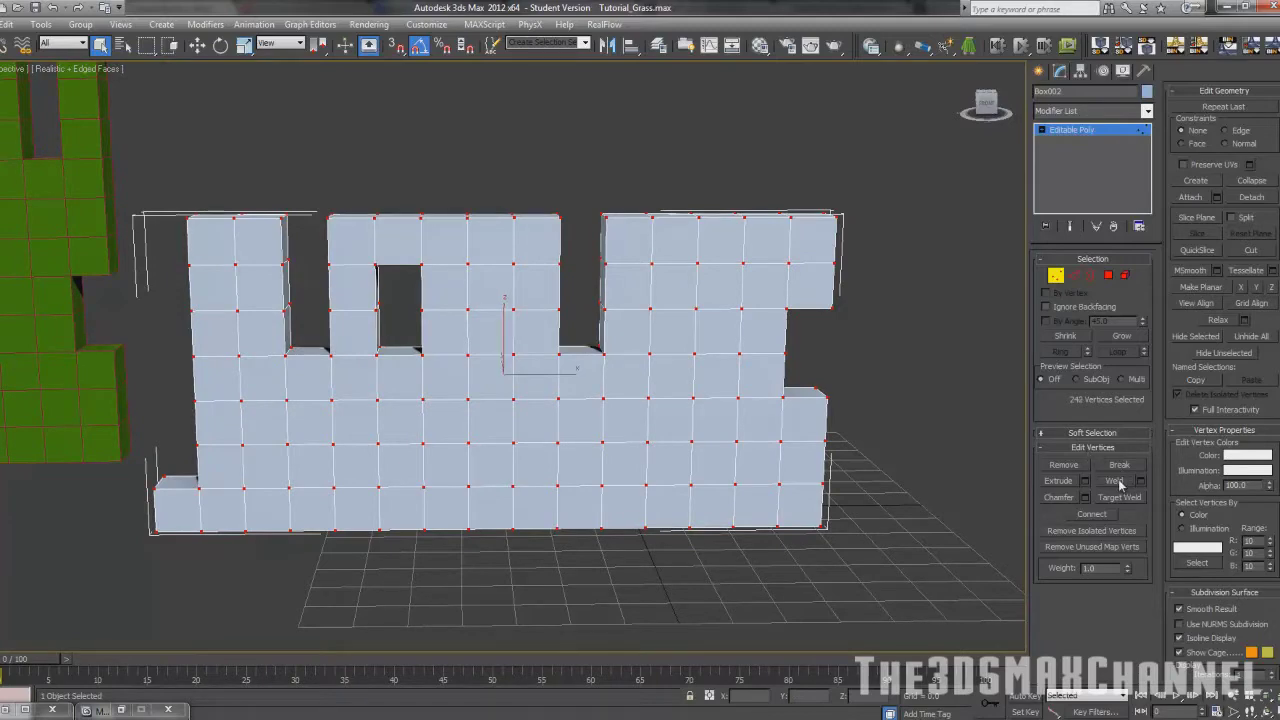
click(595, 554)
Test the weld by moving the upper front vertex at the bridge joint, and undo the move.
scroll(388, 270, up, 5)
middle_drag(388, 270, 488, 413)
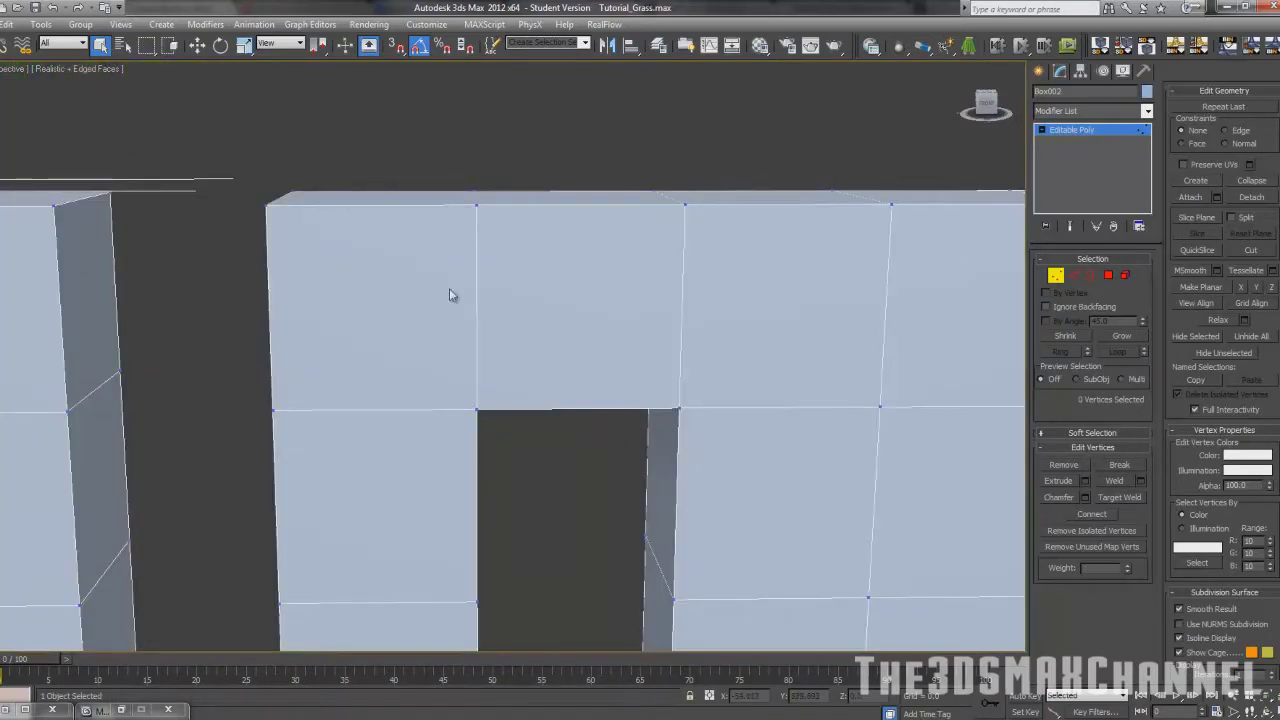
click(476, 207)
click(197, 45)
mouse_move(510, 207)
mouse_down()
mouse_move(563, 214)
mouse_move(463, 214)
mouse_move(534, 223)
mouse_up()
key(F3)
key(F3)
key(ctrl+z)
scroll(523, 334, down, 5)
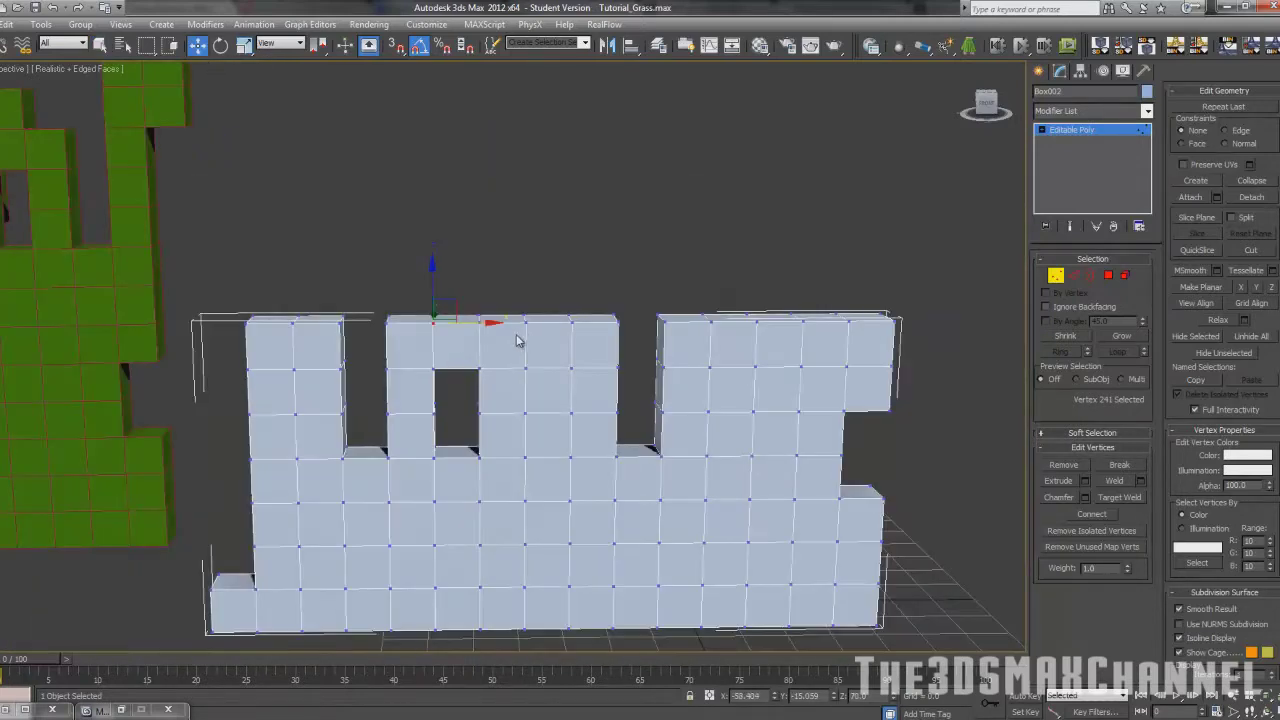
Extrude the top faces of the three upper sections up 10 units, leaving out the middle section's second-to-last face as a gap.
alt+middle_drag(525, 348, 505, 336)
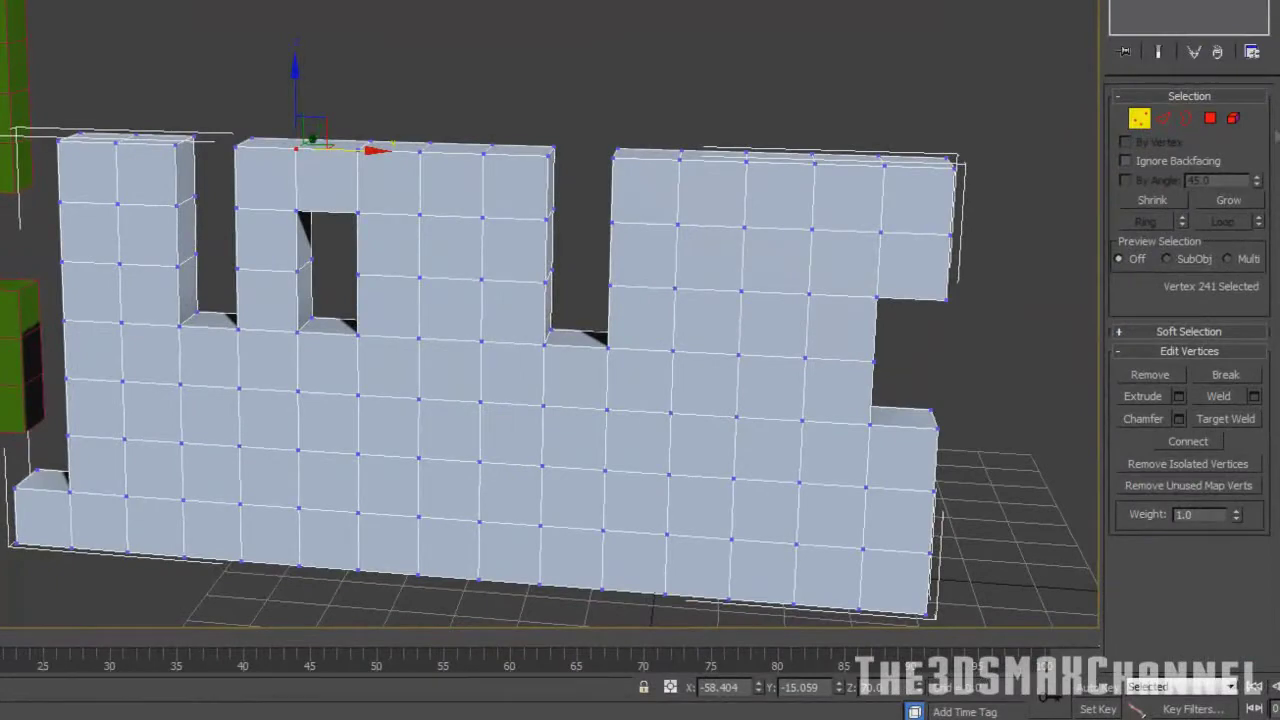
click(1212, 119)
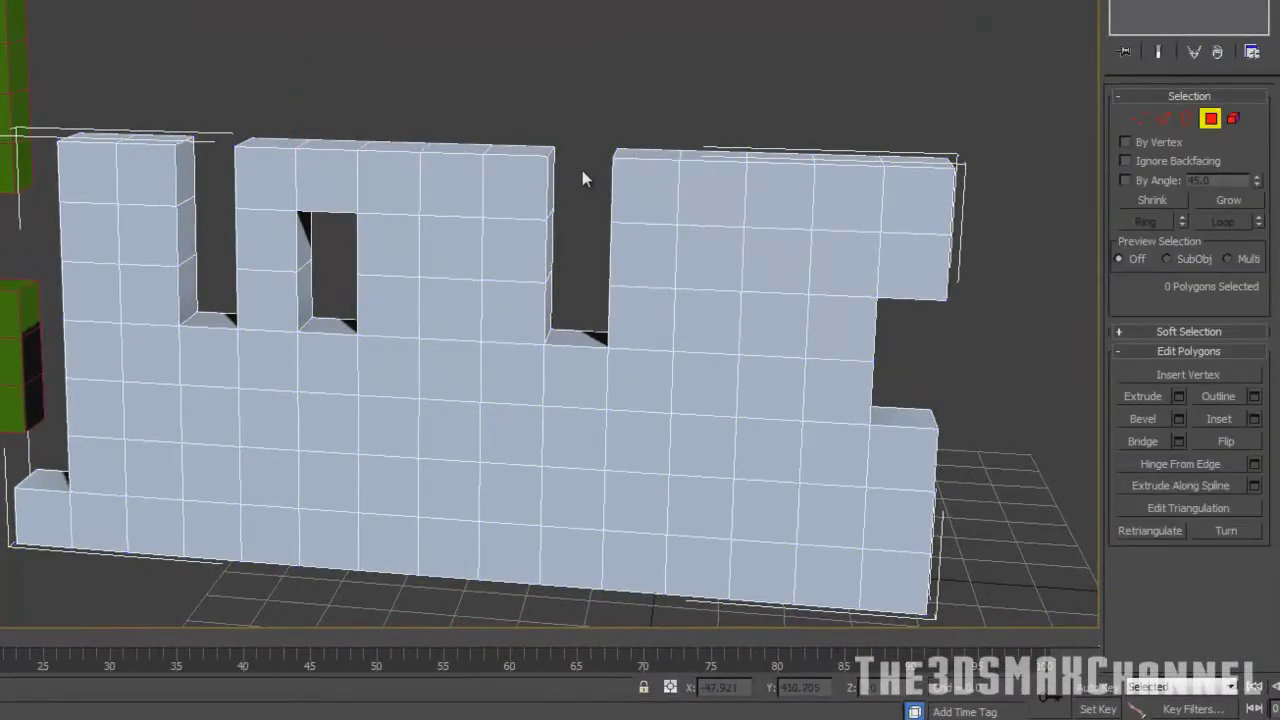
alt+middle_drag(457, 194, 391, 183)
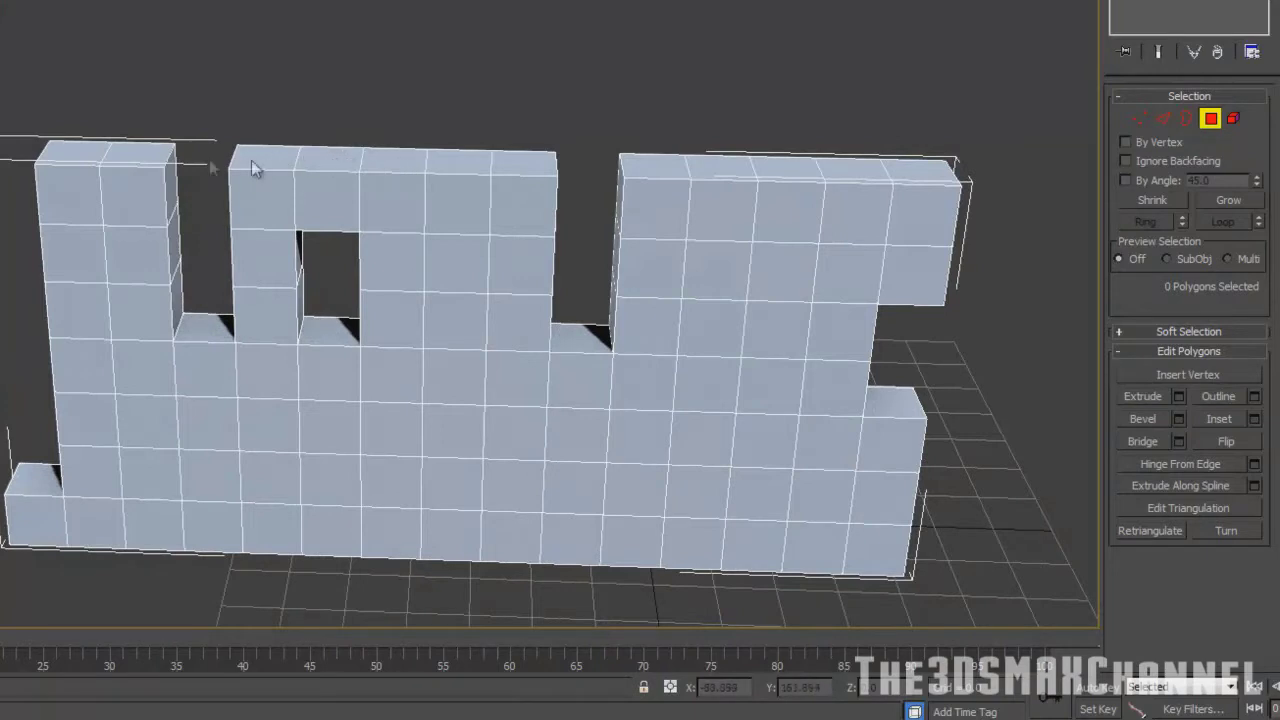
click(63, 149)
ctrl+click(135, 153)
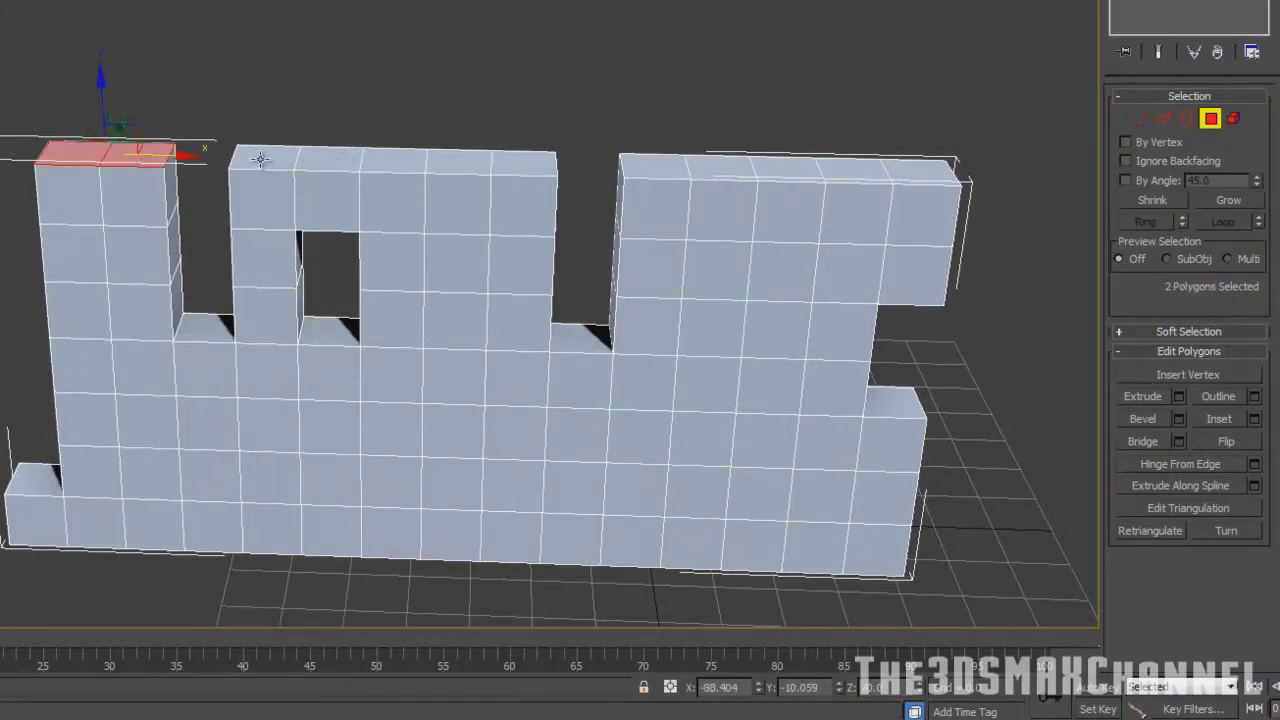
ctrl+click(260, 159)
ctrl+click(316, 160)
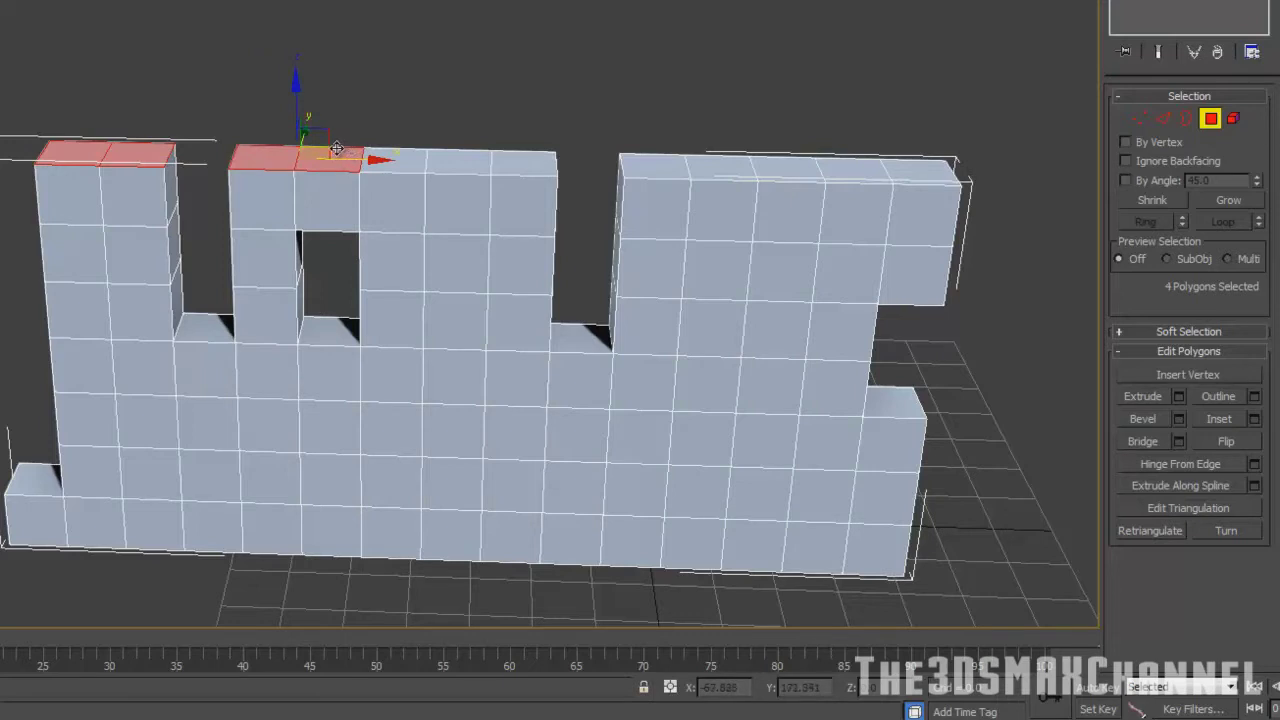
ctrl+click(396, 160)
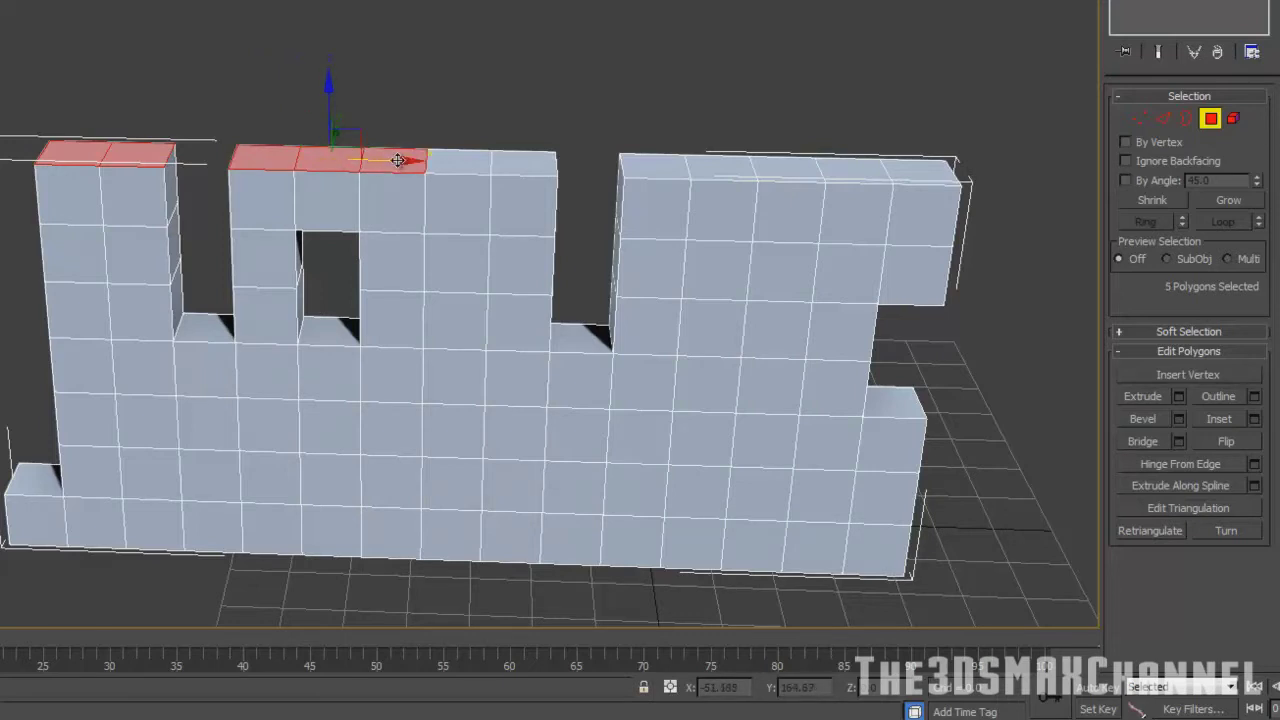
ctrl+click(525, 166)
middle_drag(509, 157, 486, 160)
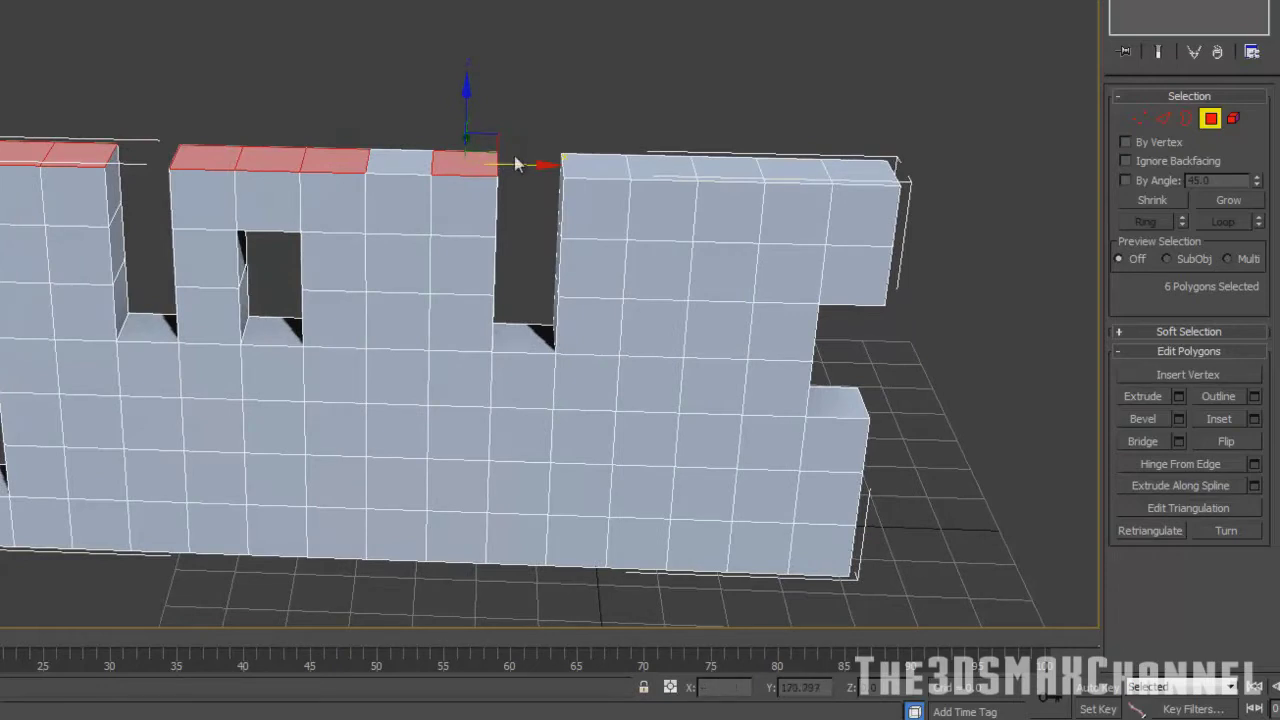
ctrl+click(595, 165)
ctrl+click(675, 168)
ctrl+click(733, 172)
ctrl+click(796, 172)
ctrl+click(861, 173)
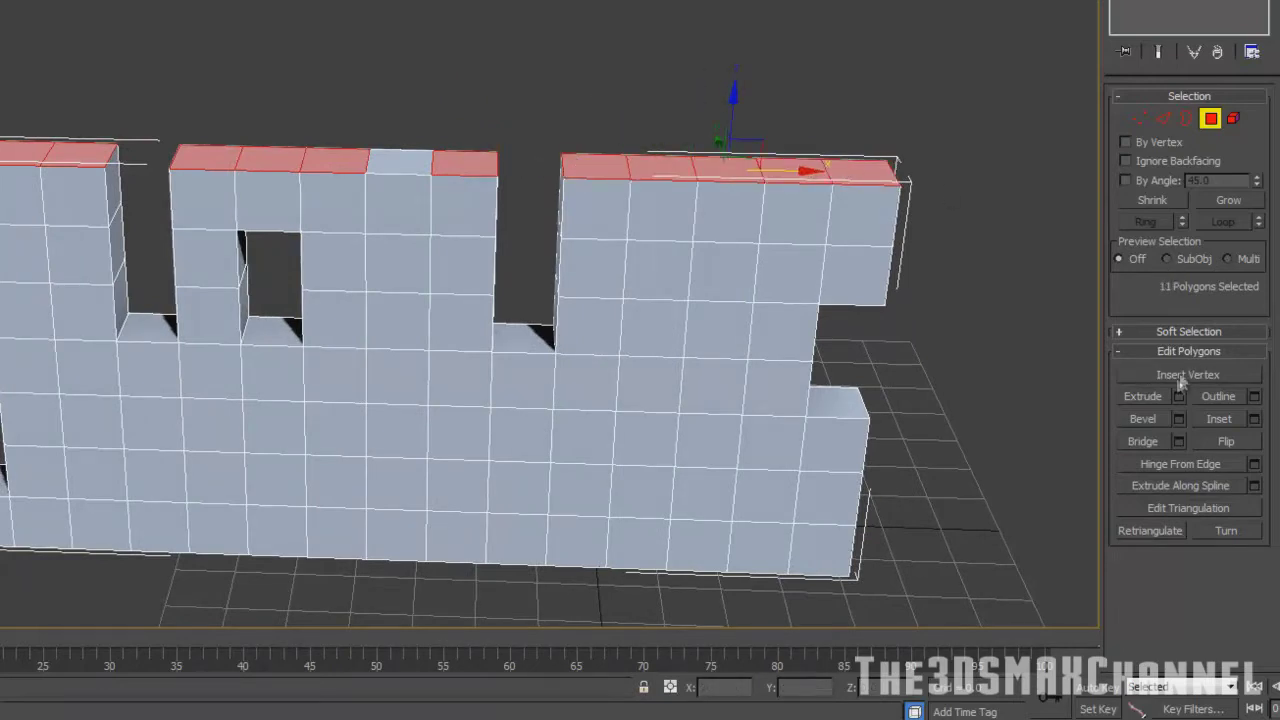
click(1179, 396)
alt+middle_drag(574, 166, 568, 140)
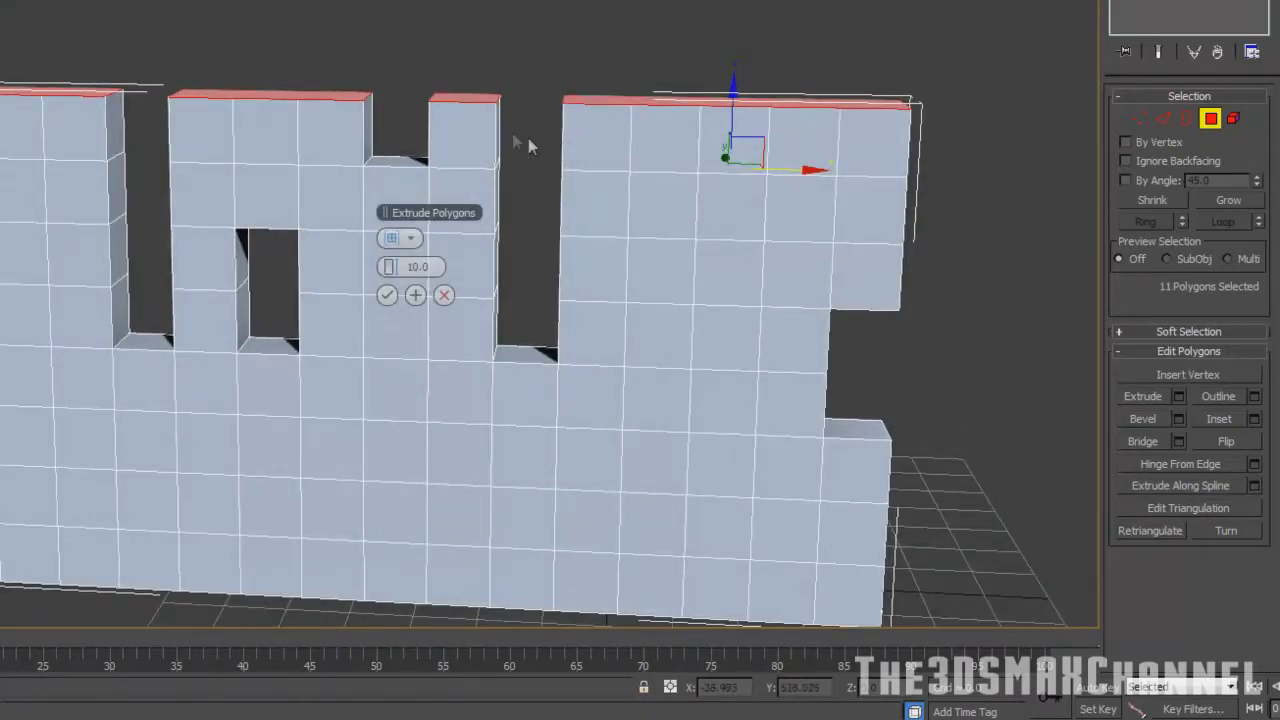
click(387, 295)
alt+middle_drag(379, 283, 368, 212)
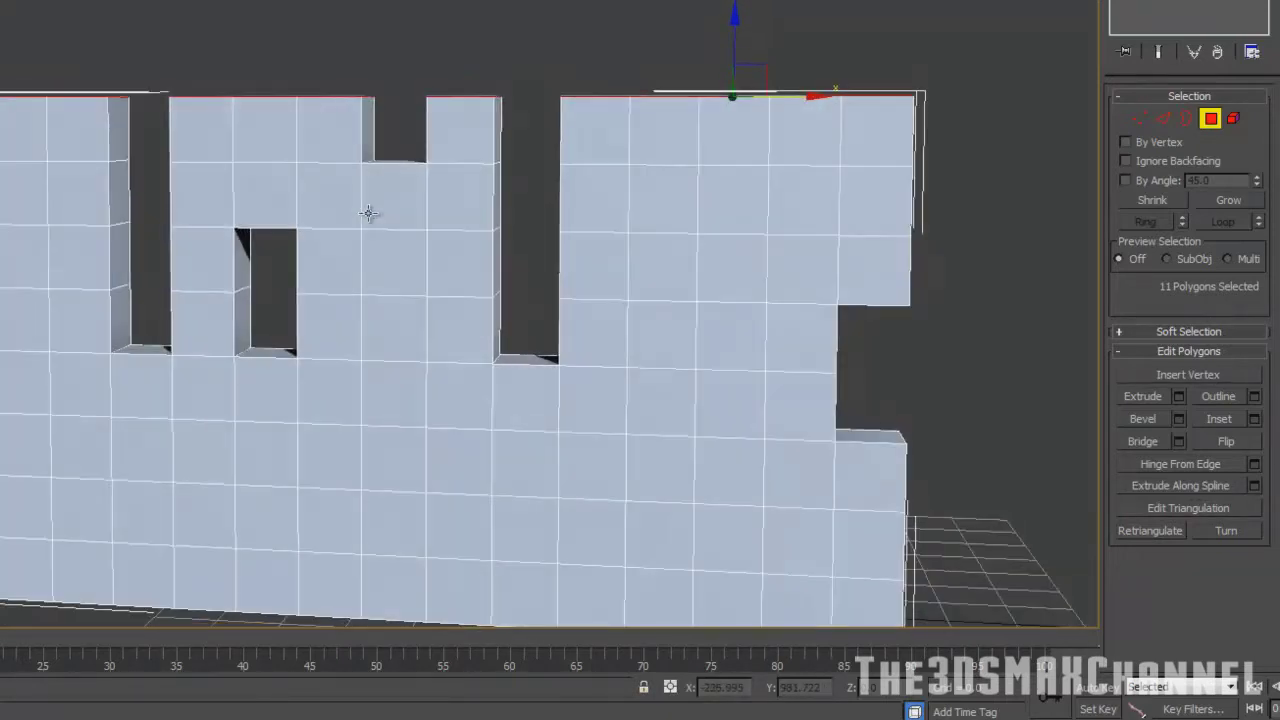
Extrude the top-row side faces of the left and middle sections 10 units across both gaps, and delete their end faces.
click(120, 130)
ctrl+click(498, 135)
alt+middle_drag(498, 135, 503, 194)
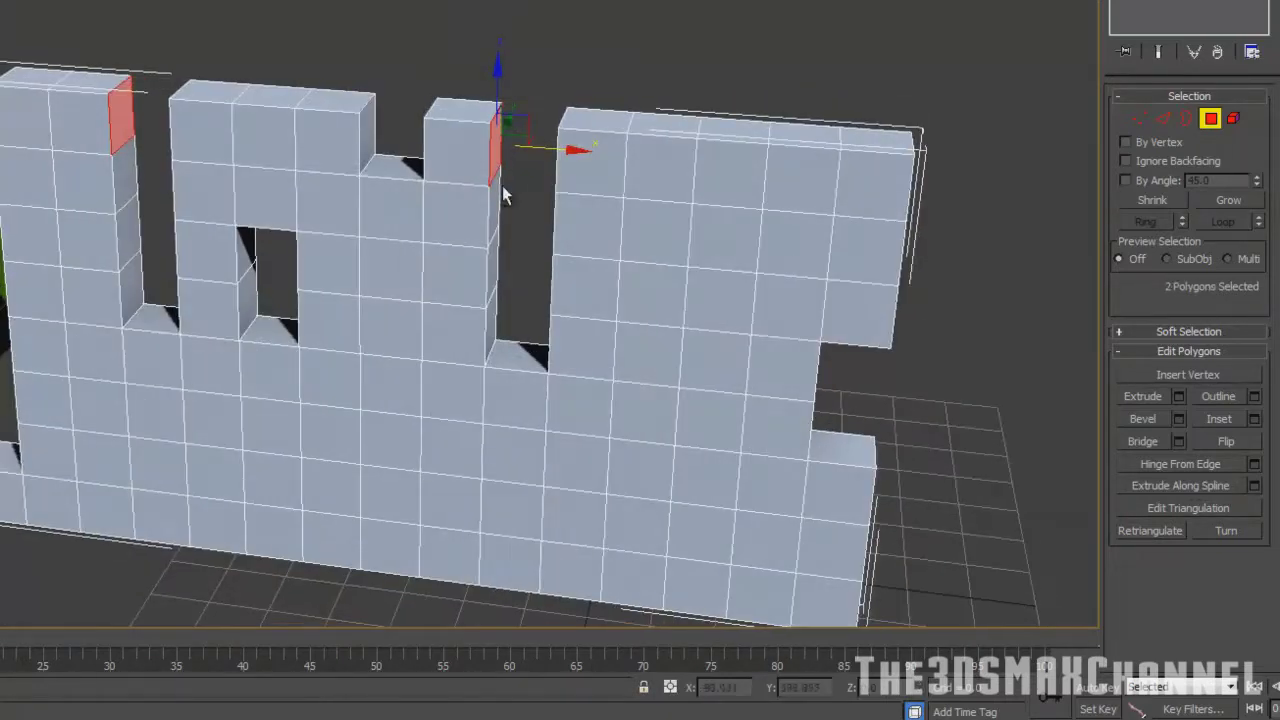
click(1183, 397)
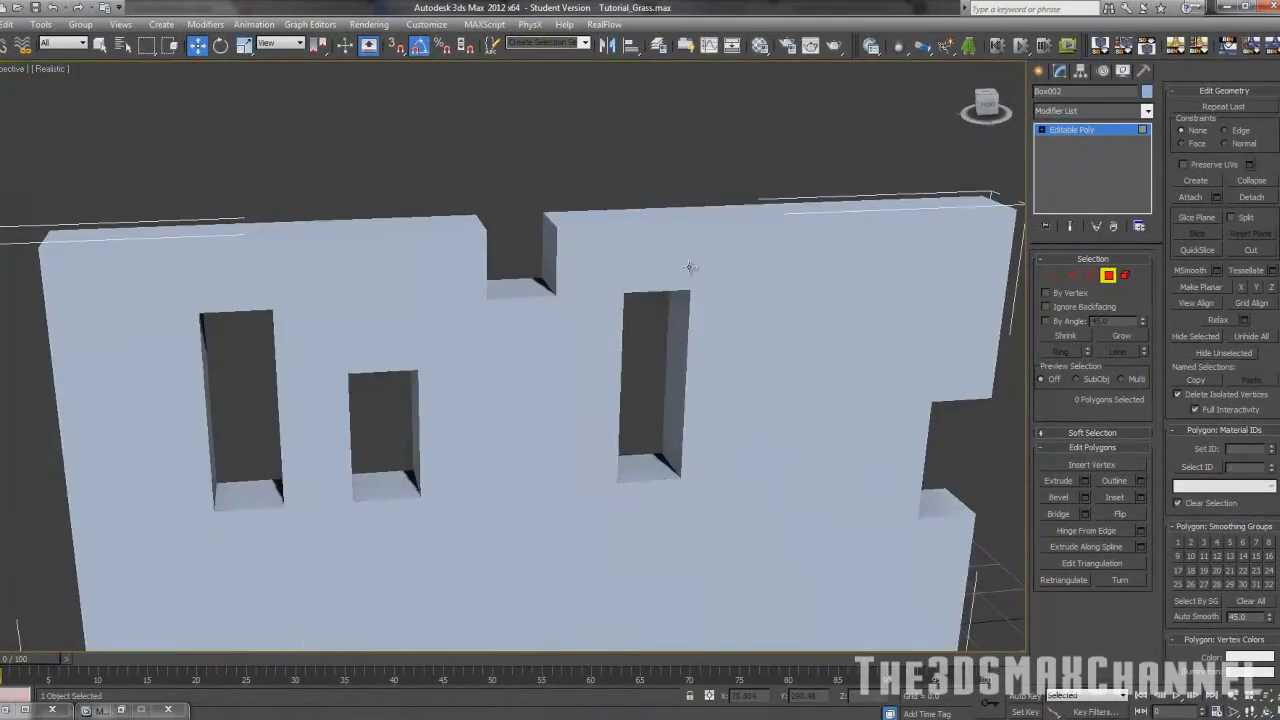
Select the hidden side faces where the two new bridges meet the neighbouring columns in wireframe view and delete them.
key(F3)
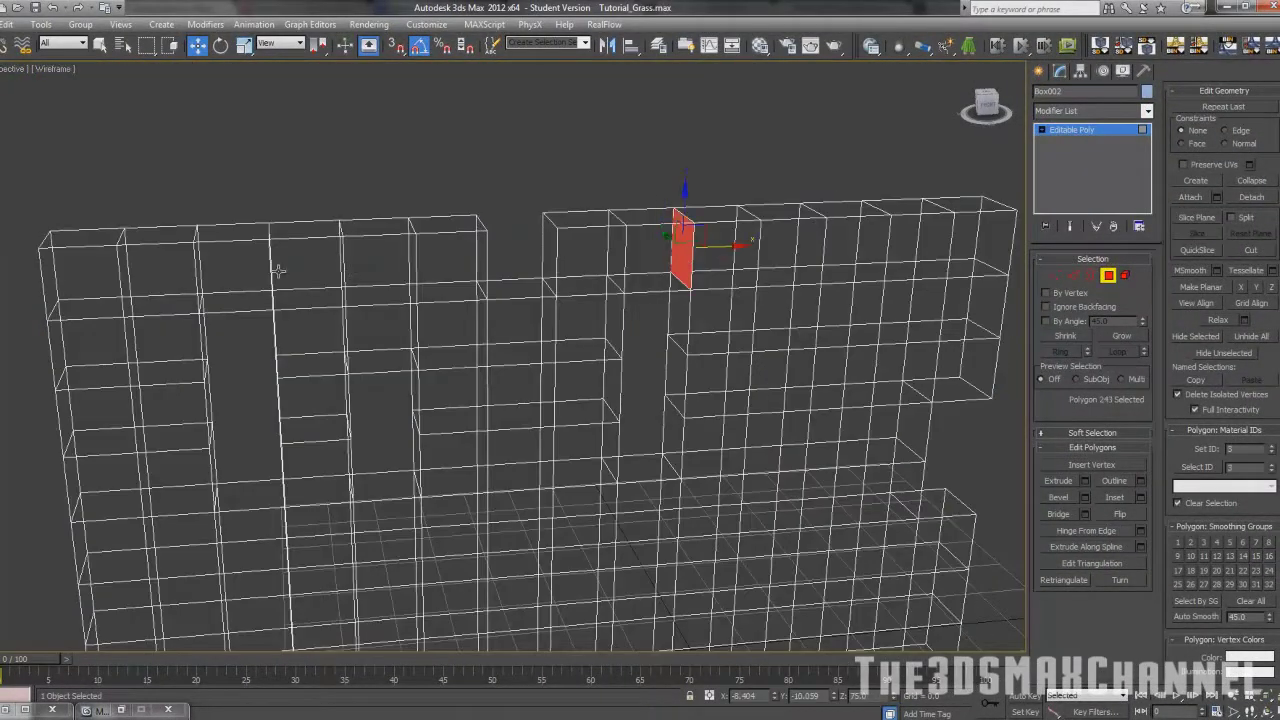
alt+middle_drag(277, 271, 367, 273)
click(254, 283)
key(ctrl+z)
Select all vertices of the blue block model and weld the overlapping ones at the two new bridges.
scroll(337, 289, down, 6)
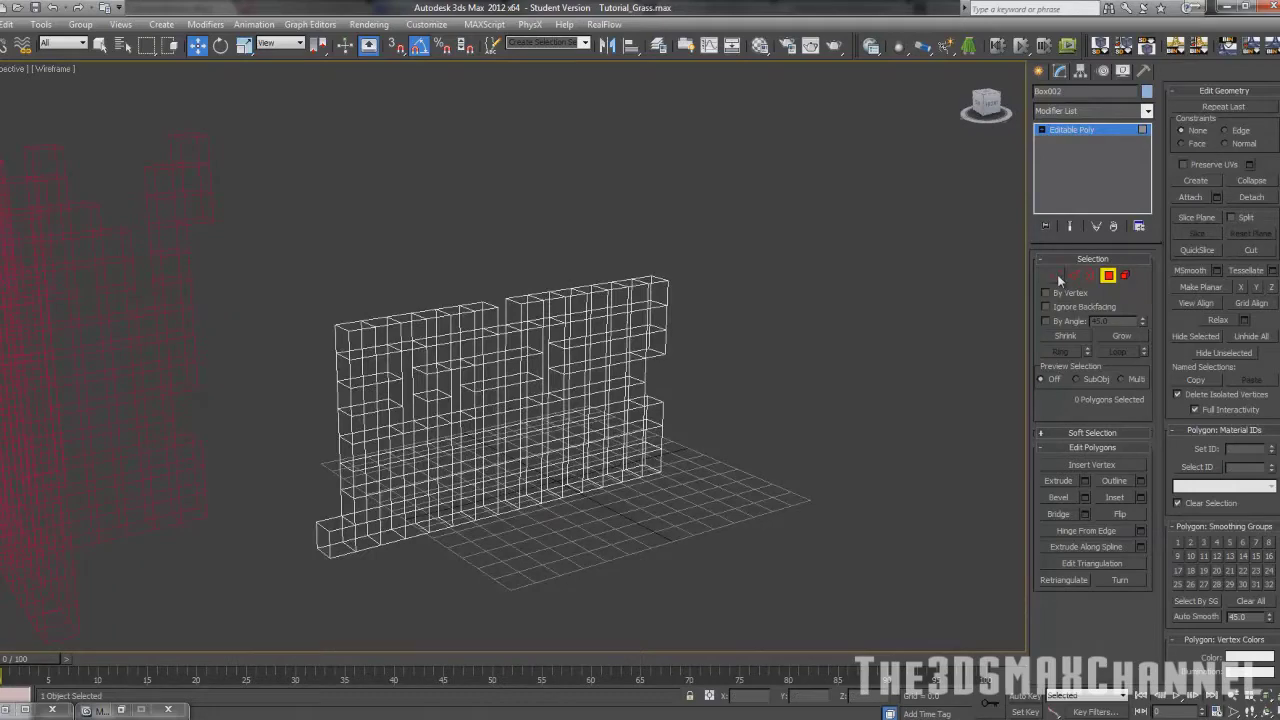
click(1056, 276)
drag(267, 241, 298, 268)
key(1)
scroll(443, 400, up, 6)
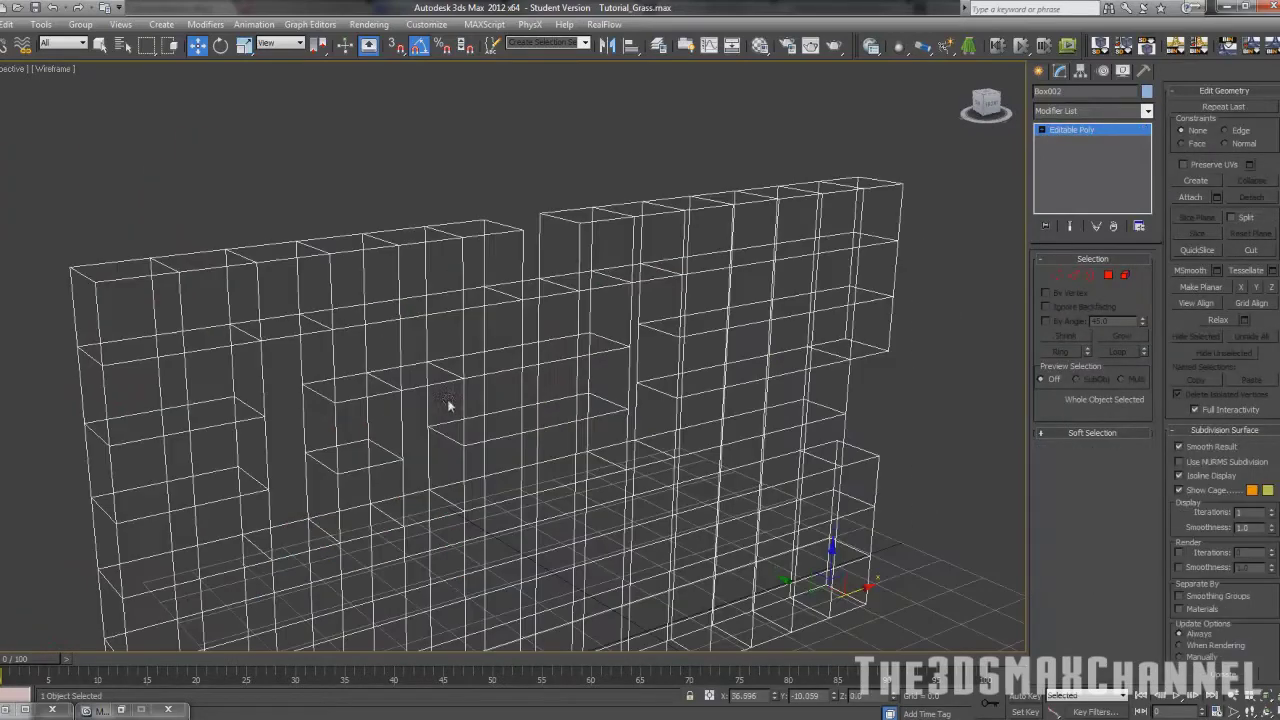
key(F3)
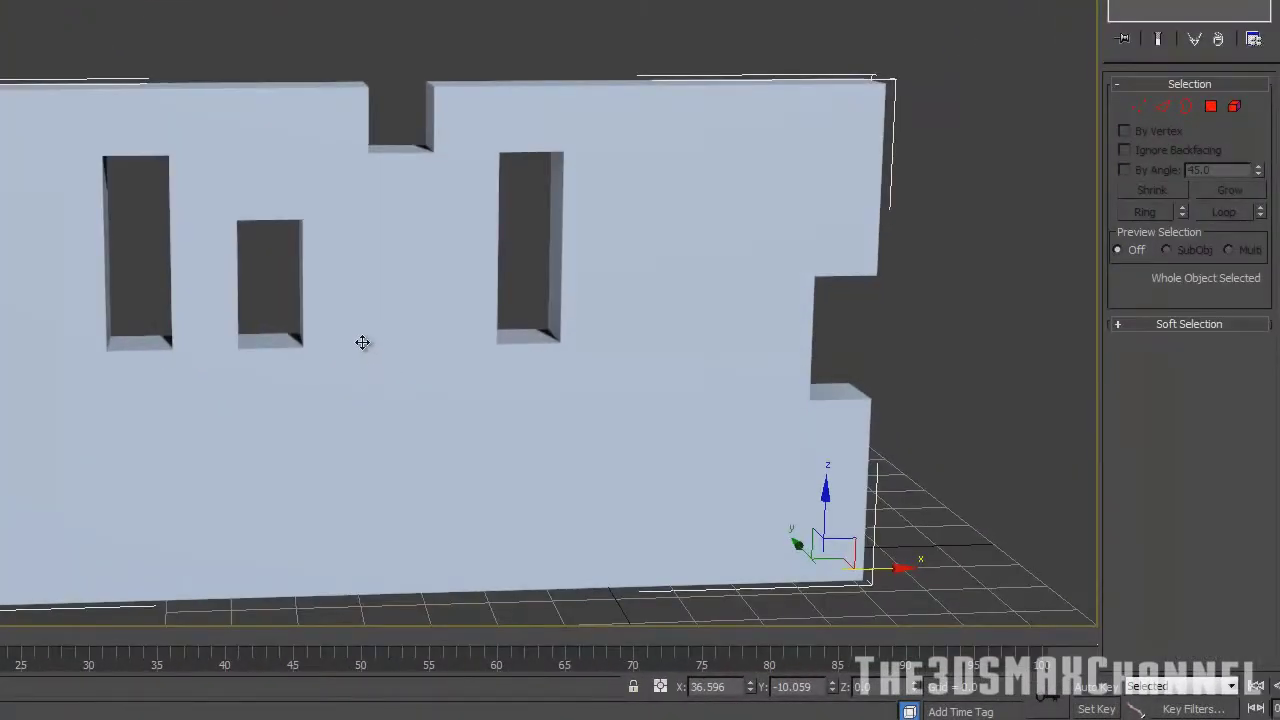
Extrude another 10-unit row from the six left top faces, the three after the notch, and two alternating faces at the right.
alt+middle_drag(172, 146, 180, 190)
click(1209, 110)
click(5, 98)
key(F4)
ctrl+click(78, 96)
ctrl+click(130, 96)
ctrl+click(197, 96)
ctrl+click(268, 96)
ctrl+click(340, 96)
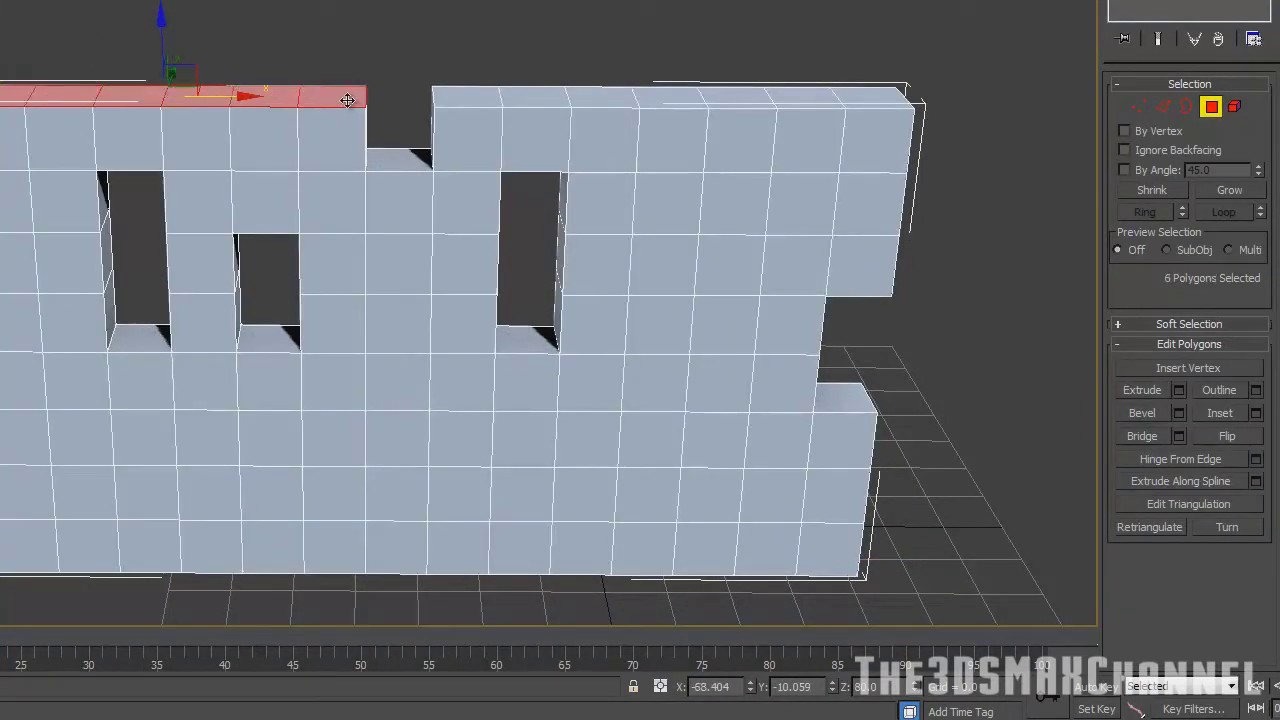
ctrl+click(463, 100)
ctrl+click(540, 95)
ctrl+click(605, 94)
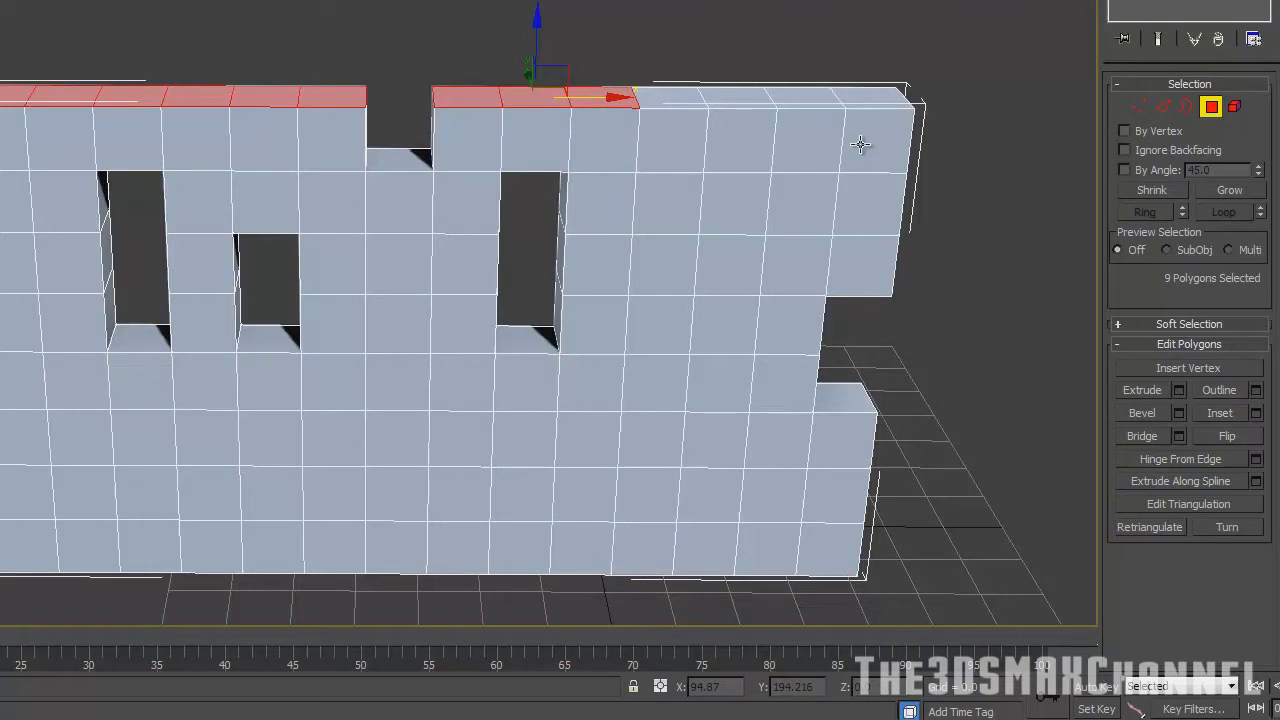
ctrl+click(866, 100)
ctrl+click(729, 101)
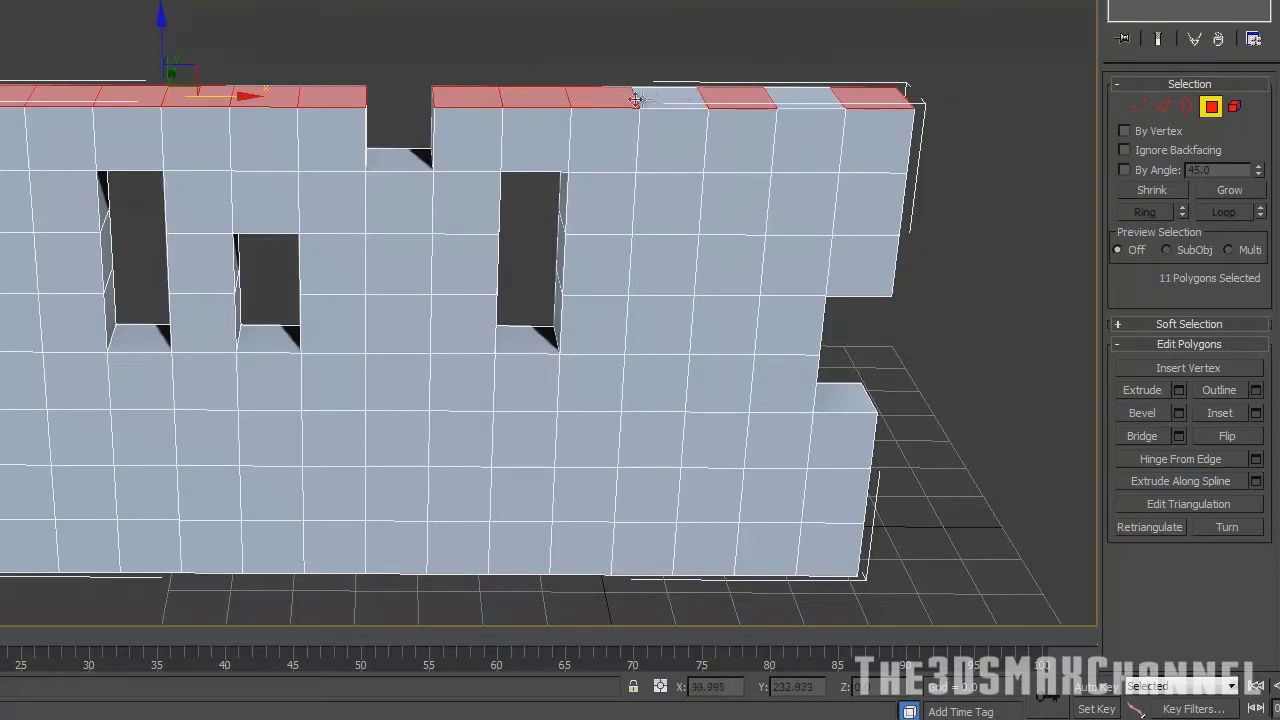
click(566, 98)
click(1171, 397)
click(505, 405)
Extrude the top-row side face at the notch 10 units to close it over, and delete the new block's end face.
alt+middle_drag(672, 225, 560, 223)
click(552, 223)
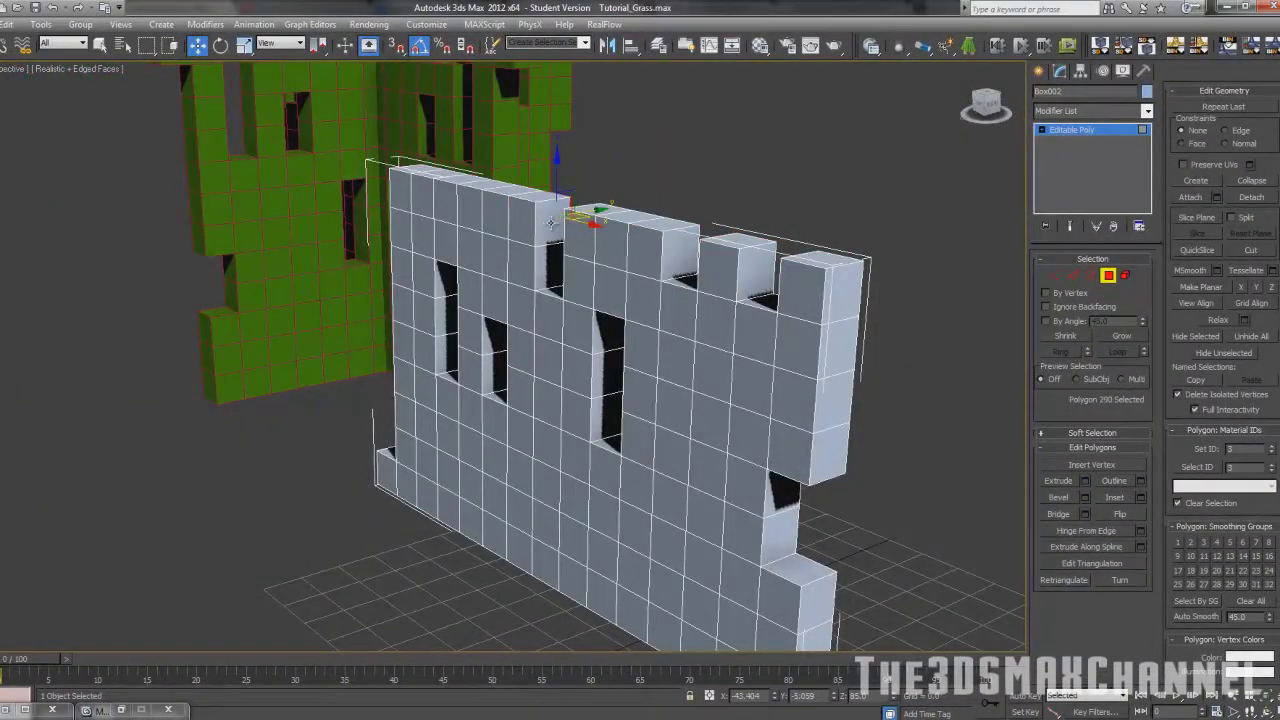
click(1085, 481)
click(501, 407)
key(Delete)
Delete the neighbouring block's hidden side face at the closed notch, selecting it in wireframe view.
middle_drag(547, 276, 546, 313)
key(F3)
key(F3)
key(F3)
click(580, 267)
click(584, 263)
key(Delete)
key(F3)
Select the vertices around the bridged notch and weld the overlapping ones.
click(1055, 280)
drag(540, 208, 670, 324)
click(1117, 481)
key(F3)
key(F3)
key(1)
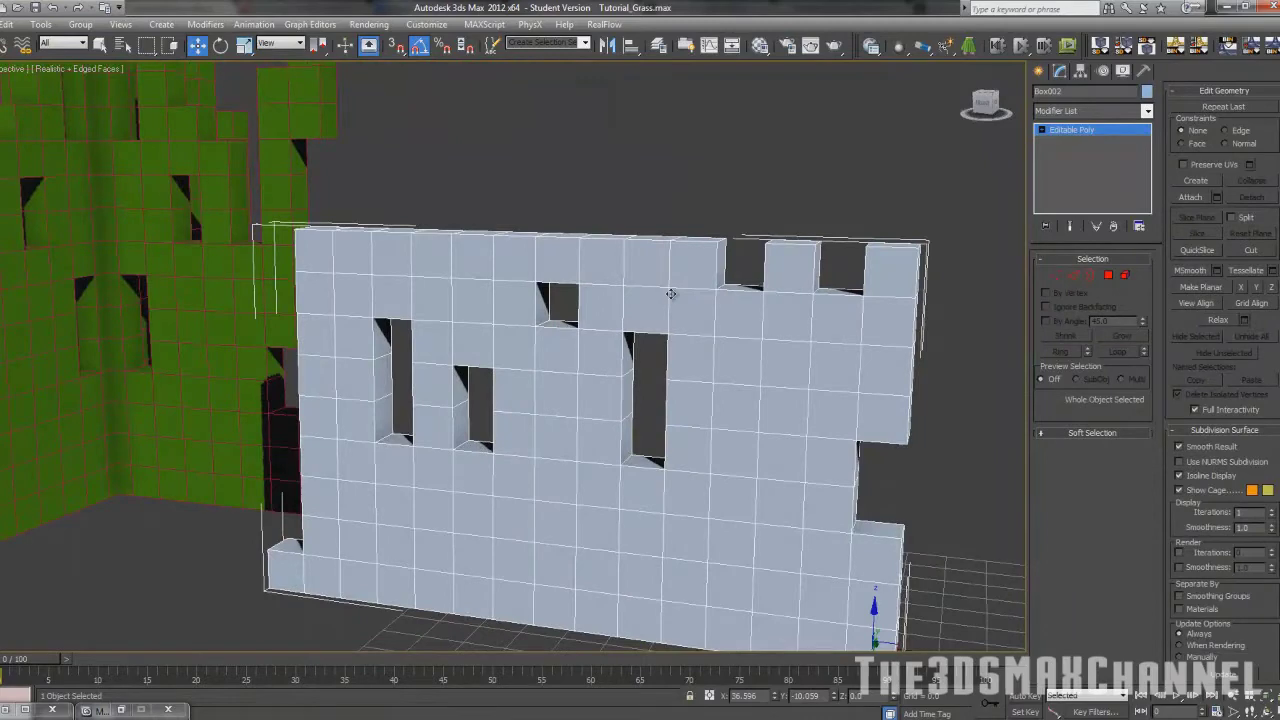
Extrude the left end face of the top row outward 10 units to form an overhanging block.
middle_drag(663, 293, 720, 301)
alt+middle_drag(474, 285, 577, 296)
key(4)
click(372, 286)
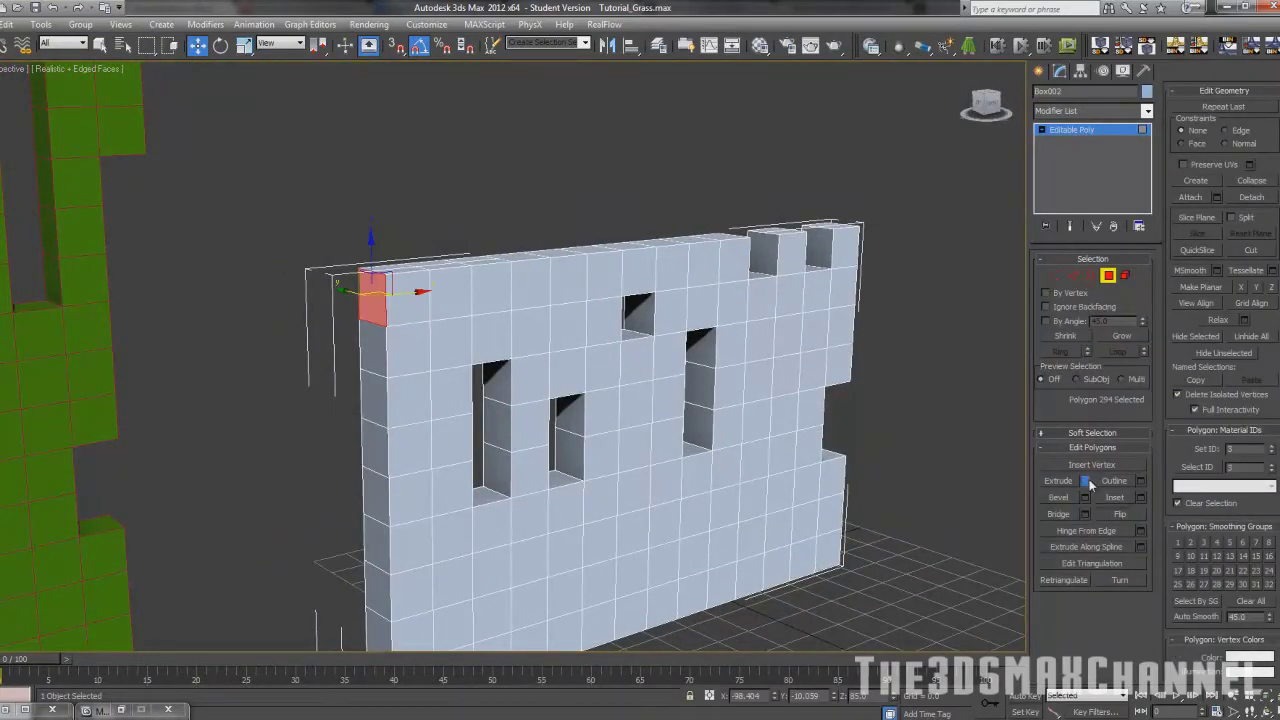
click(1086, 481)
click(500, 405)
Extrude the overhanging block's top face and the one beside it upward twice by 10 units.
alt+middle_drag(505, 405, 397, 363)
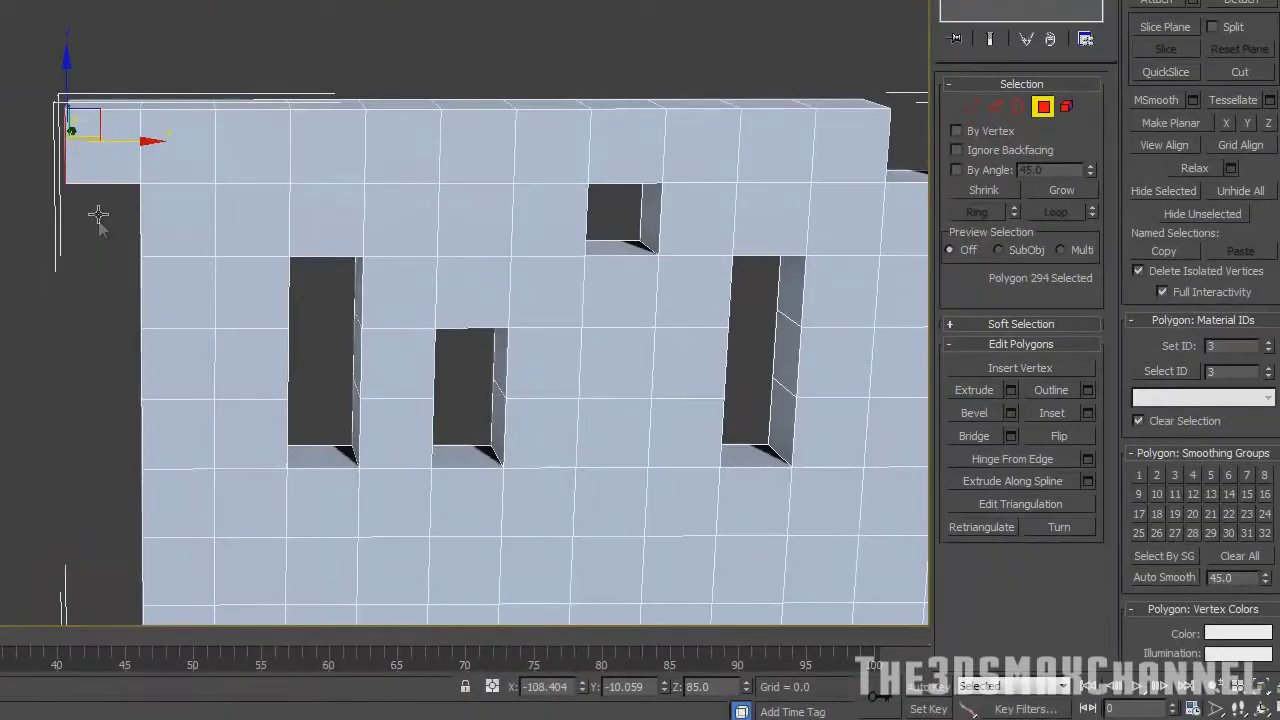
alt+middle_drag(232, 138, 224, 164)
click(230, 141)
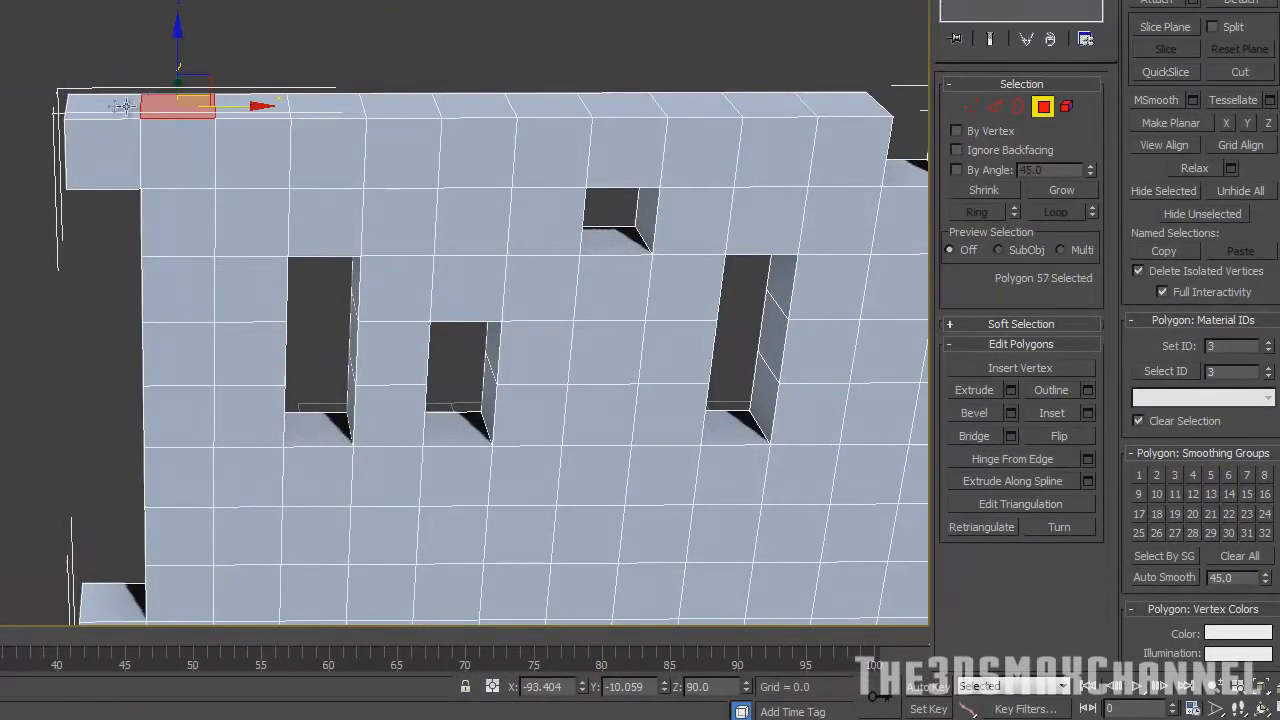
ctrl+click(183, 142)
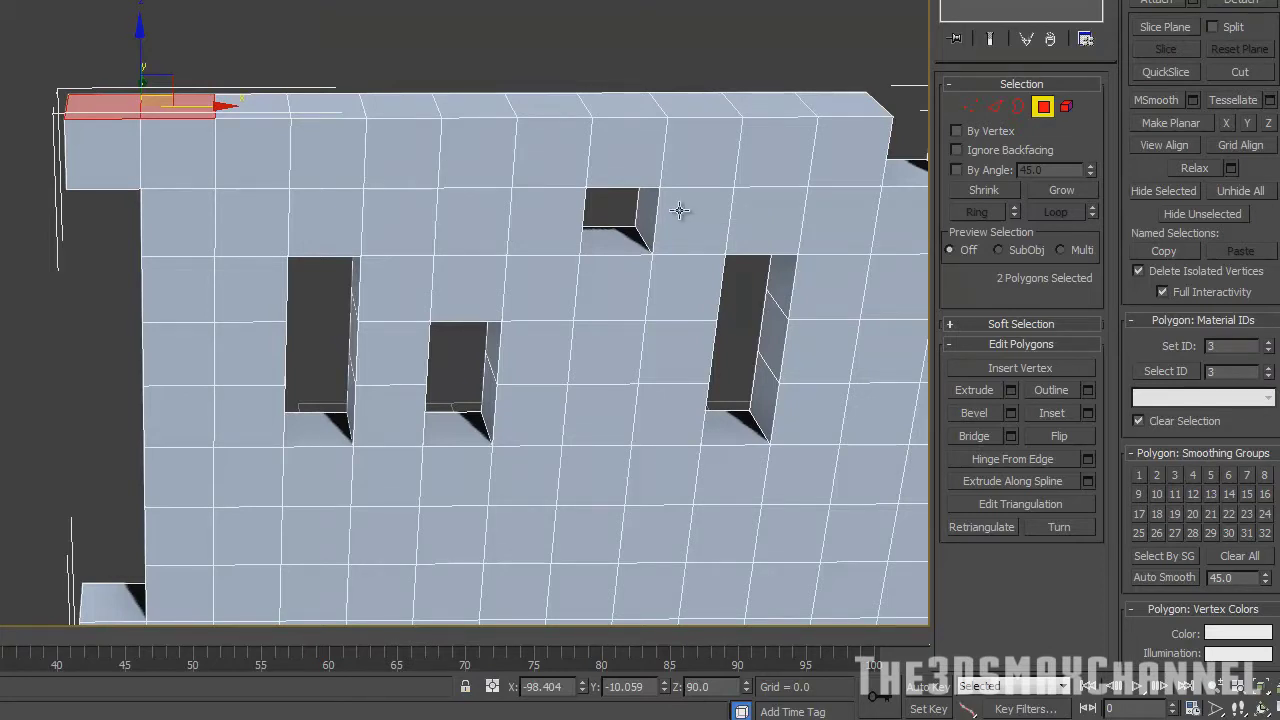
alt+middle_drag(348, 309, 366, 280)
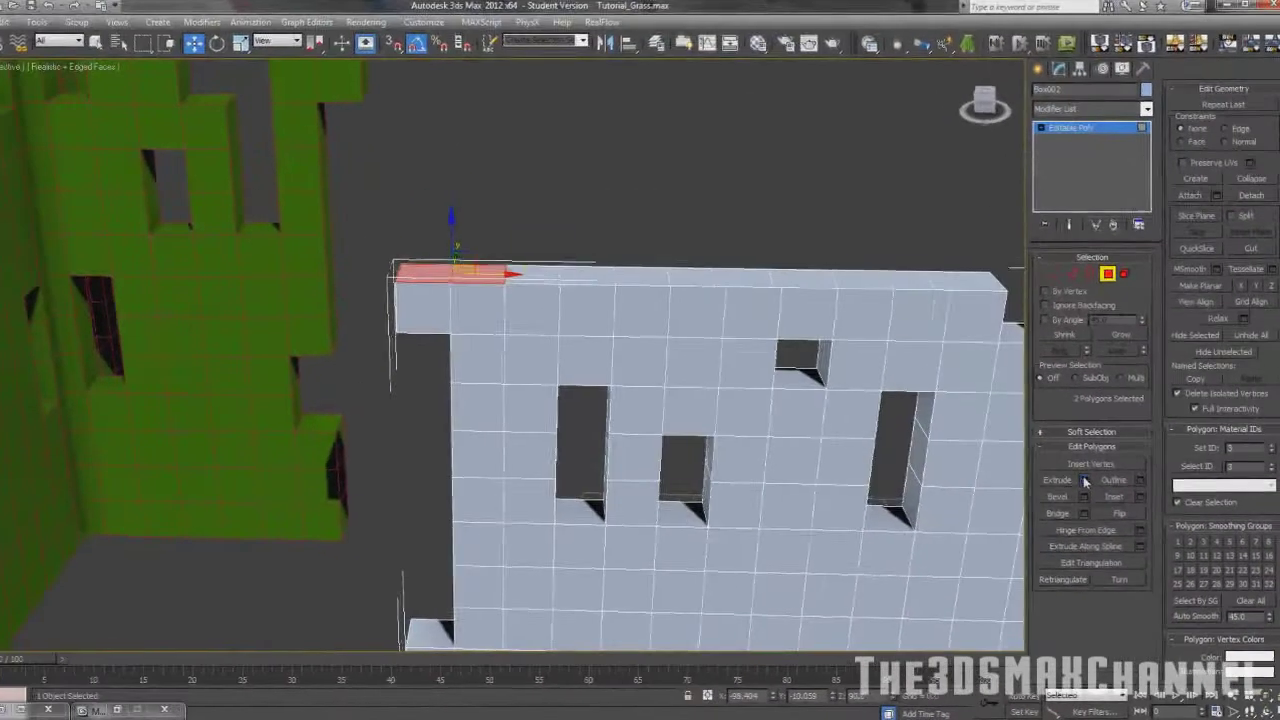
click(1010, 390)
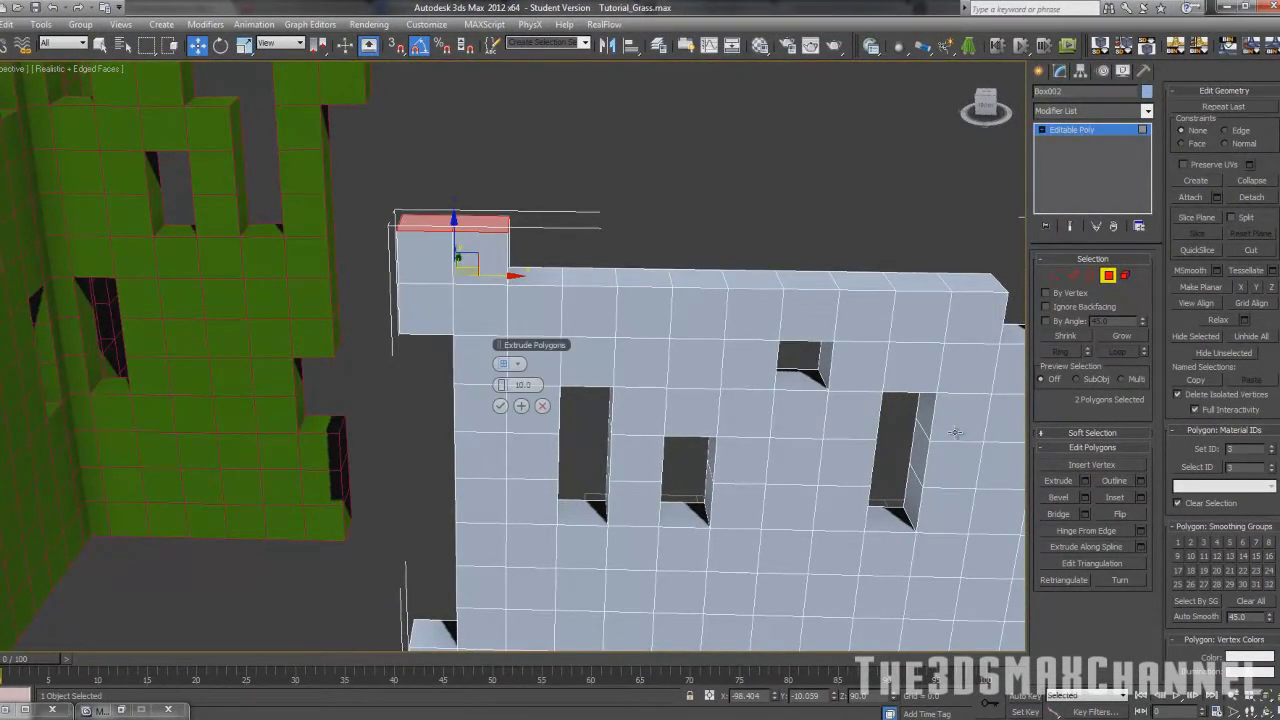
click(521, 405)
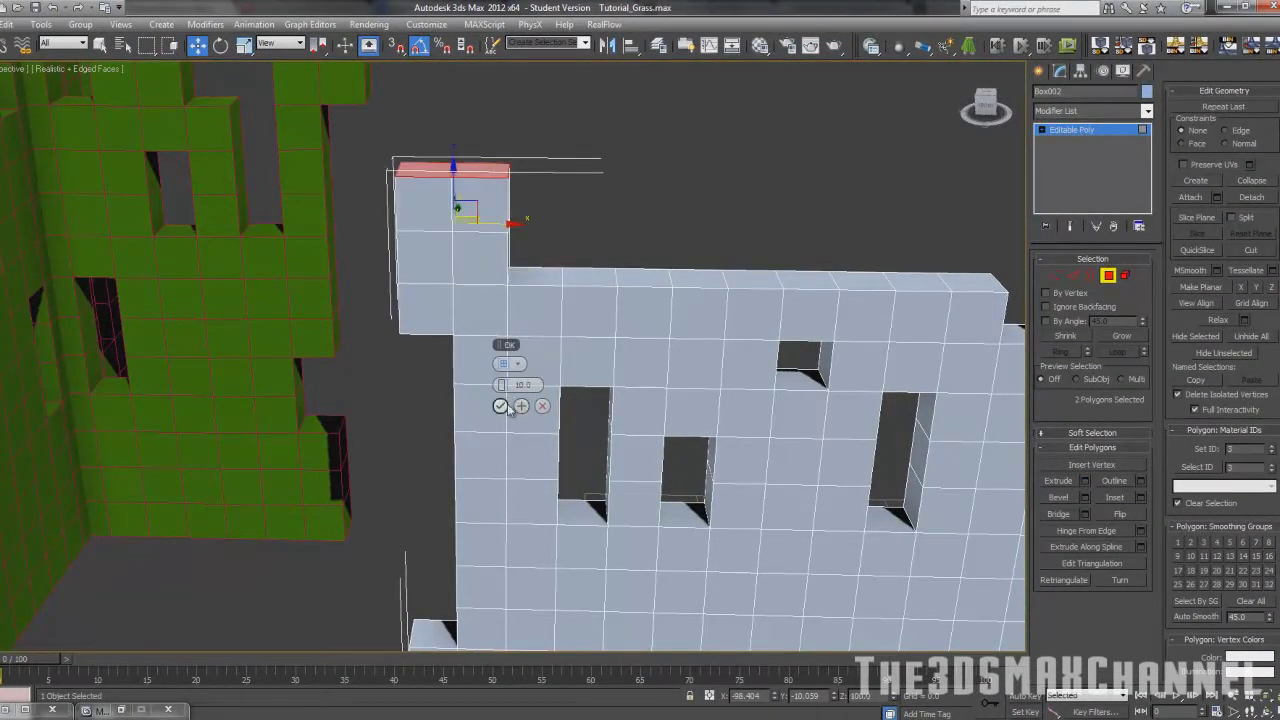
click(500, 405)
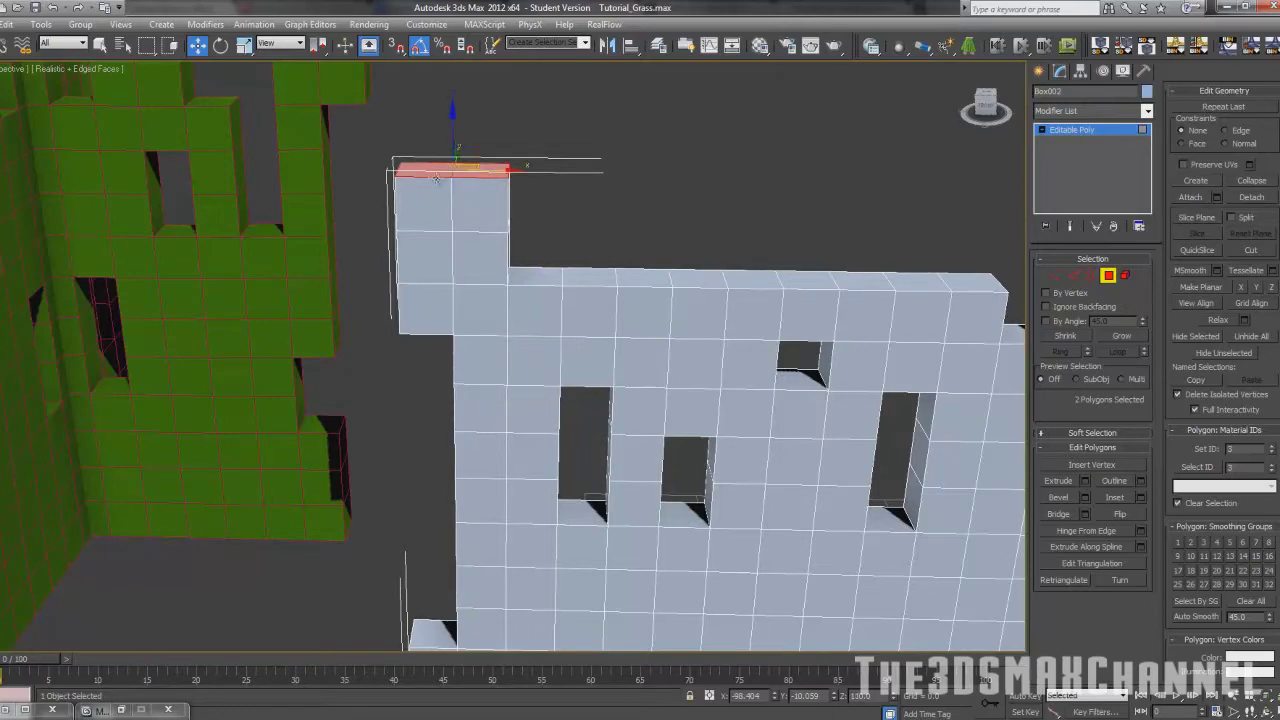
Extrude only the outer top face of the two-block-wide tower up another 10 units.
alt+click(489, 175)
click(1085, 481)
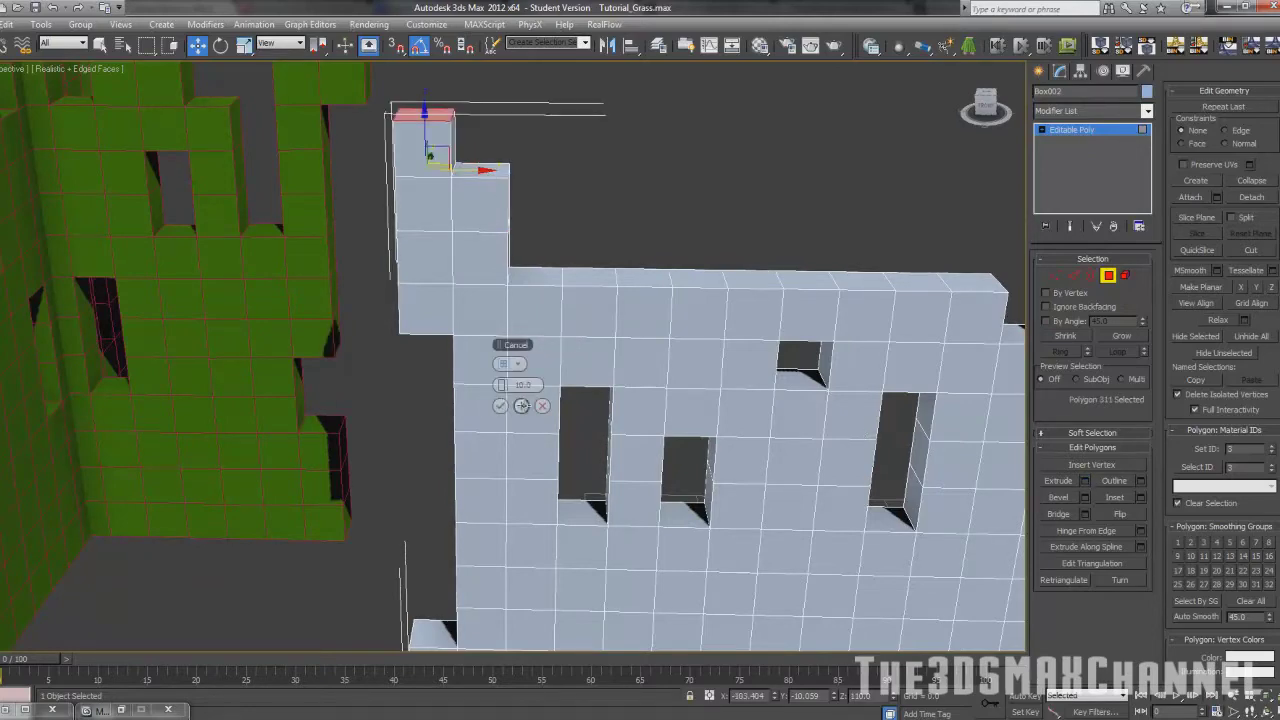
click(501, 405)
Extrude the top face one block away from the left tower upward three times by 10 units as a single column.
alt+middle_drag(557, 368, 586, 282)
click(588, 277)
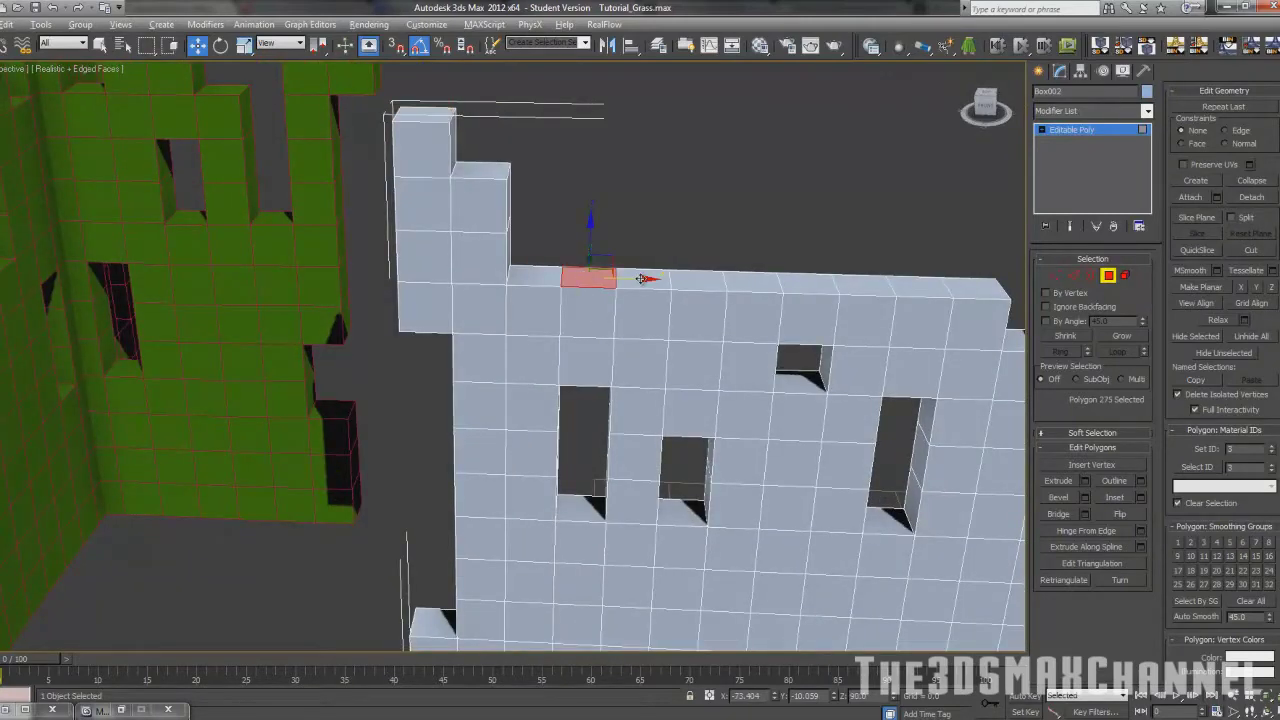
click(1085, 481)
click(521, 406)
click(521, 406)
click(500, 406)
Extrude the new column's uppermost side face 10 units toward the left tower.
alt+middle_drag(520, 160, 586, 243)
click(580, 156)
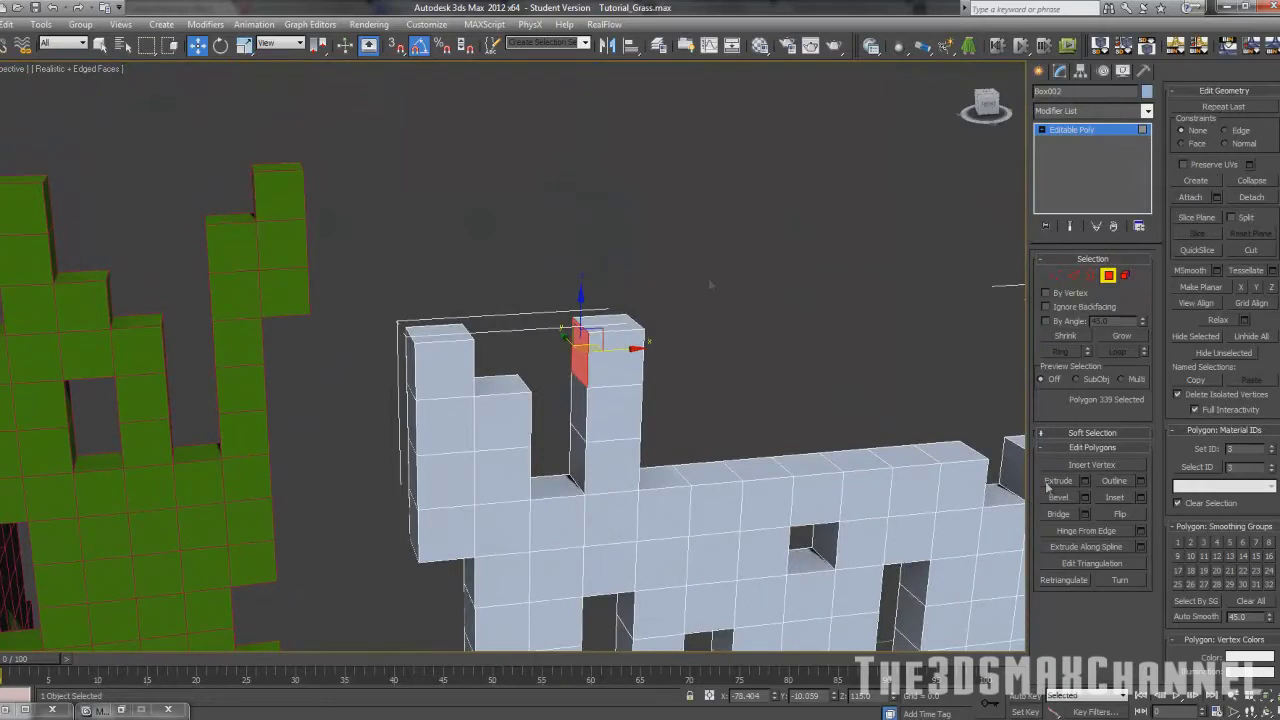
click(1086, 482)
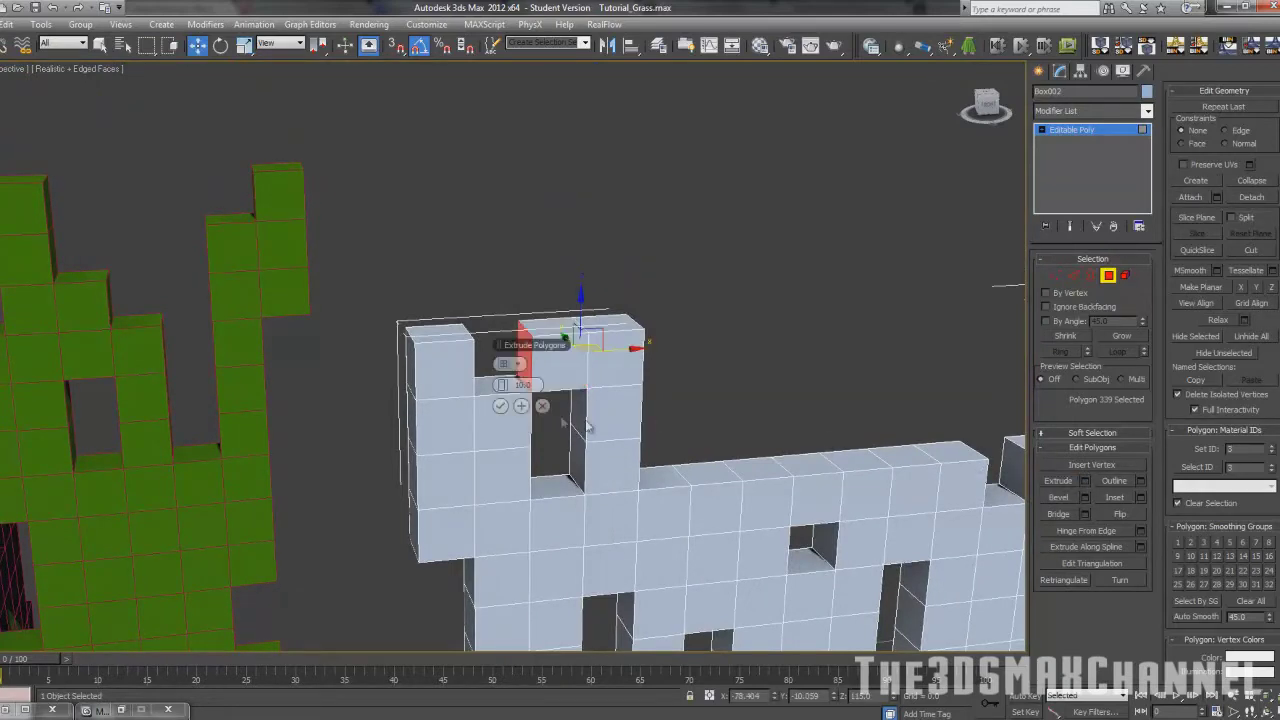
click(500, 406)
Extrude the top faces of the column and its side block together up 10 units.
click(550, 329)
ctrl+click(602, 325)
click(1084, 481)
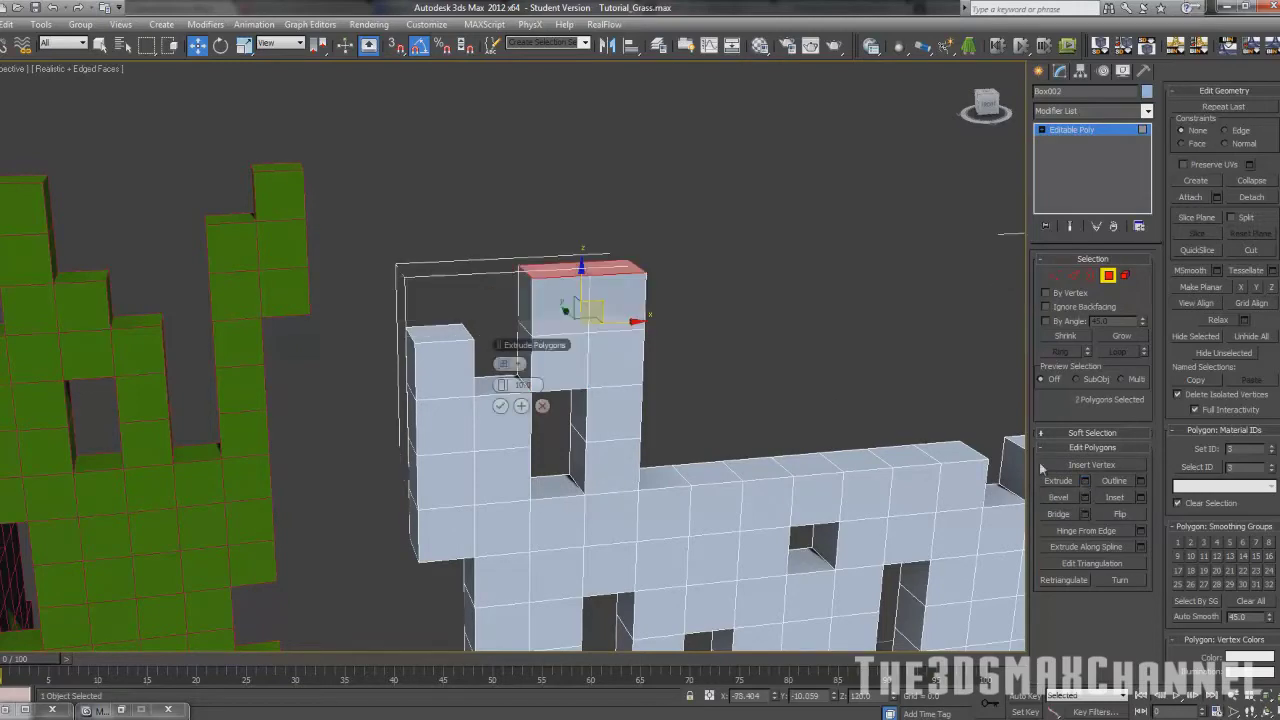
click(500, 406)
alt+middle_drag(500, 357, 600, 390)
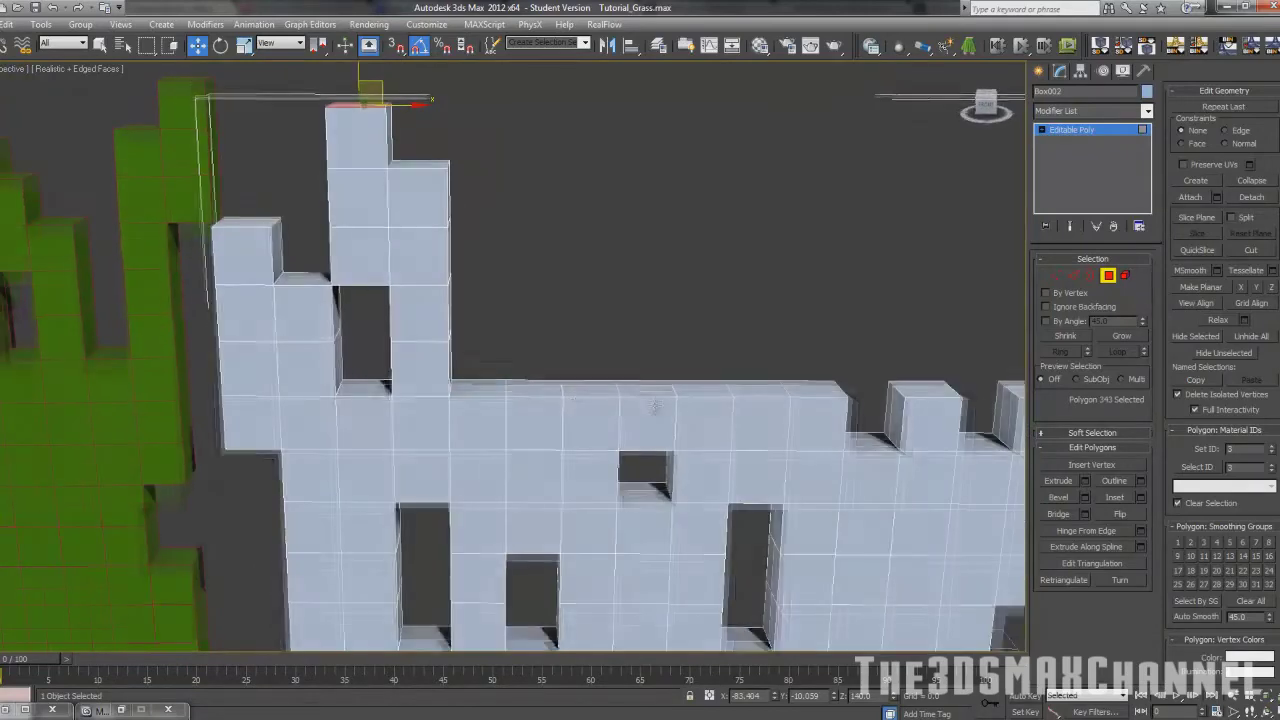
Extrude the two adjacent top faces one block to the right of the stepped column upward four times by 10 units.
click(533, 386)
ctrl+click(590, 386)
click(1084, 481)
click(521, 406)
click(521, 406)
click(521, 406)
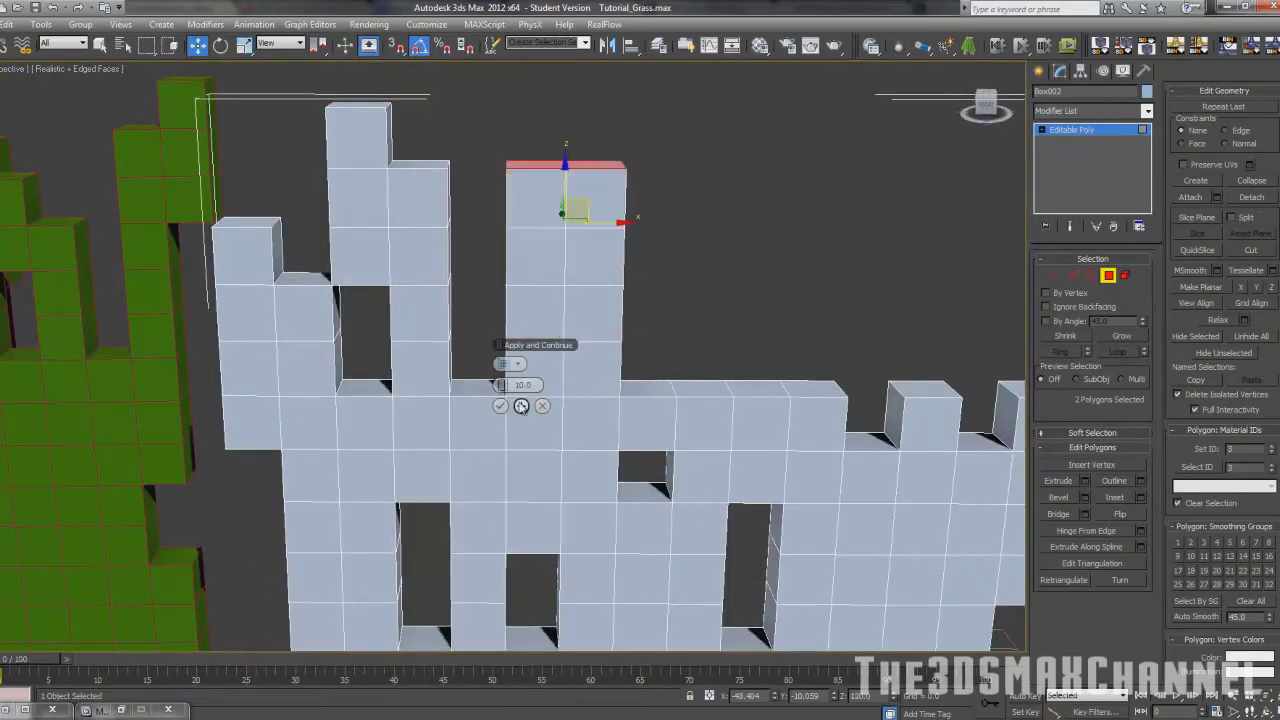
middle_drag(756, 286, 600, 394)
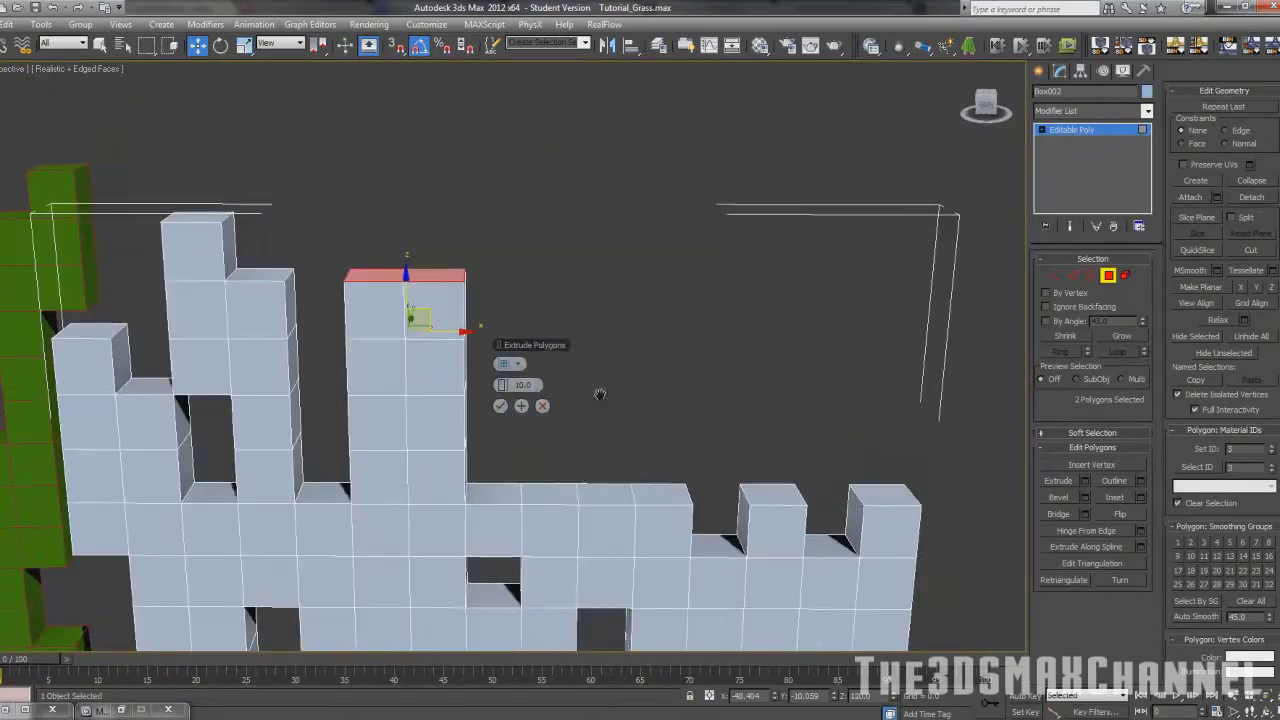
click(500, 406)
Extrude only the left top face of the new two-block-wide tower up three times by 10 units.
click(383, 275)
click(1084, 481)
alt+middle_drag(648, 440, 624, 413)
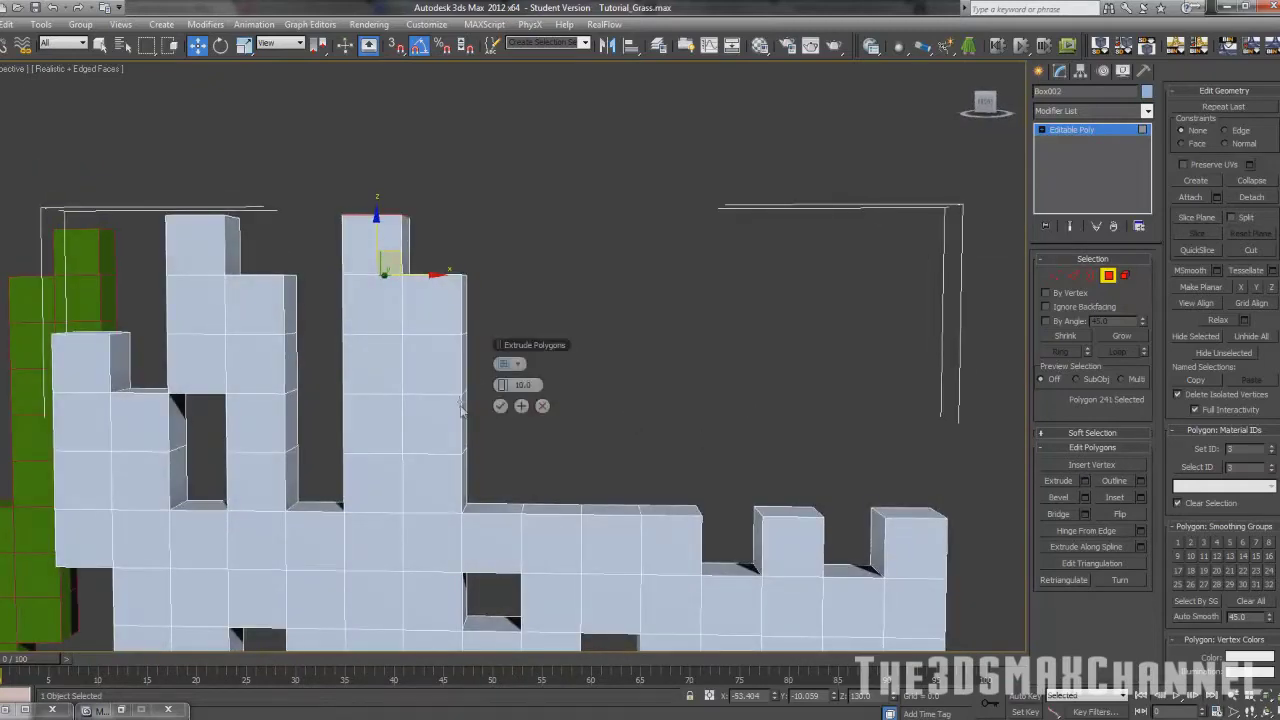
click(521, 406)
click(521, 406)
click(500, 406)
mouse_move(500, 406)
alt+middle_down()
mouse_move(514, 412)
mouse_move(506, 399)
alt+middle_up()
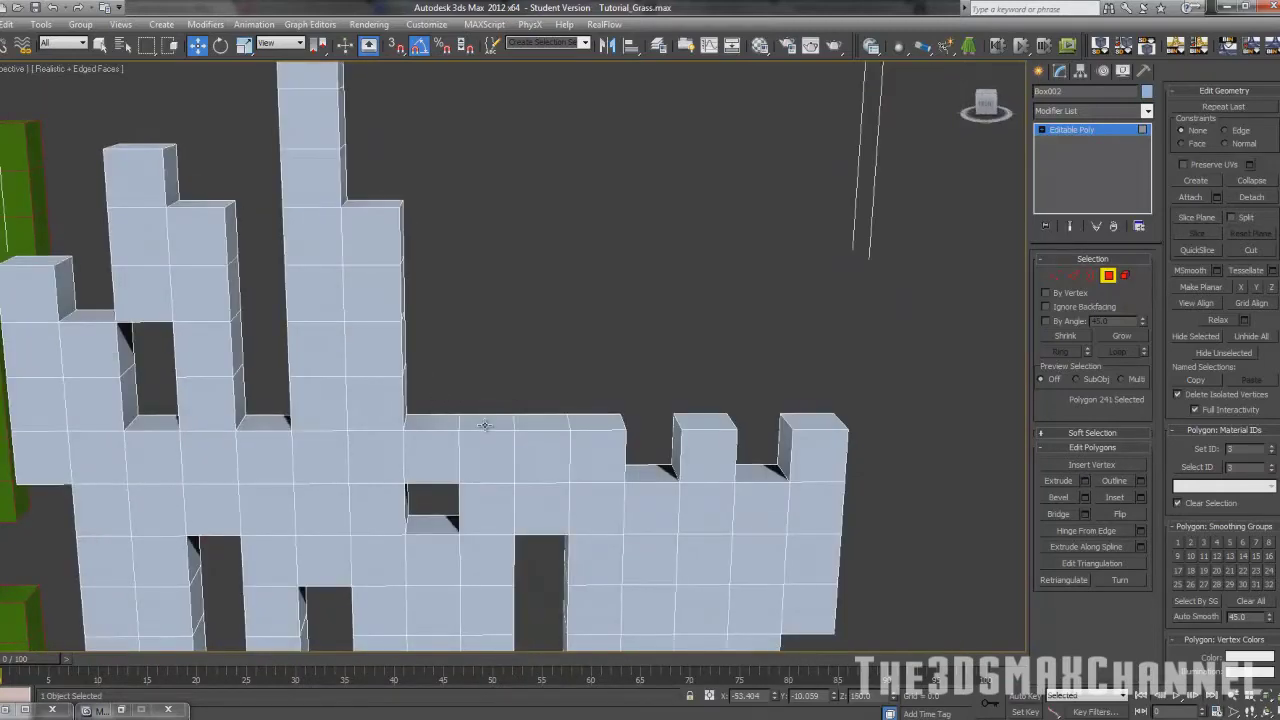
Extrude the top face of the block at the far right end of the wall upward three times by 10 units.
click(484, 425)
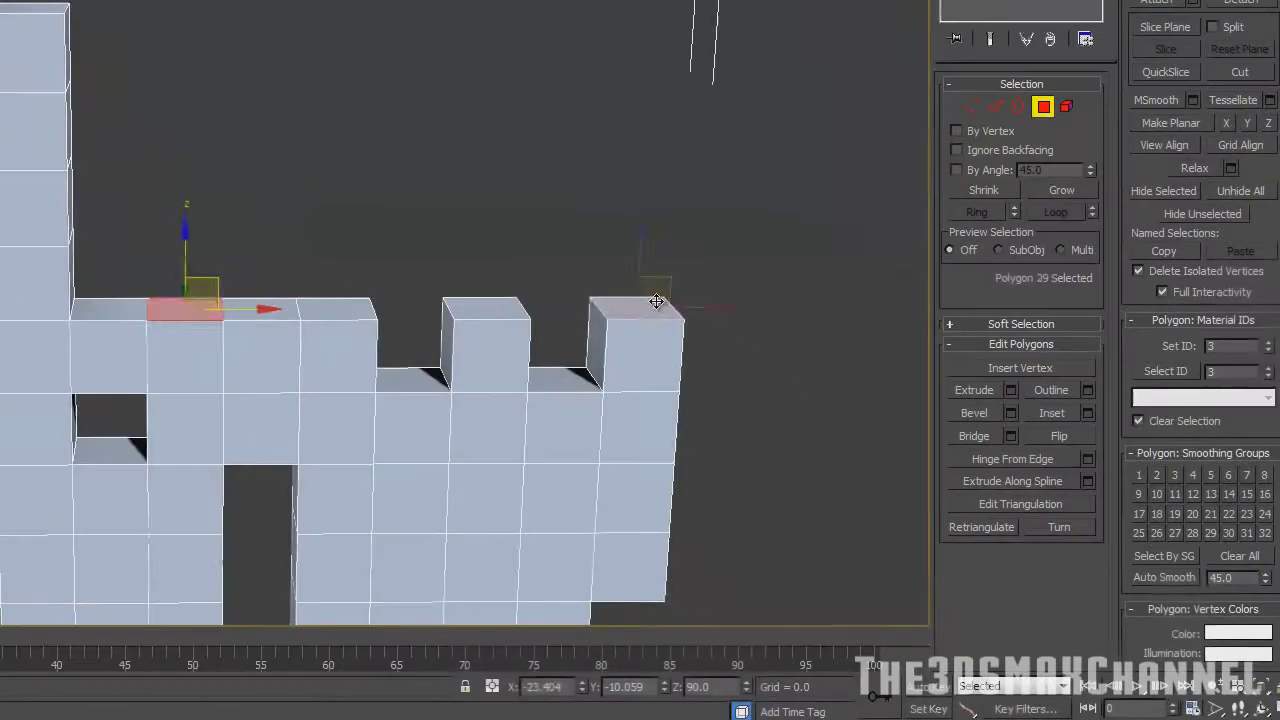
click(826, 420)
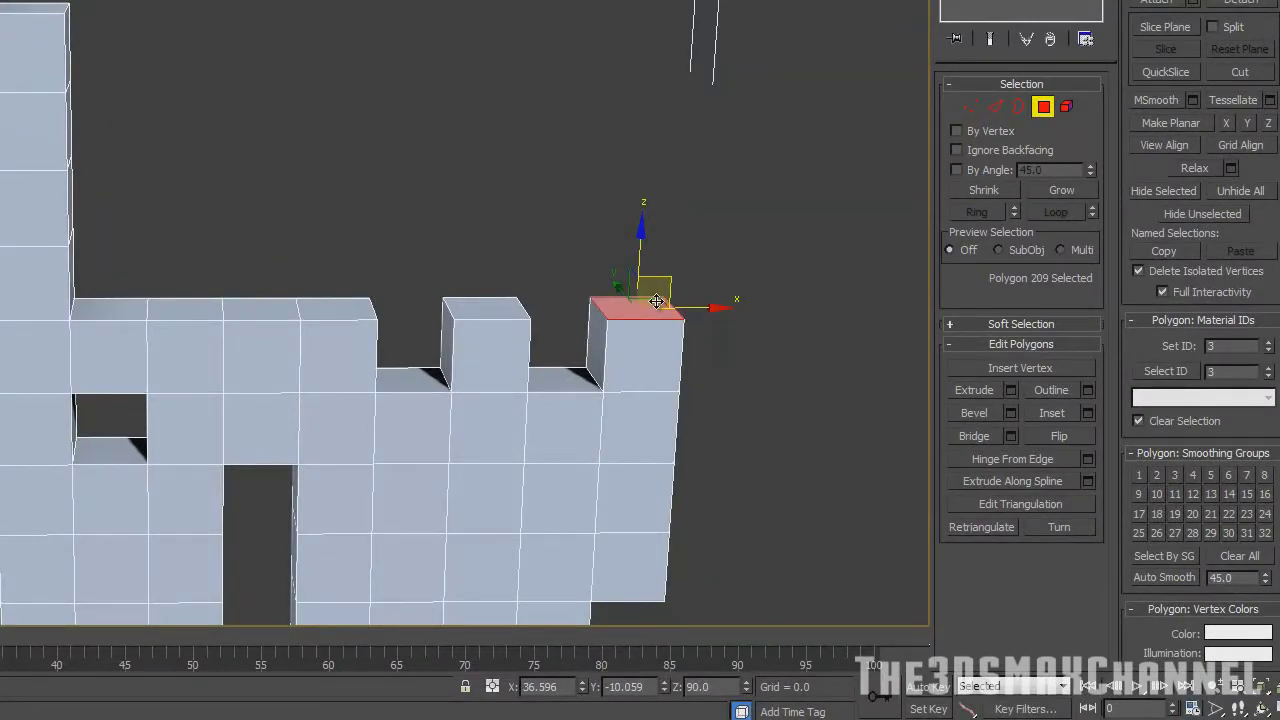
click(1010, 390)
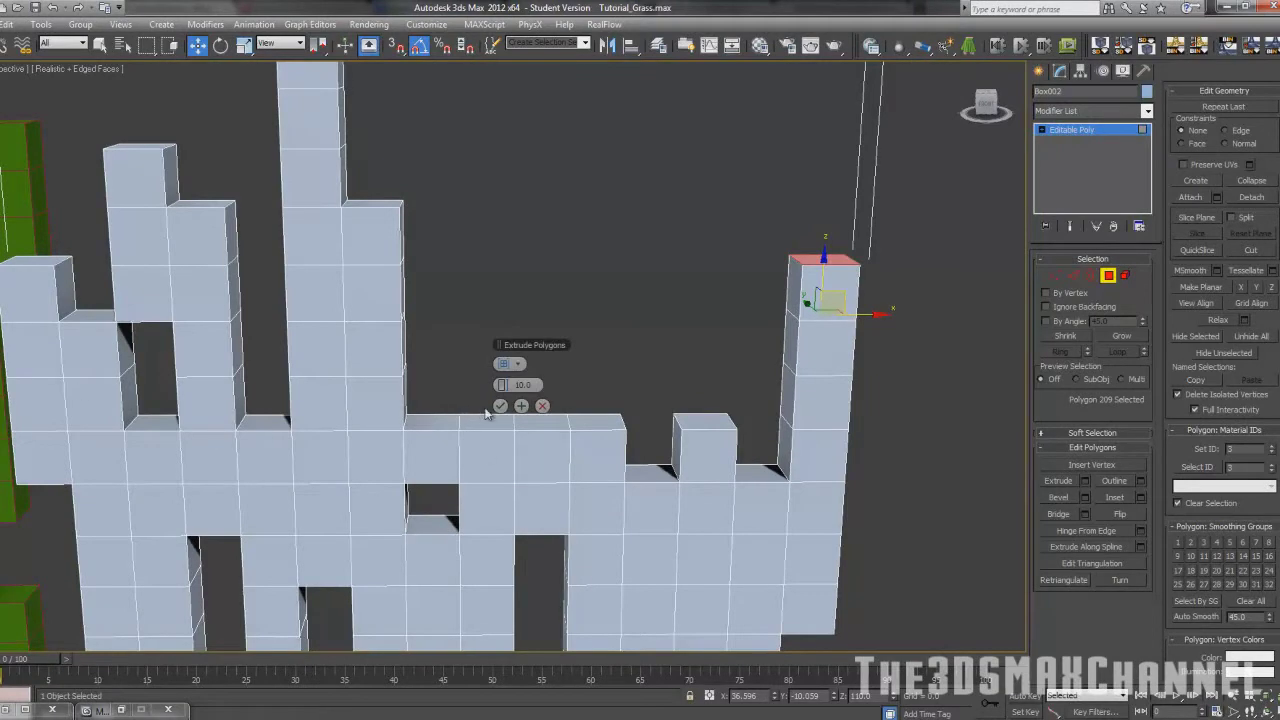
click(500, 406)
Extrude the outer side face of the right-end column's uppermost block outward 10 units.
alt+middle_drag(1005, 335, 952, 301)
click(845, 292)
click(1085, 480)
click(500, 406)
Extrude the top faces of the right-end column and its overhanging block together up 10 units.
alt+middle_drag(715, 355, 800, 392)
click(810, 253)
ctrl+click(868, 258)
click(1085, 480)
click(500, 406)
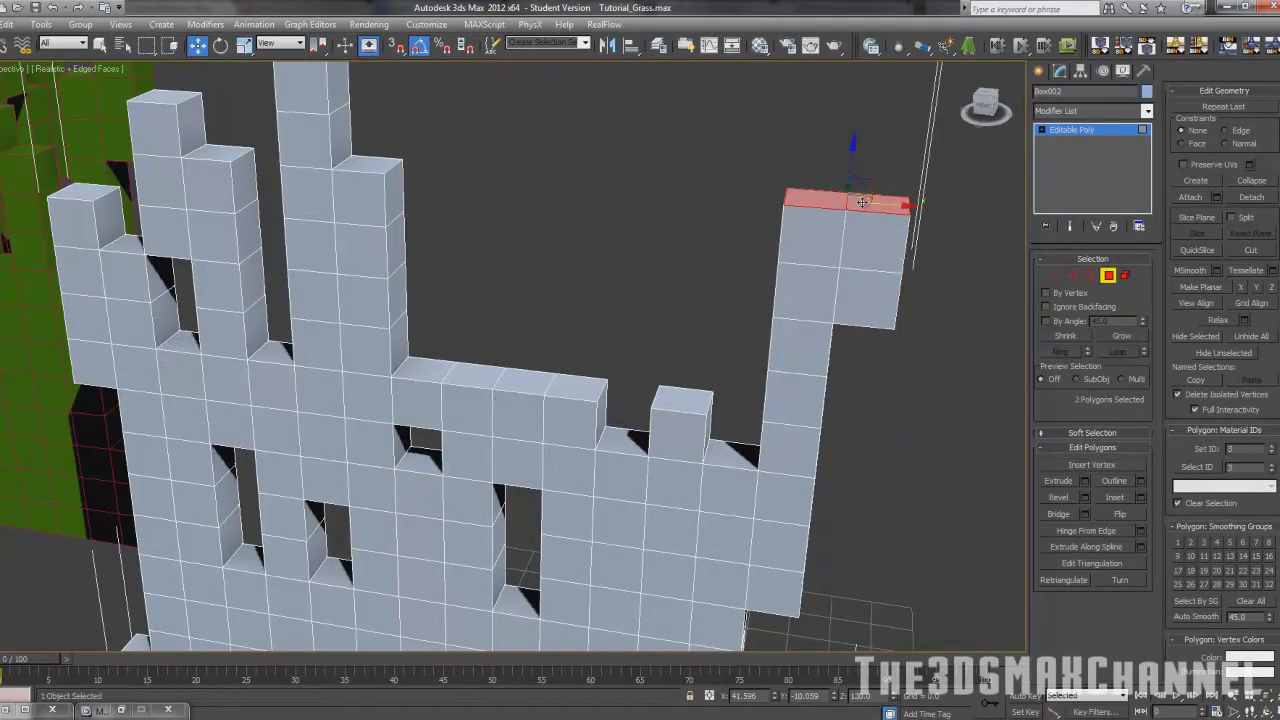
Extrude only the outer top face of the overhanging right-end tower up another 10 units.
click(862, 202)
click(1085, 480)
click(500, 406)
alt+middle_drag(505, 400, 550, 338)
scroll(538, 345, down, 2)
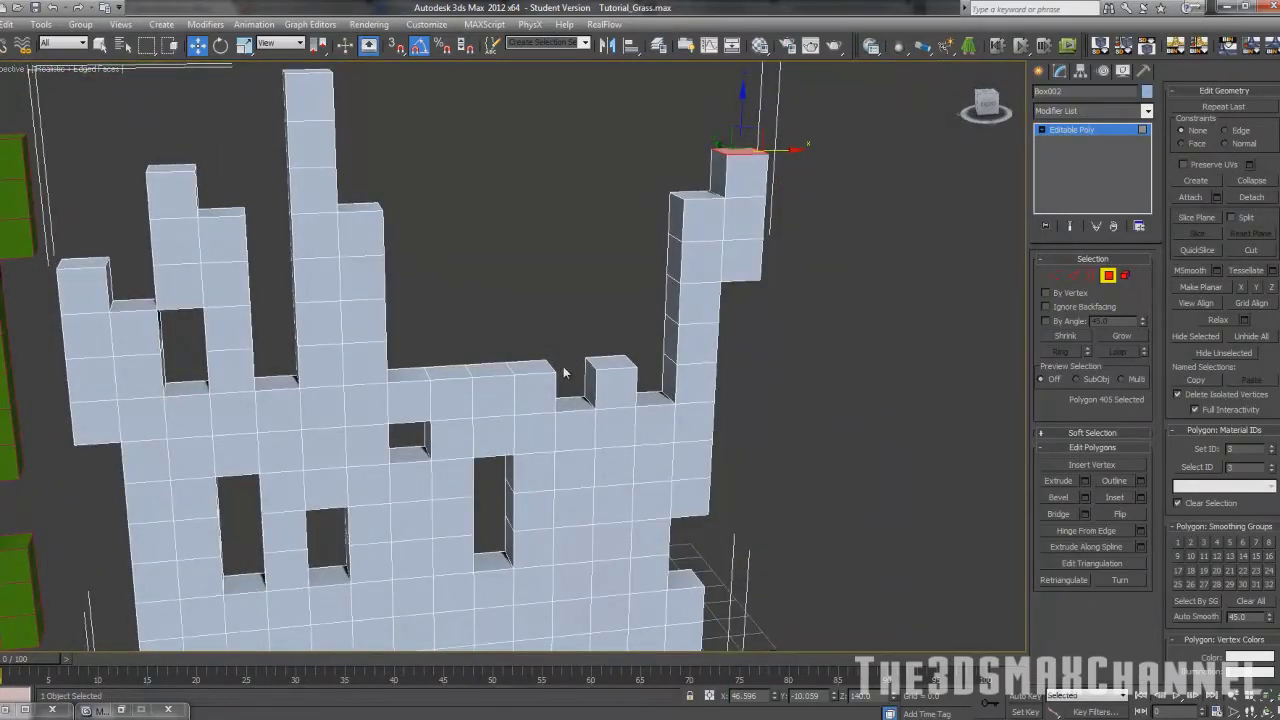
click(610, 363)
click(1085, 480)
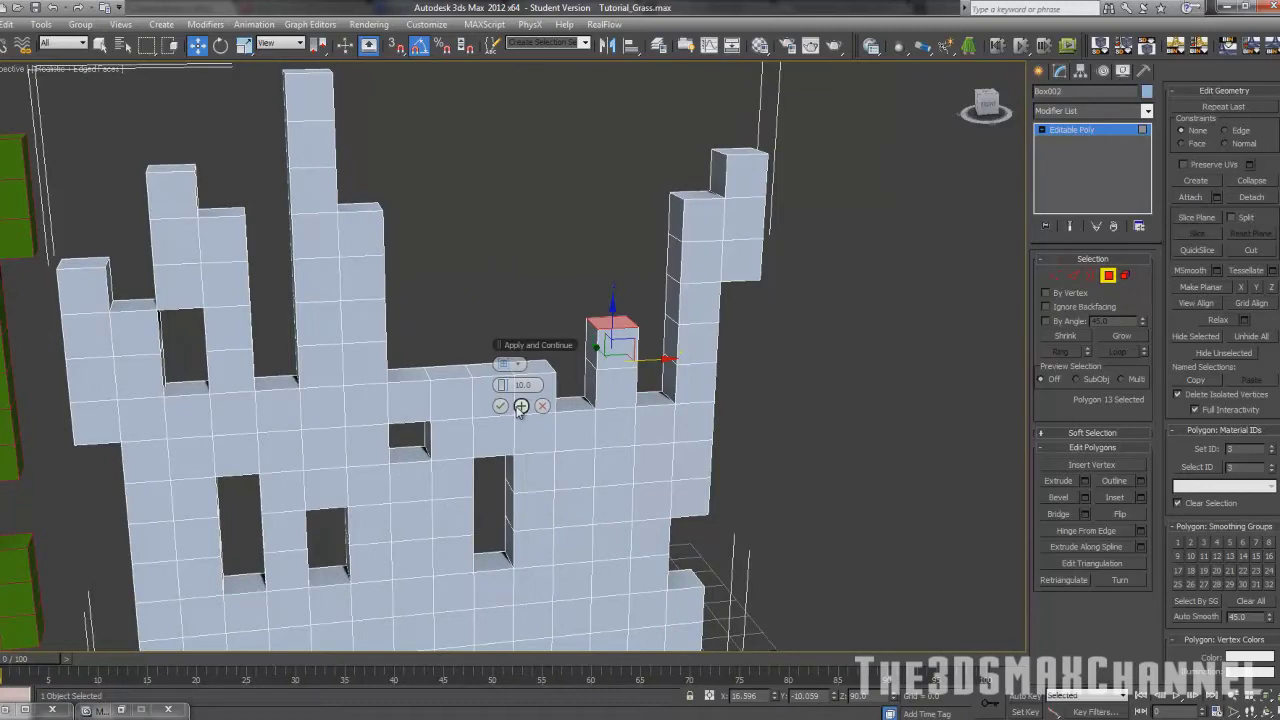
click(542, 405)
alt+middle_drag(542, 405, 555, 405)
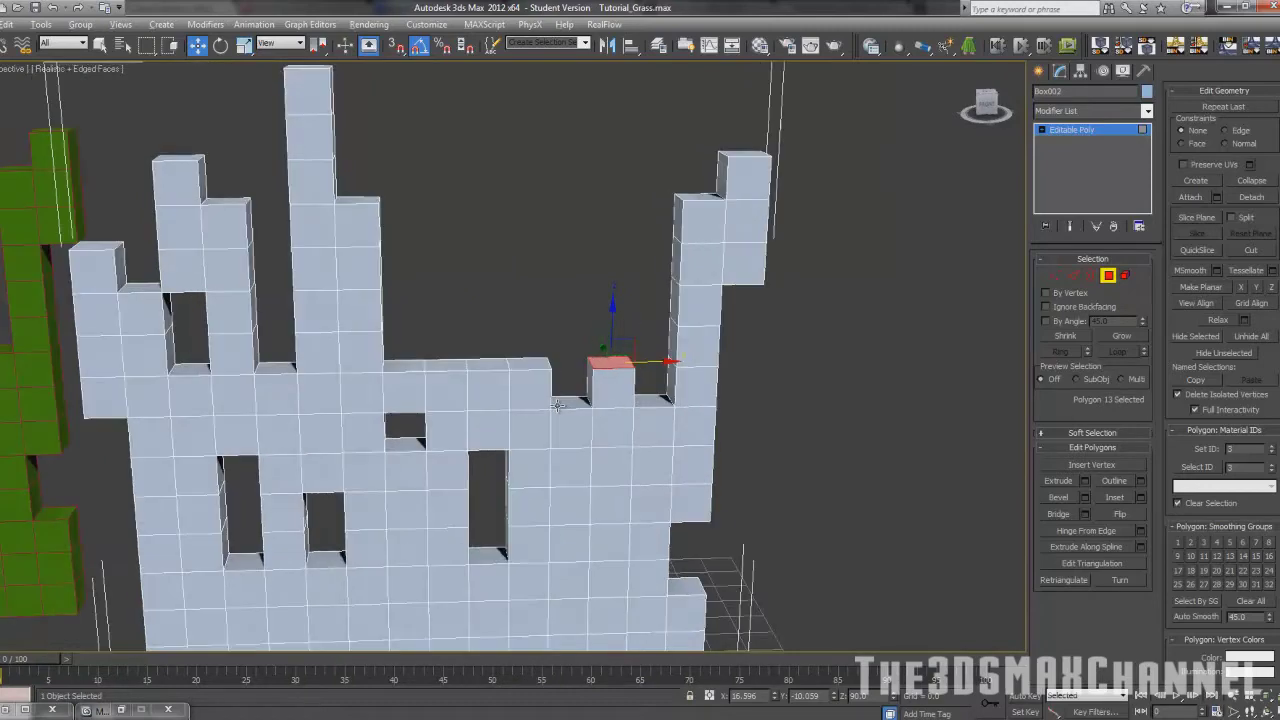
Extrude the three right-hand top faces of the middle row and the lone block's top face upward twice by 10 units.
click(440, 367)
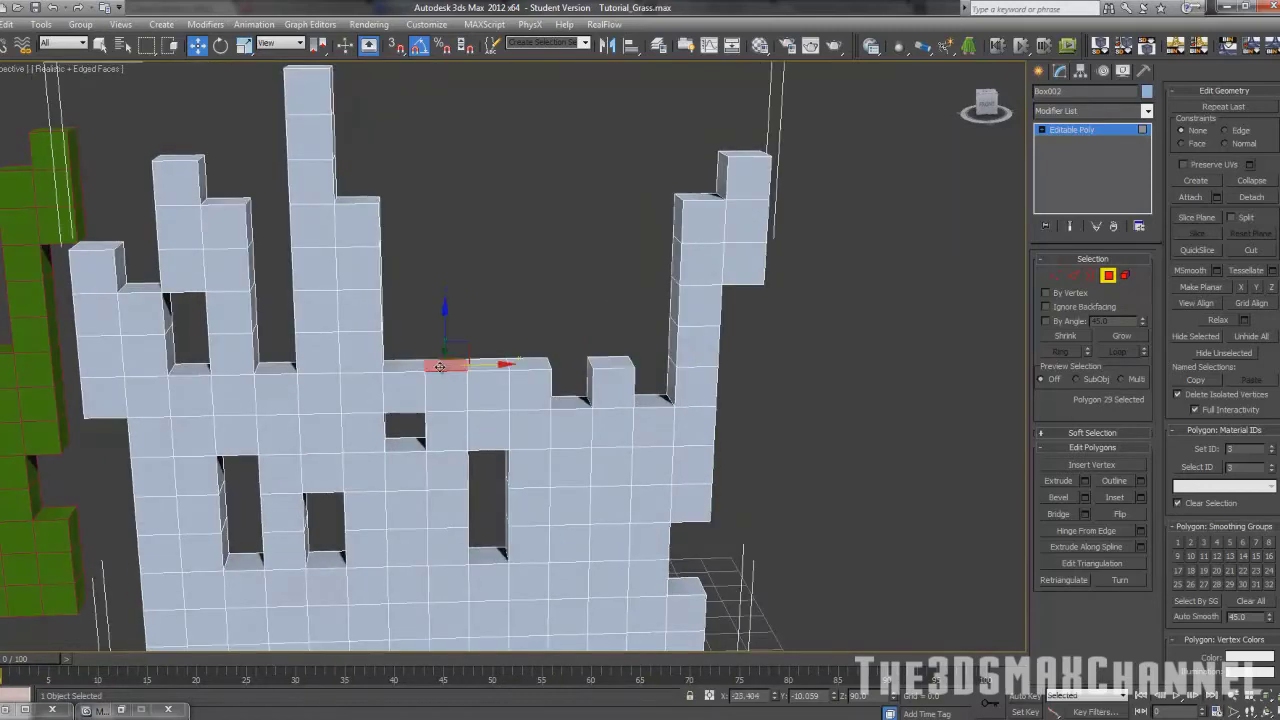
ctrl+click(482, 366)
ctrl+click(527, 365)
ctrl+click(610, 364)
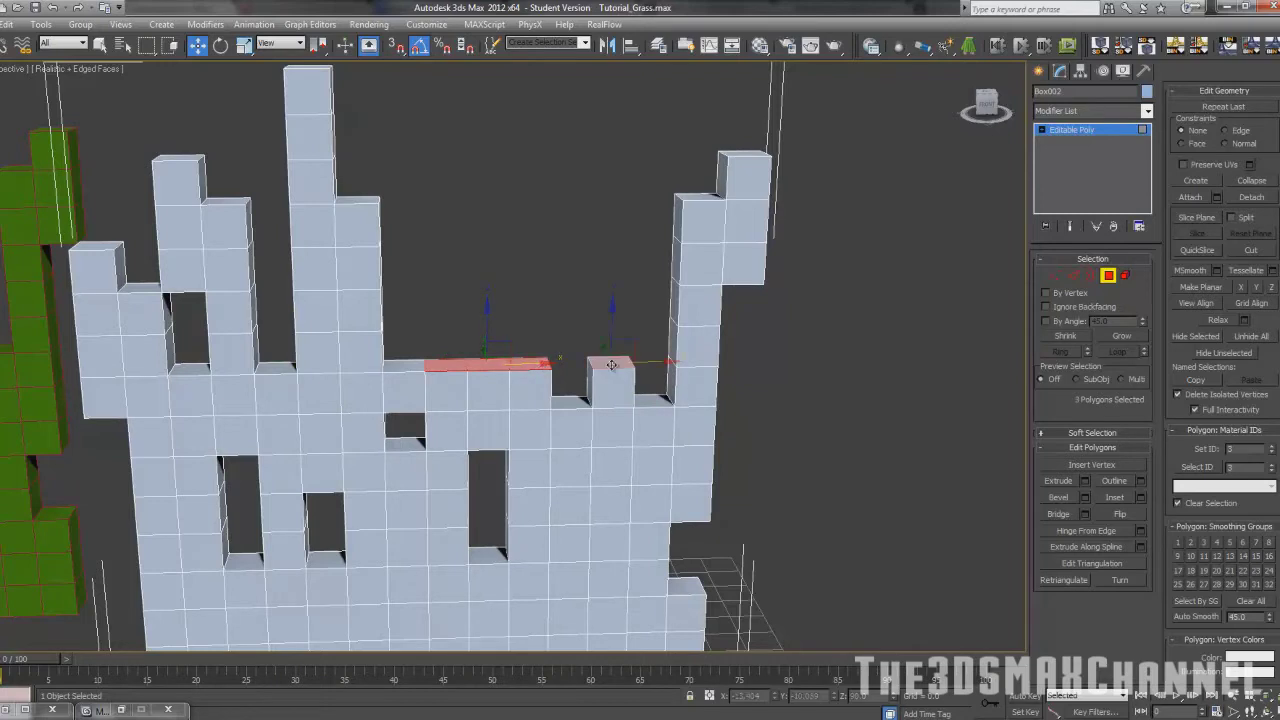
click(1085, 481)
click(504, 406)
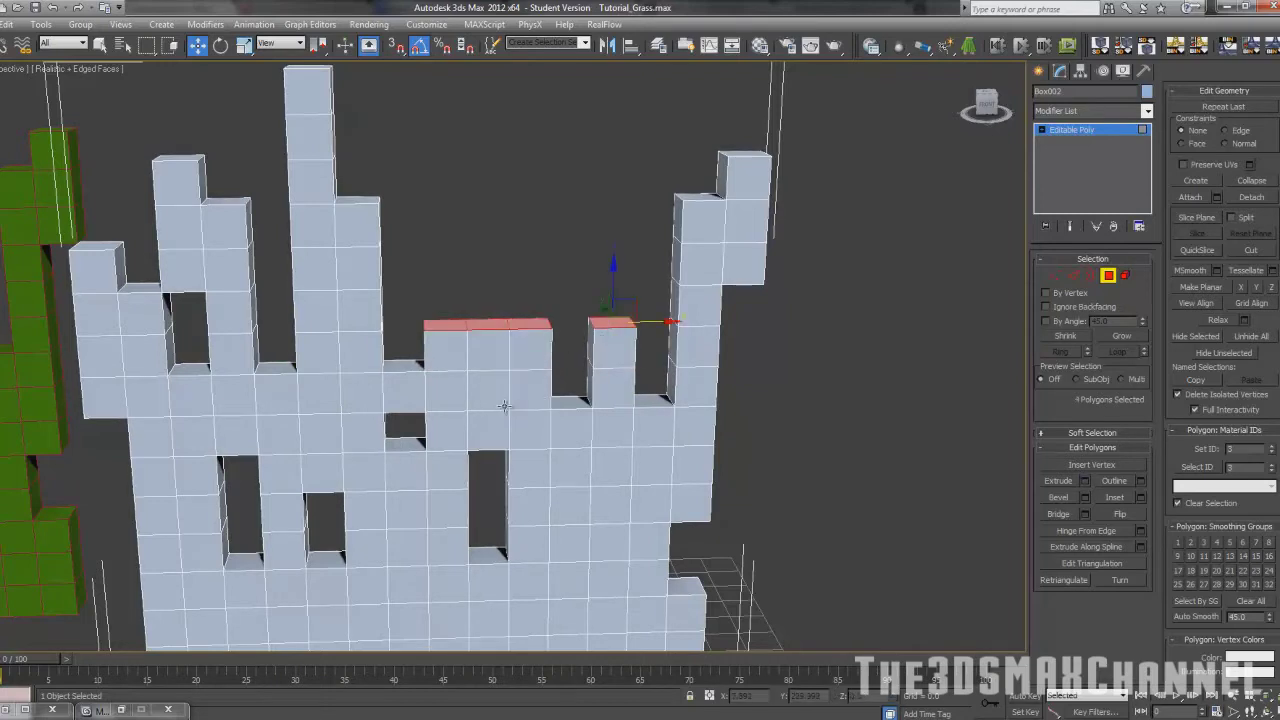
click(1085, 481)
click(504, 406)
Extrude the lone column's uppermost side face 10 units toward the raised three-block section and delete the bridge's end face.
click(591, 304)
click(1085, 481)
click(501, 406)
key(Delete)
Delete the hidden face where the new bridge meets the raised section and weld the vertices along that joint.
scroll(598, 402, up, 8)
alt+middle_drag(577, 420, 500, 414)
click(683, 323)
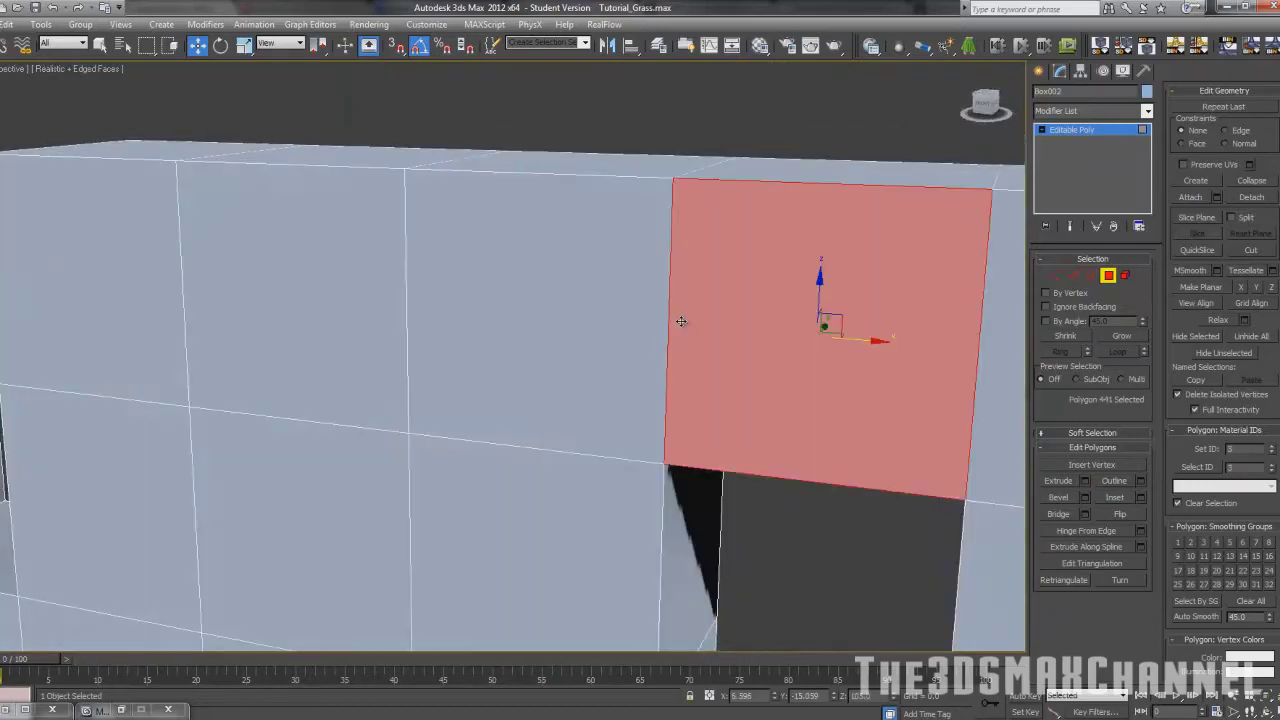
click(683, 323)
key(Delete)
click(1054, 276)
drag(580, 126, 840, 510)
click(1056, 274)
Extrude the leftmost, third and fourth top faces of the bridged five-block section up 10 units.
scroll(606, 351, down, 8)
alt+middle_drag(530, 351, 586, 349)
scroll(606, 351, down, 2)
scroll(586, 347, up, 2)
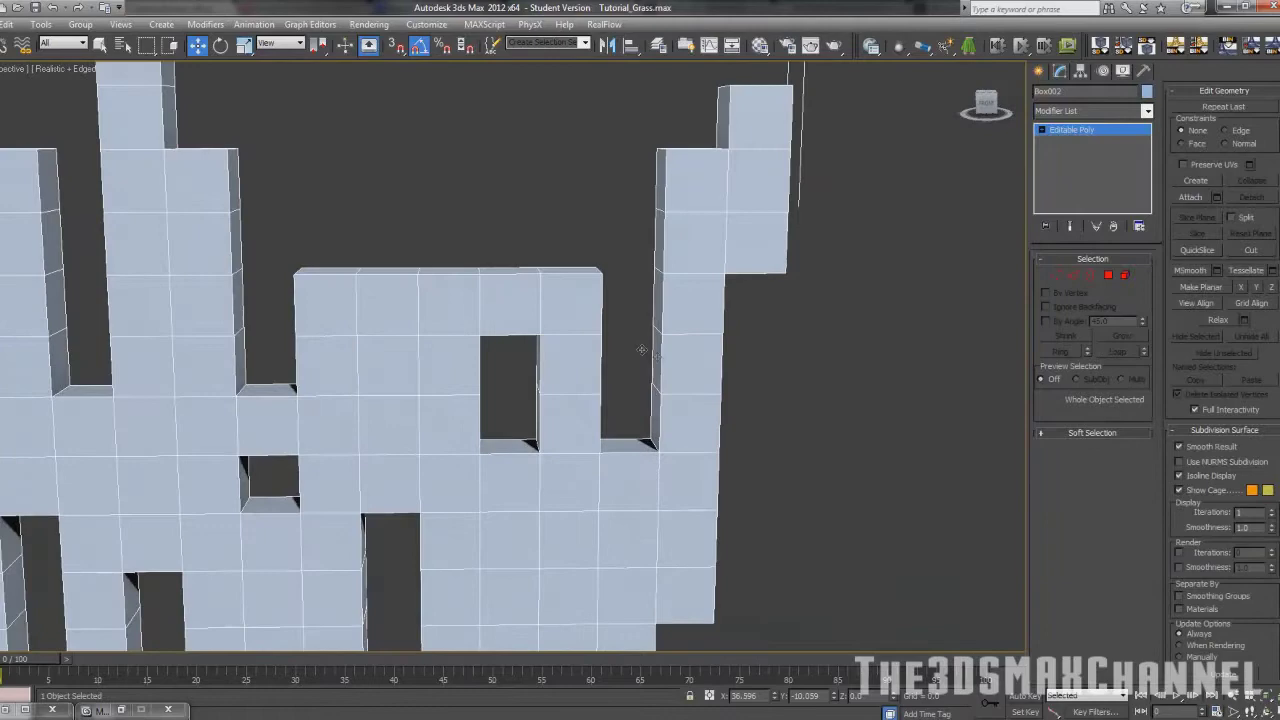
click(1107, 277)
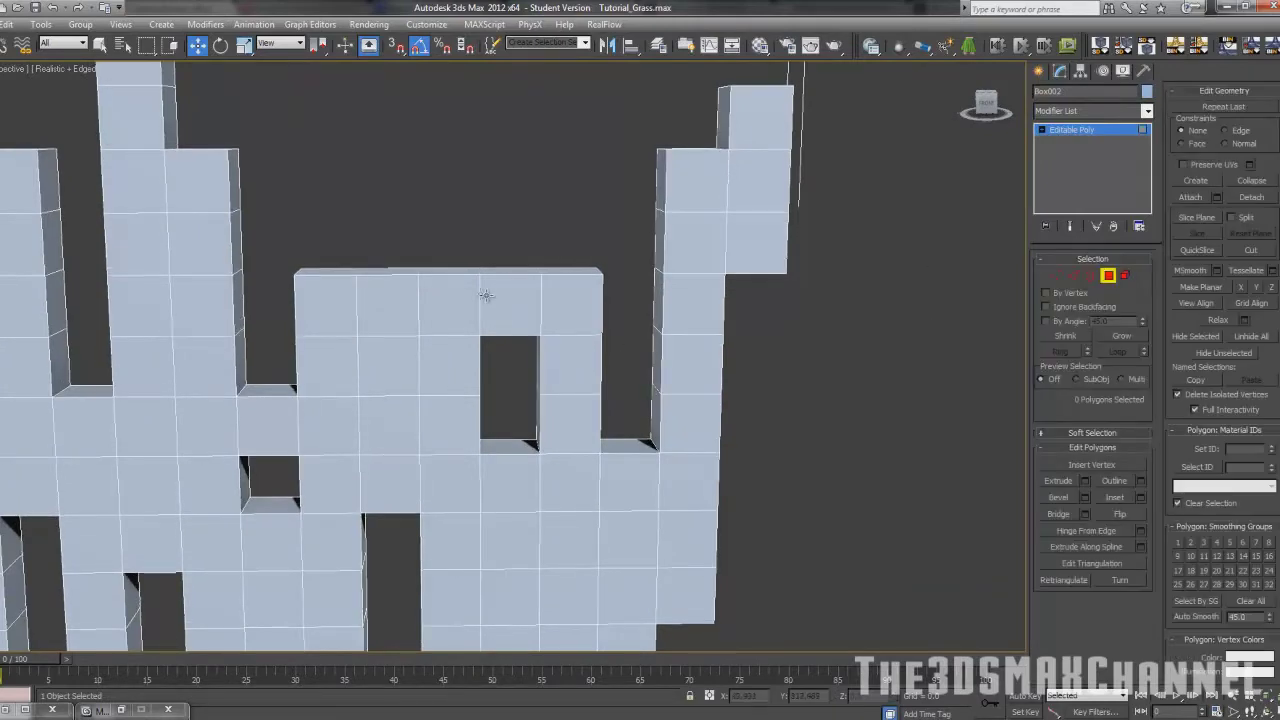
click(506, 270)
ctrl+click(449, 271)
ctrl+click(346, 272)
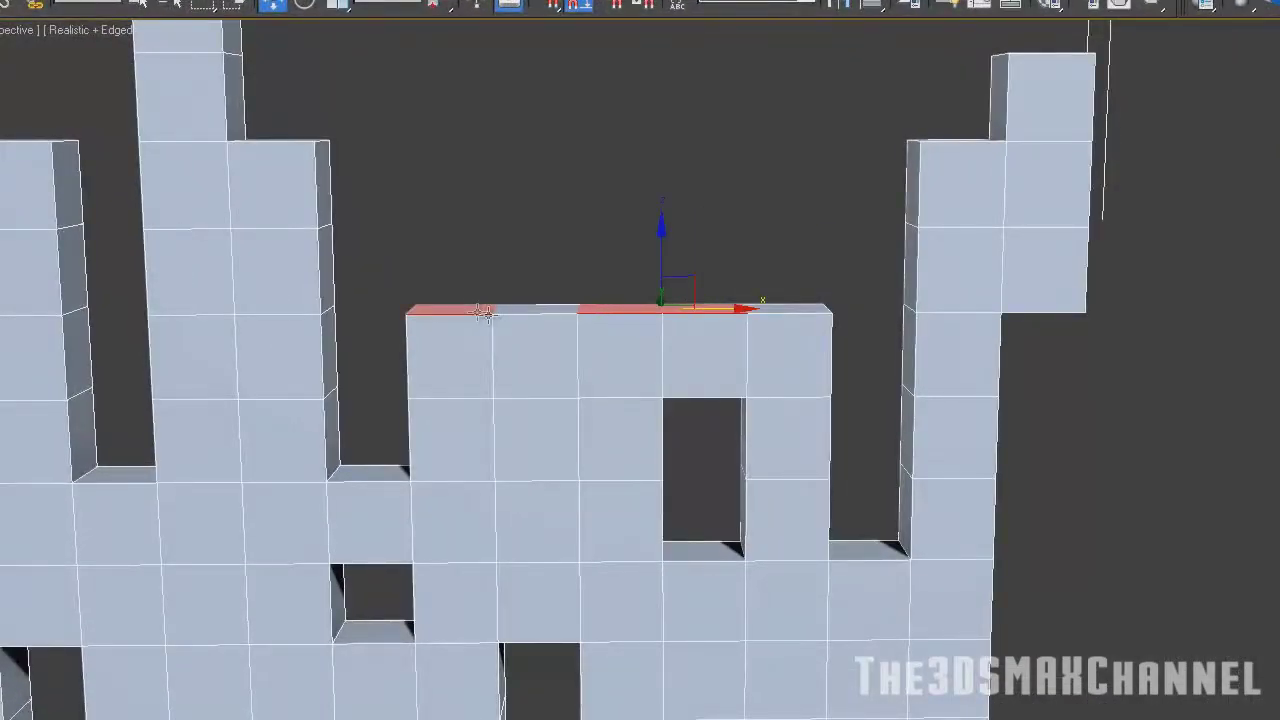
alt+middle_drag(485, 314, 486, 334)
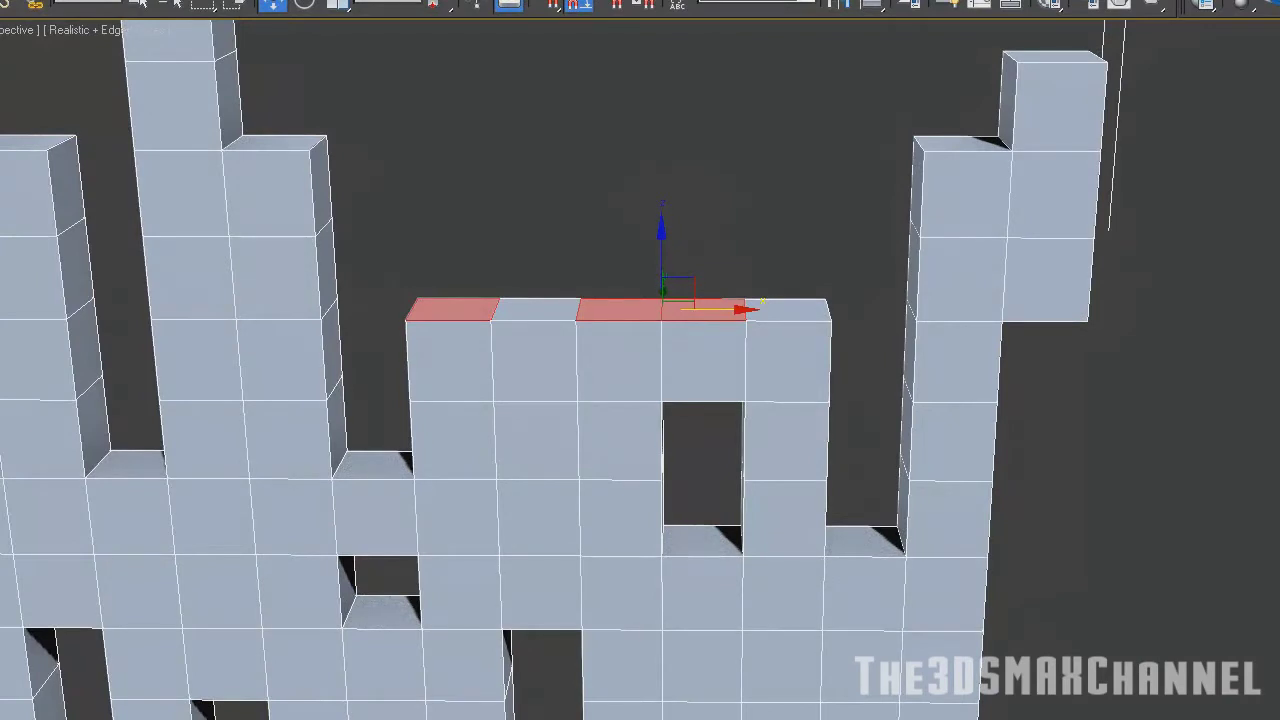
click(1279, 515)
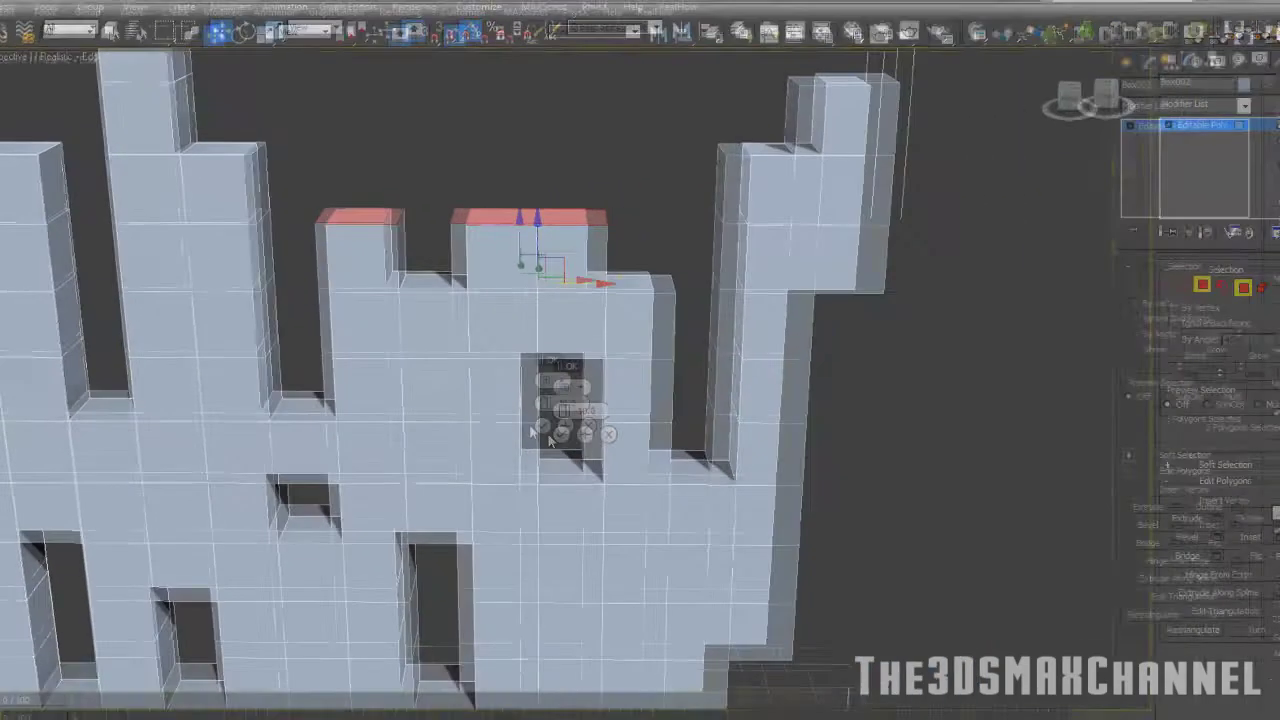
click(690, 495)
Exclude the rightmost raised top face and extrude the two remaining top faces up twice more by 10 units.
alt+click(504, 216)
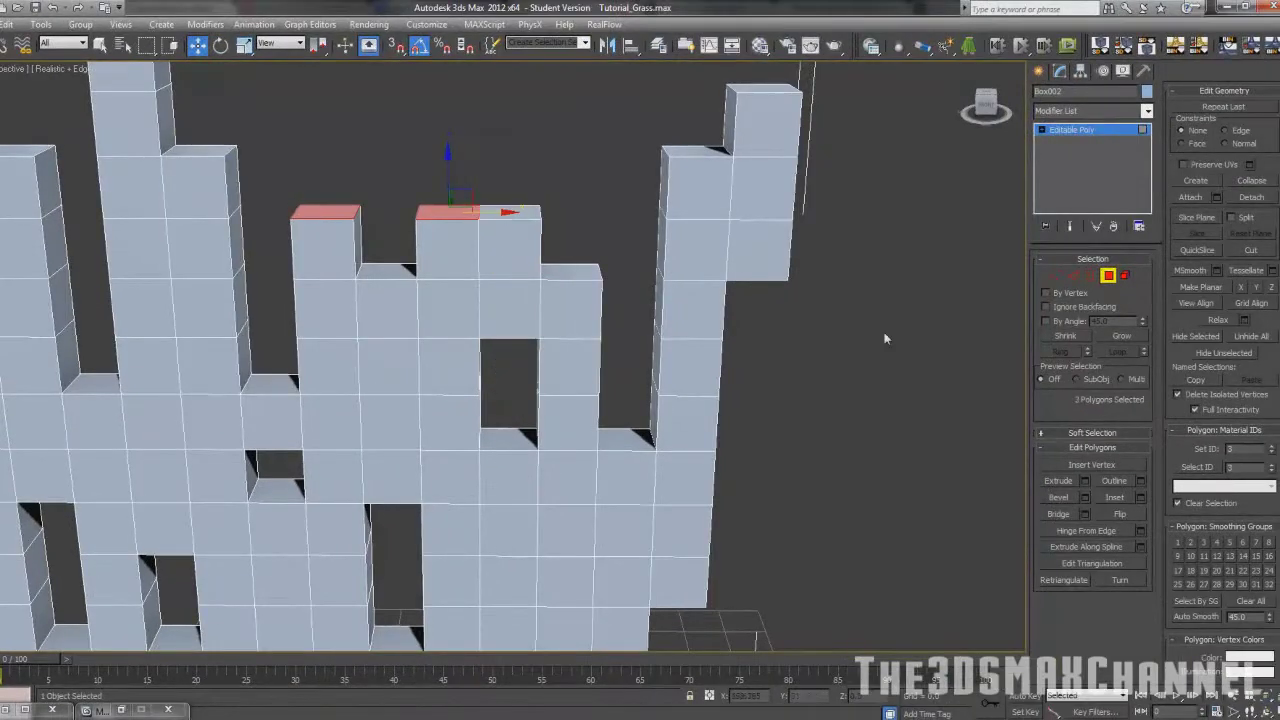
click(1088, 483)
drag(517, 389, 608, 360)
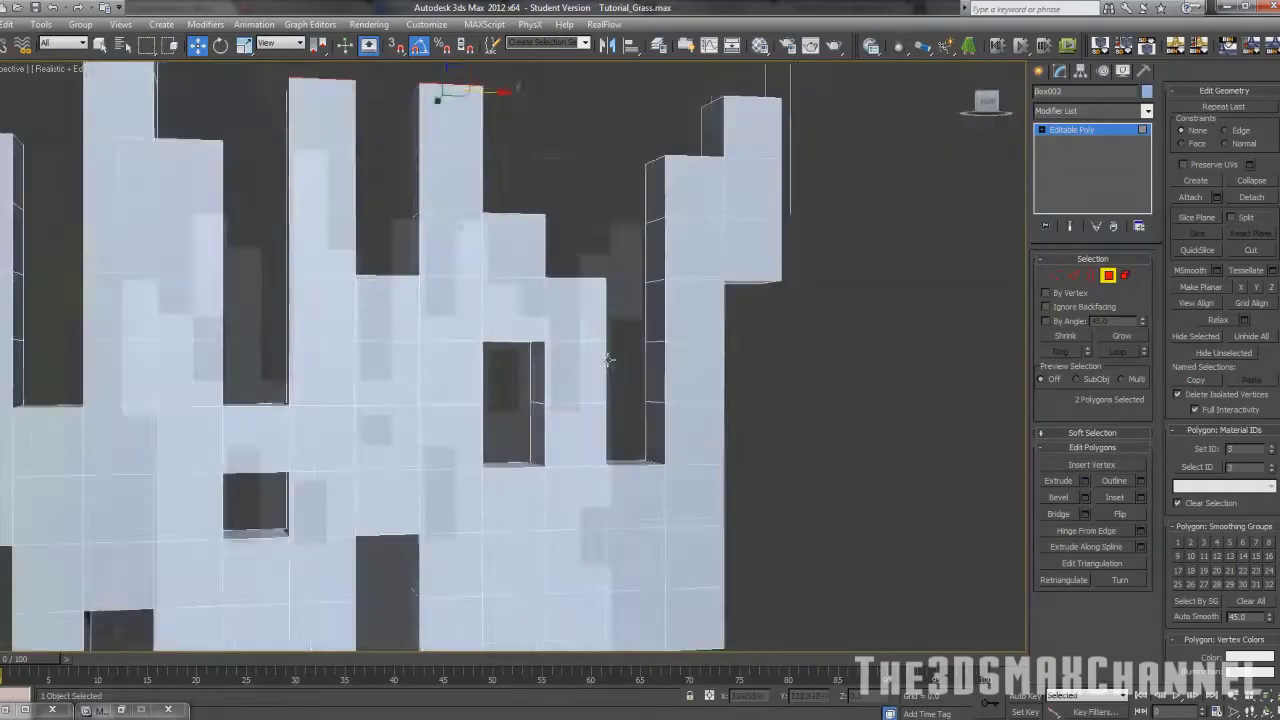
Leave polygon editing and turn off the edged-faces display to show the whole grass piece shaded only.
scroll(590, 380, down, 5)
middle_drag(546, 414, 580, 374)
scroll(586, 374, up, 2)
middle_drag(482, 390, 565, 358)
click(1108, 276)
alt+middle_drag(685, 352, 586, 329)
key(F4)
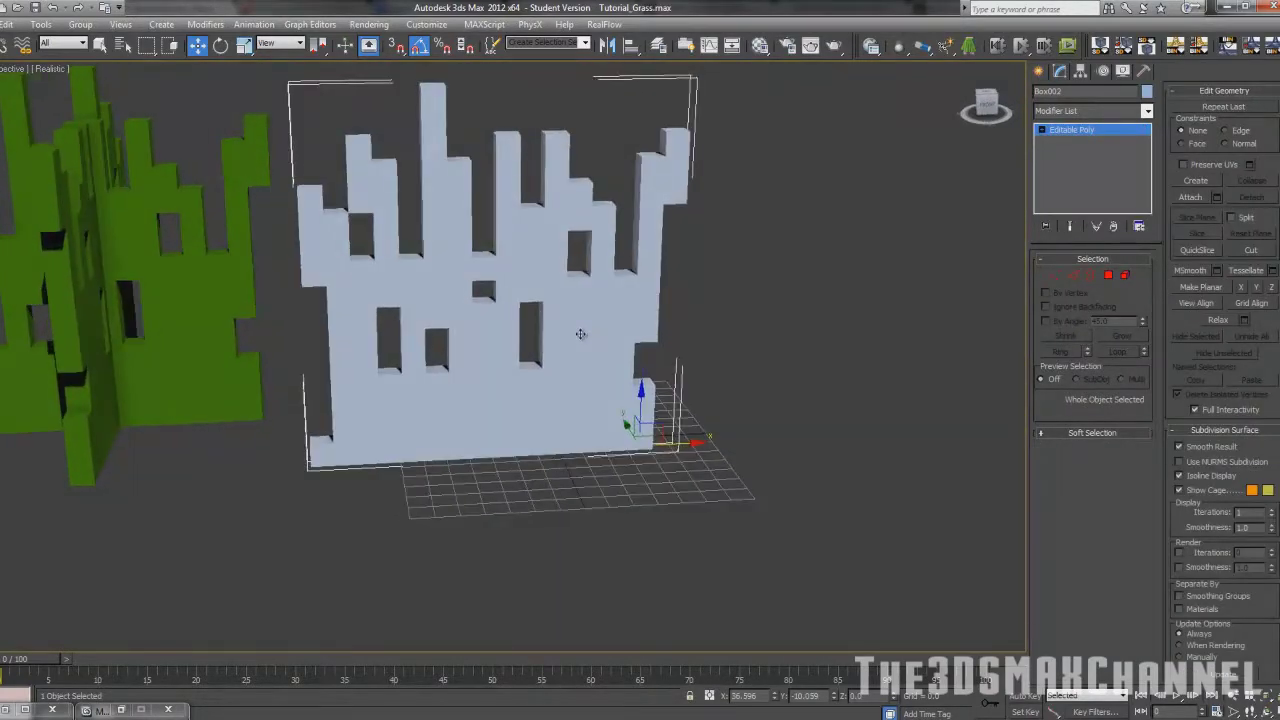
middle_drag(727, 256, 757, 256)
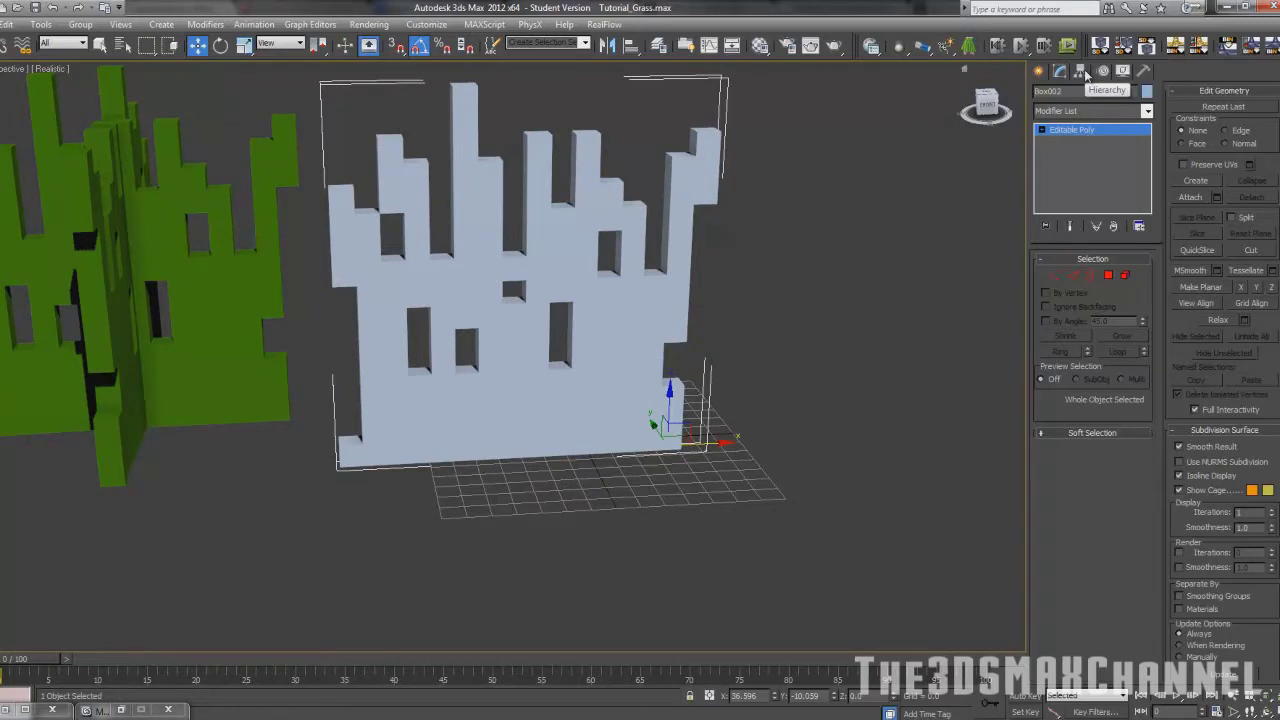
Center the grass piece's pivot on the object using Affect Pivot Only.
click(1080, 72)
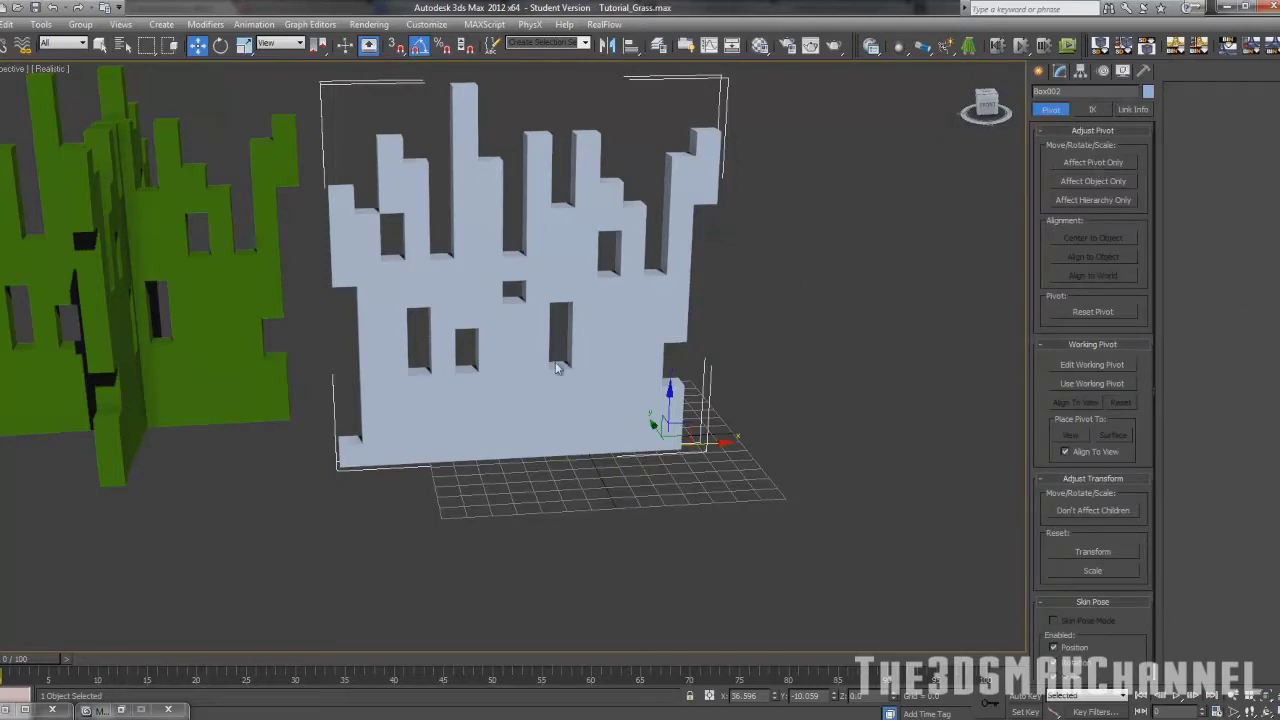
click(1085, 162)
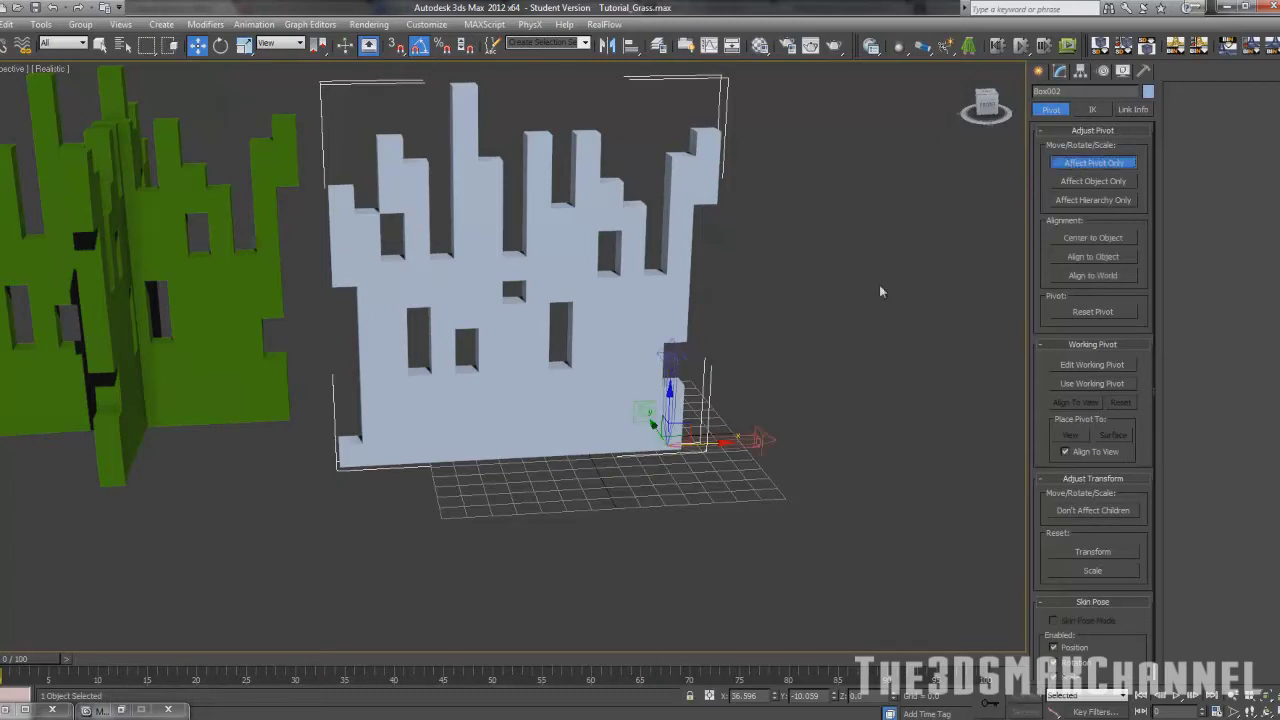
click(1117, 241)
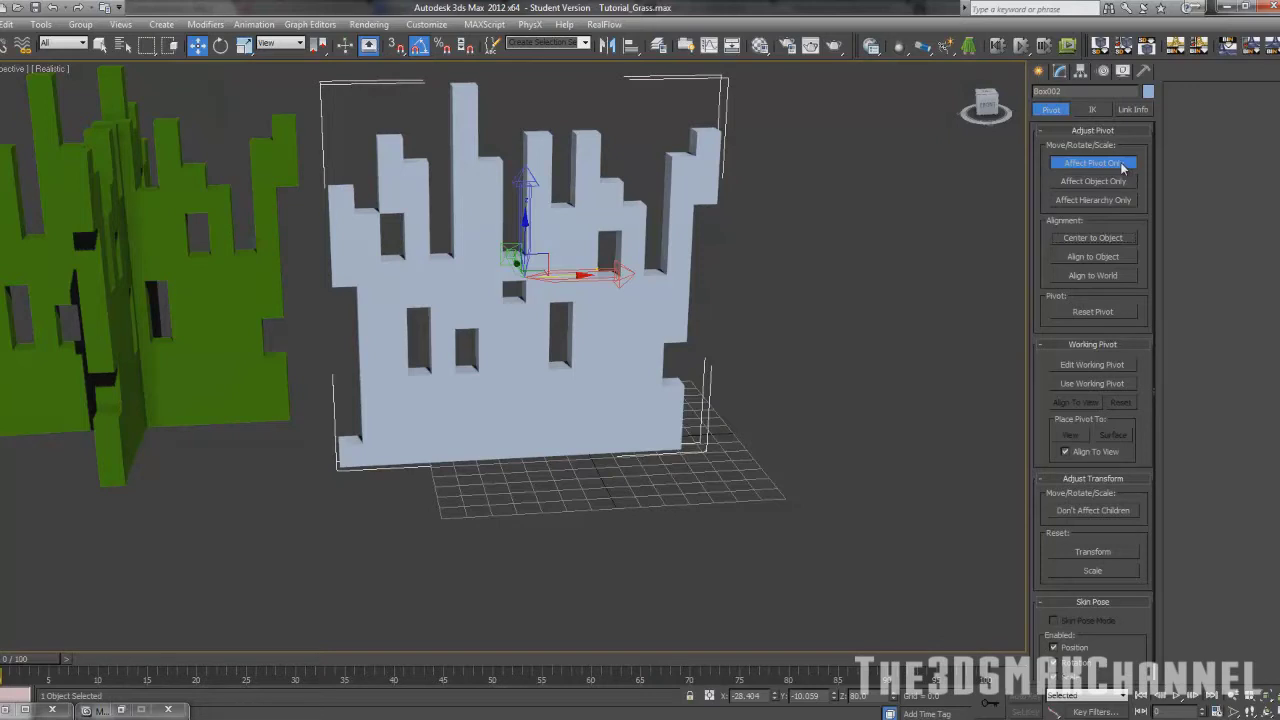
click(1085, 164)
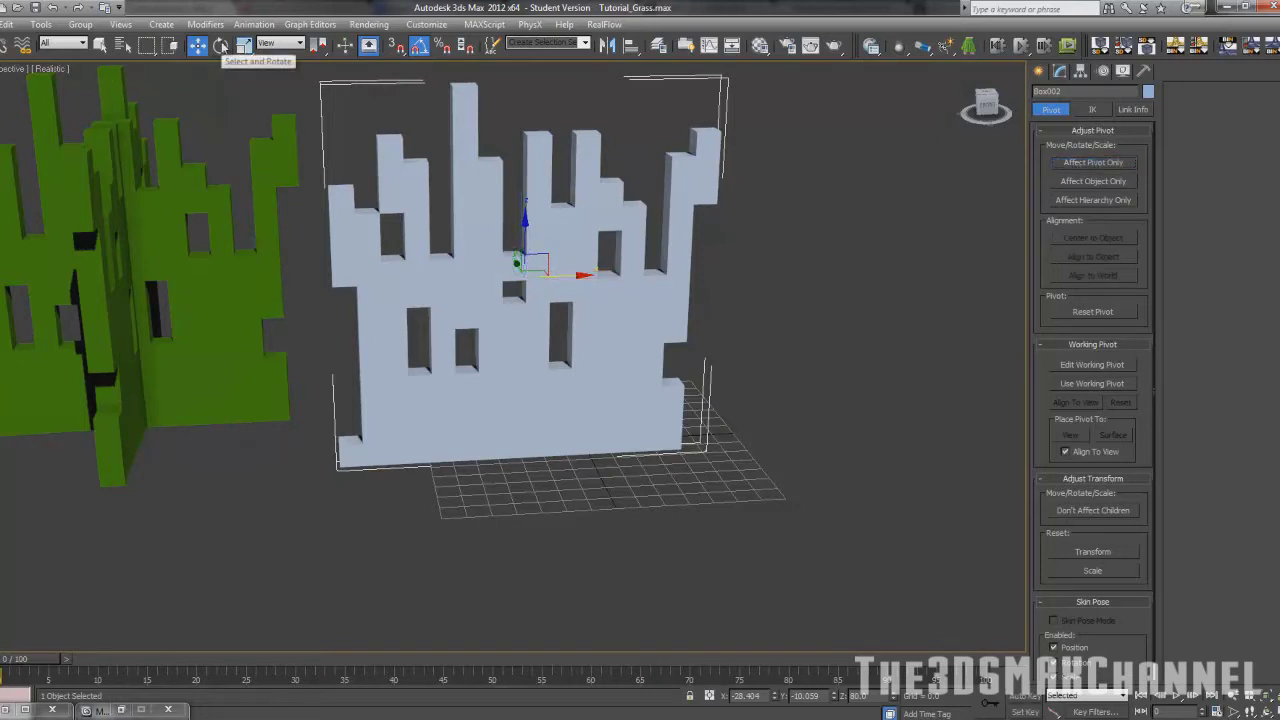
Rotate the grass piece 90 degrees around its vertical axis with angle snap, cloning it as one independent copy.
click(221, 46)
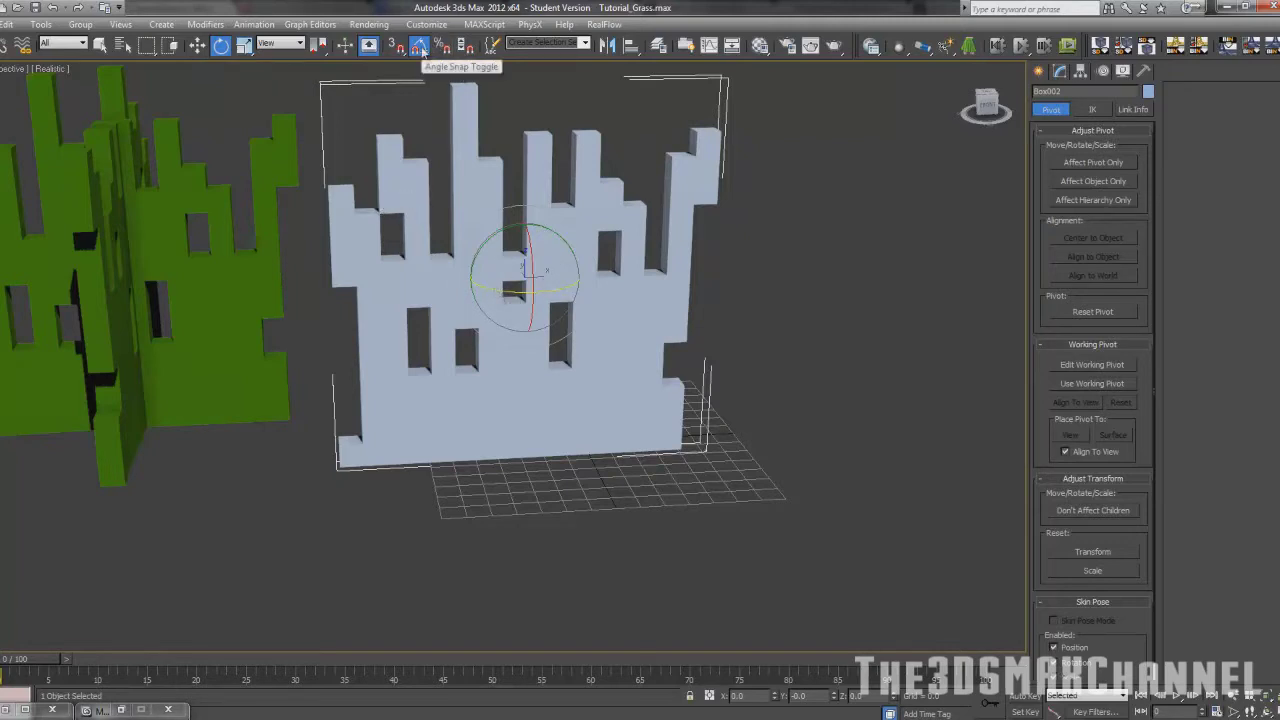
click(421, 48)
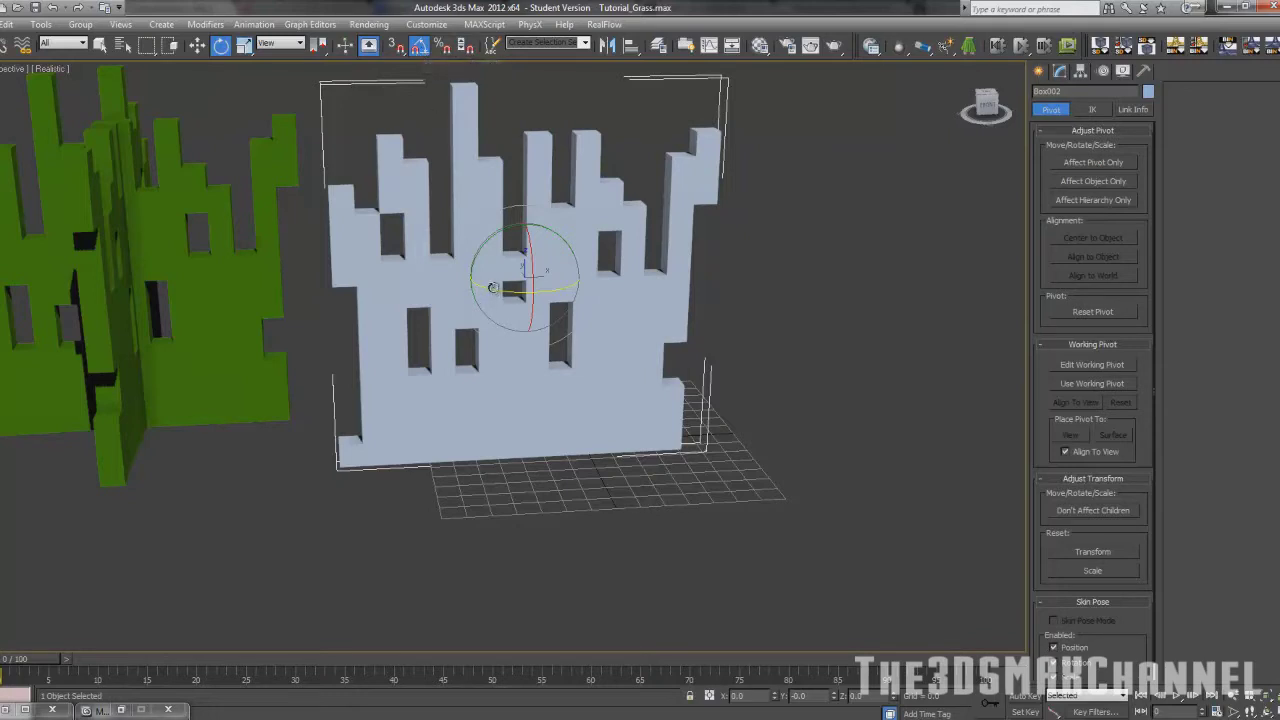
drag(494, 289, 563, 295)
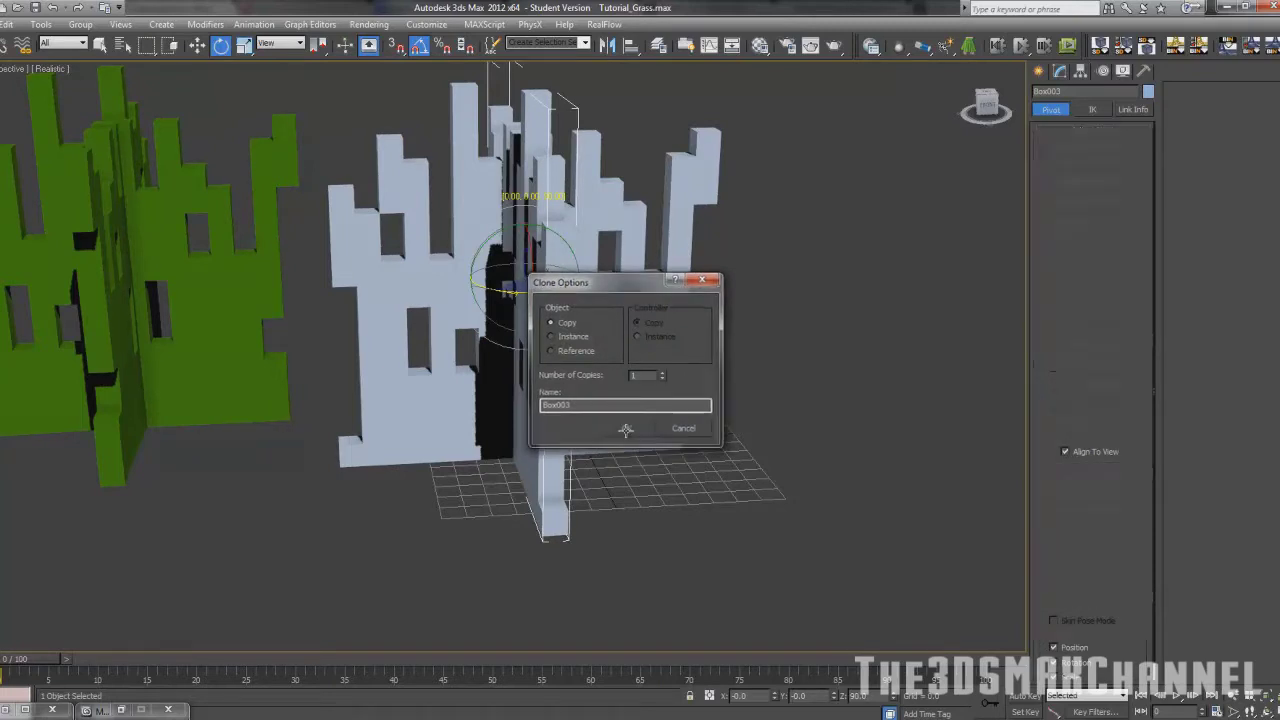
click(627, 429)
Select the original grass piece and attach the rotated copy to it as one editable poly.
click(518, 401)
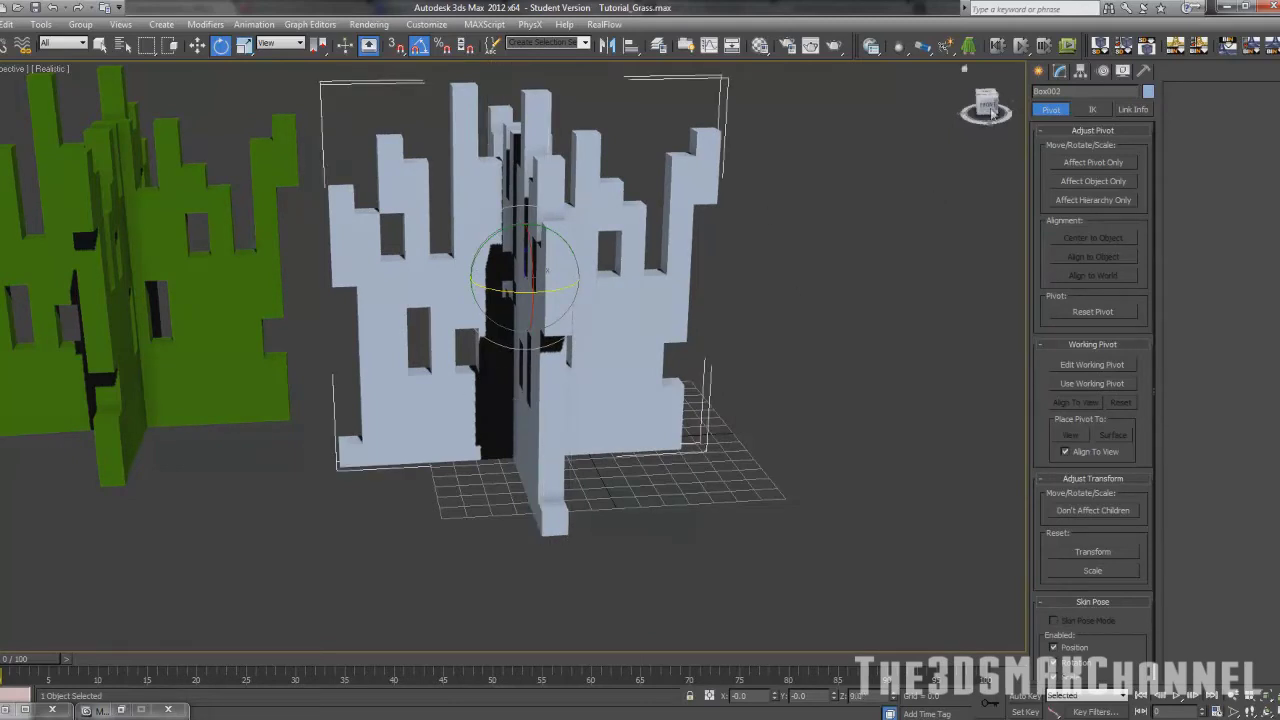
click(1060, 72)
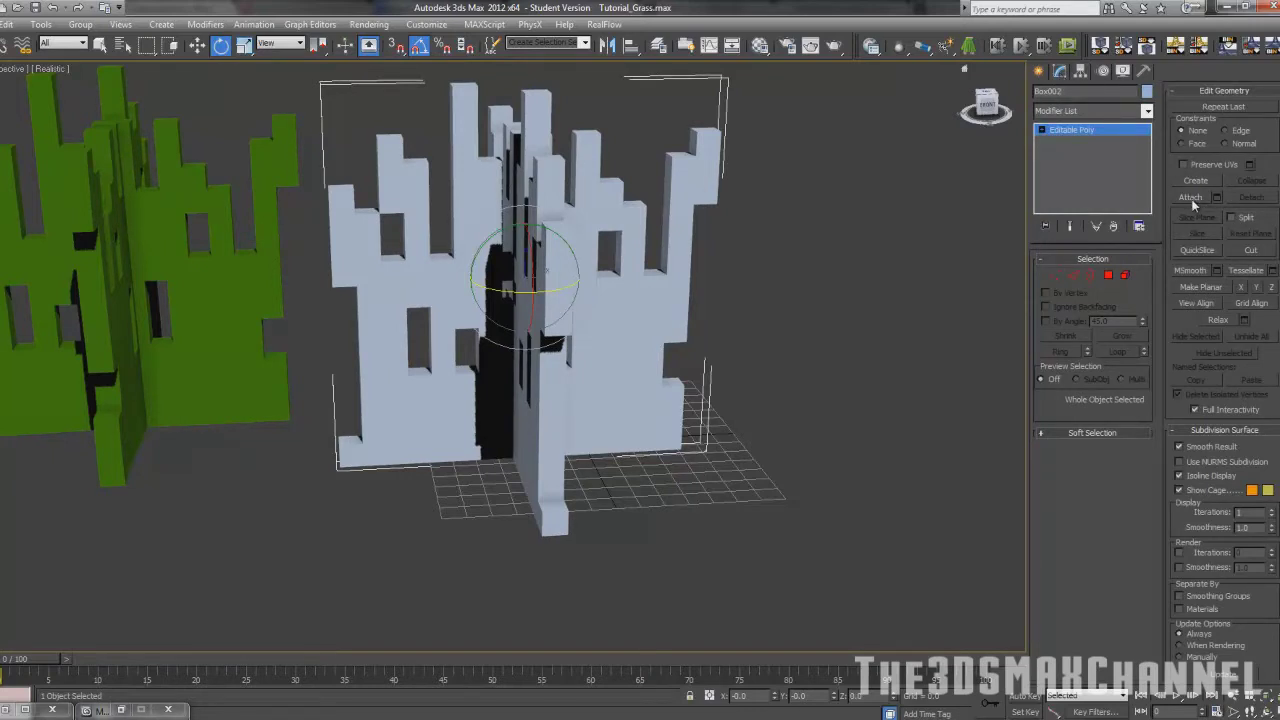
click(1192, 197)
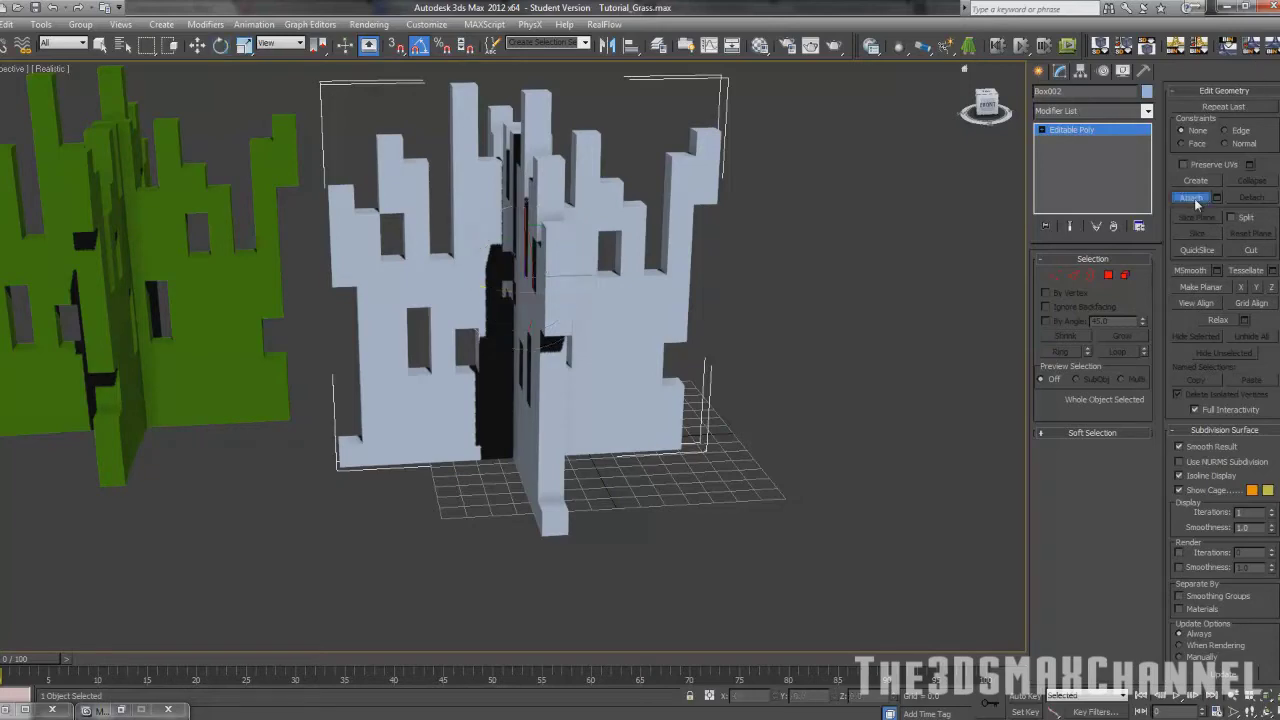
click(541, 461)
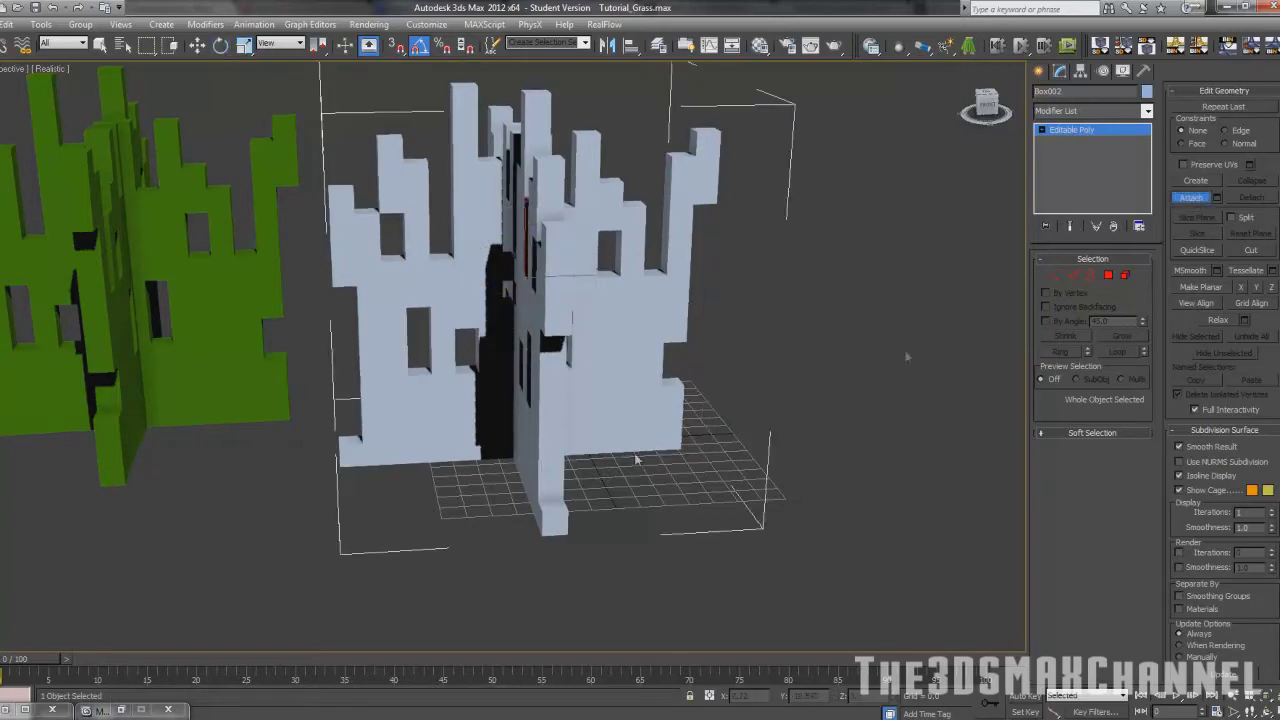
Leave attach mode and apply a Bend modifier to the combined grass clump.
click(1183, 201)
alt+middle_drag(727, 138, 798, 111)
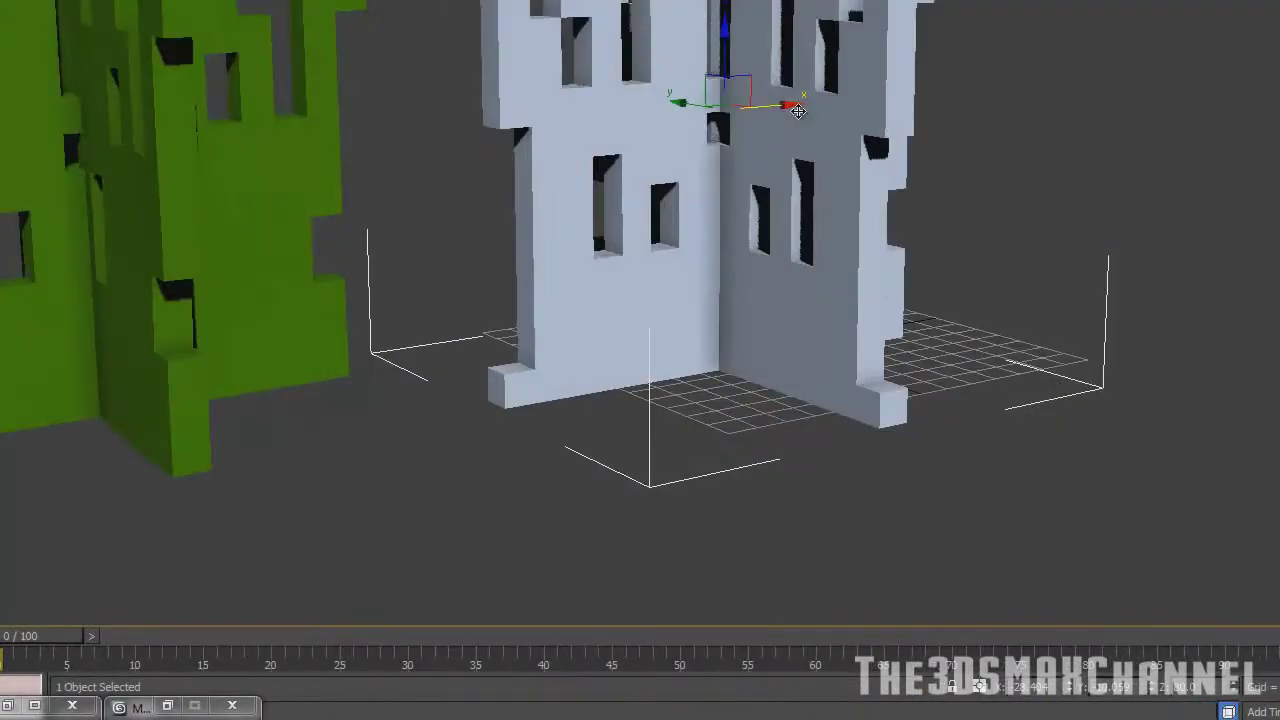
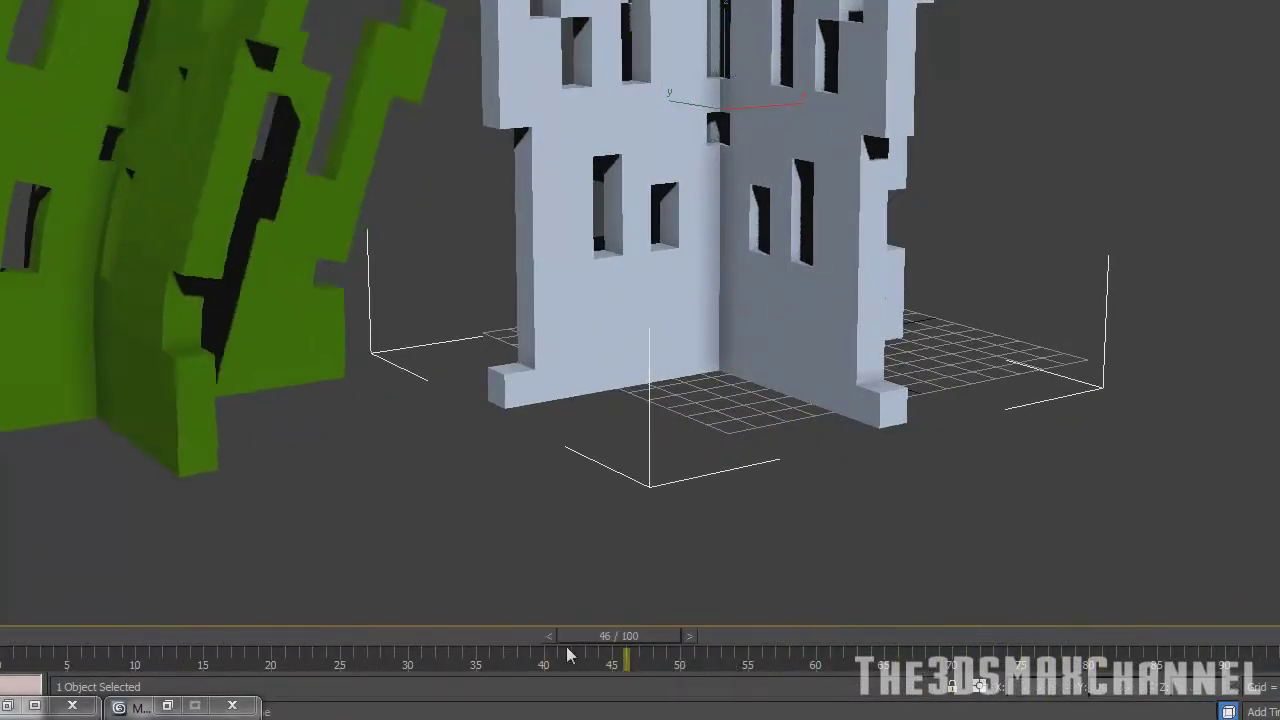
key(w)
mouse_move(486, 320)
alt+middle_down()
mouse_move(413, 317)
mouse_move(523, 323)
mouse_move(480, 306)
alt+middle_up()
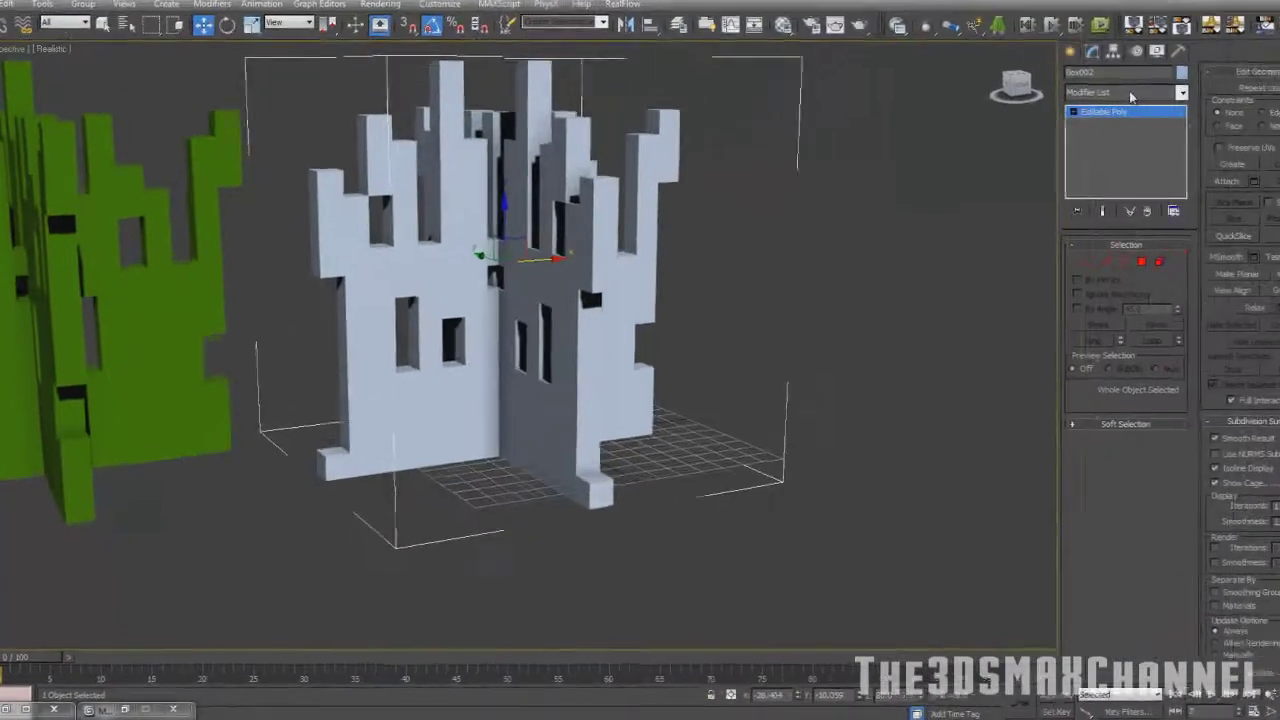
click(1097, 113)
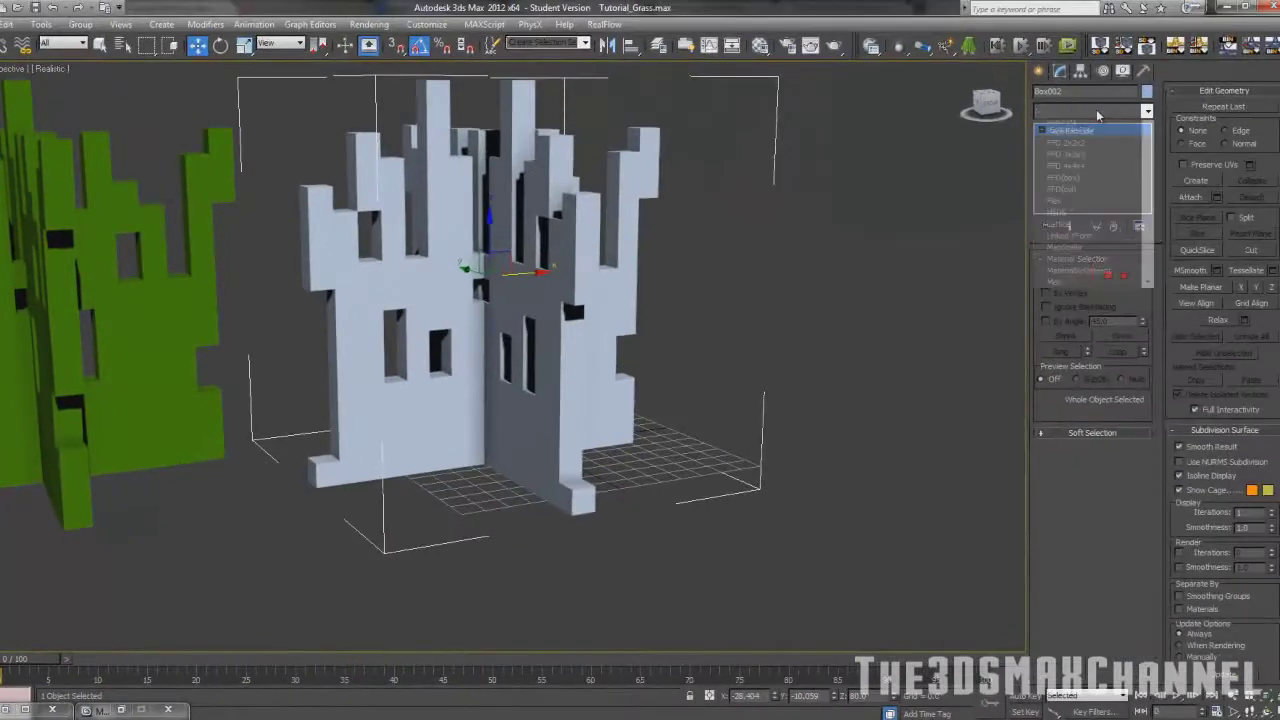
key(b)
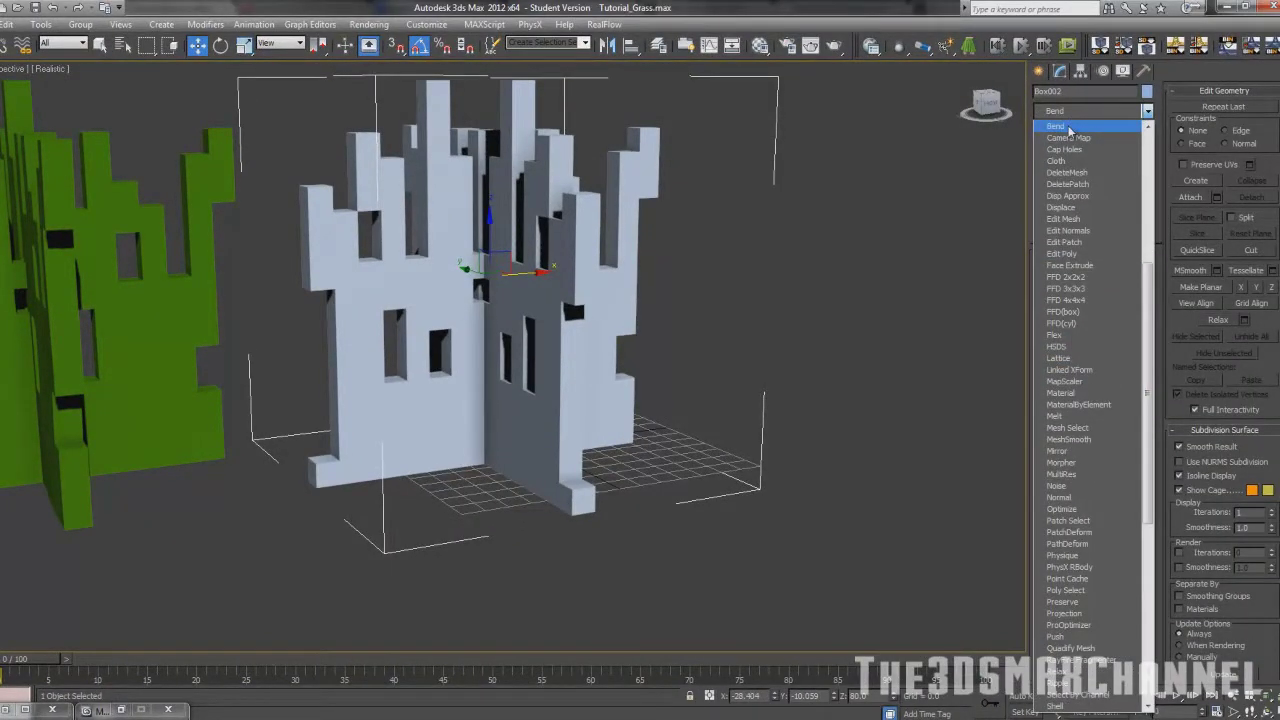
click(1060, 127)
alt+middle_drag(218, 283, 433, 238)
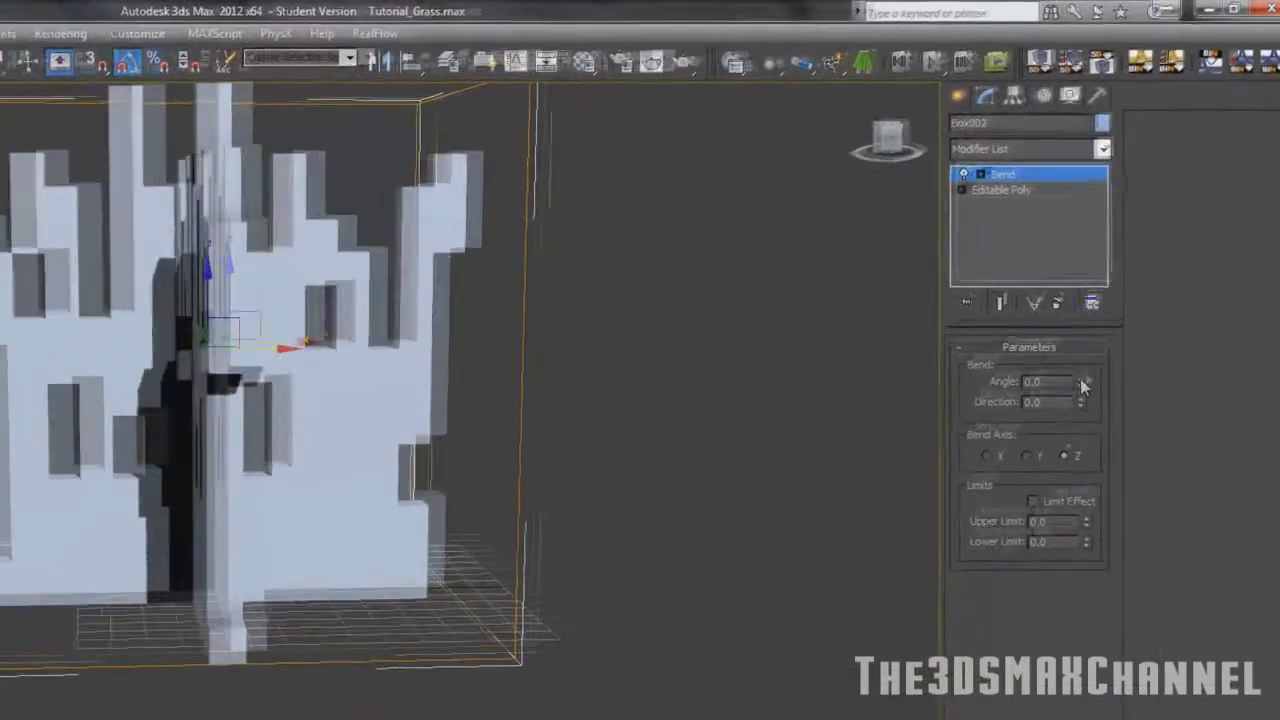
Try bending the whole grass clump with a Bend angle of 56.
drag(1081, 385, 1075, 320)
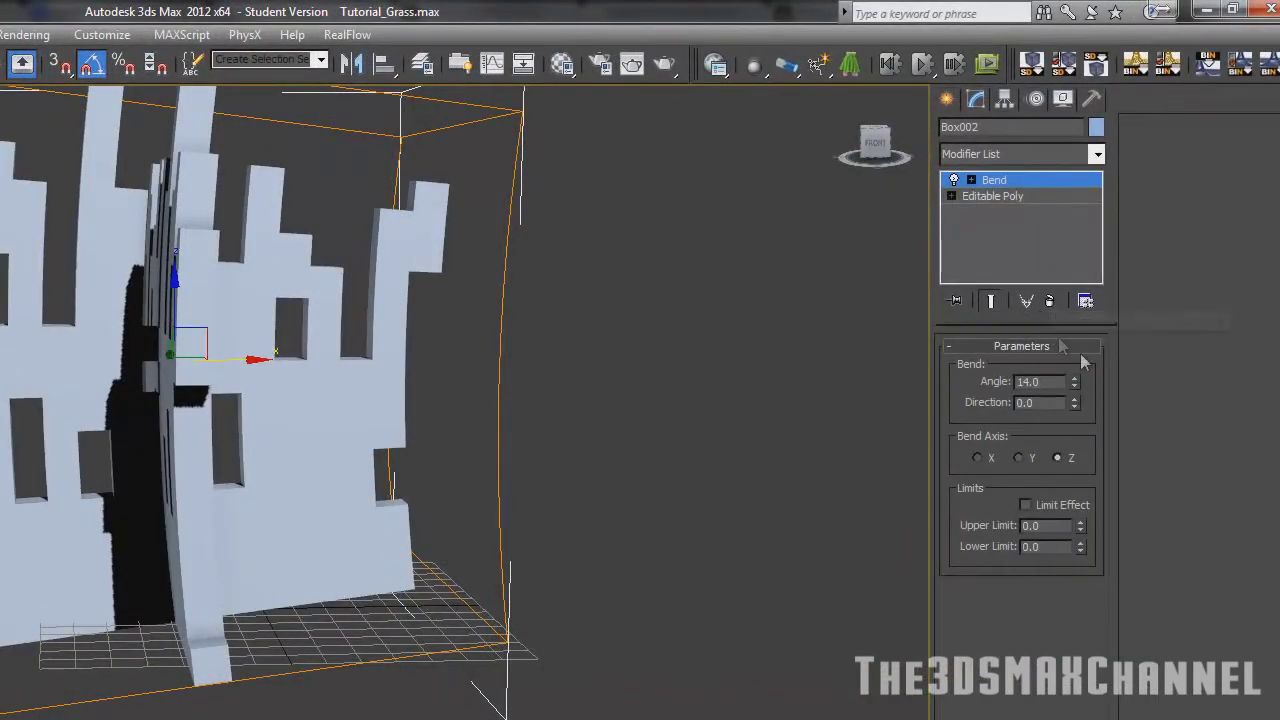
drag(1074, 377, 1075, 298)
alt+middle_drag(566, 474, 556, 432)
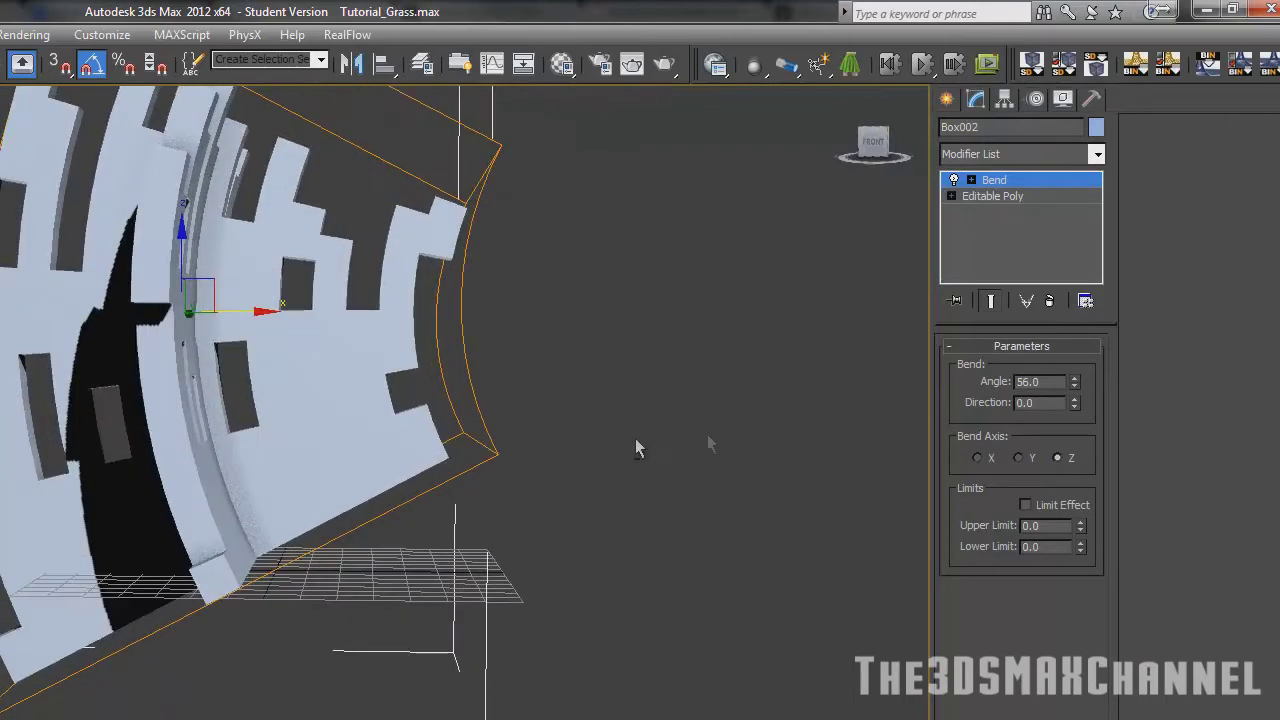
alt+middle_drag(708, 445, 697, 463)
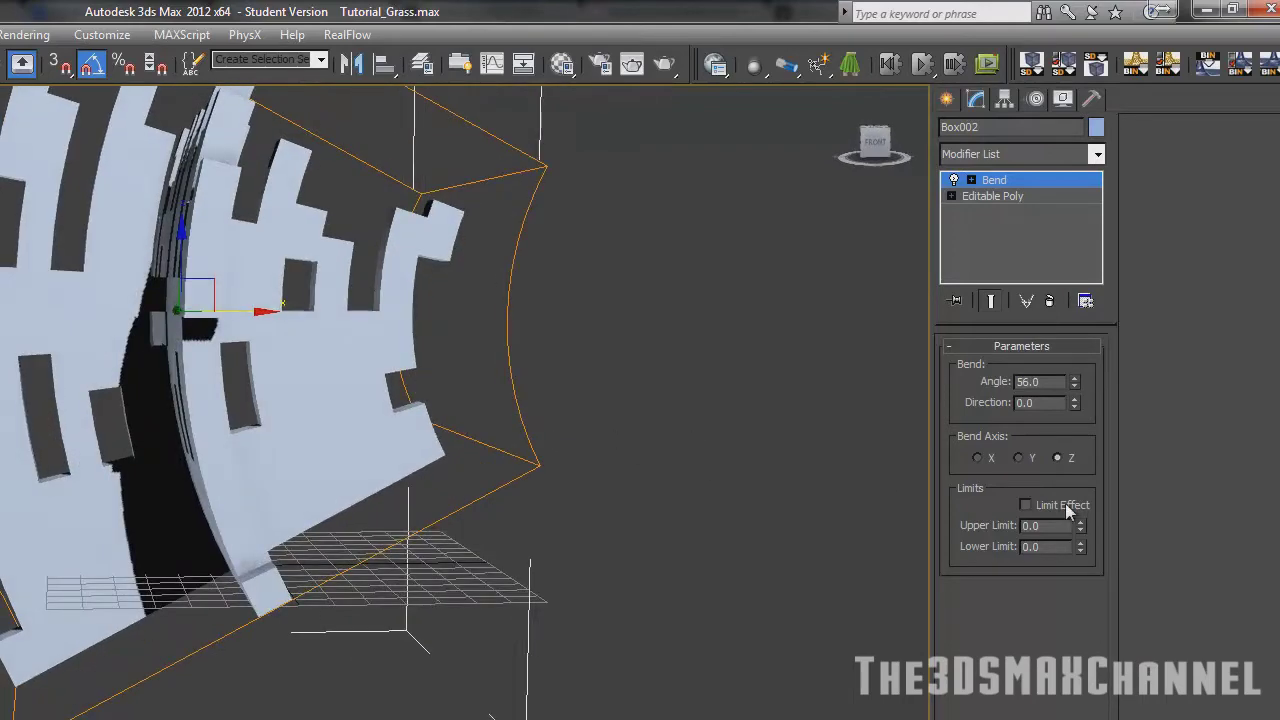
Enable the Bend modifier's Limit Effect and set its upper limit to 10.
click(1024, 504)
drag(1081, 522, 1081, 455)
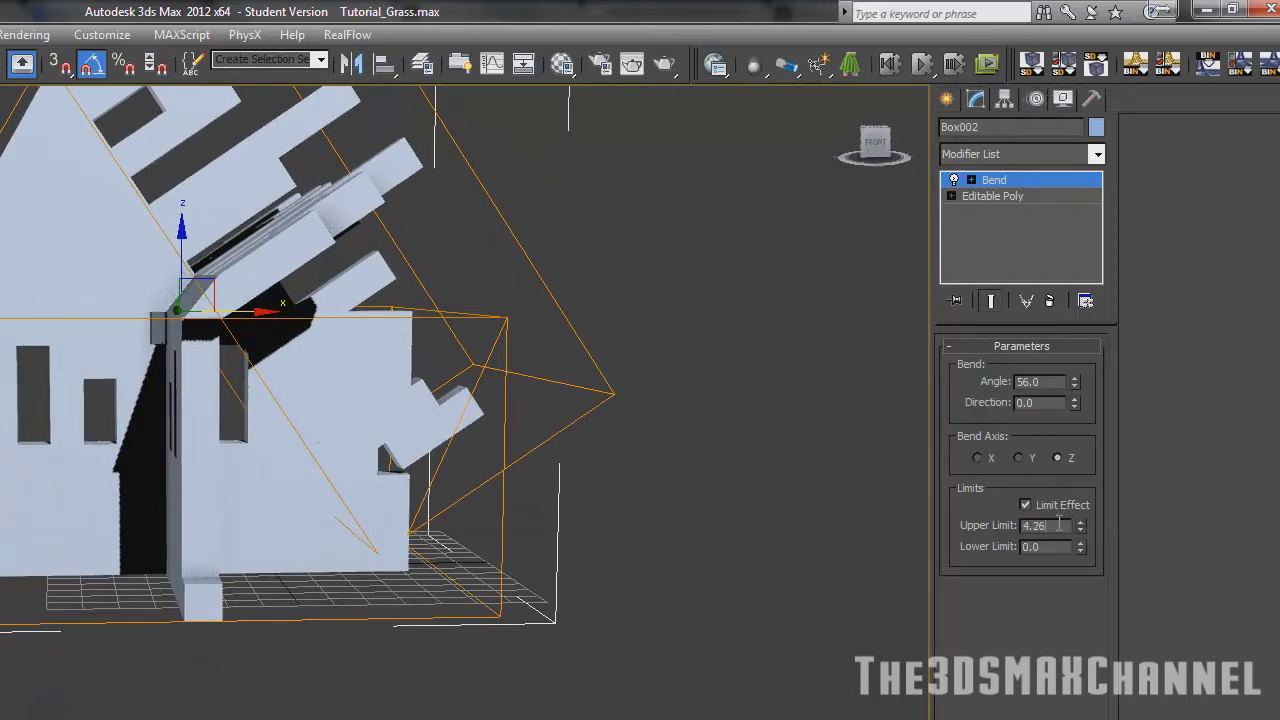
text(10)
key(Return)
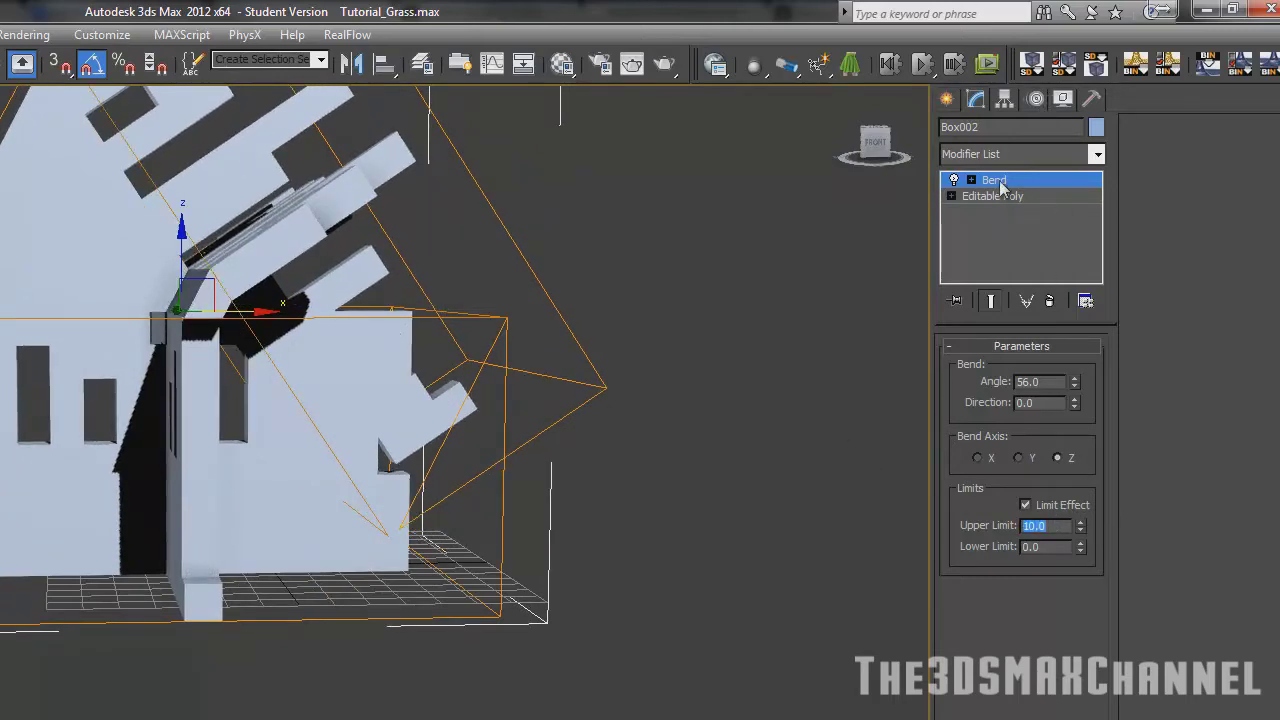
Show edged faces and lower the Bend gizmo toward the base of the grass, with the bend angle set to 9.
mouse_move(390, 333)
alt+middle_down()
mouse_move(132, 398)
mouse_move(126, 423)
alt+middle_up()
key(F4)
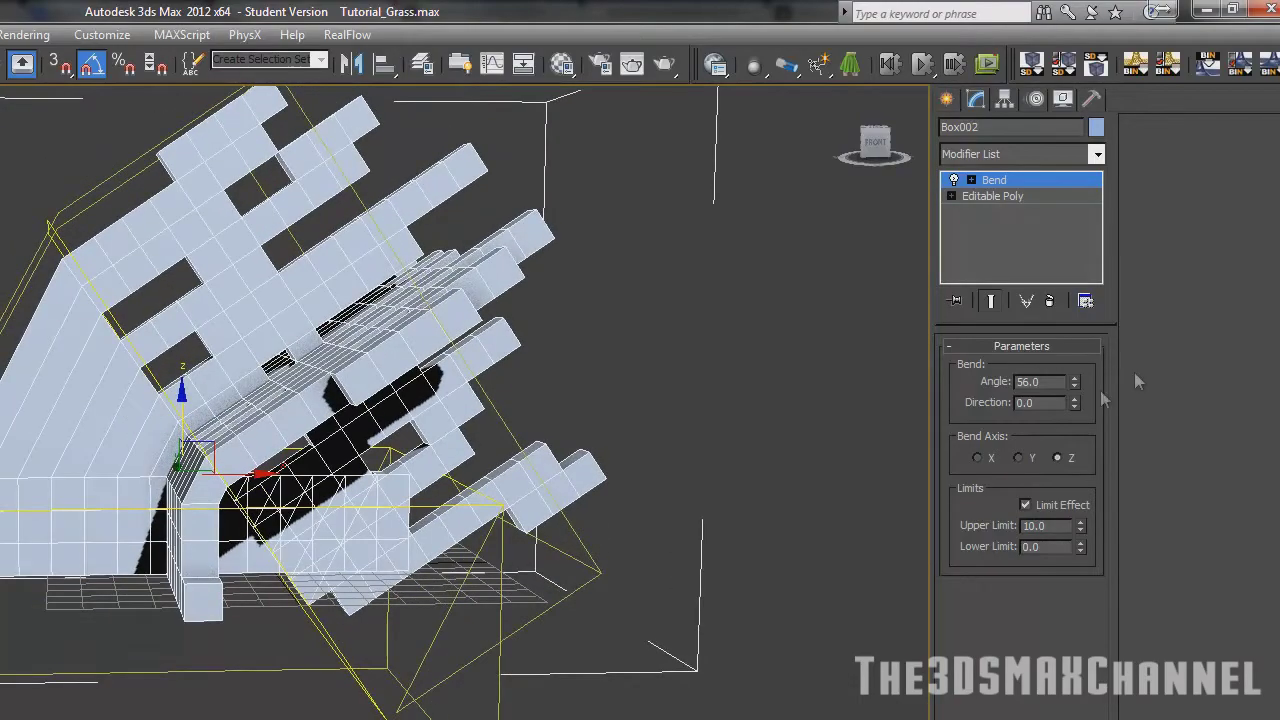
drag(1075, 382, 1039, 472)
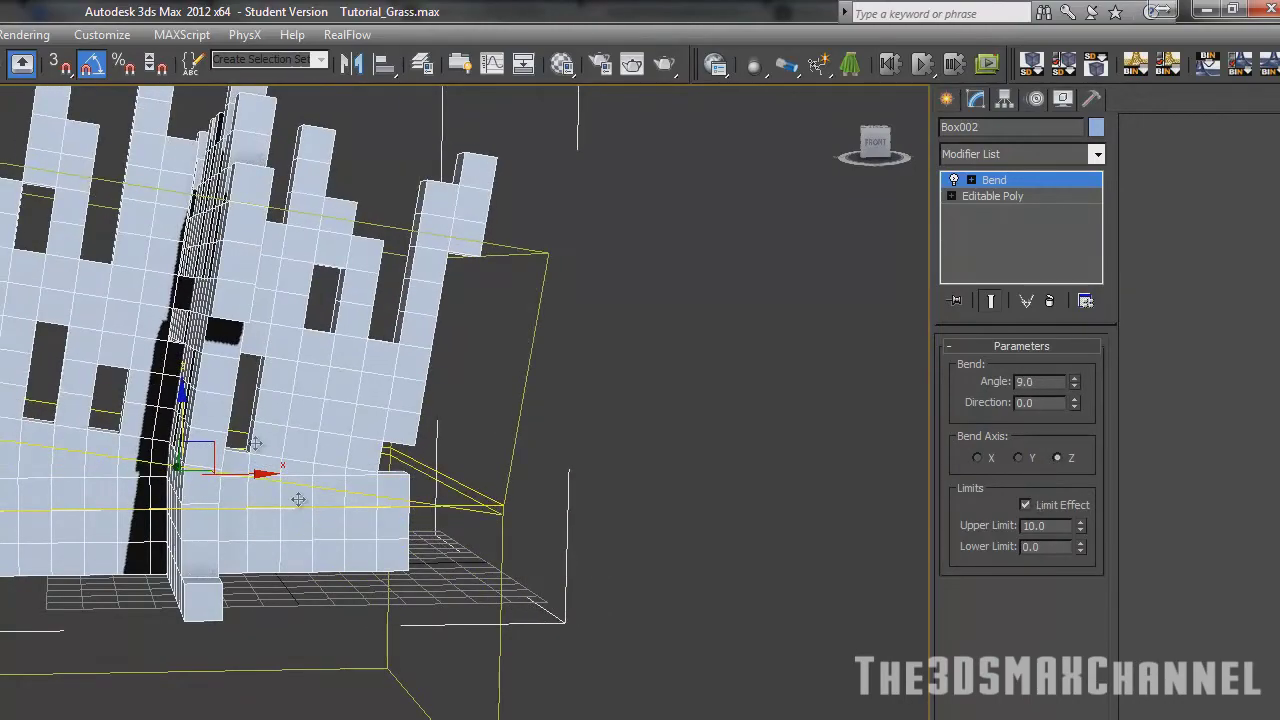
alt+middle_drag(181, 410, 148, 472)
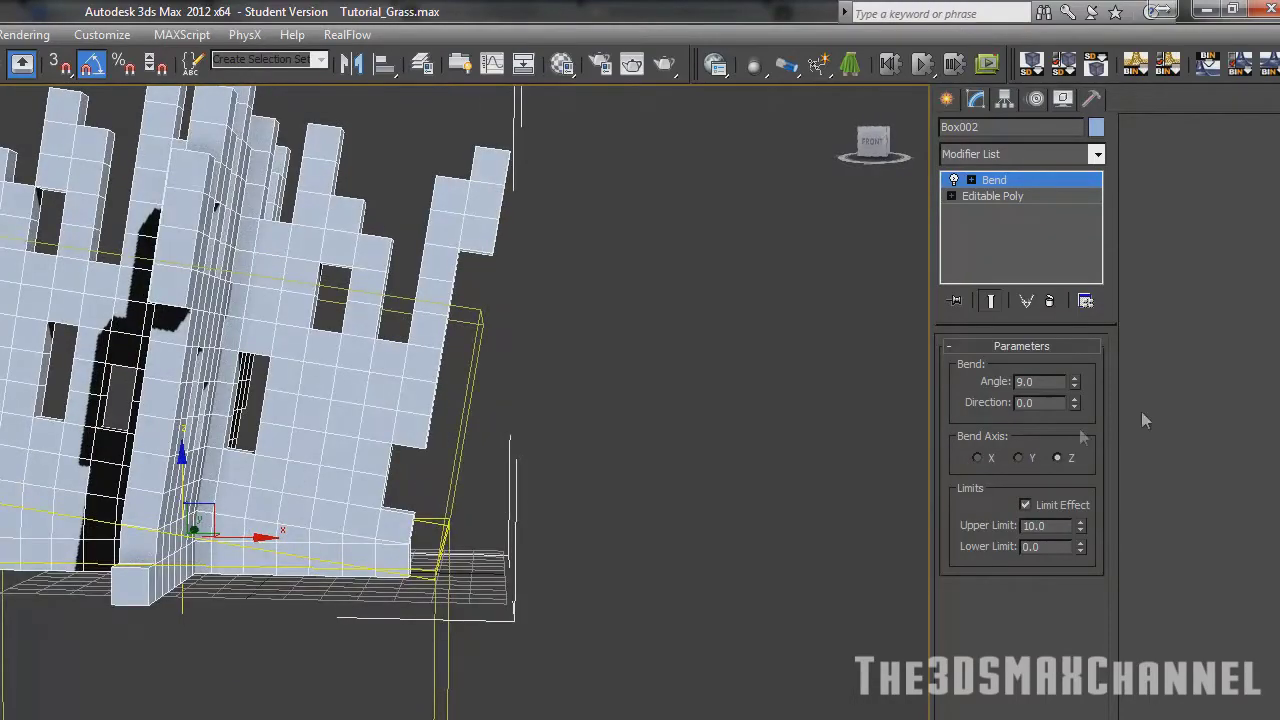
Set the bend angle to 24 and the upper limit to 40.6, fine-tuning the gizmo's height near the grass base.
drag(1074, 381, 1074, 350)
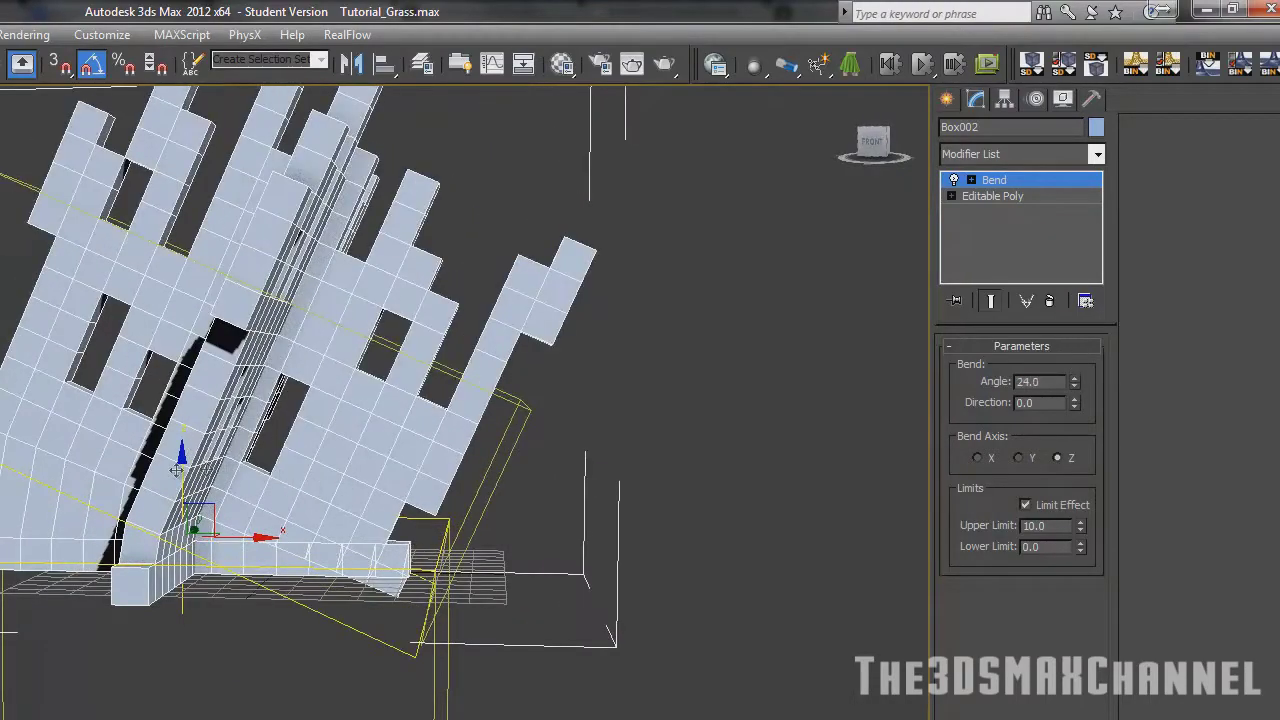
drag(176, 465, 172, 440)
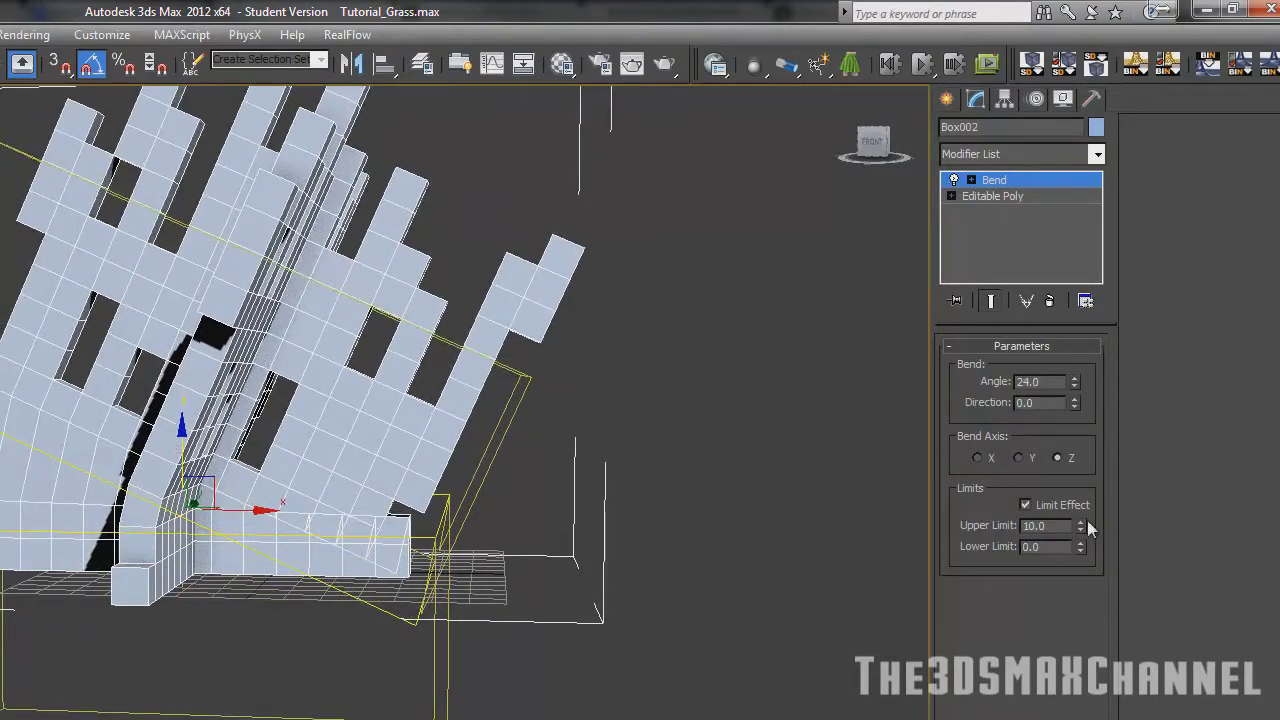
drag(1080, 524, 1074, 226)
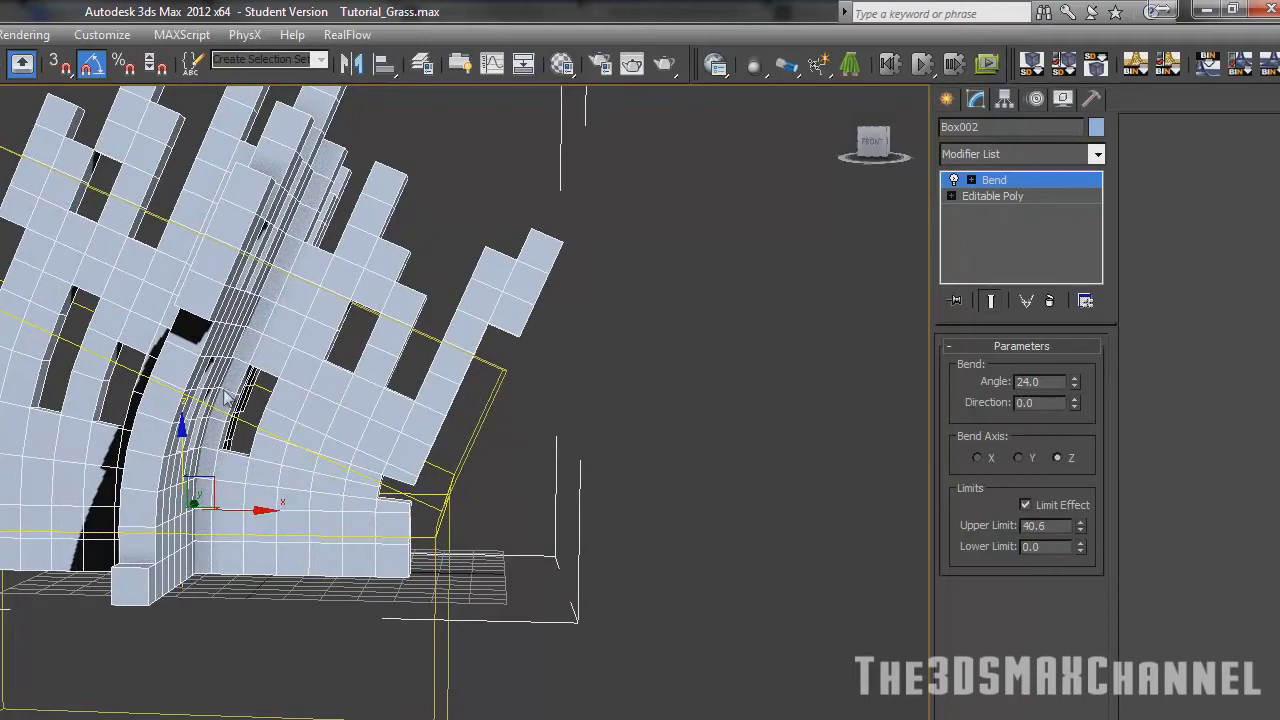
alt+middle_drag(188, 452, 158, 468)
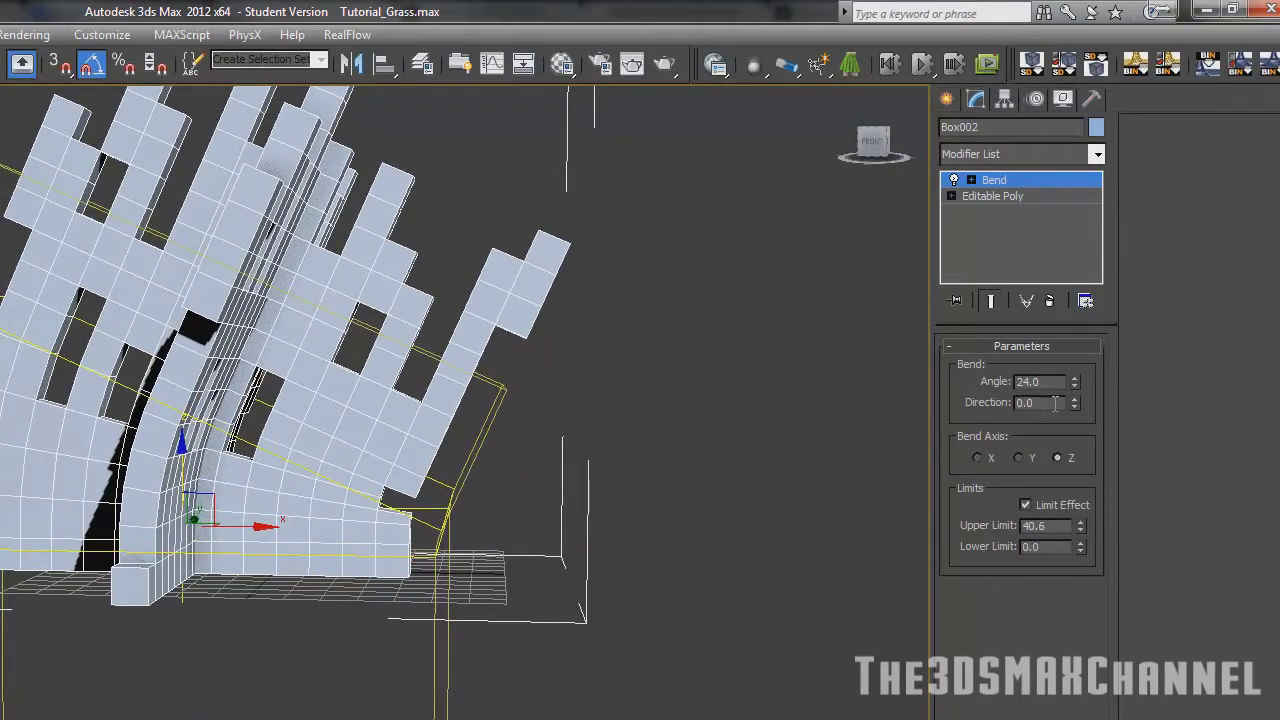
Reset the bend angle to 0 so the grass stands upright.
drag(1075, 382, 946, 375)
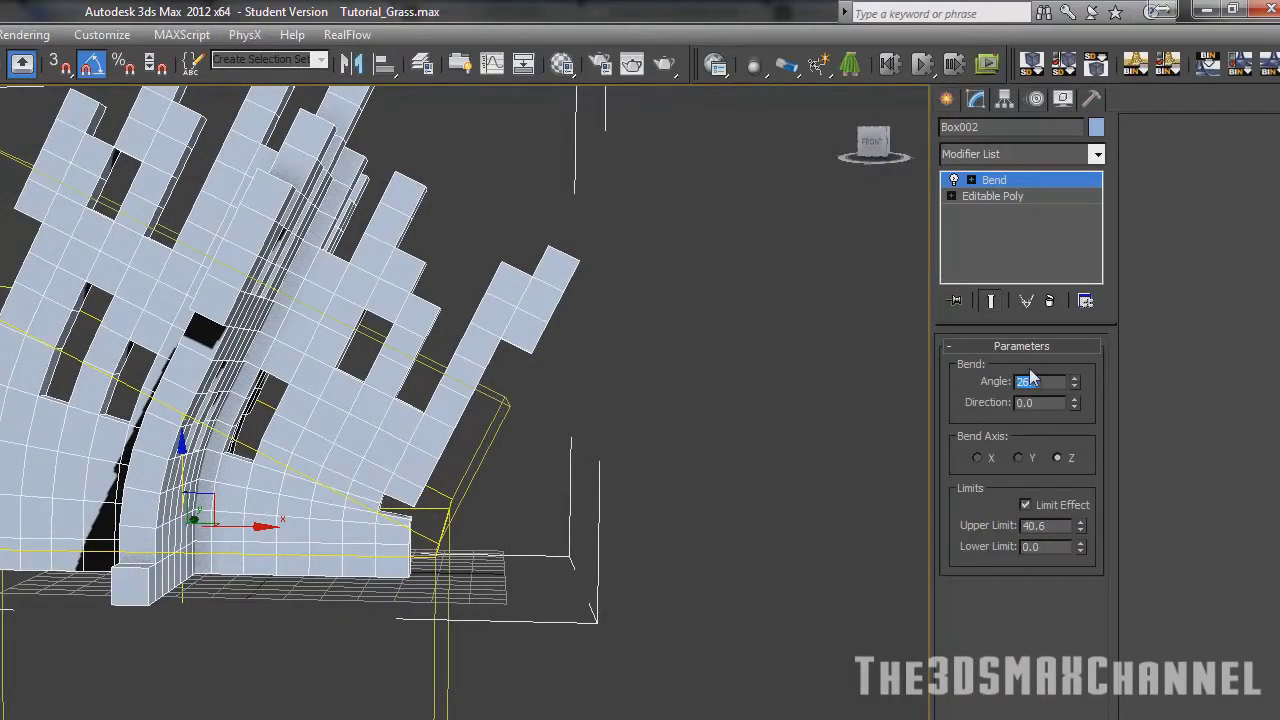
text(0)
key(Return)
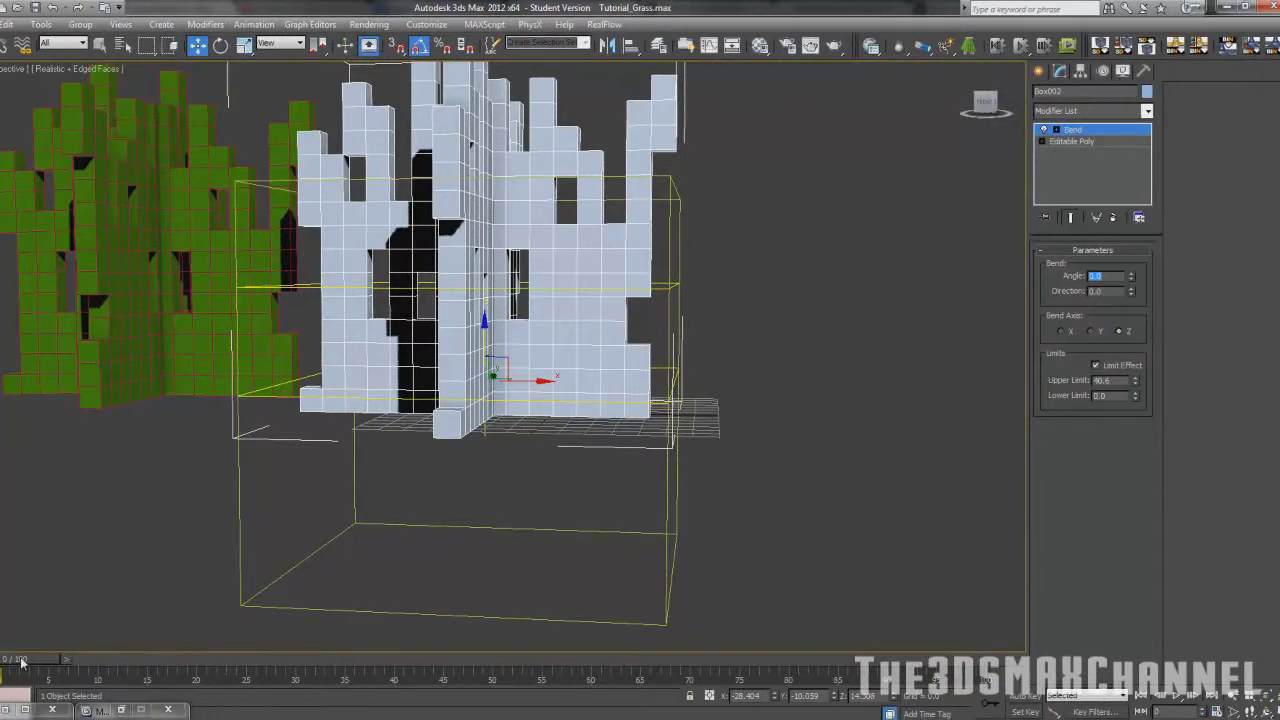
Turn on Auto Key at frame 30 and set the bend angle to 28.
drag(22, 661, 306, 660)
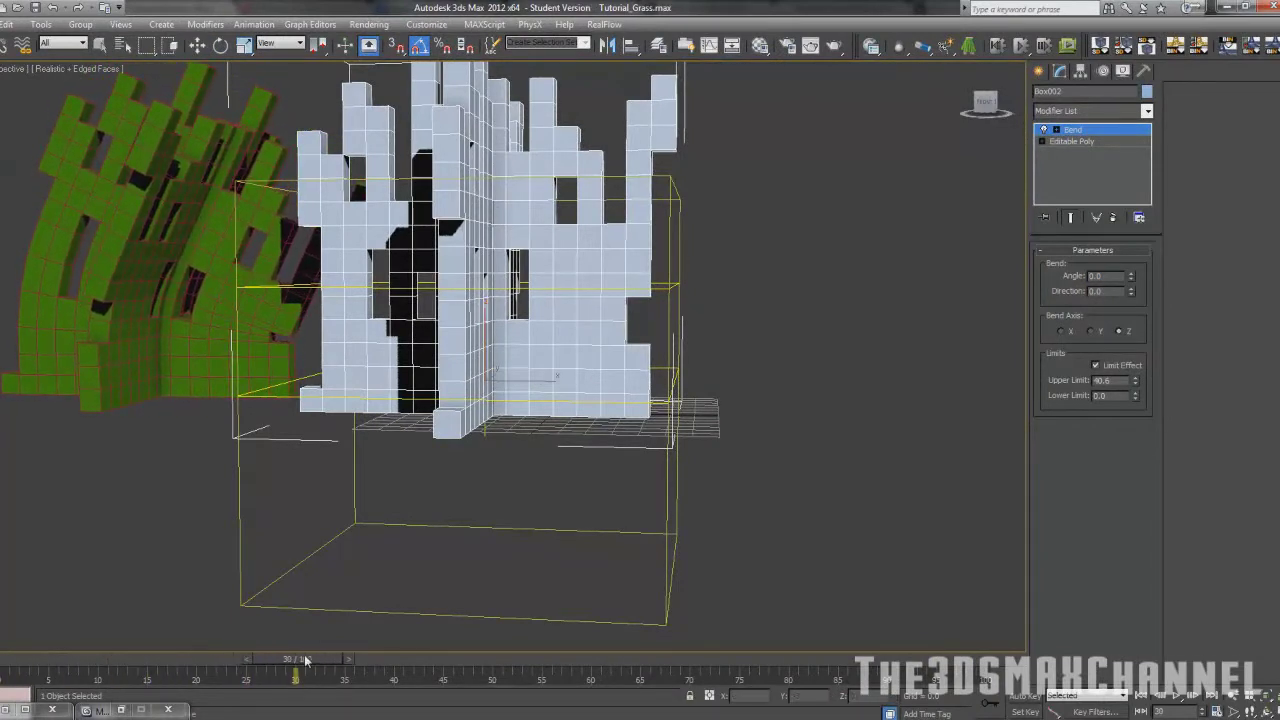
key(w)
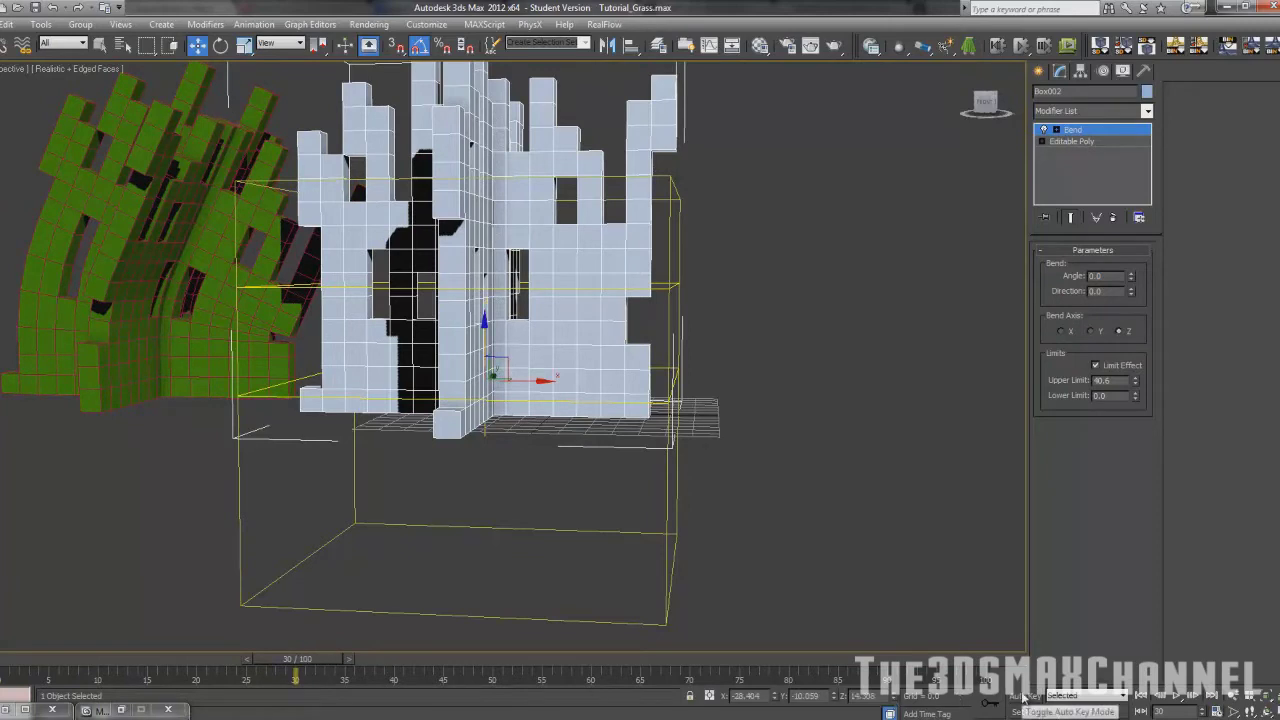
click(1024, 697)
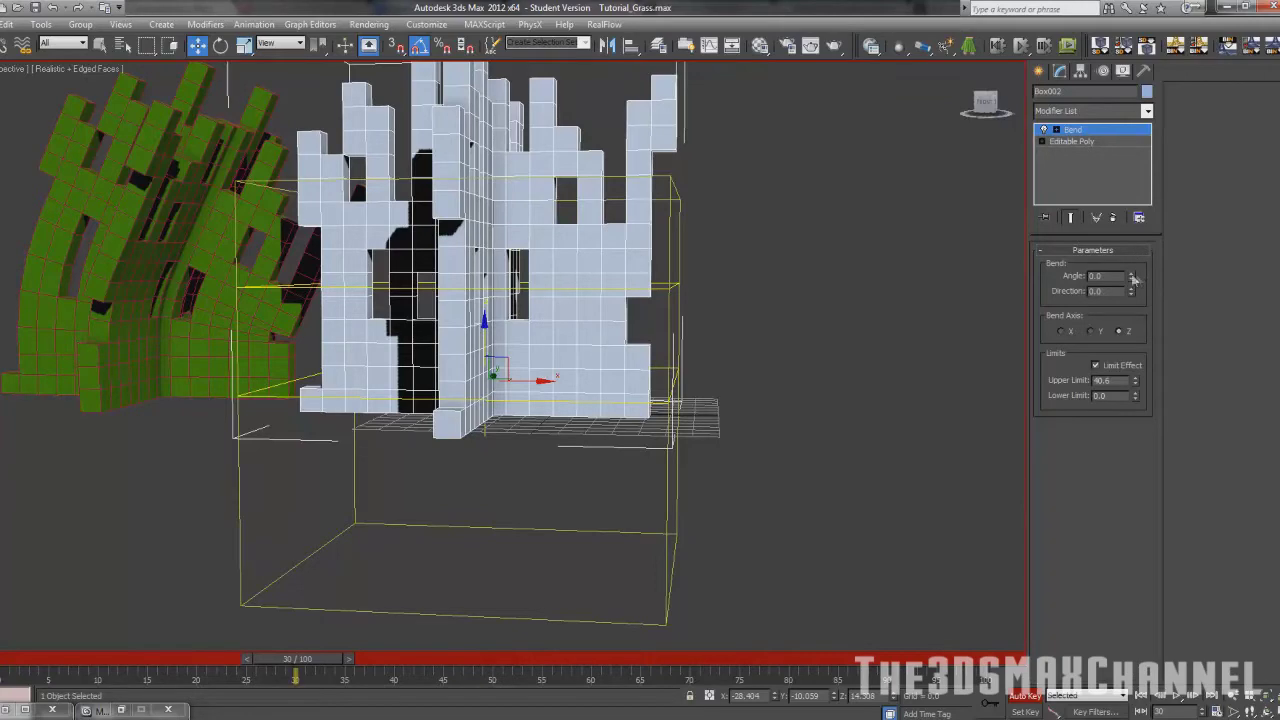
drag(1131, 281, 1123, 236)
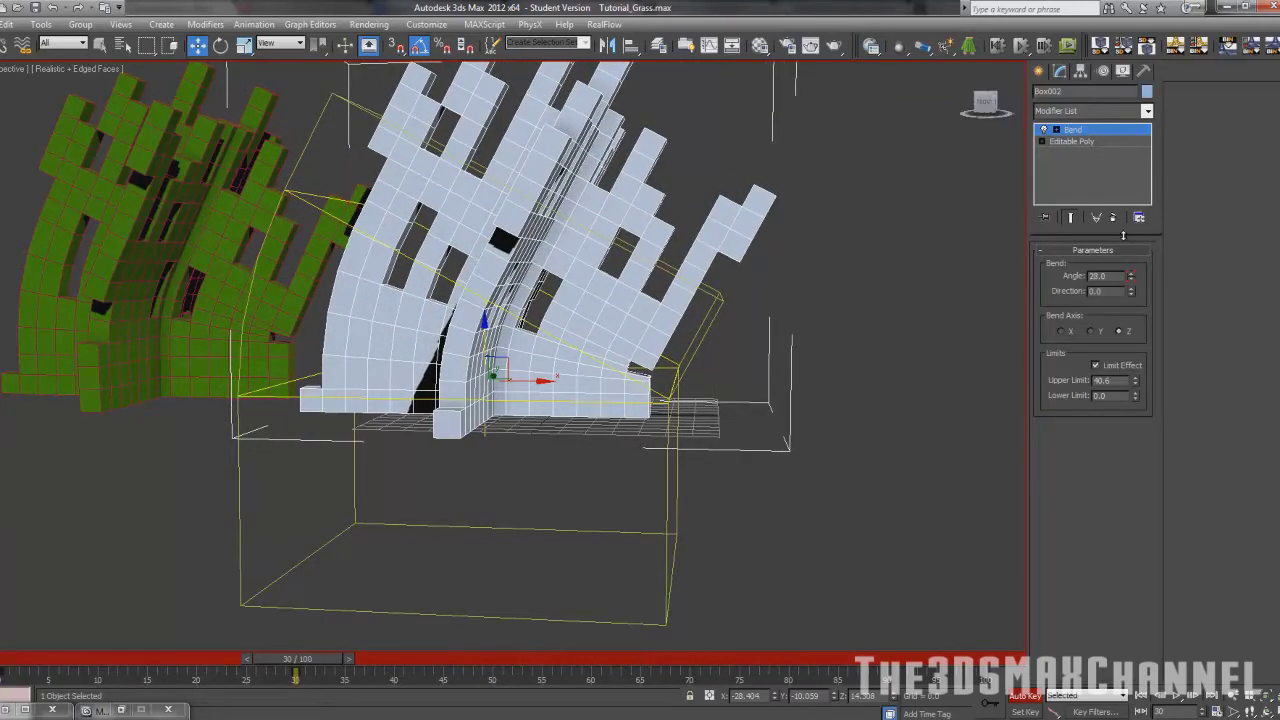
Return the animation to frame 0 and turn off Auto Key.
alt+middle_drag(668, 304, 370, 636)
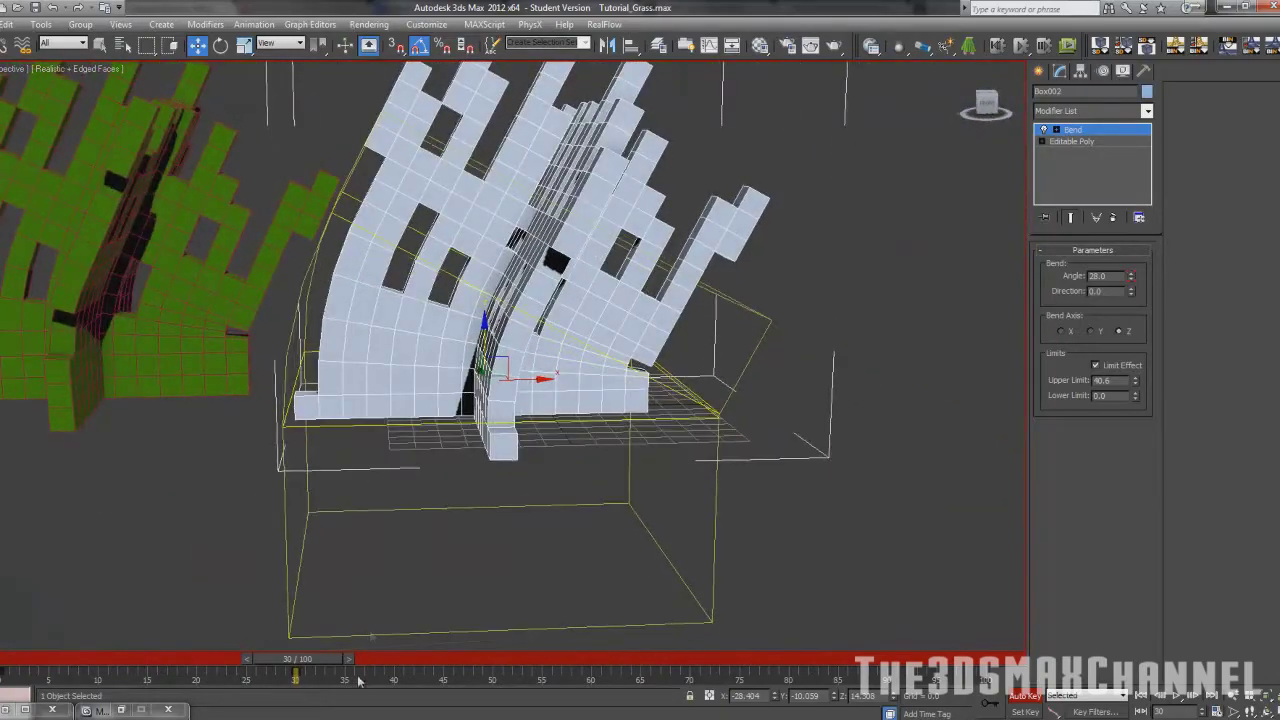
drag(317, 662, 78, 658)
key(w)
click(1040, 697)
middle_drag(432, 244, 361, 242)
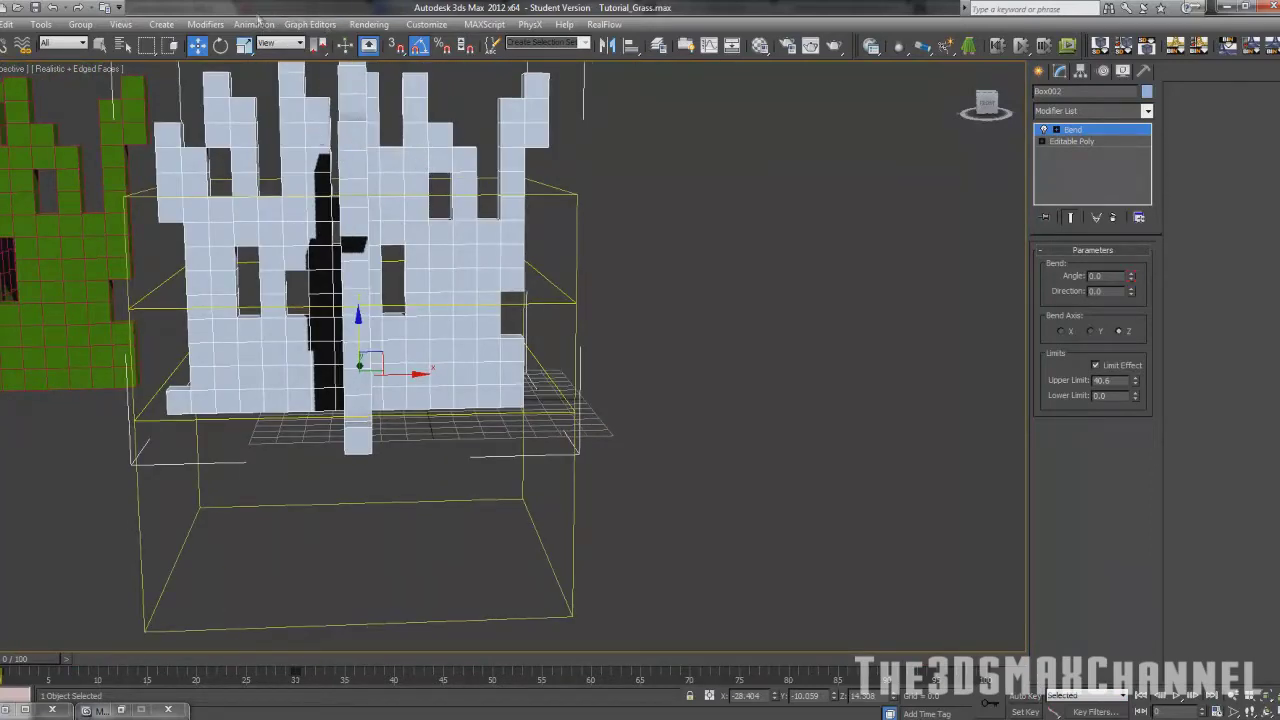
Open the Curve Editor and display the Angle curve of the grass's Bend modifier.
click(301, 25)
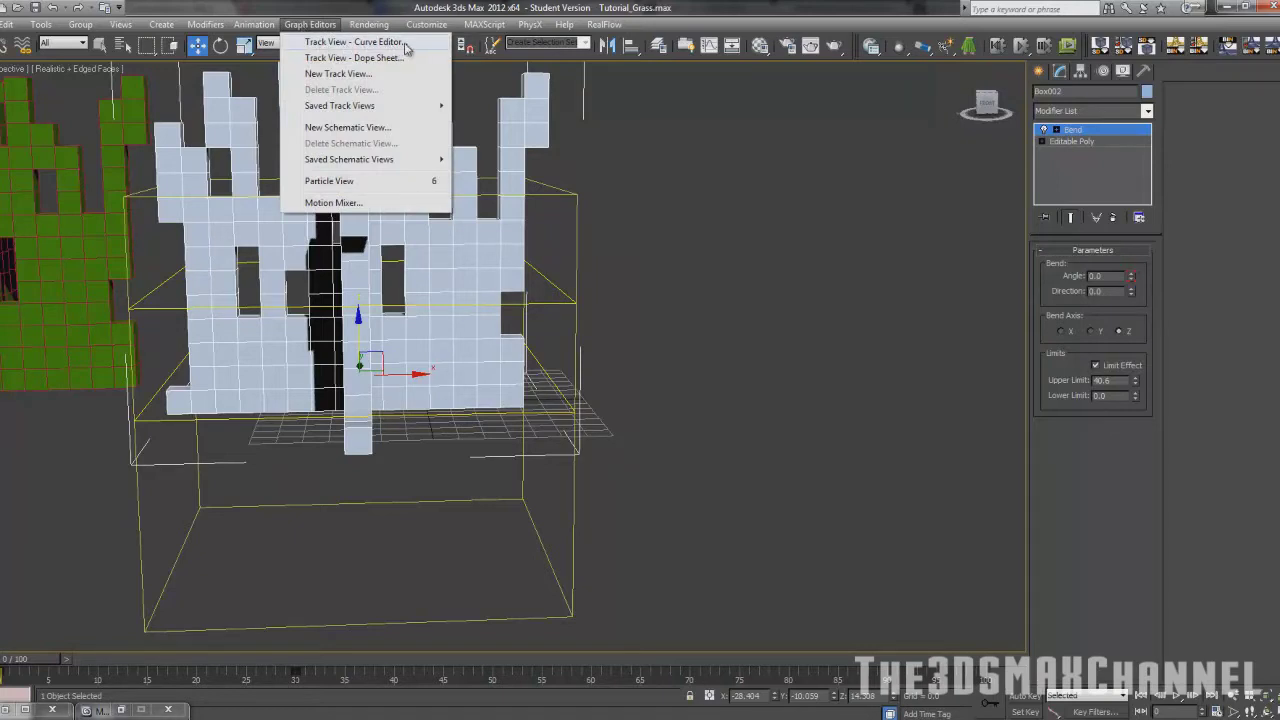
click(370, 42)
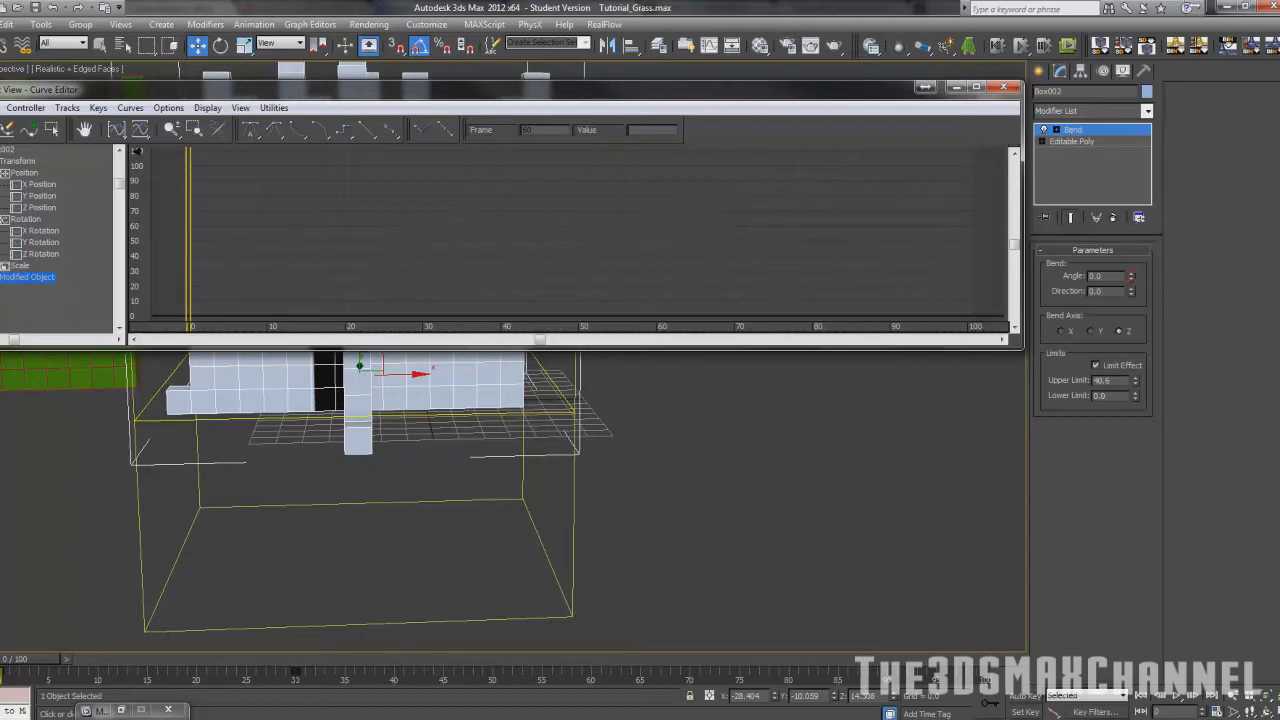
click(1, 277)
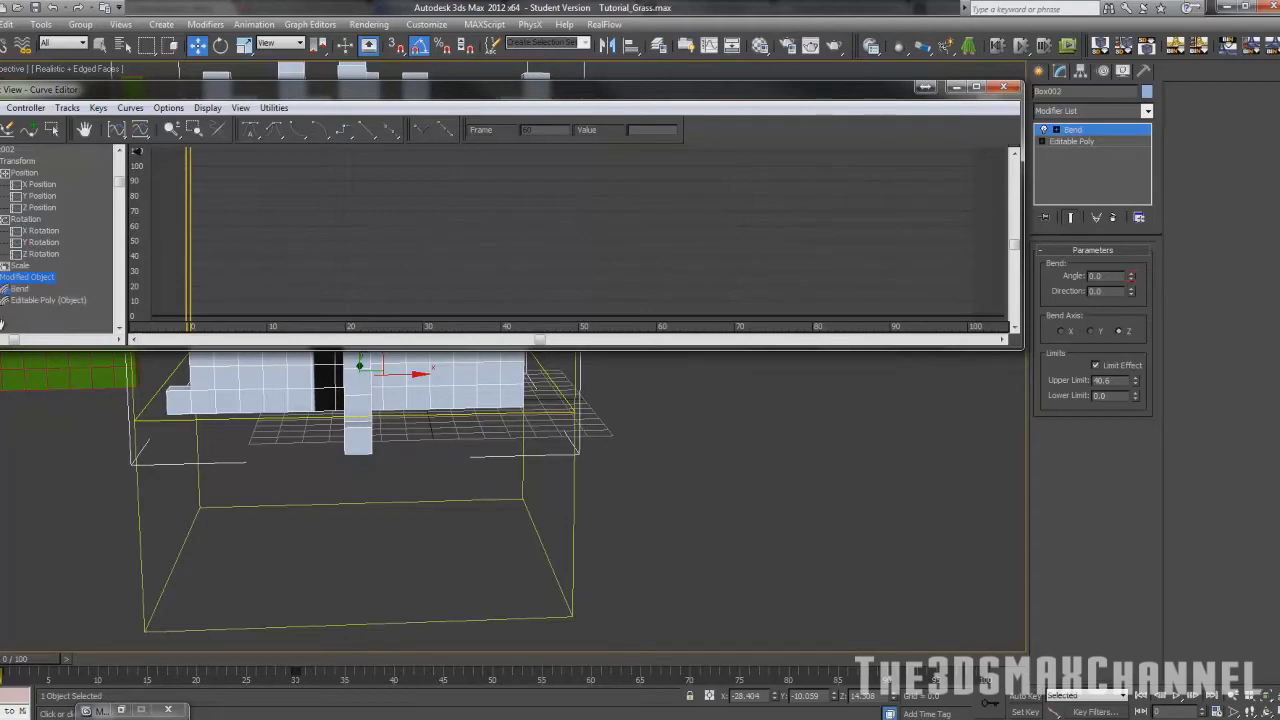
click(1, 289)
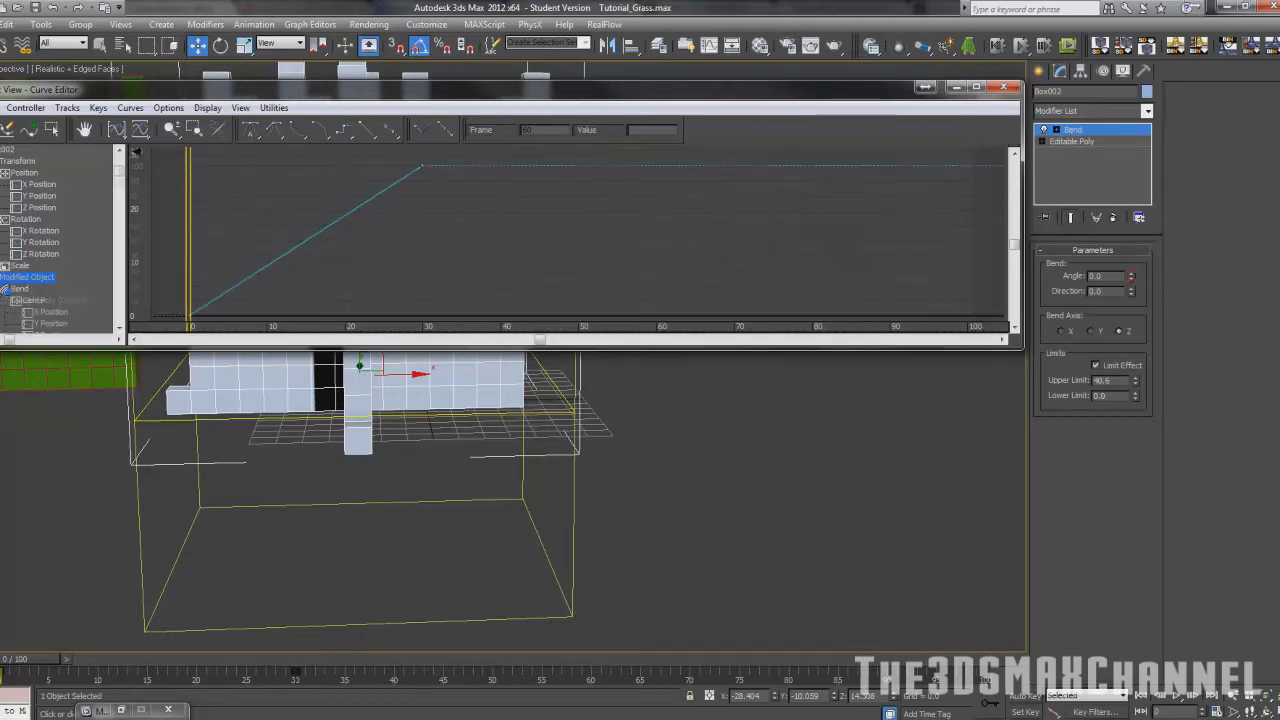
drag(40, 292, 60, 186)
scroll(40, 250, down, 4)
click(33, 277)
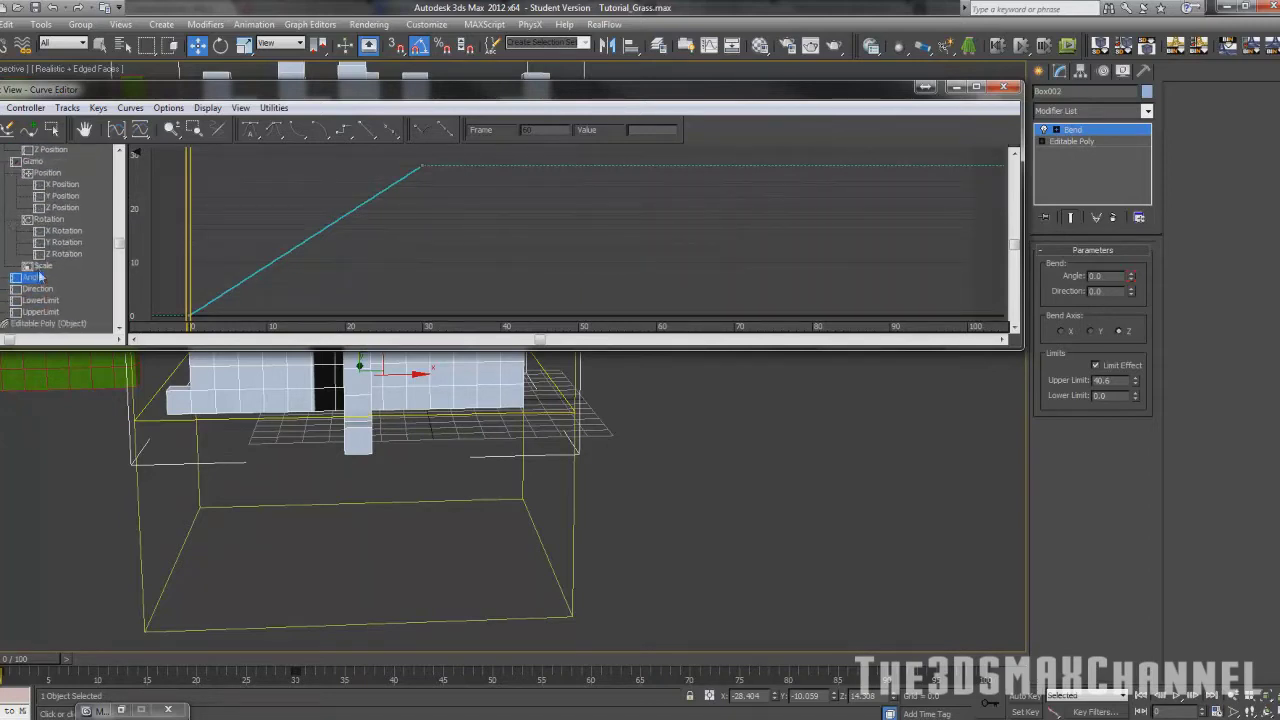
Examine the Bend modifier's Center, Gizmo and limit tracks in the Curve Editor, returning to the Angle track.
scroll(3, 268, up, 2)
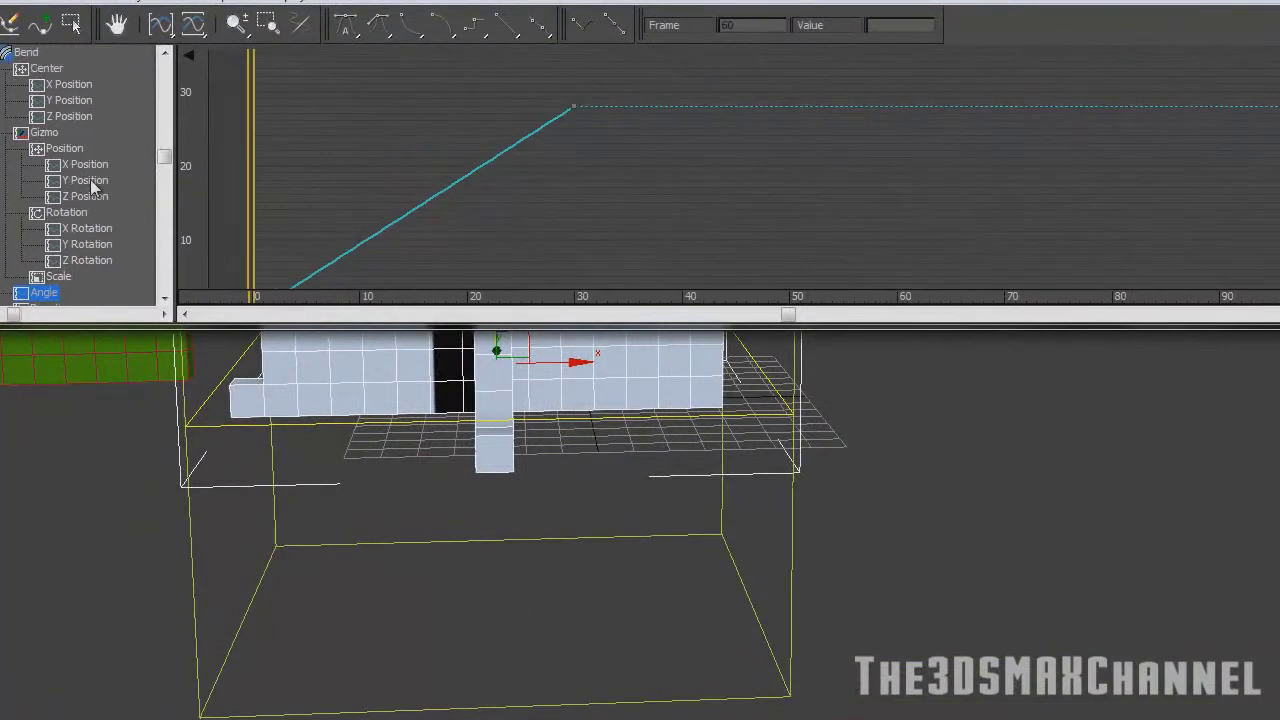
scroll(91, 187, up, 1)
click(18, 84)
middle_drag(507, 238, 626, 228)
click(40, 103)
click(47, 118)
click(60, 150)
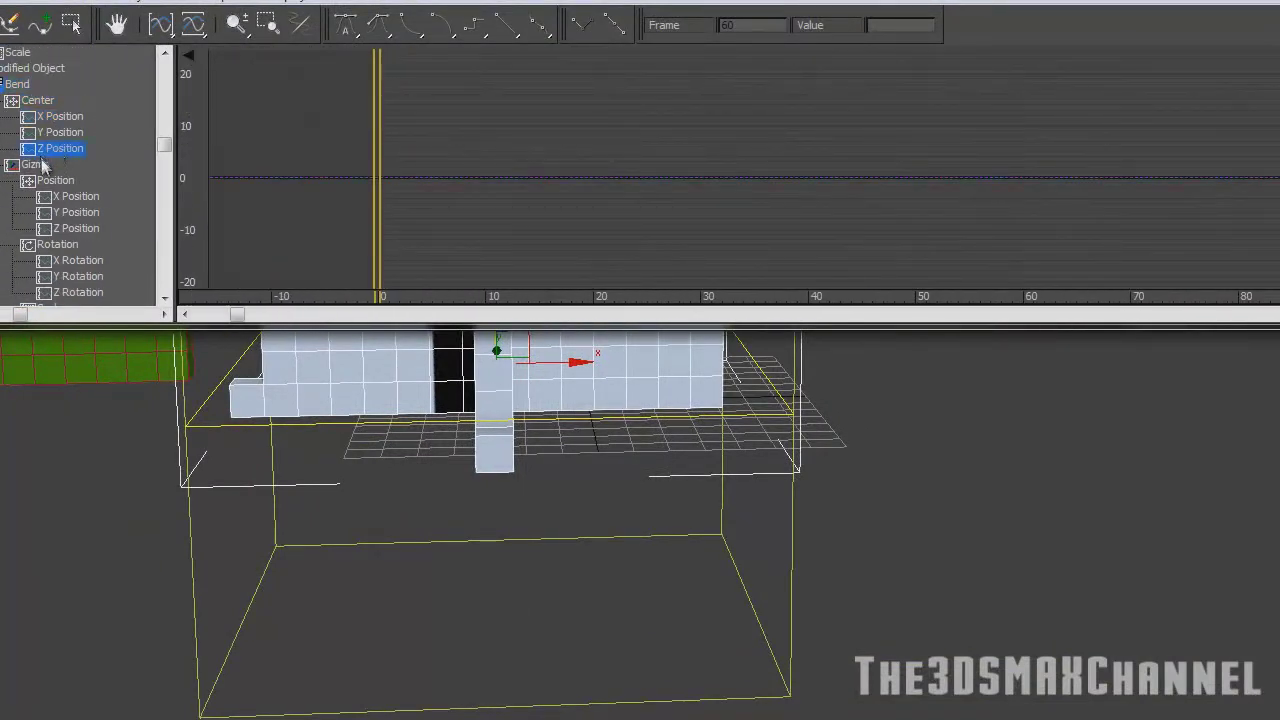
click(40, 165)
scroll(35, 118, down, 3)
middle_drag(32, 118, 31, 90)
middle_drag(48, 228, 46, 165)
click(40, 213)
click(34, 163)
Select both keys of the Bend Angle curve and set its after-range out-of-range type to Ping Pong.
middle_drag(590, 186, 466, 186)
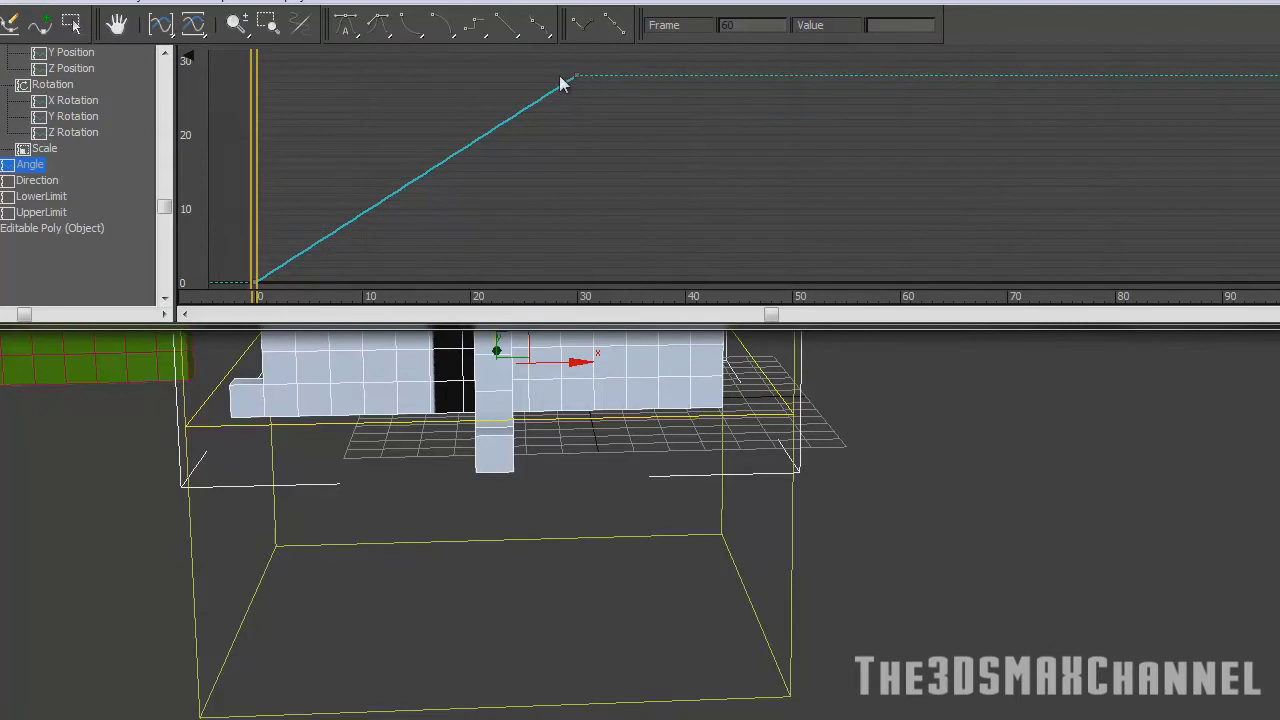
drag(605, 74, 234, 291)
middle_drag(407, 231, 415, 214)
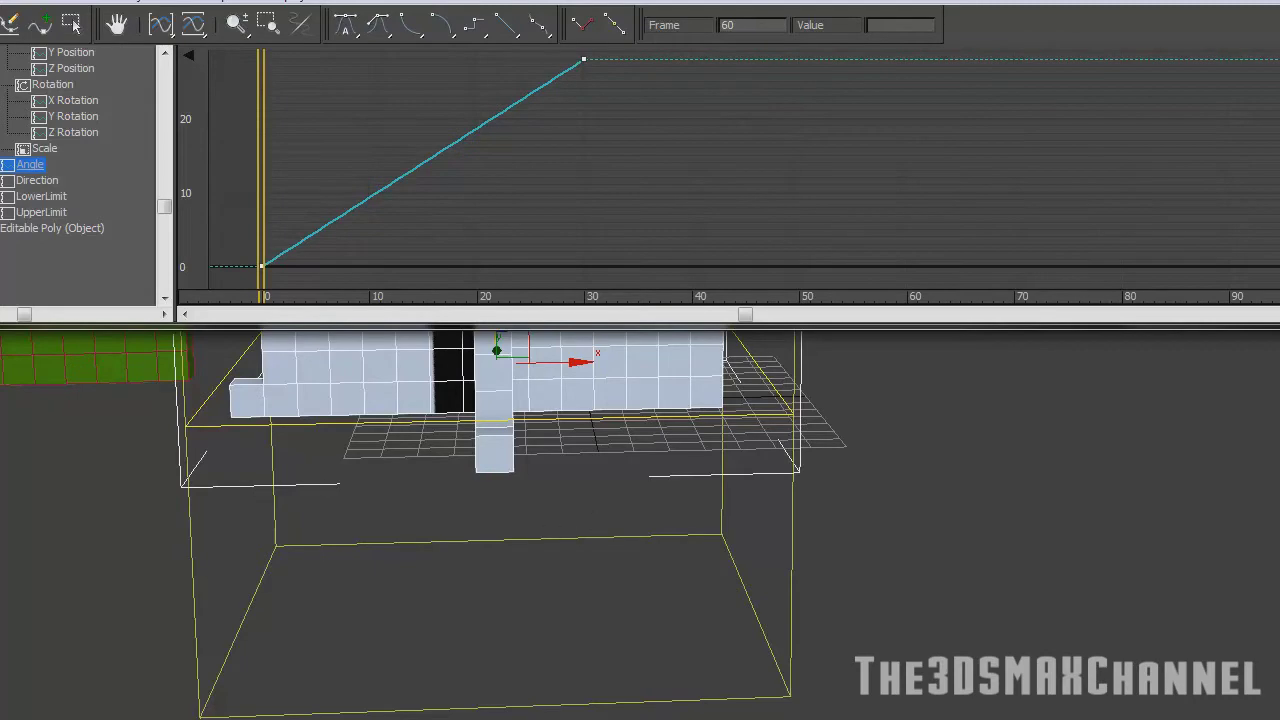
mouse_move(25, 659)
mouse_down()
mouse_move(193, 659)
mouse_move(25, 659)
mouse_up()
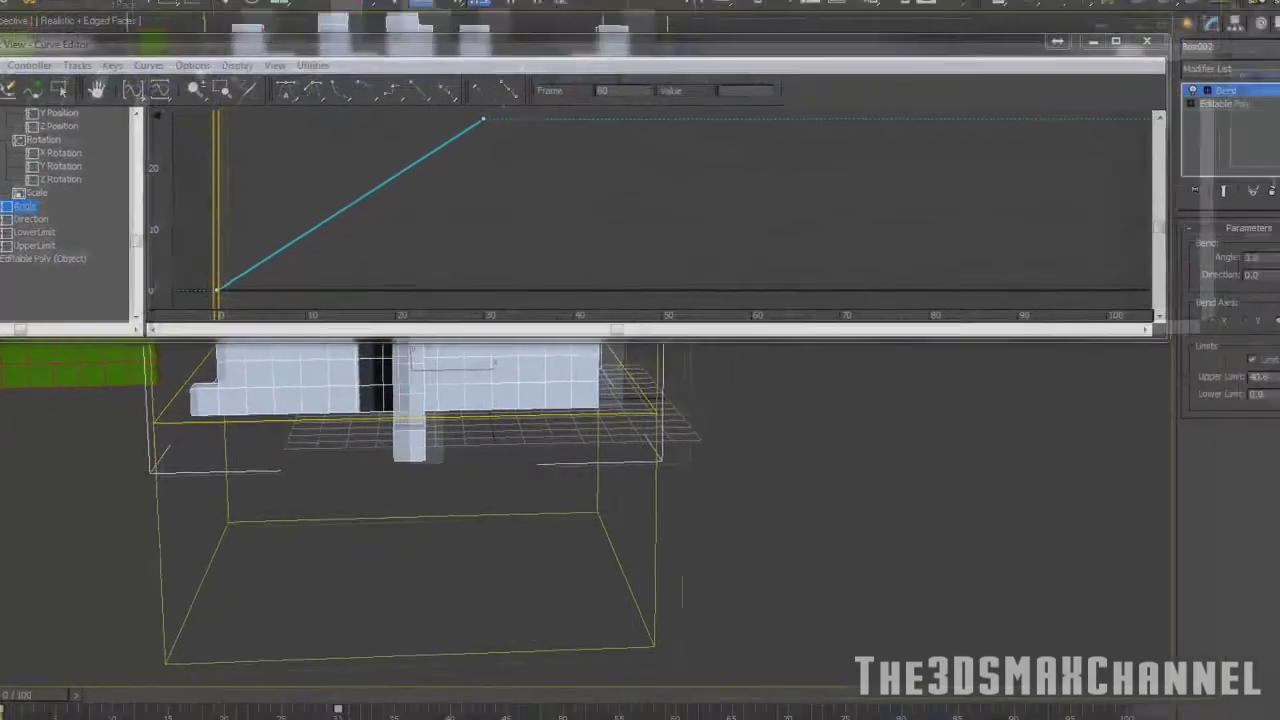
click(25, 107)
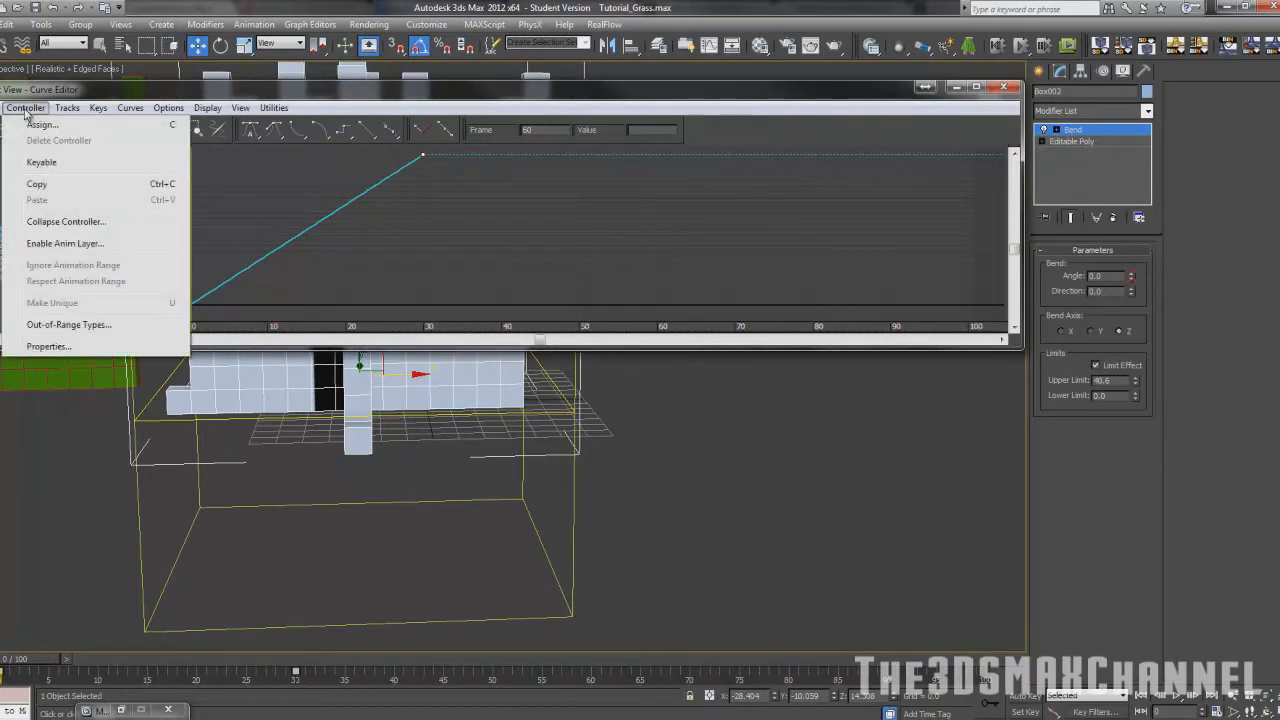
click(128, 326)
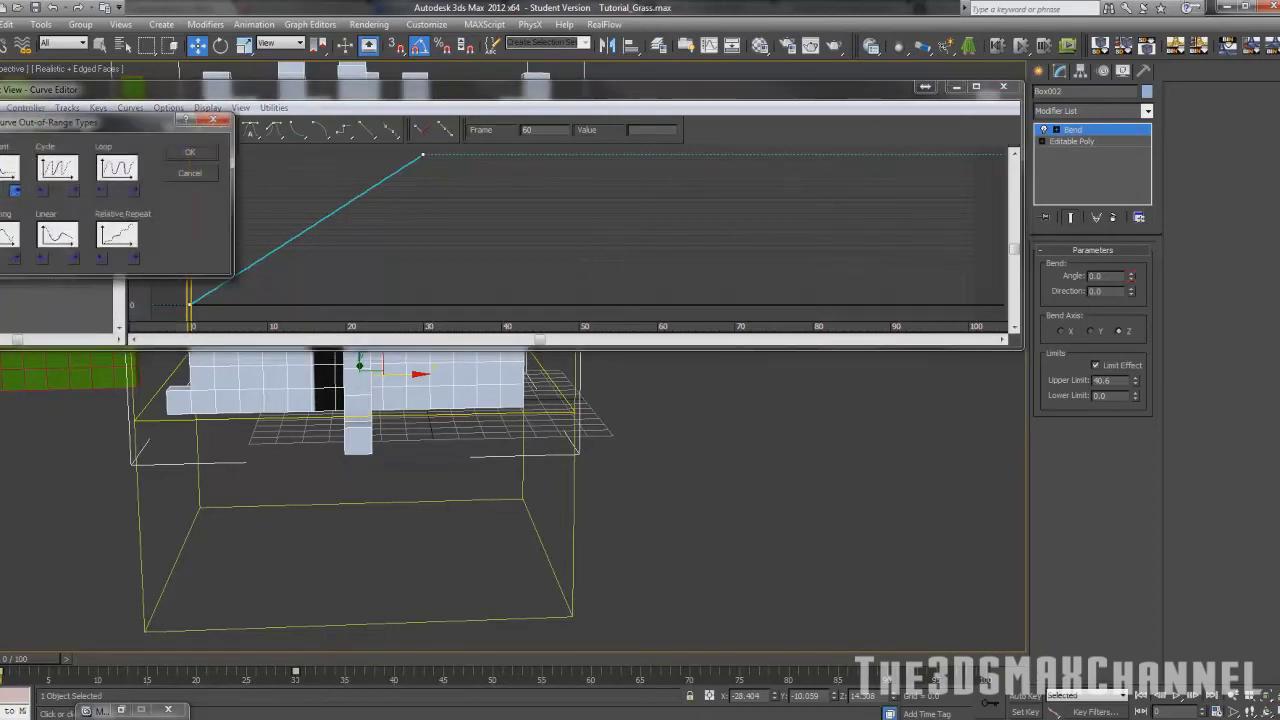
click(16, 259)
click(190, 155)
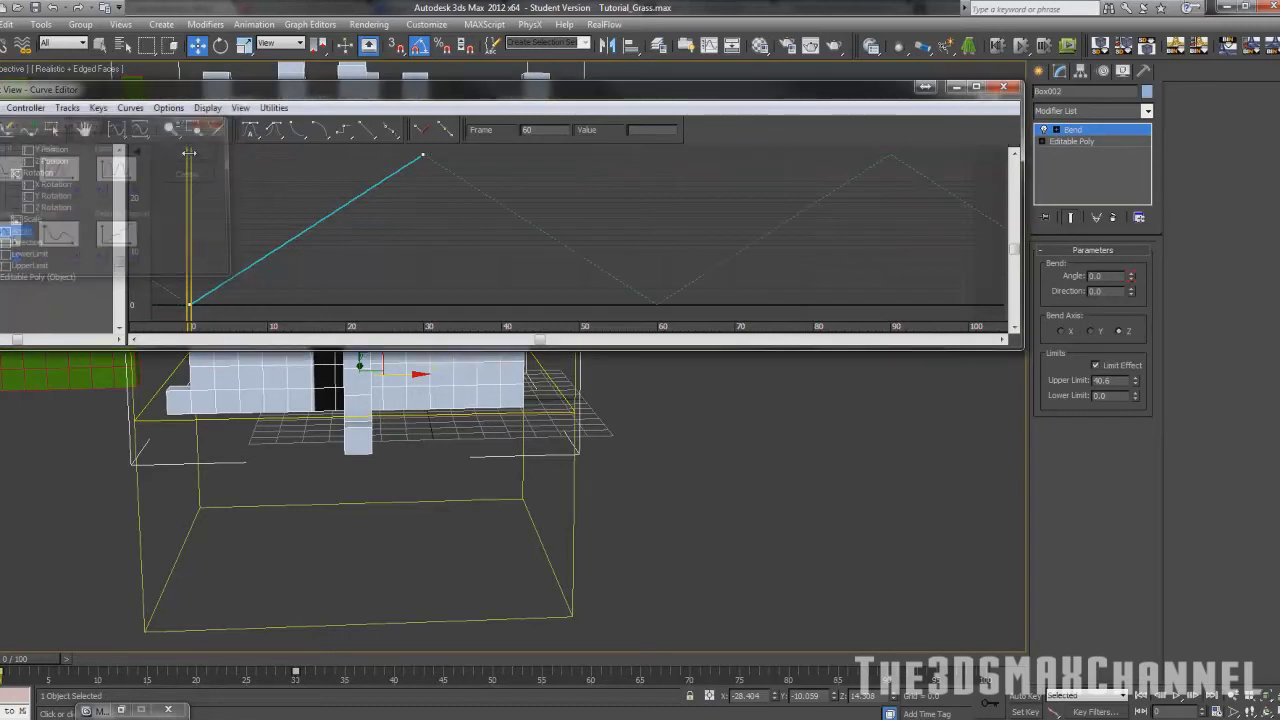
Minimize the Curve Editor and play the grass animation from frame 0 to check the repeating sway.
mouse_move(37, 670)
mouse_down()
mouse_move(605, 685)
mouse_move(30, 682)
mouse_up()
key(w)
click(955, 87)
mouse_move(24, 671)
mouse_down()
mouse_move(994, 654)
mouse_move(500, 678)
mouse_move(4, 675)
mouse_up()
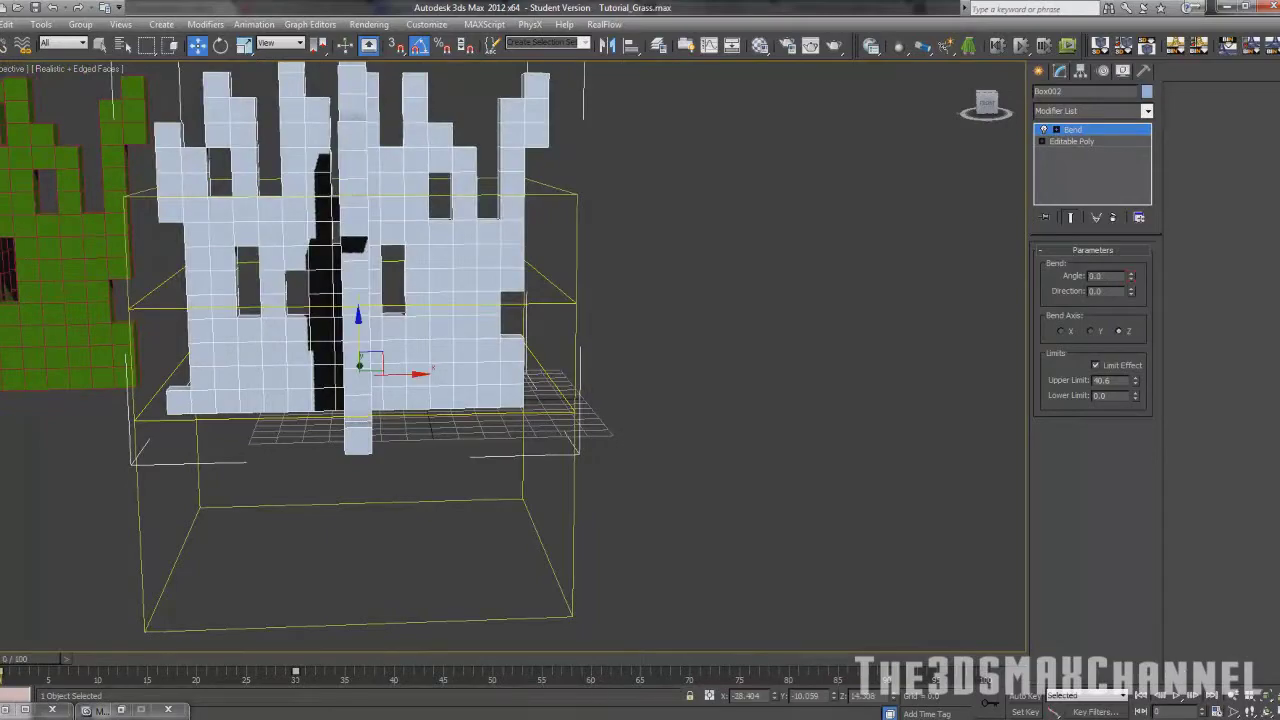
click(1177, 698)
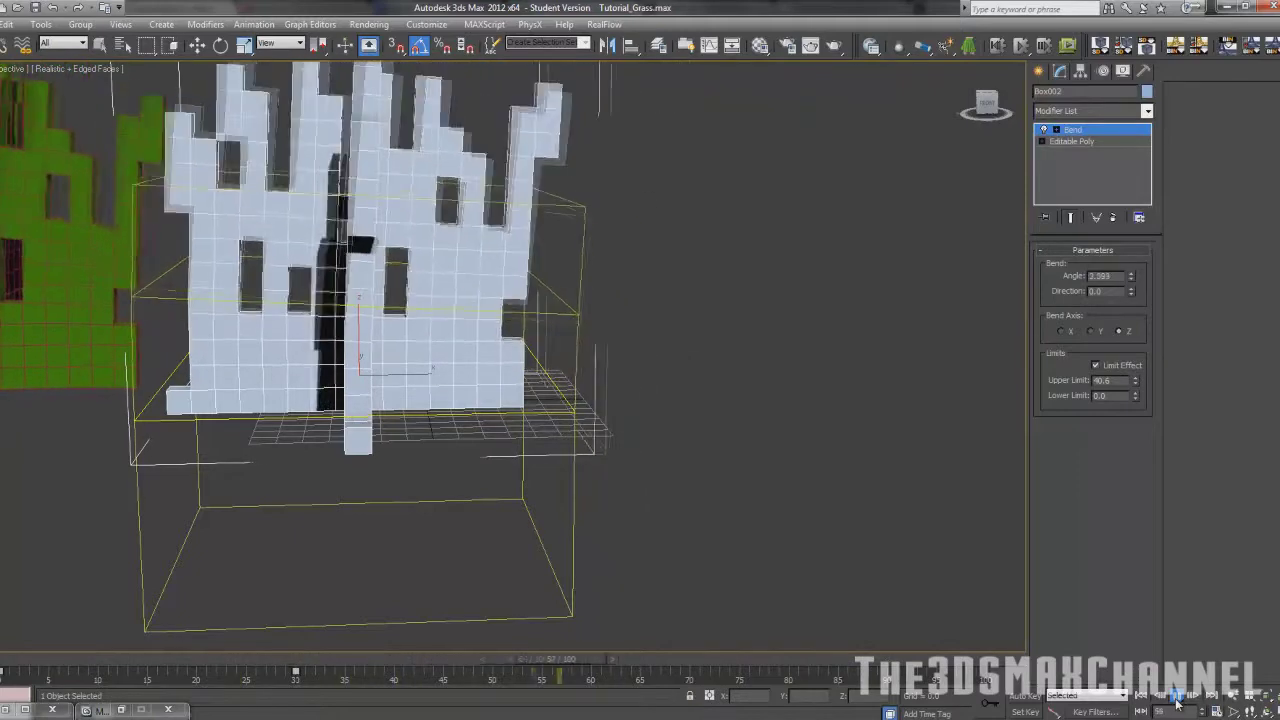
click(1178, 699)
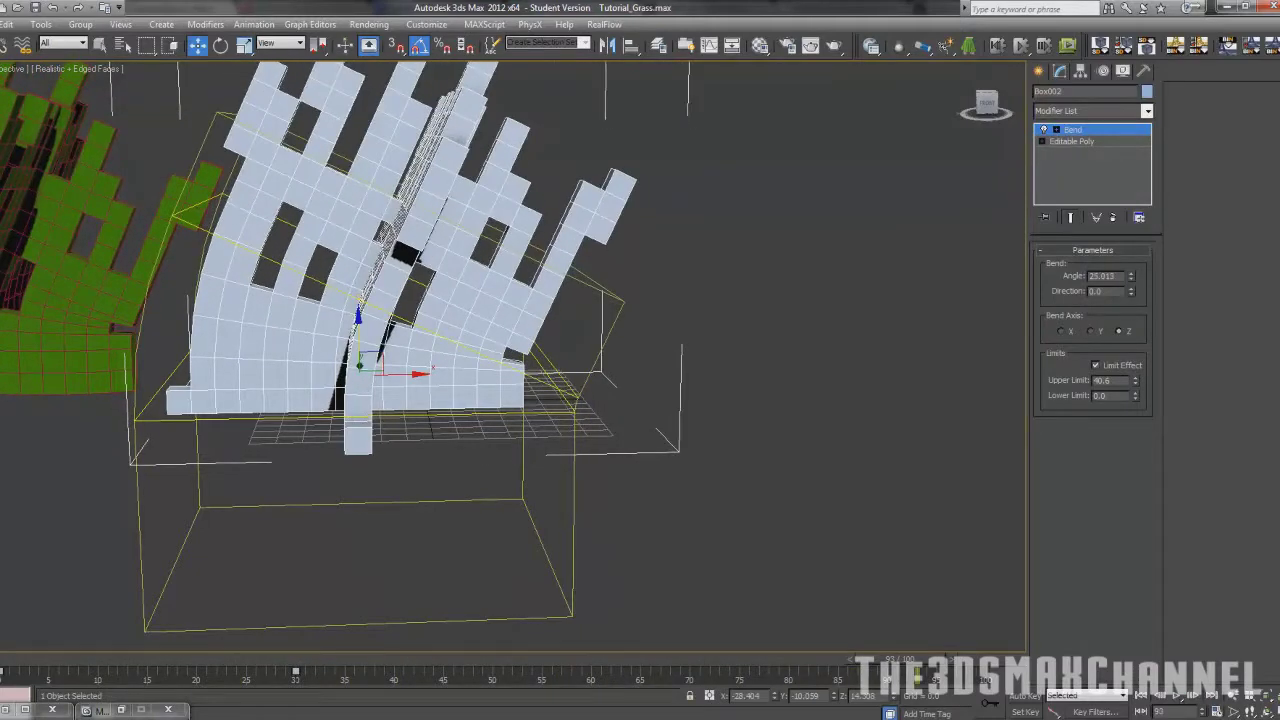
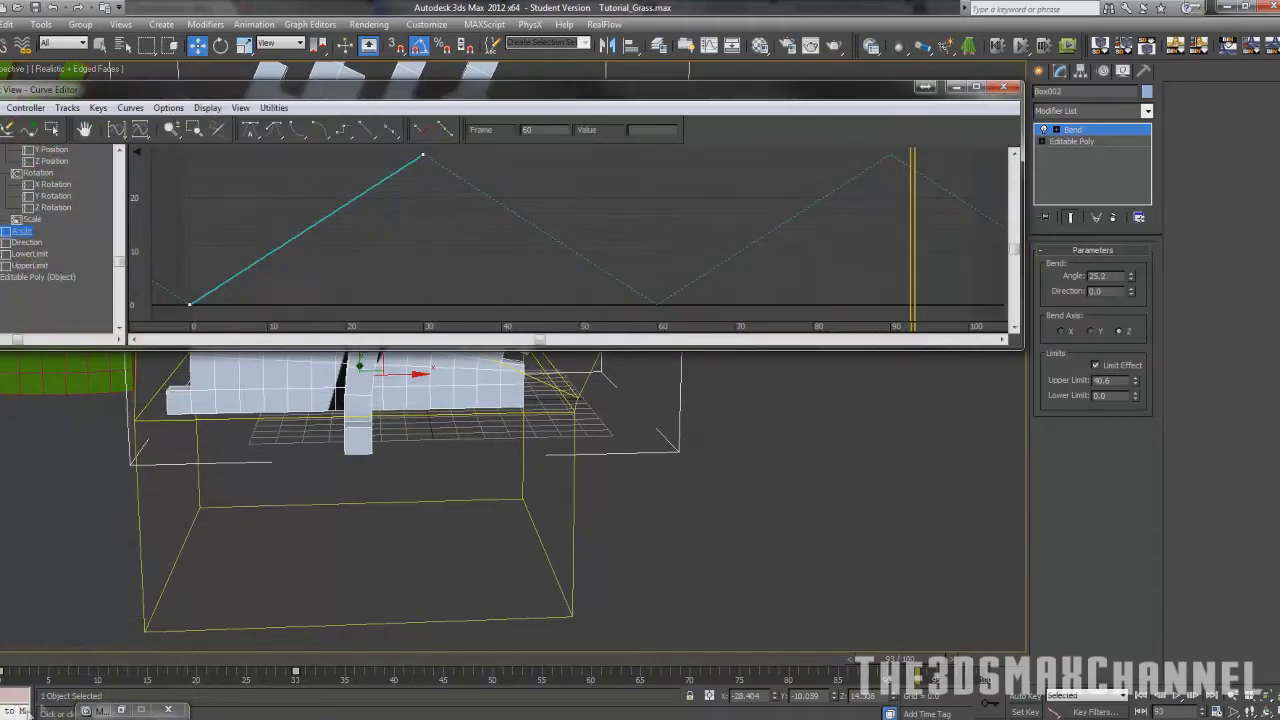
Give the Angle key at frame 0 fast in and out tangents and copy the out tangent to the next key.
right_click(190, 304)
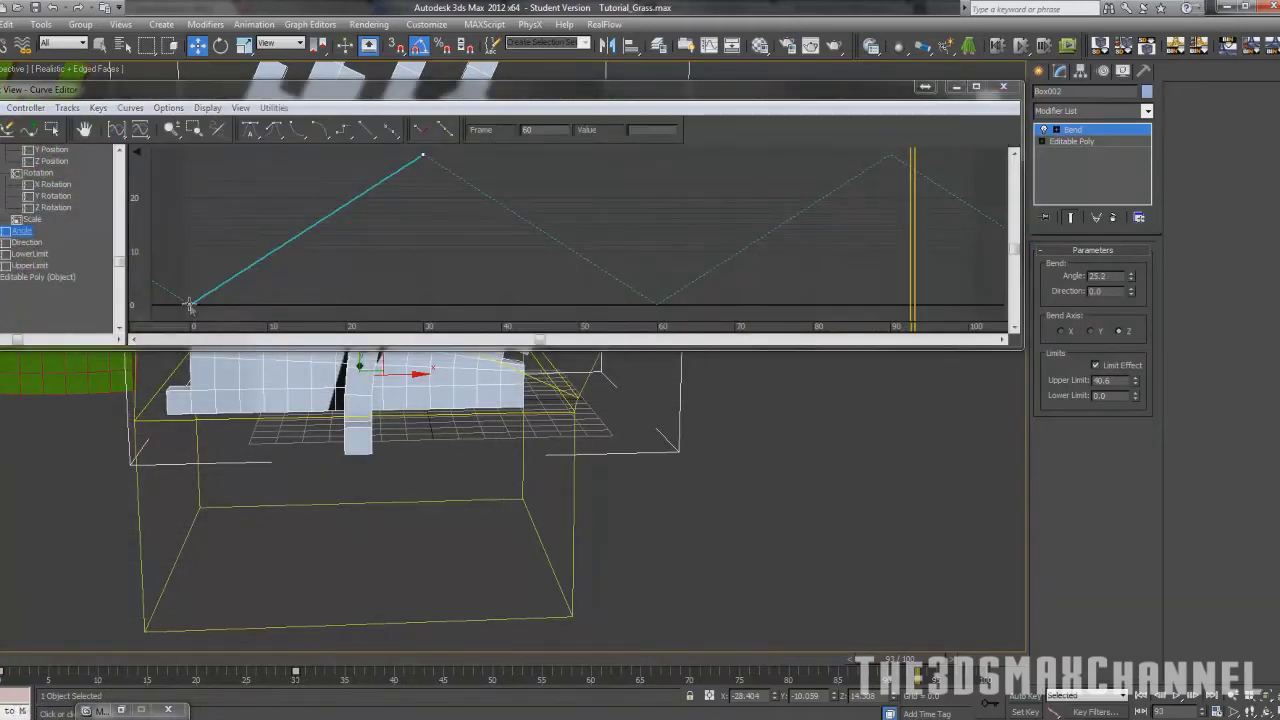
click(245, 316)
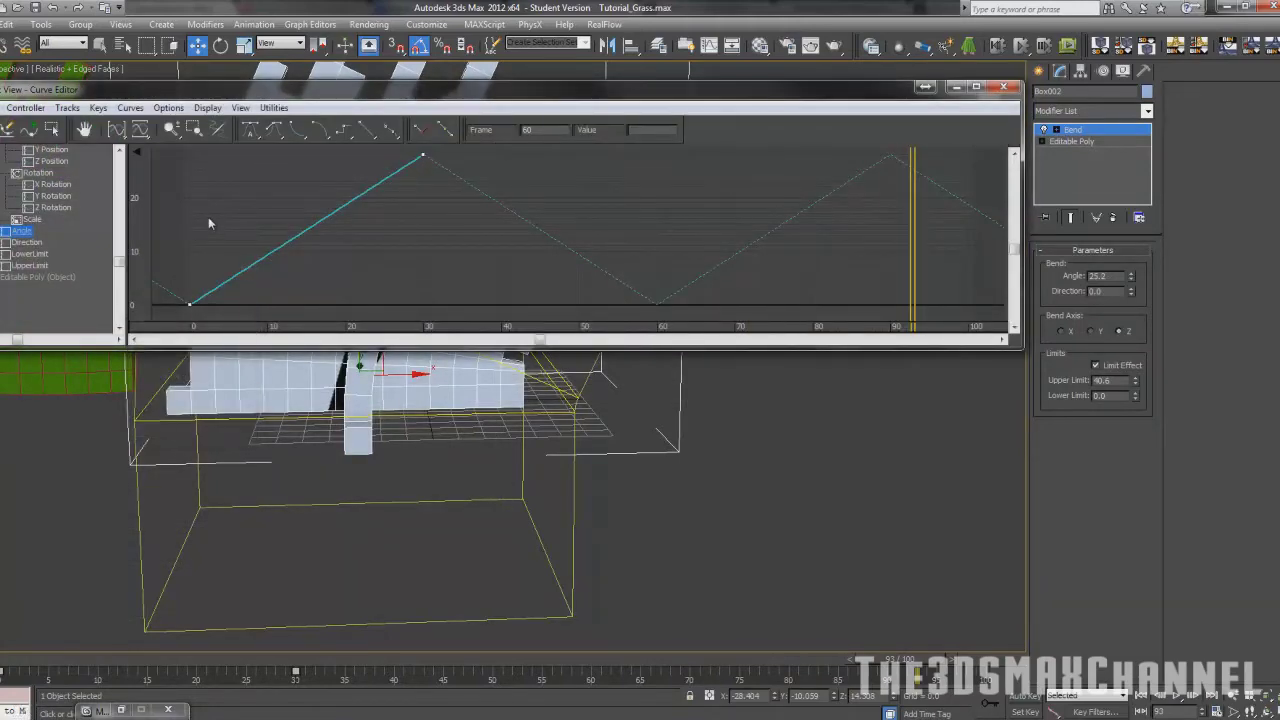
right_click(190, 304)
mouse_move(220, 413)
mouse_down()
mouse_move(228, 470)
mouse_move(224, 418)
mouse_up()
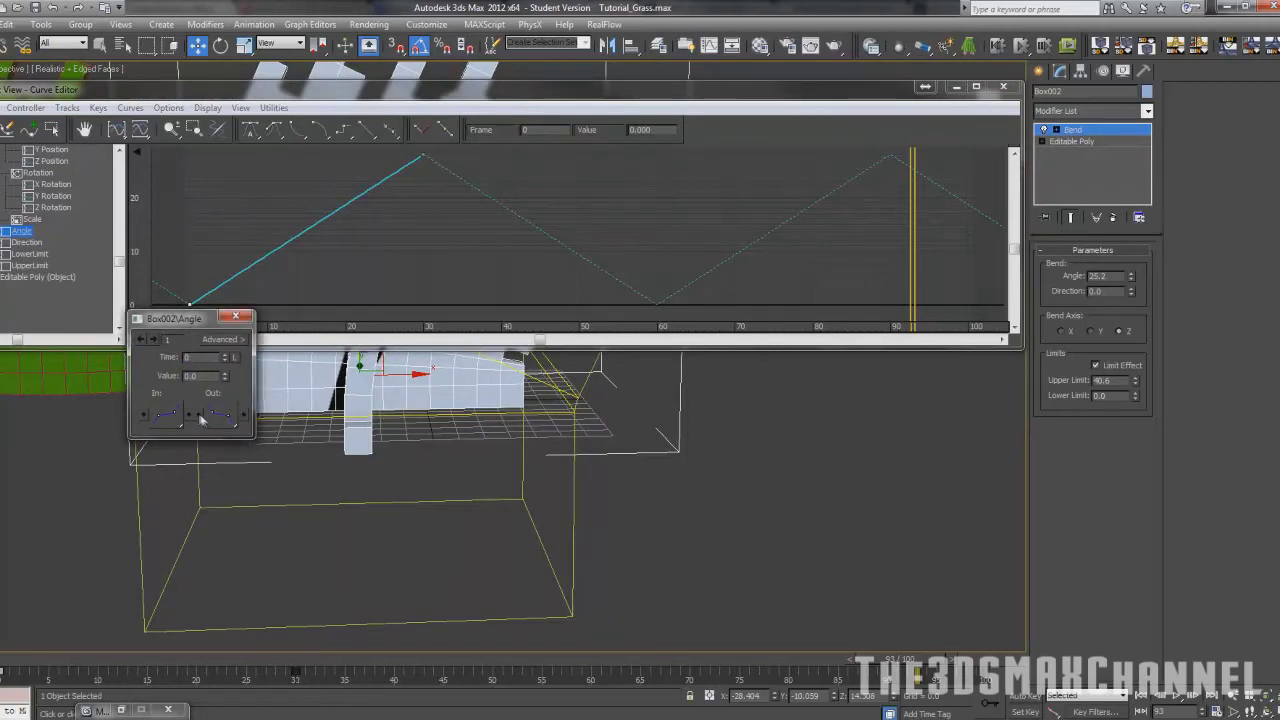
drag(165, 414, 165, 497)
click(235, 316)
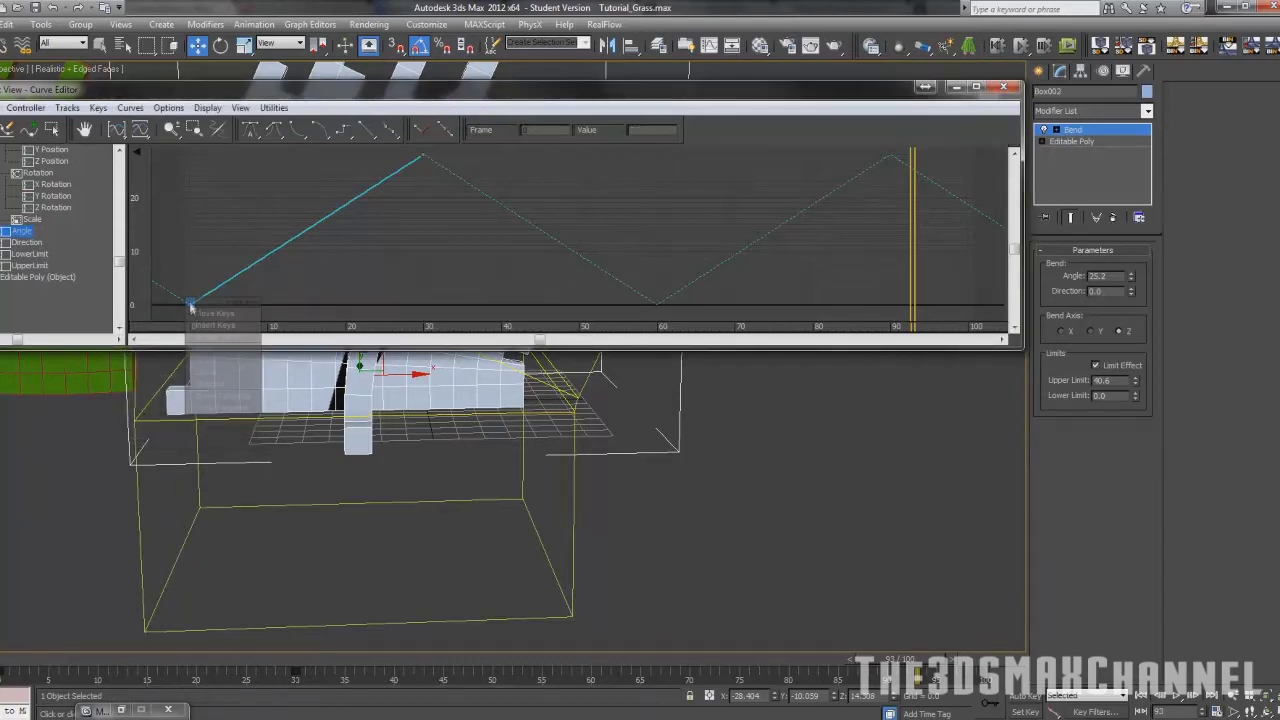
right_click(190, 306)
drag(225, 420, 233, 484)
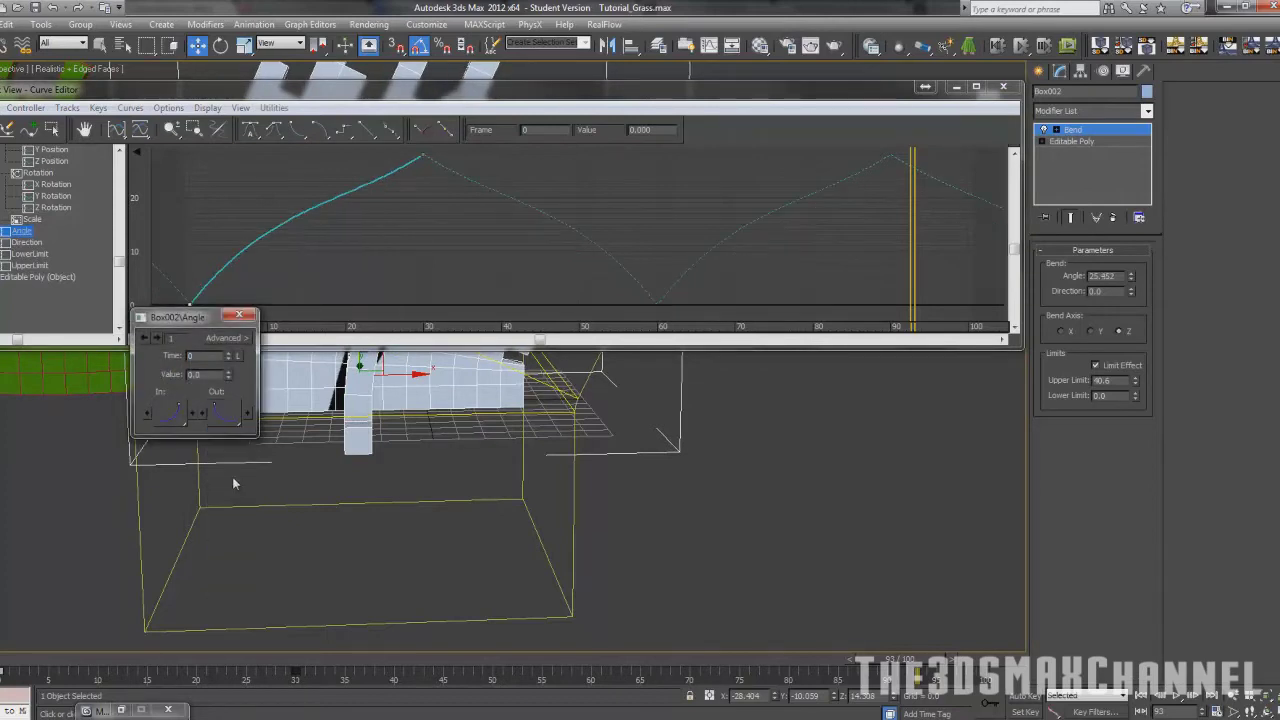
click(250, 414)
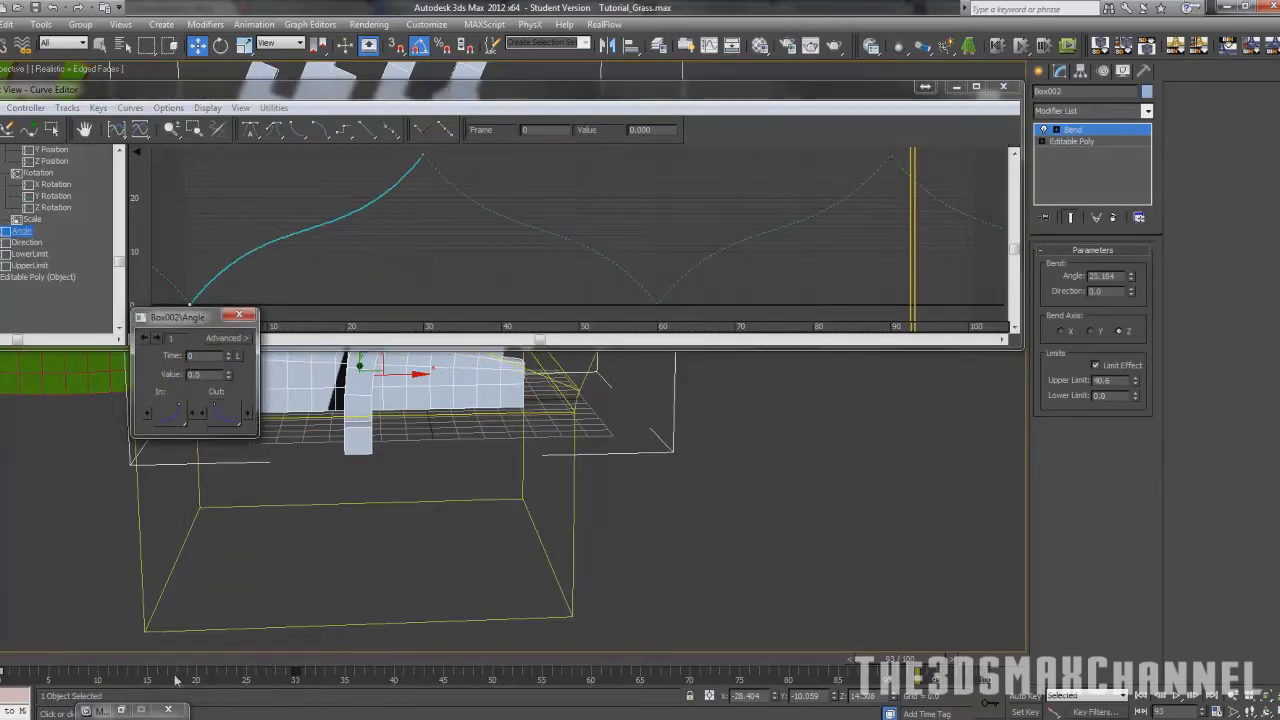
Scrub and play the animation in the viewport to check the sway with the new tangents, returning to frame 0.
drag(268, 668, 457, 675)
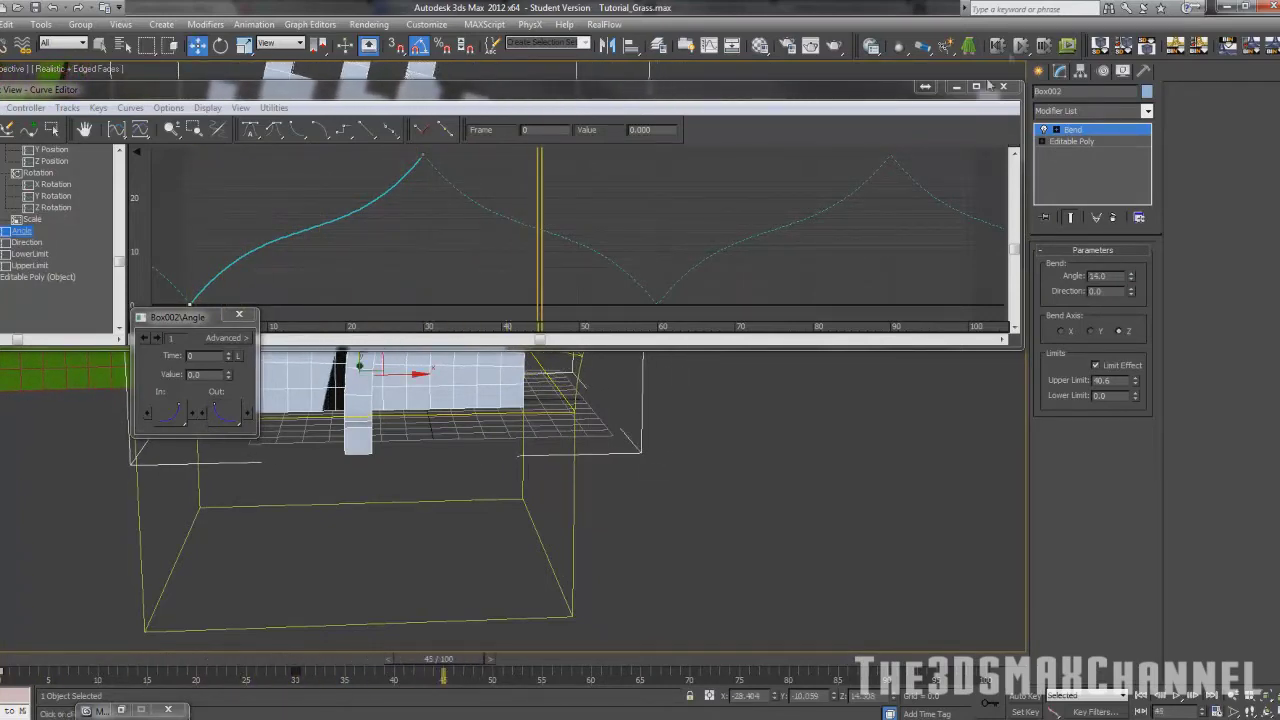
click(957, 90)
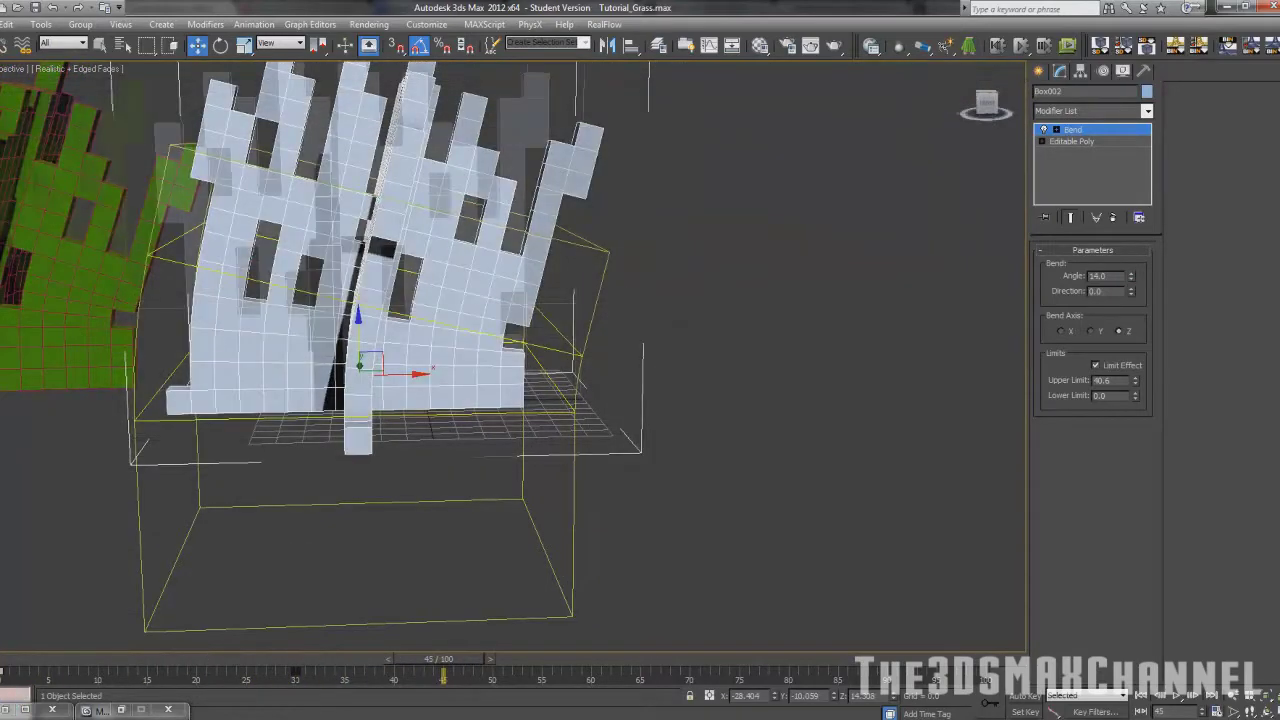
click(1139, 697)
click(1180, 697)
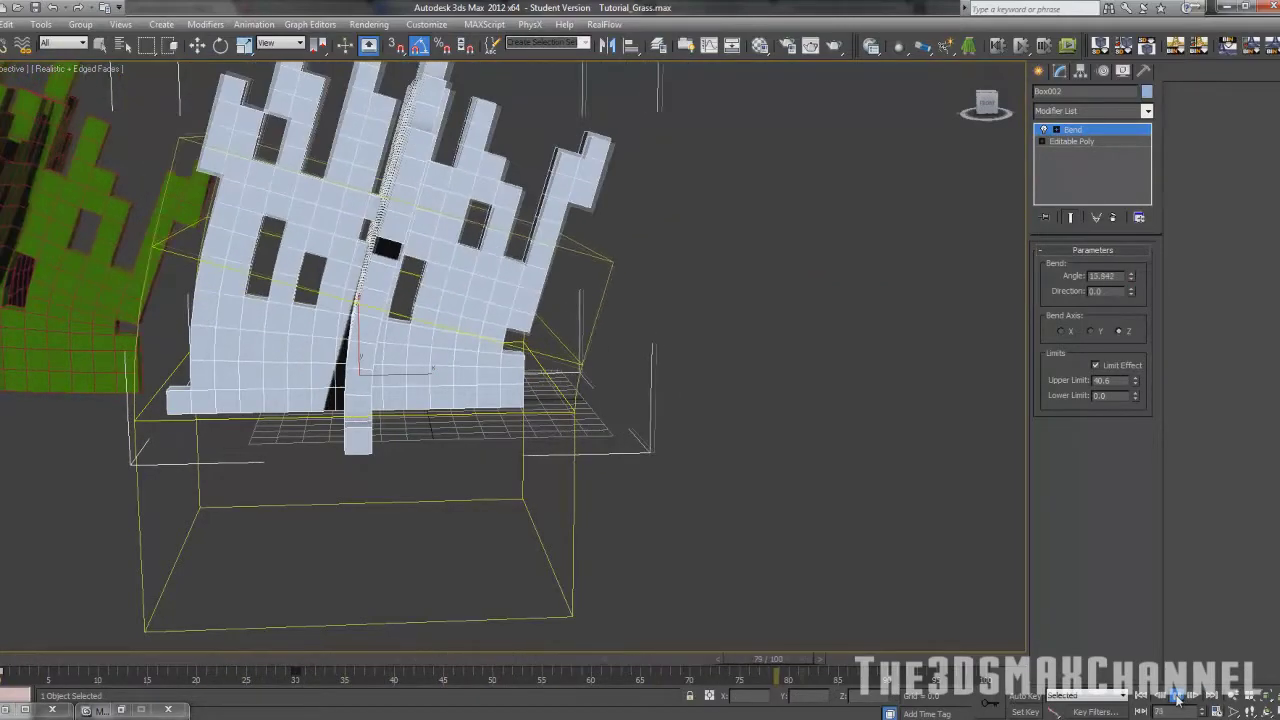
click(1177, 697)
drag(74, 660, 3, 684)
key(w)
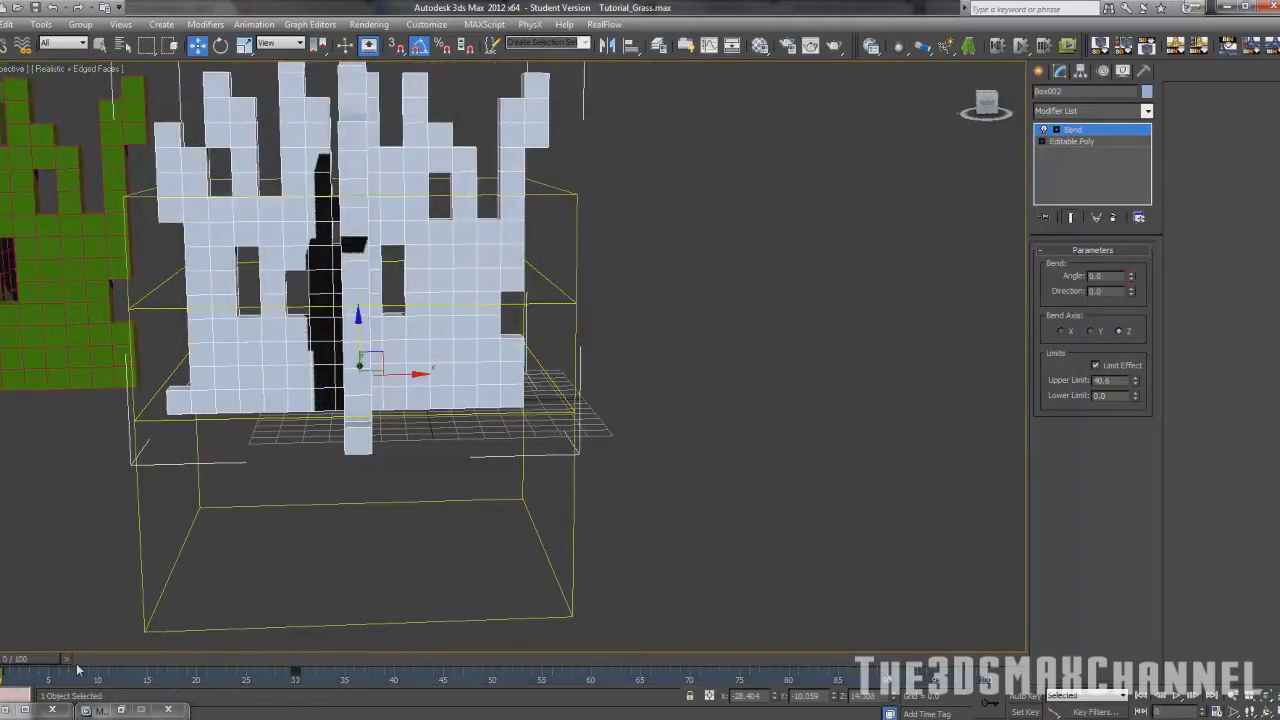
Reset the in and out tangents of the Angle key at frame 0 so the curve between the keys is straight.
click(310, 24)
click(345, 40)
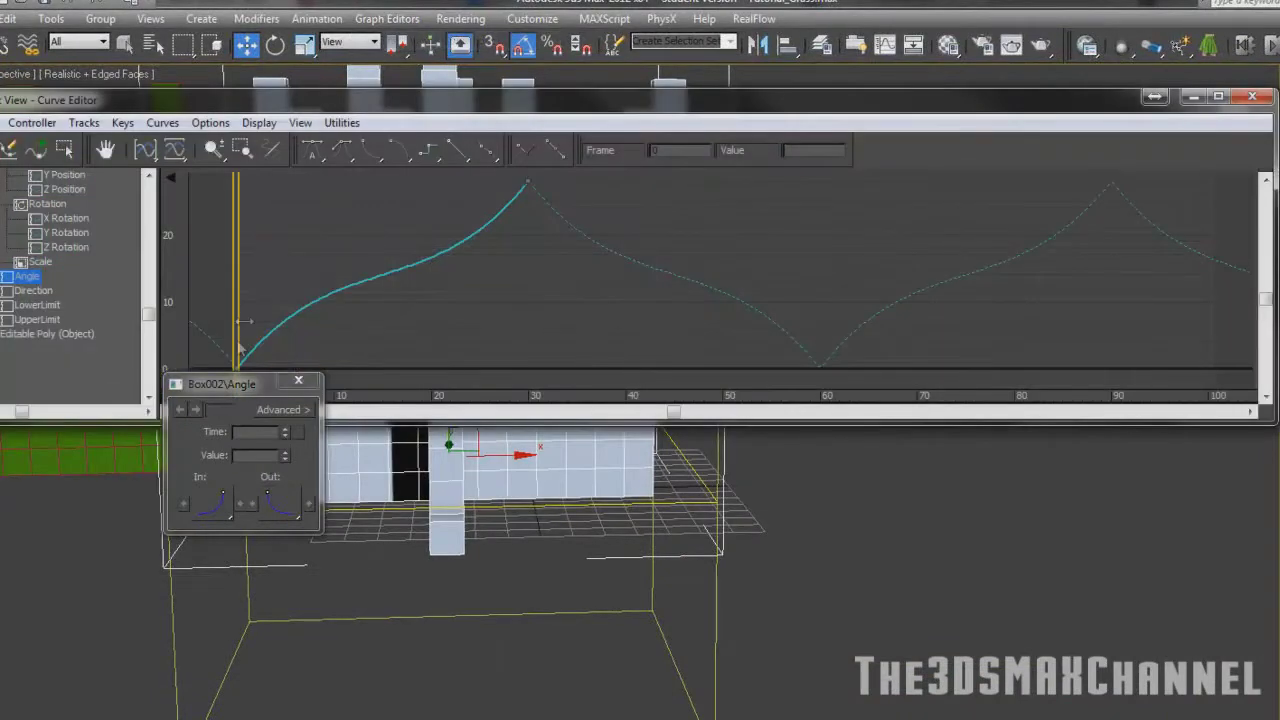
click(298, 380)
right_click(237, 365)
drag(212, 505, 222, 402)
drag(283, 505, 287, 402)
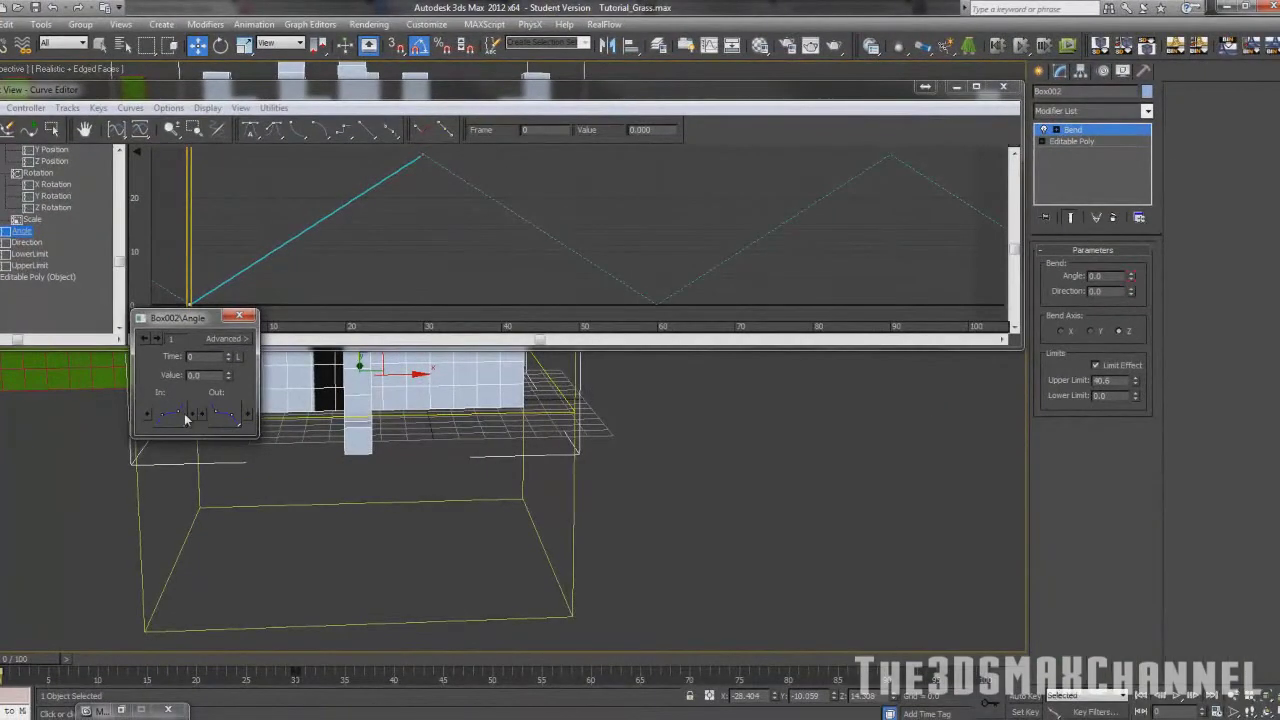
click(242, 320)
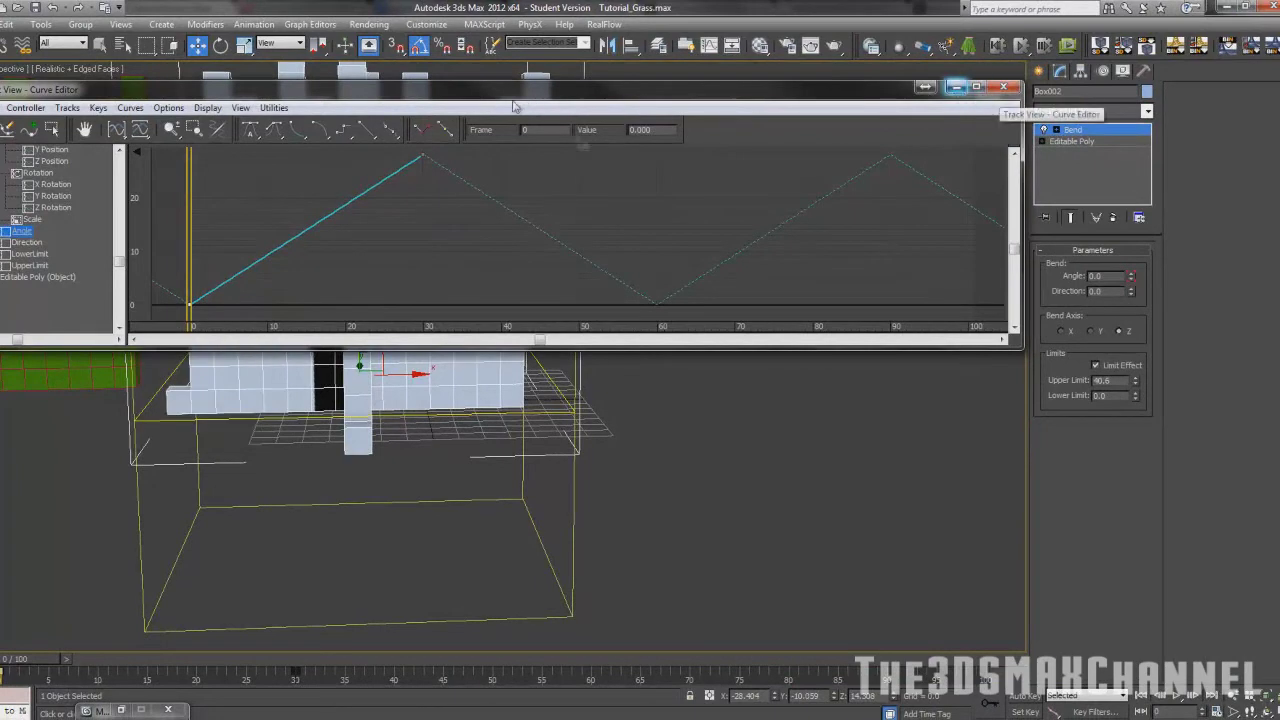
click(955, 86)
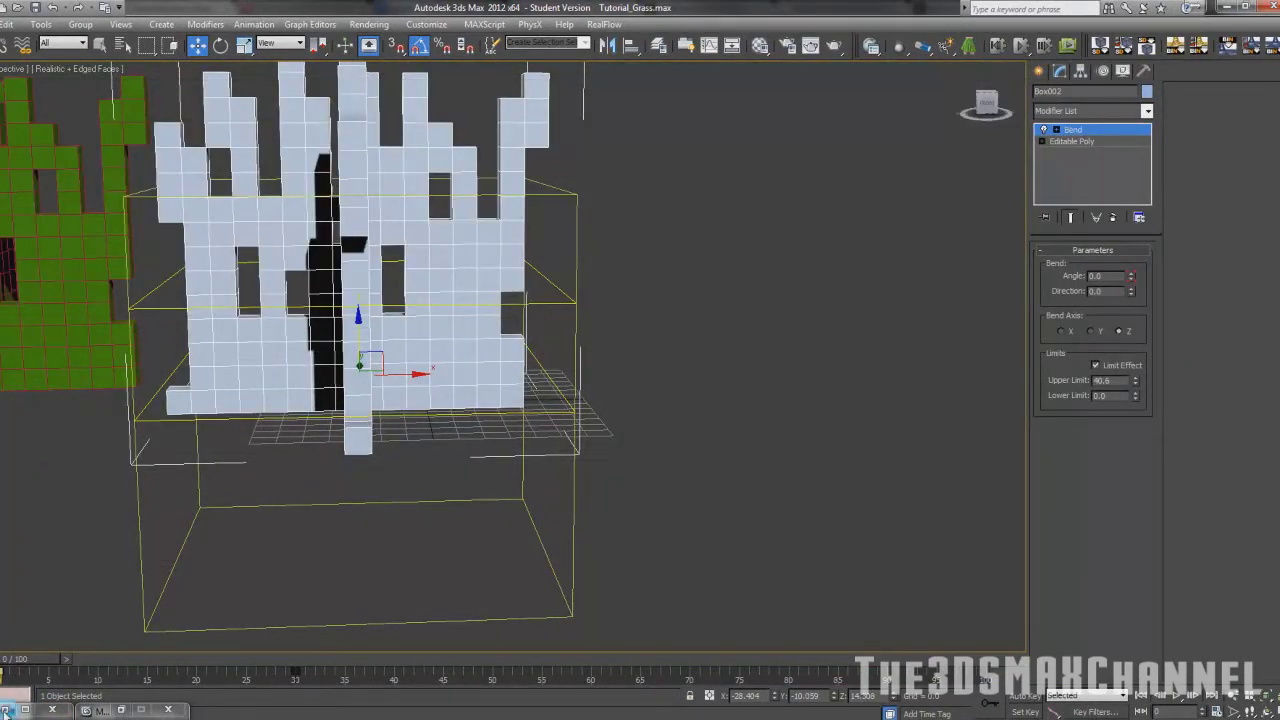
Set the Angle curve's after-range out-of-range type back to Constant and keep the animation at frame 0.
click(6, 708)
click(20, 108)
click(422, 208)
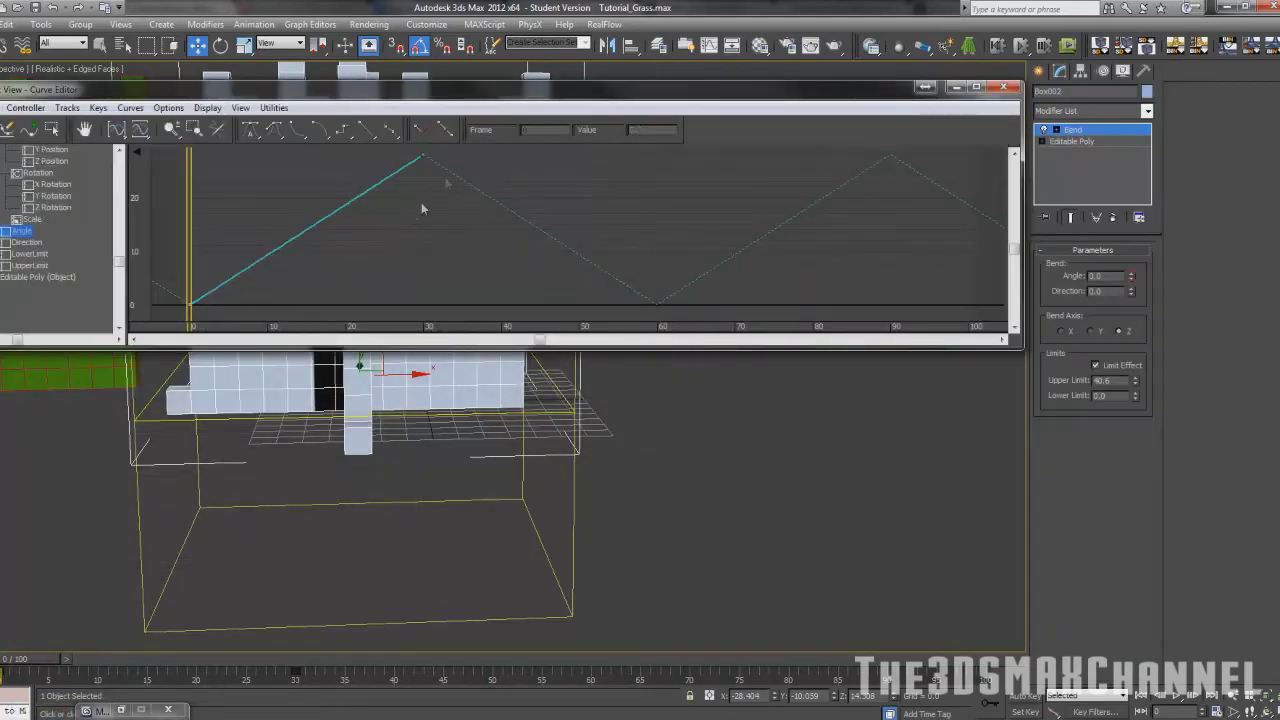
click(25, 107)
click(40, 323)
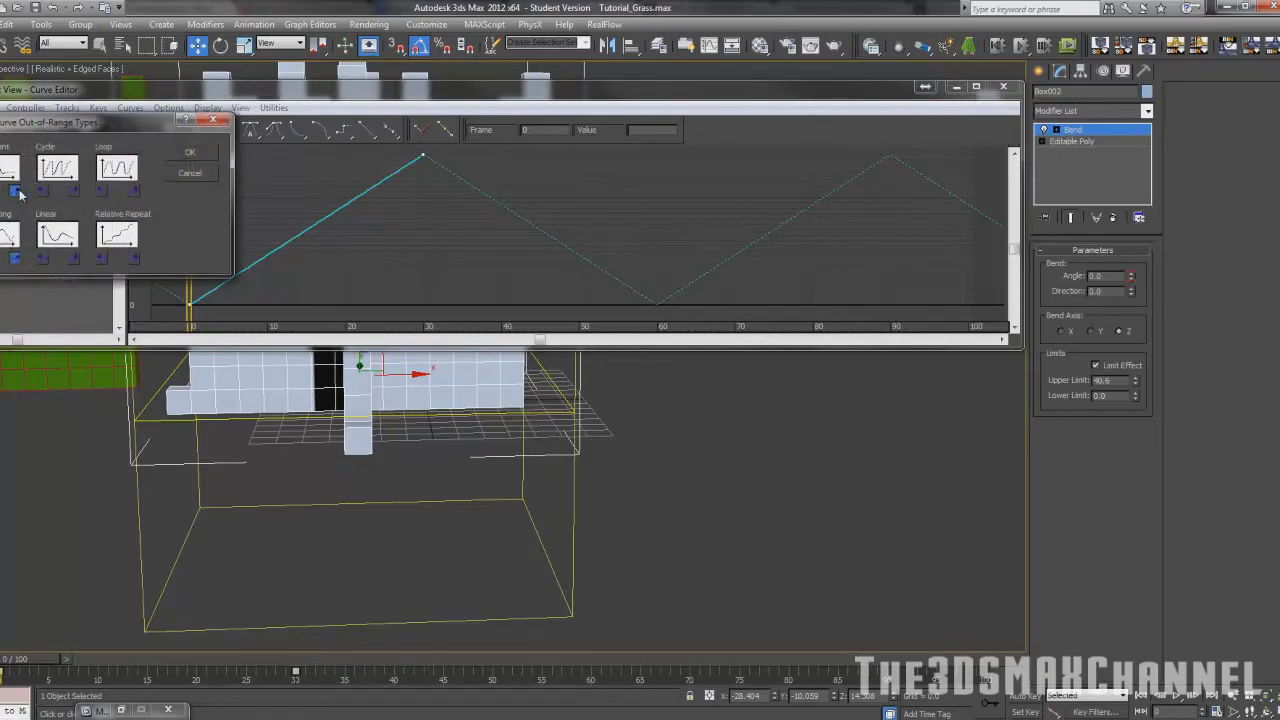
click(184, 154)
mouse_move(5, 659)
mouse_down()
mouse_move(506, 681)
mouse_move(5, 672)
mouse_up()
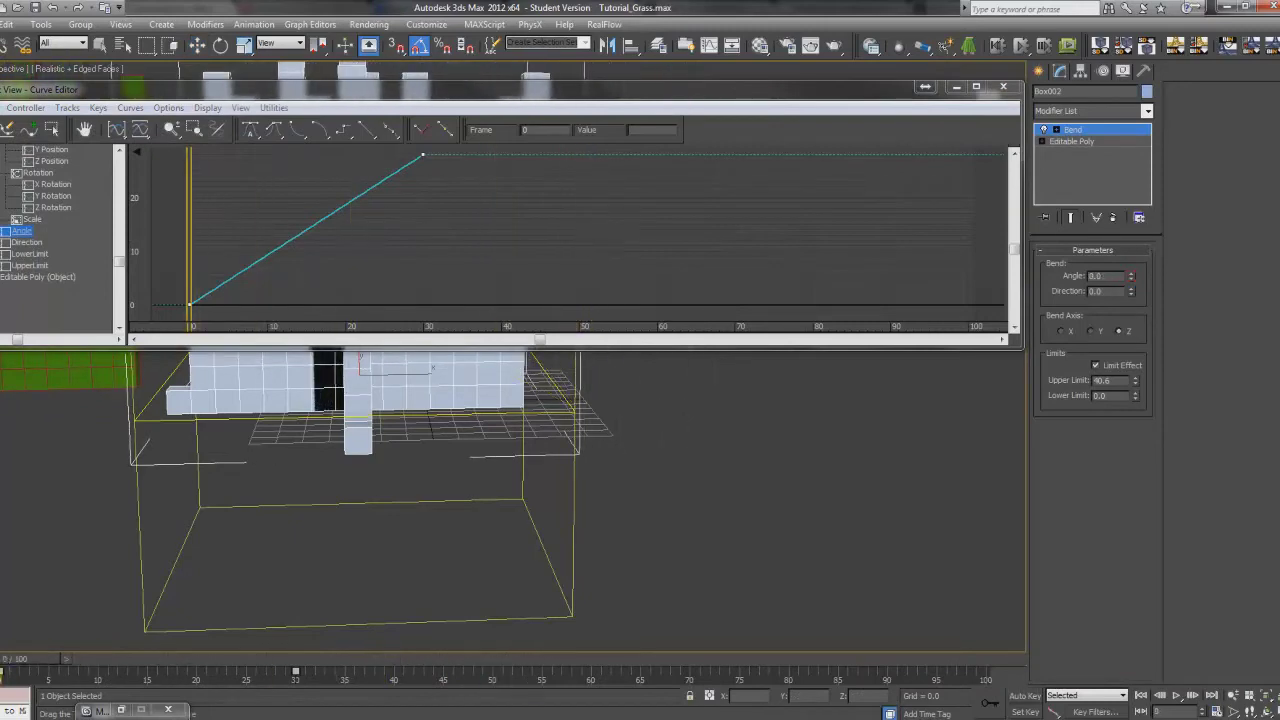
Key a bend angle of 0 at frame 60 using Auto Key, then turn Auto Key off.
click(956, 86)
drag(66, 668, 613, 659)
key(w)
click(1024, 696)
text(0)
key(Return)
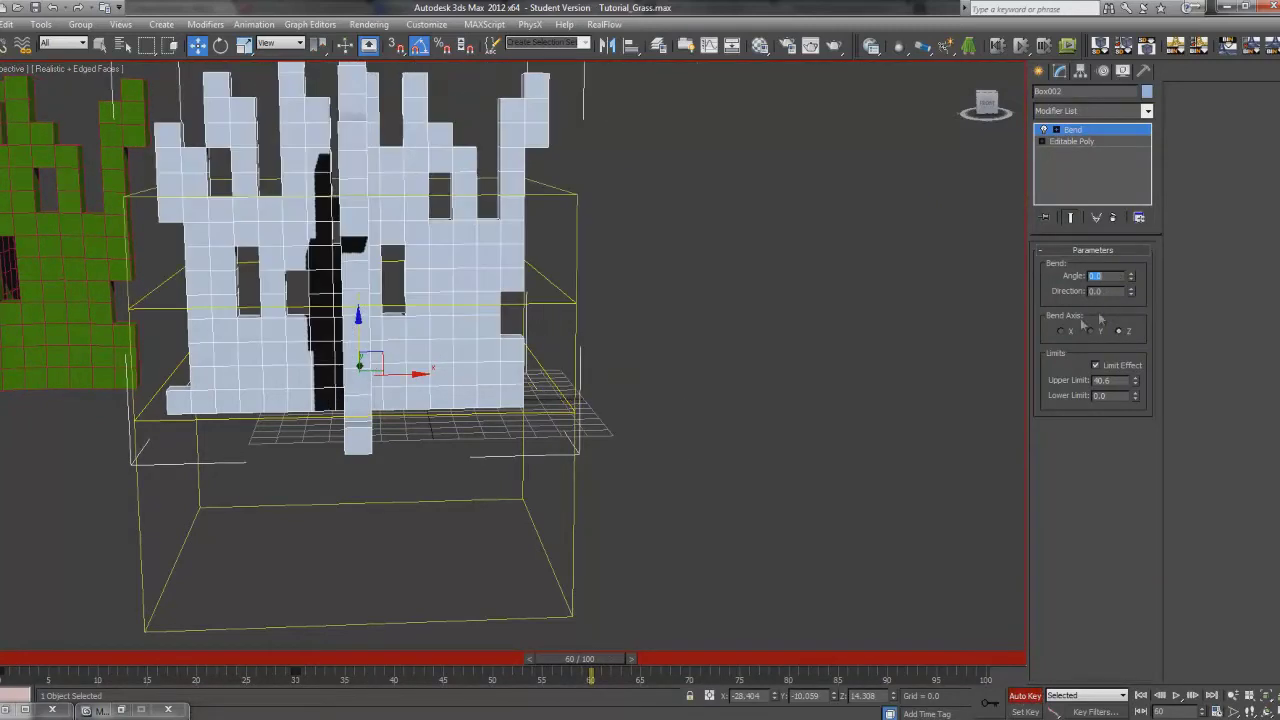
click(1022, 696)
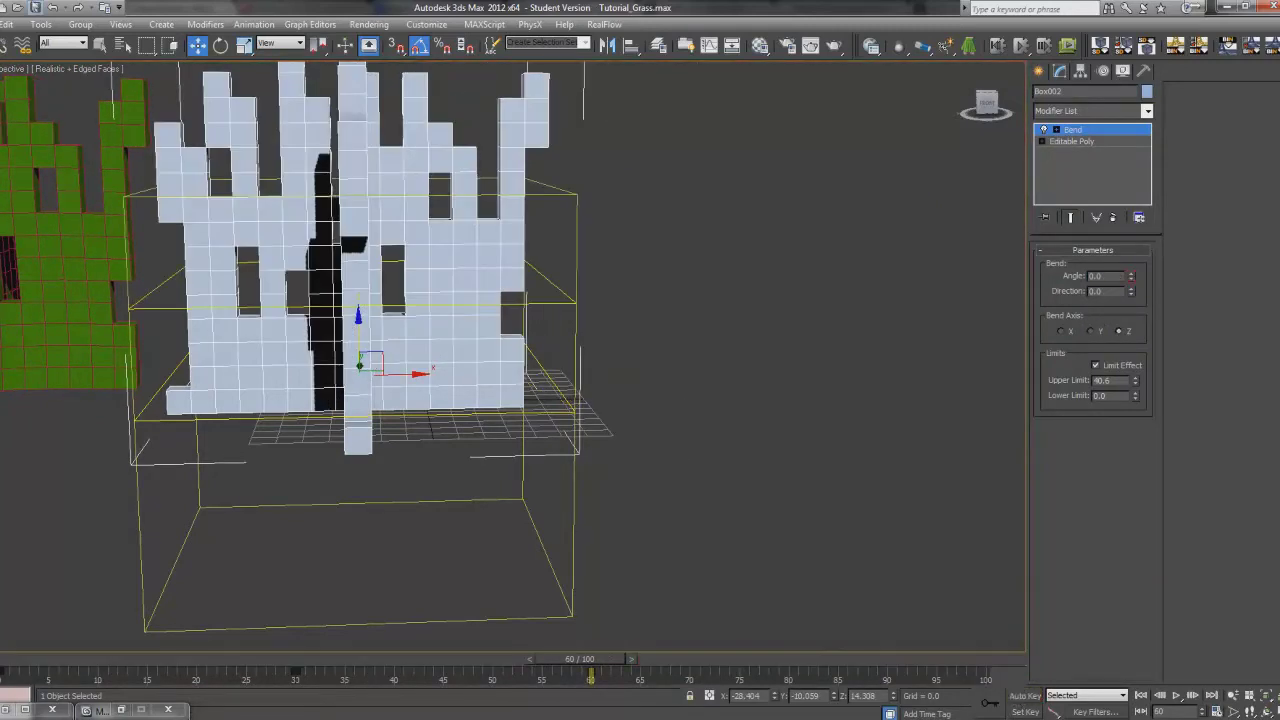
Inspect the three-key Angle curve in the Curve Editor and play the sway from frame 0 in the viewport.
click(310, 24)
click(313, 43)
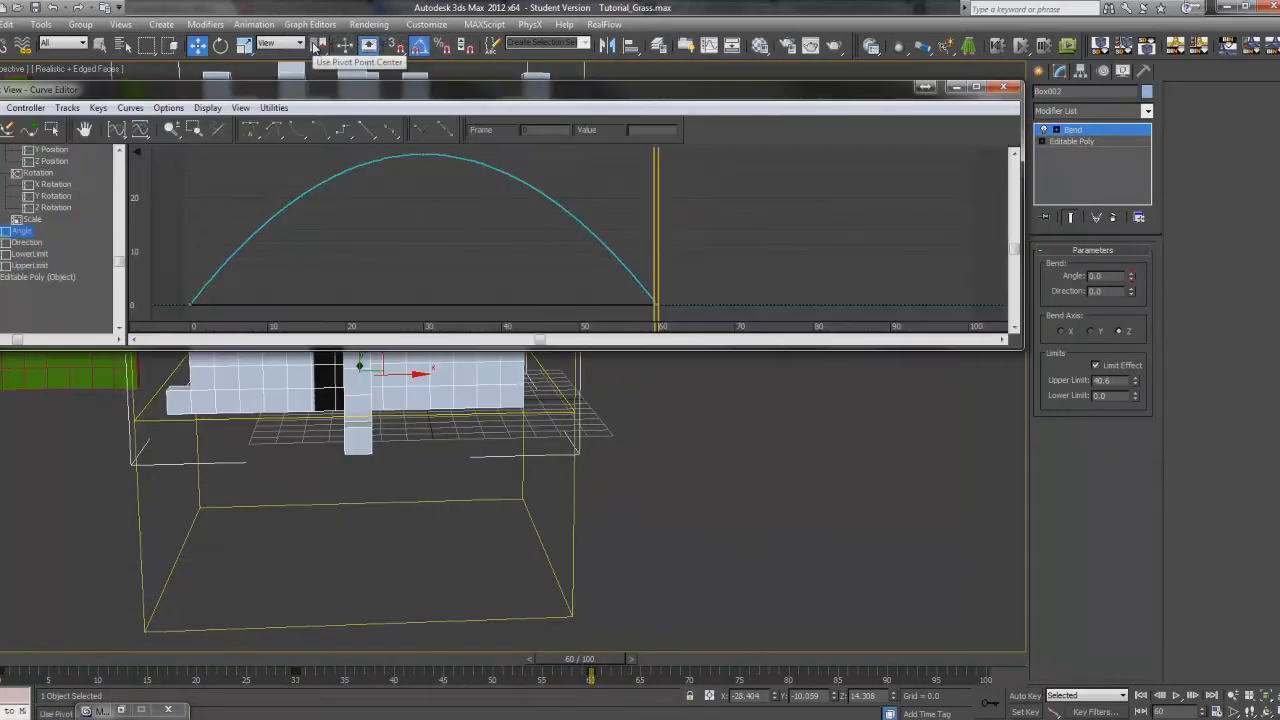
drag(183, 659, 10, 660)
click(958, 89)
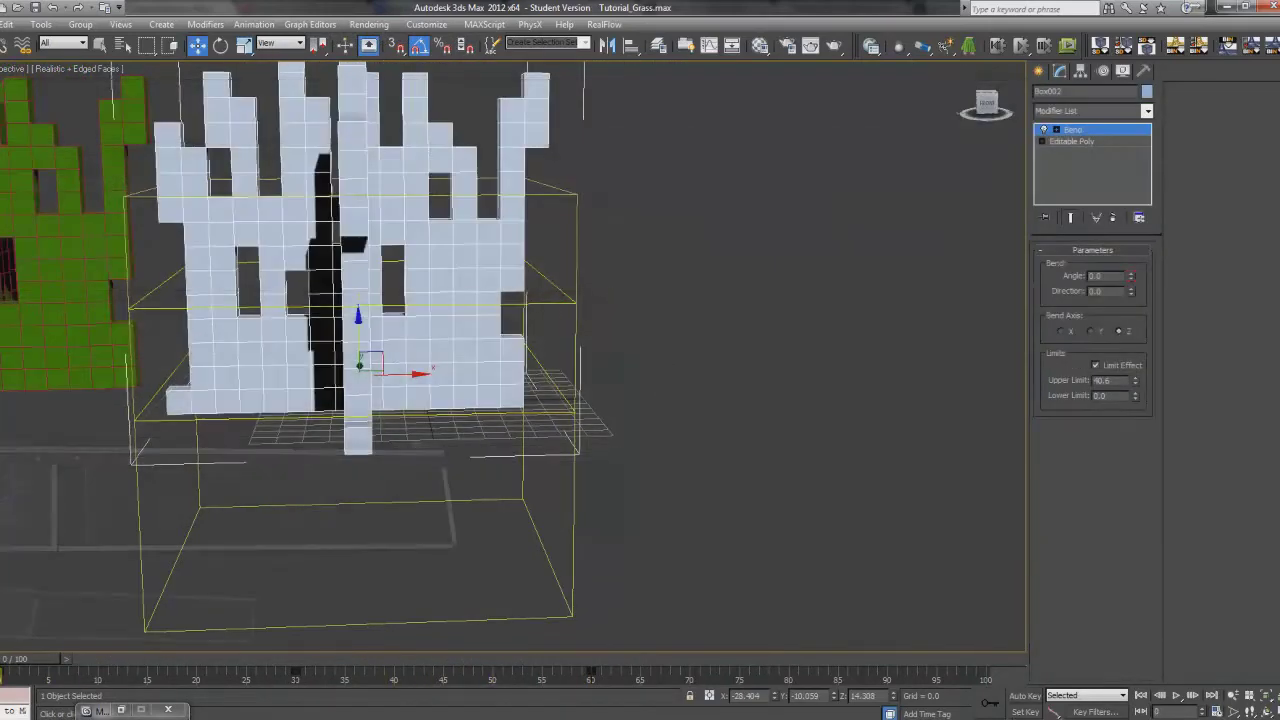
click(1176, 695)
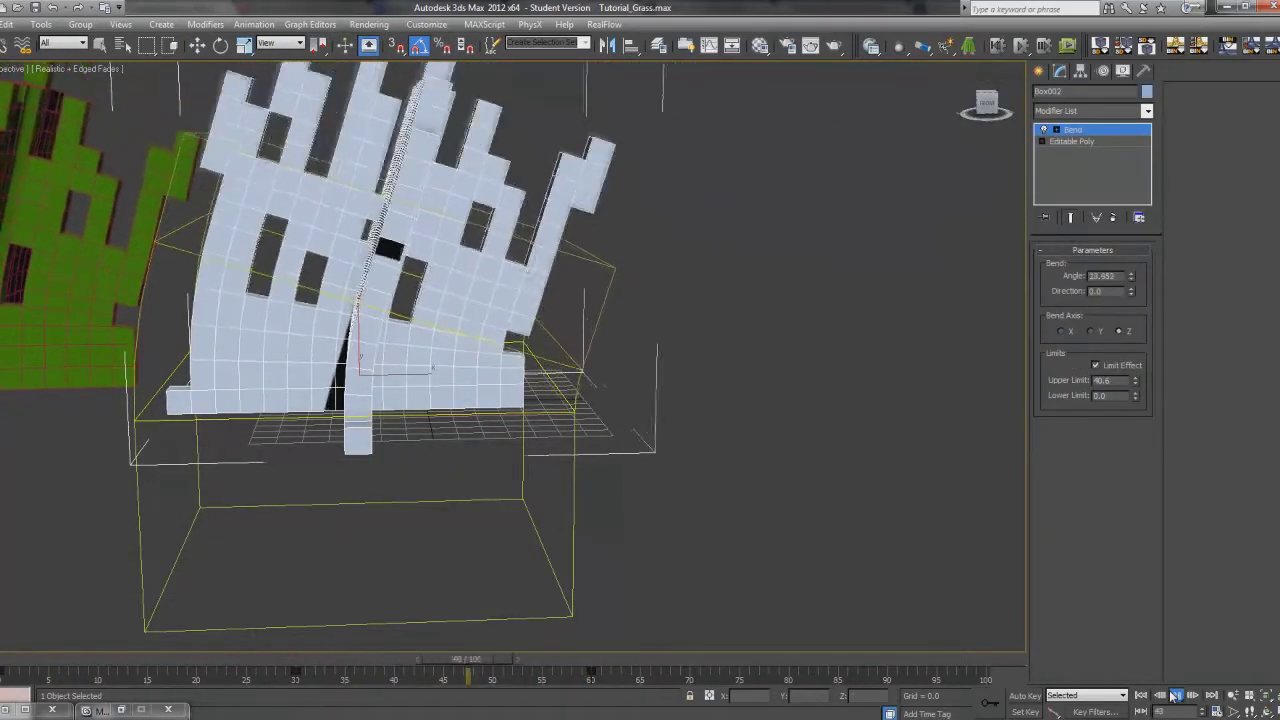
drag(490, 660, 635, 667)
key(w)
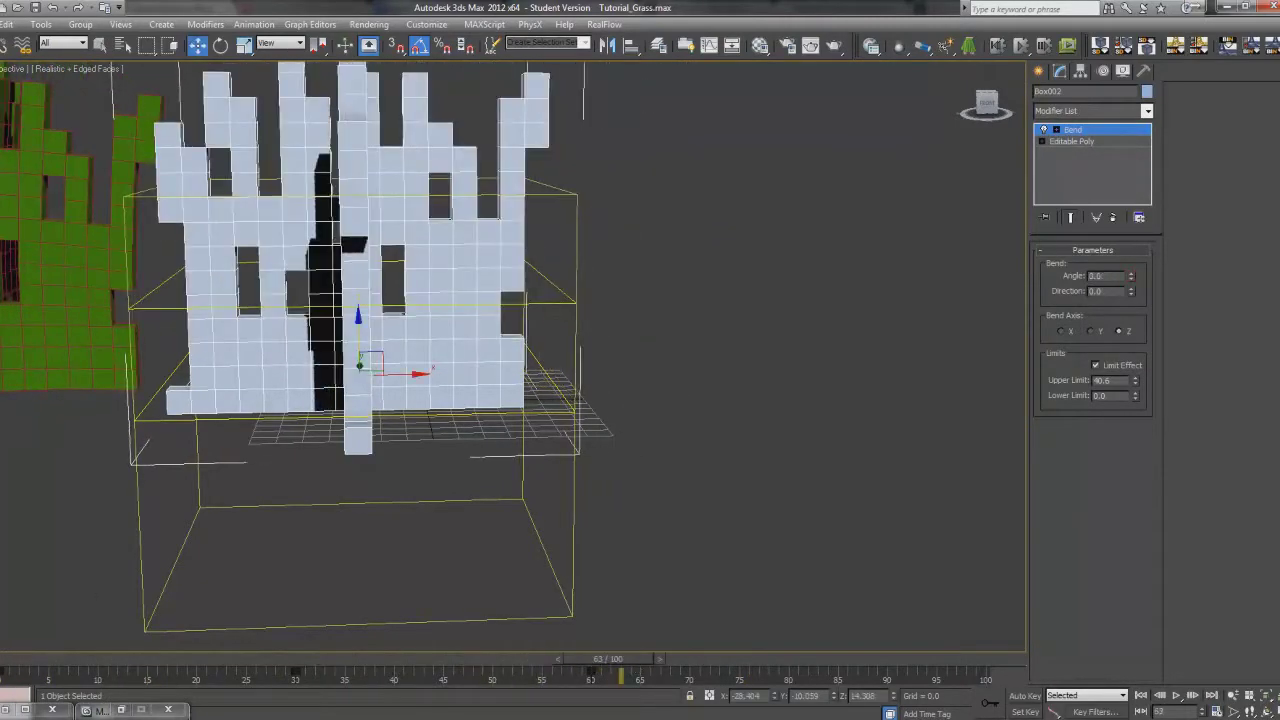
Set the after-range out-of-range type of the Bend Angle curve to Ping Pong with all its keys selected.
click(18, 709)
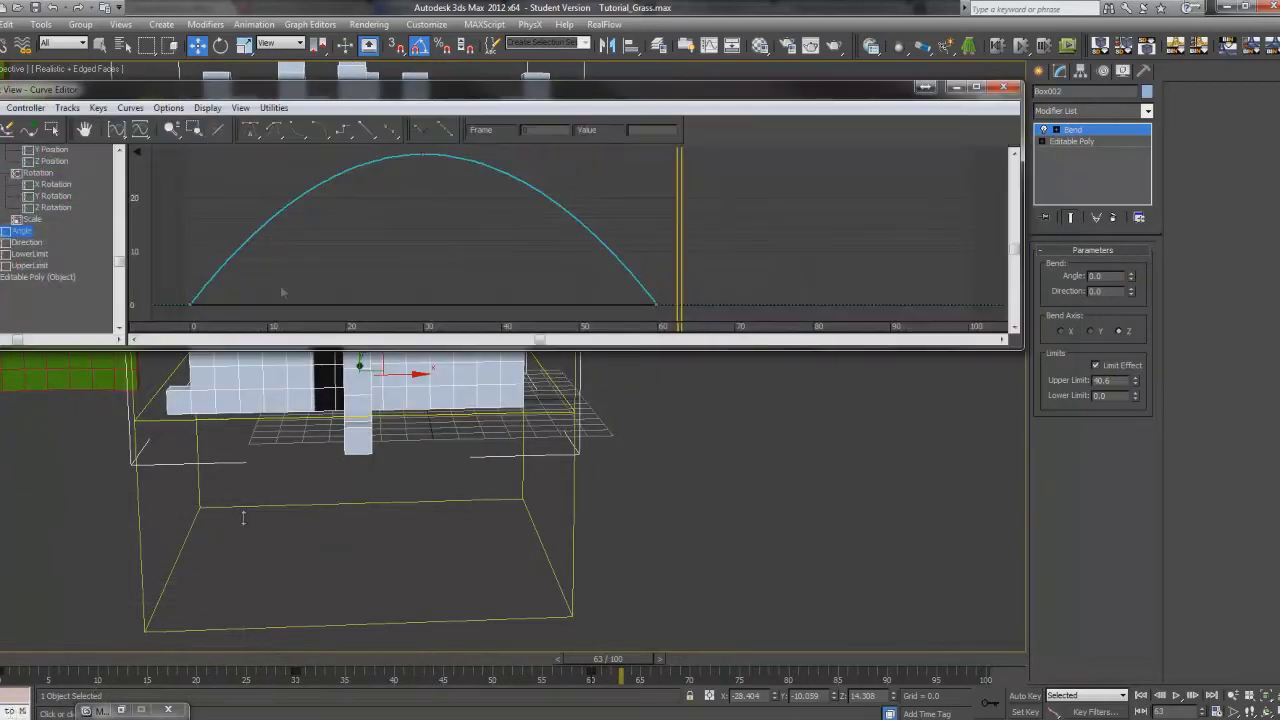
drag(688, 322, 744, 312)
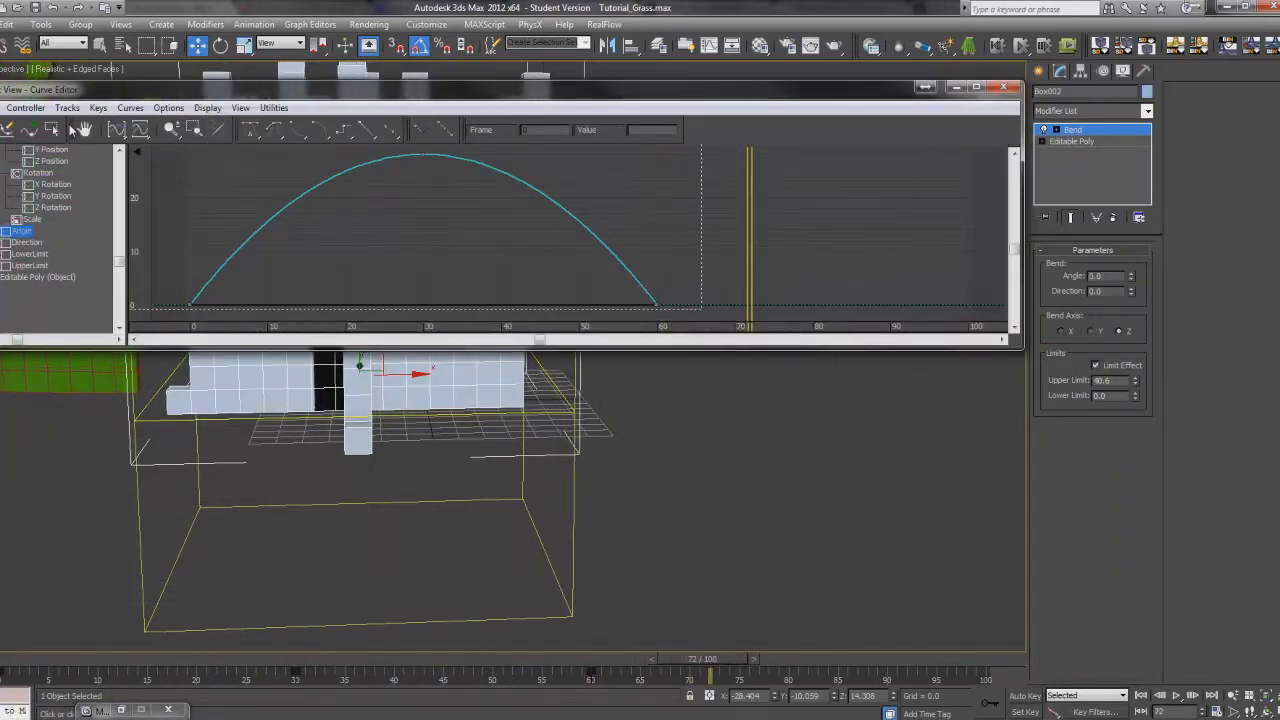
drag(630, 159, 683, 152)
click(27, 108)
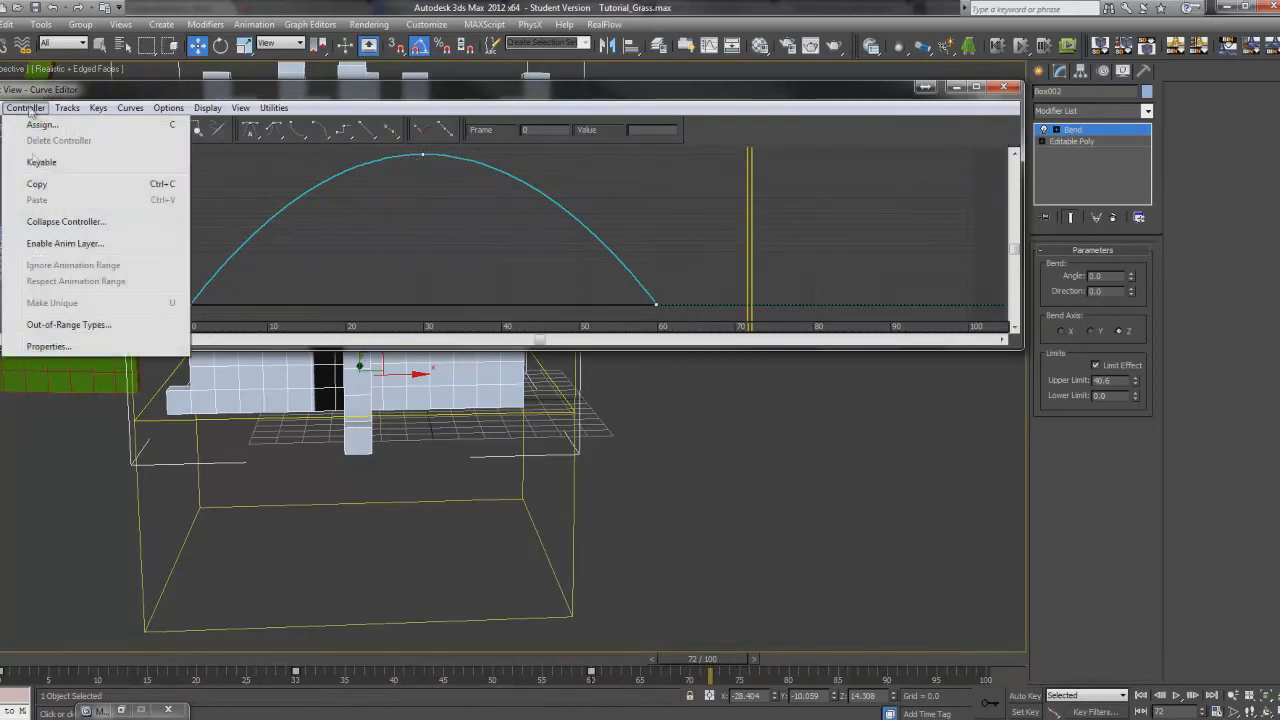
click(70, 325)
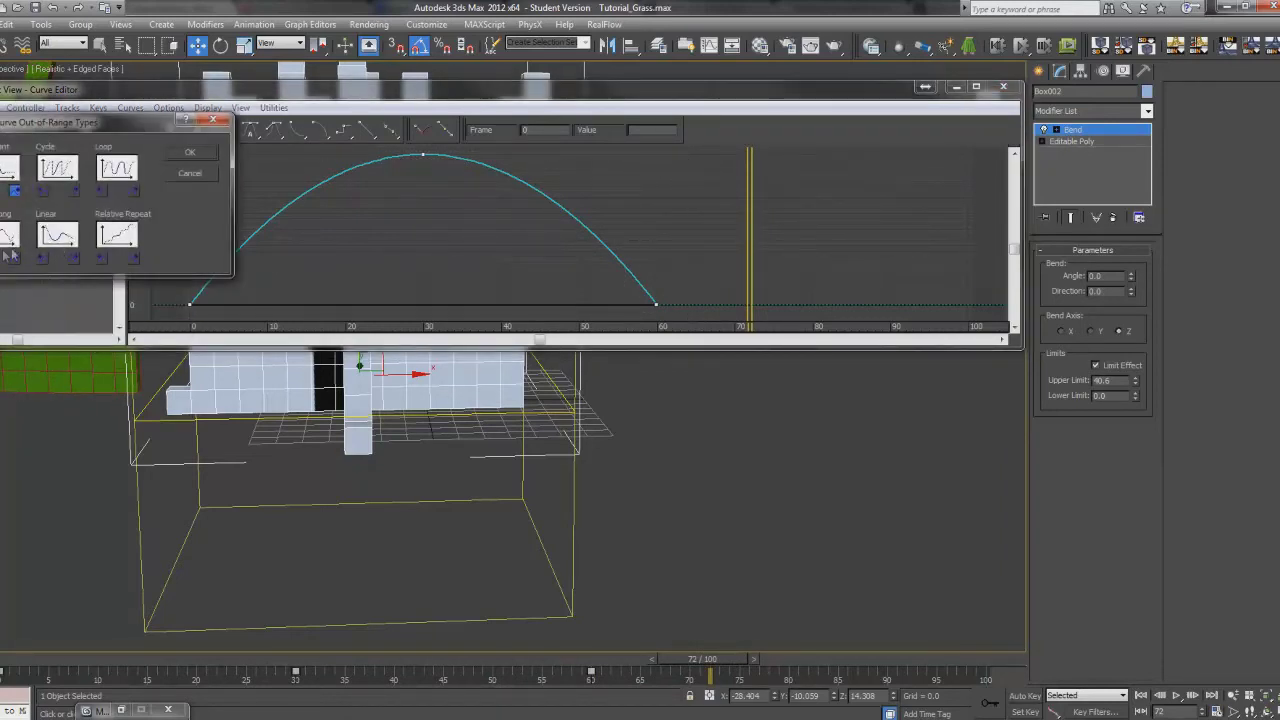
click(190, 153)
click(956, 86)
Scrub and play the sway from frame 0 to examine how the bend repeats past the last key at frame 60.
mouse_move(8, 659)
mouse_down()
mouse_move(273, 665)
mouse_move(15, 665)
mouse_up()
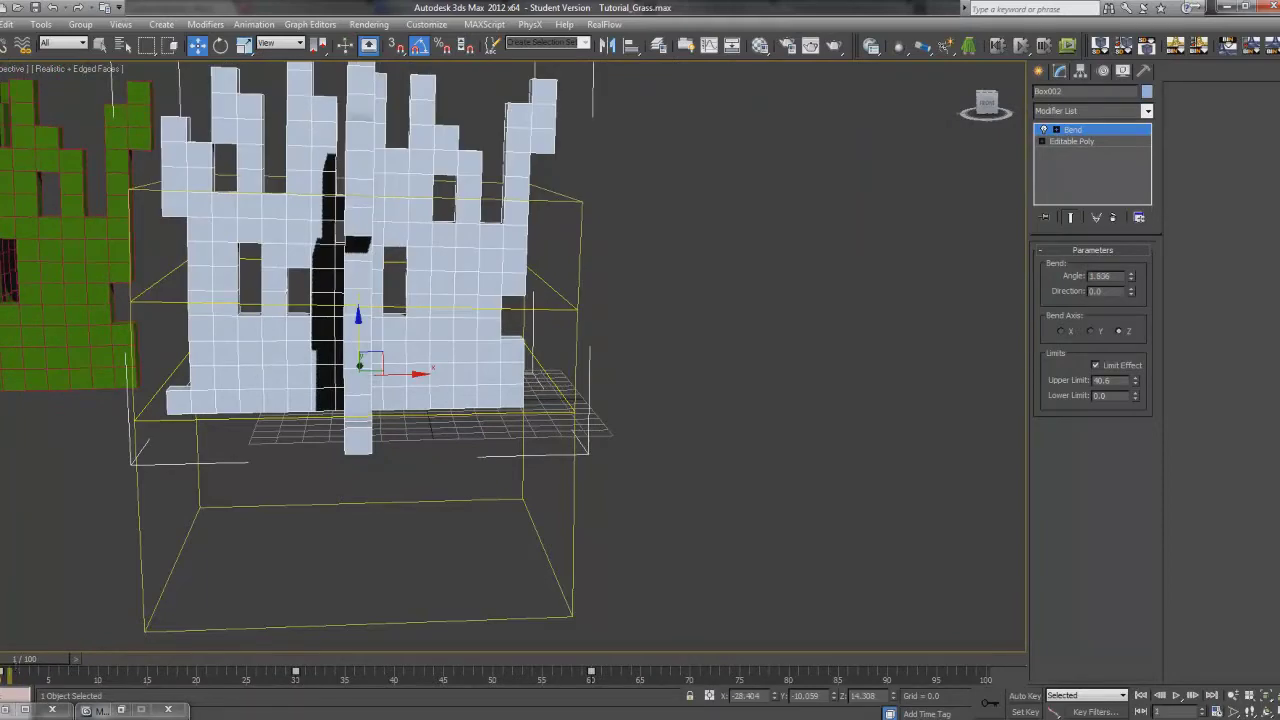
drag(38, 665, 28, 665)
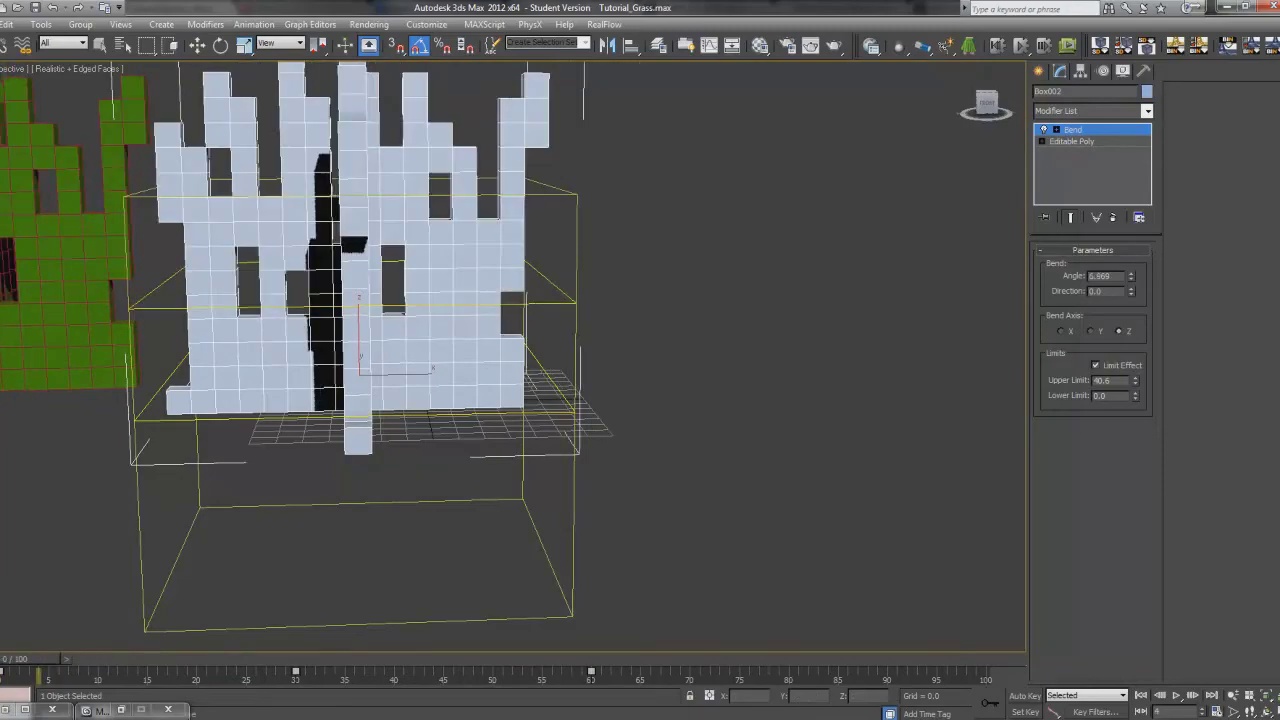
click(1177, 696)
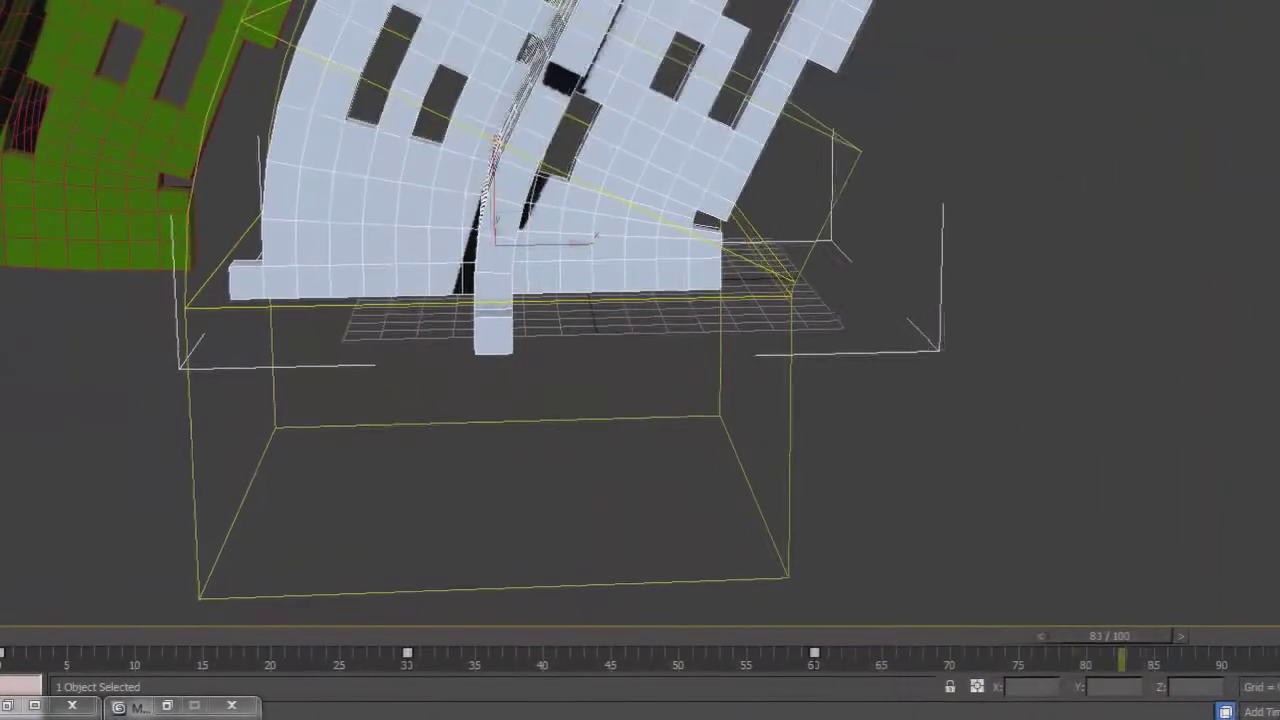
key(slash)
drag(817, 638, 45, 636)
click(714, 650)
middle_drag(246, 486, 409, 449)
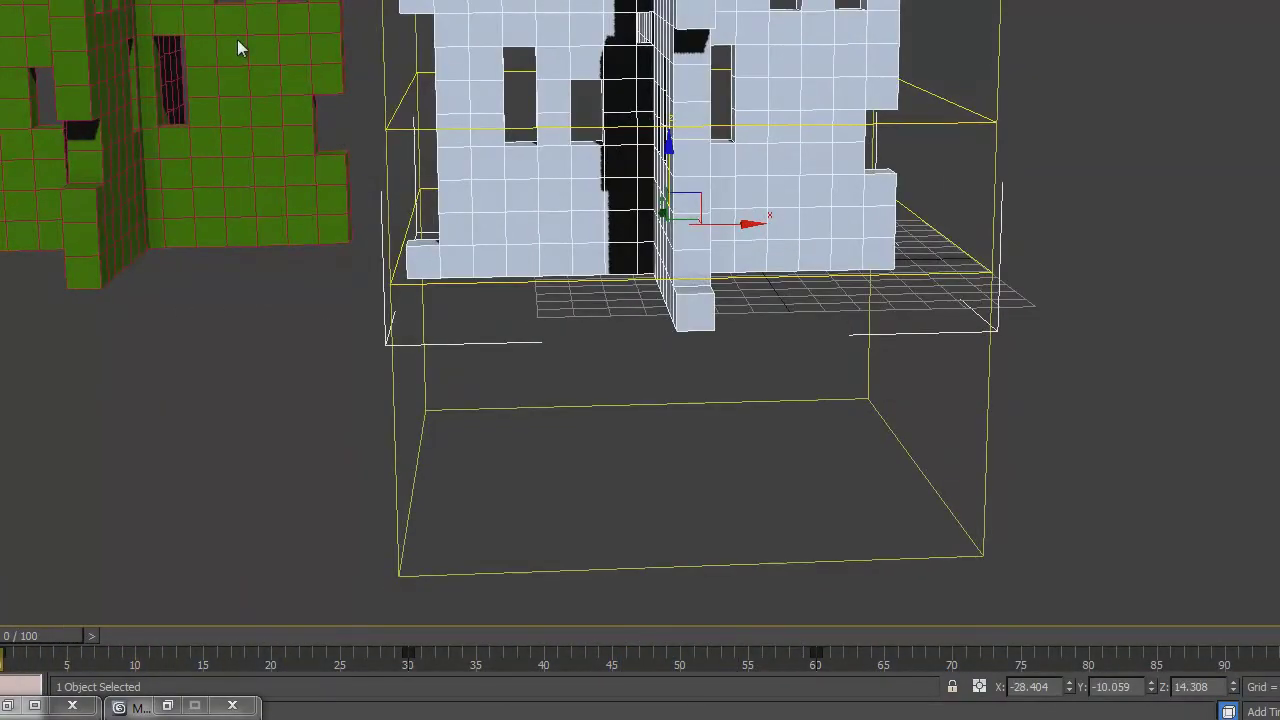
drag(33, 650, 809, 663)
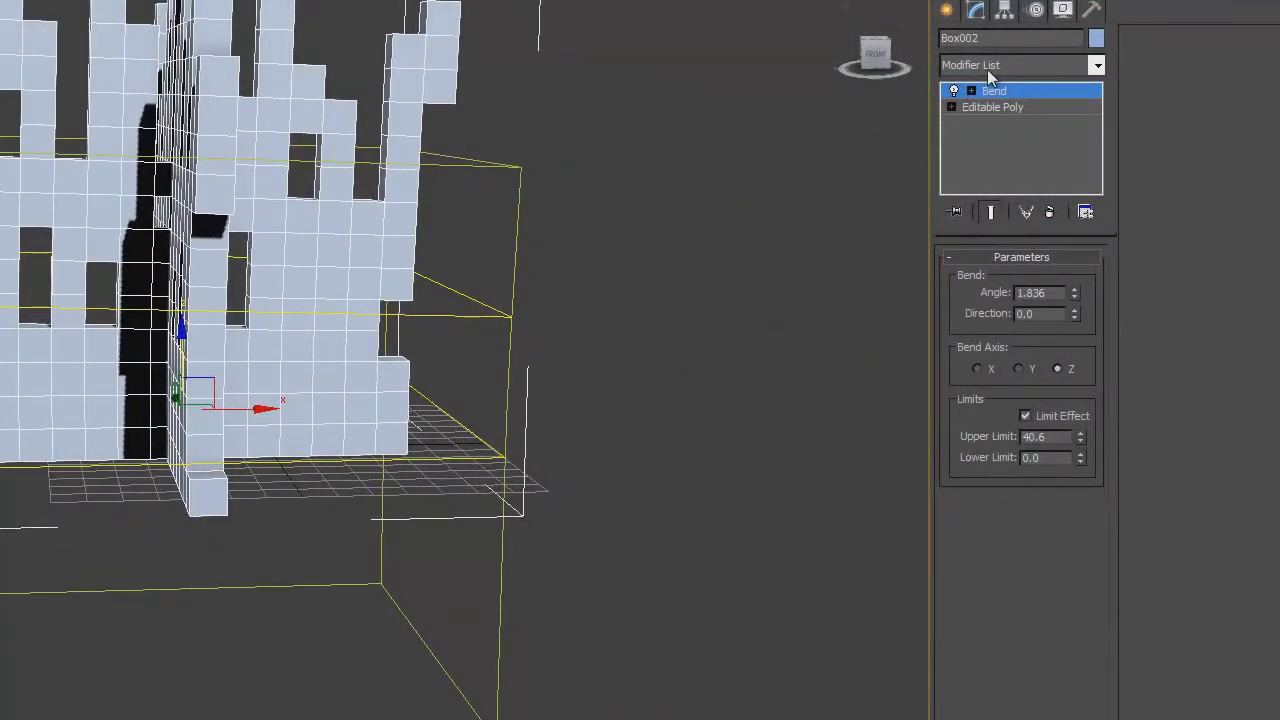
Add a Noise modifier above the Bend modifier on the grass clump.
click(987, 69)
click(993, 64)
click(1008, 66)
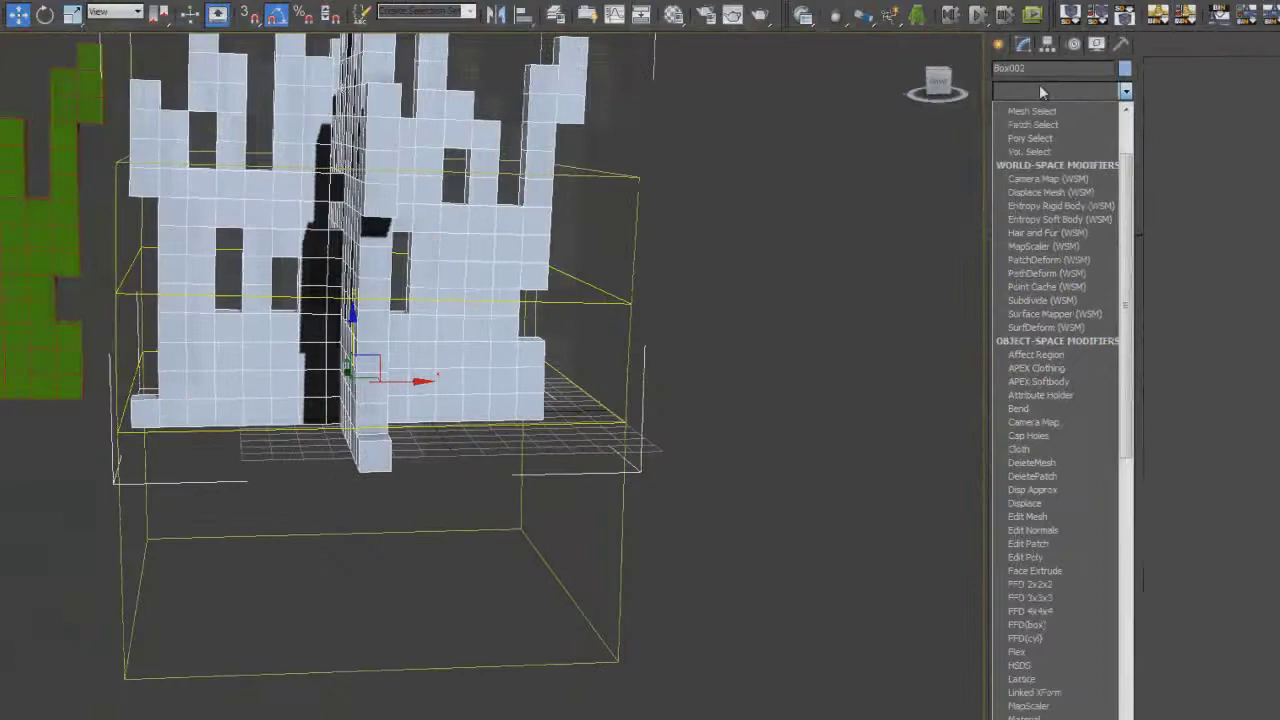
key(n)
key(n)
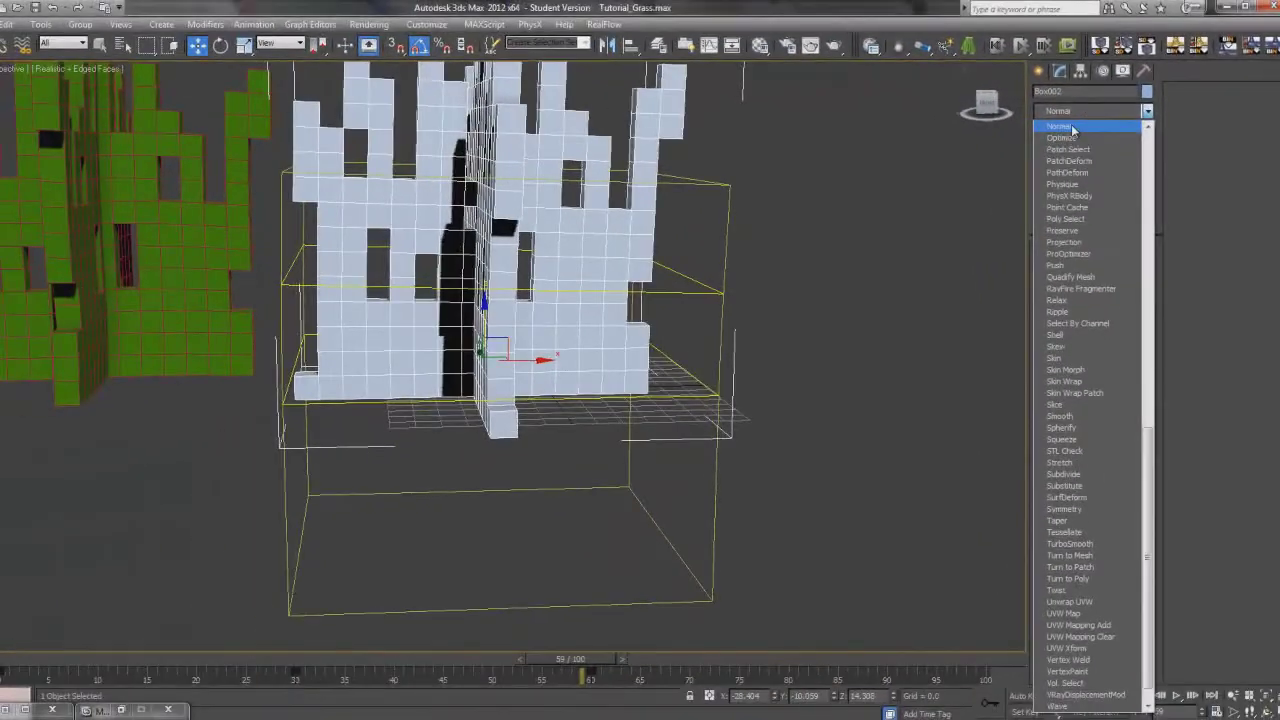
scroll(1072, 130, up, 1)
click(1074, 149)
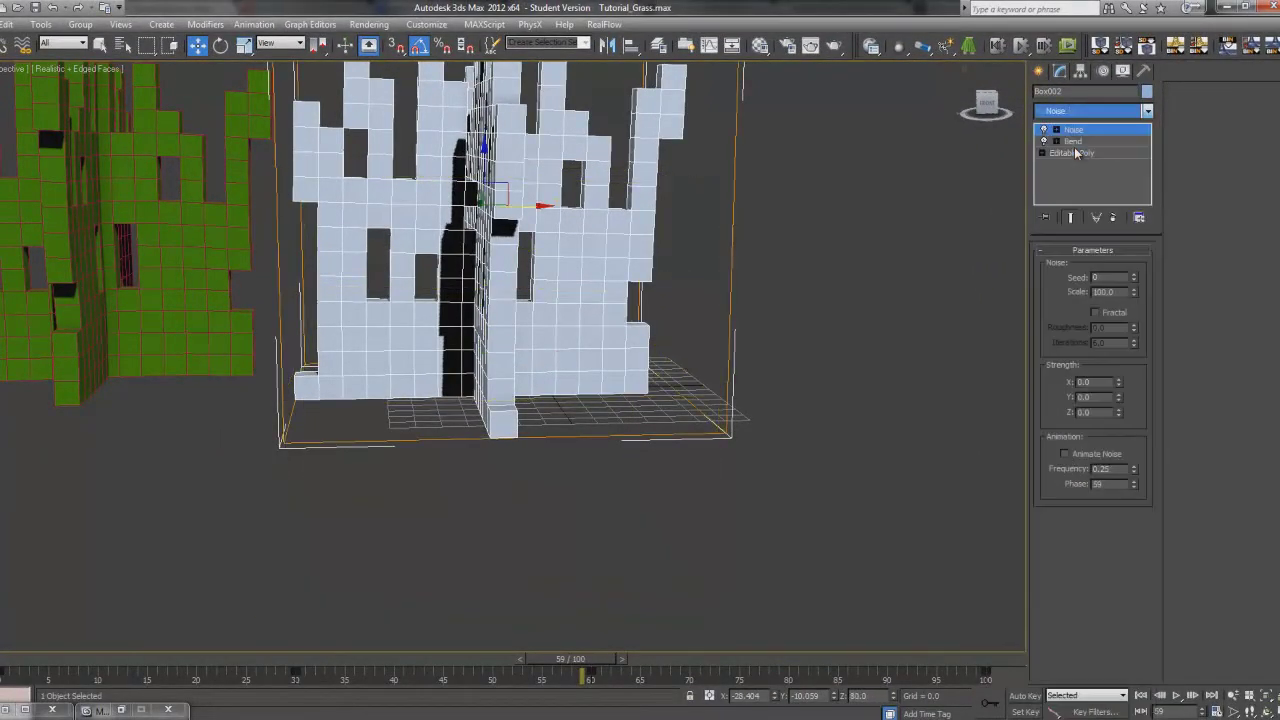
Set the Noise strength to 10 in X, Y and Z and enable Animate Noise.
middle_drag(780, 255, 756, 300)
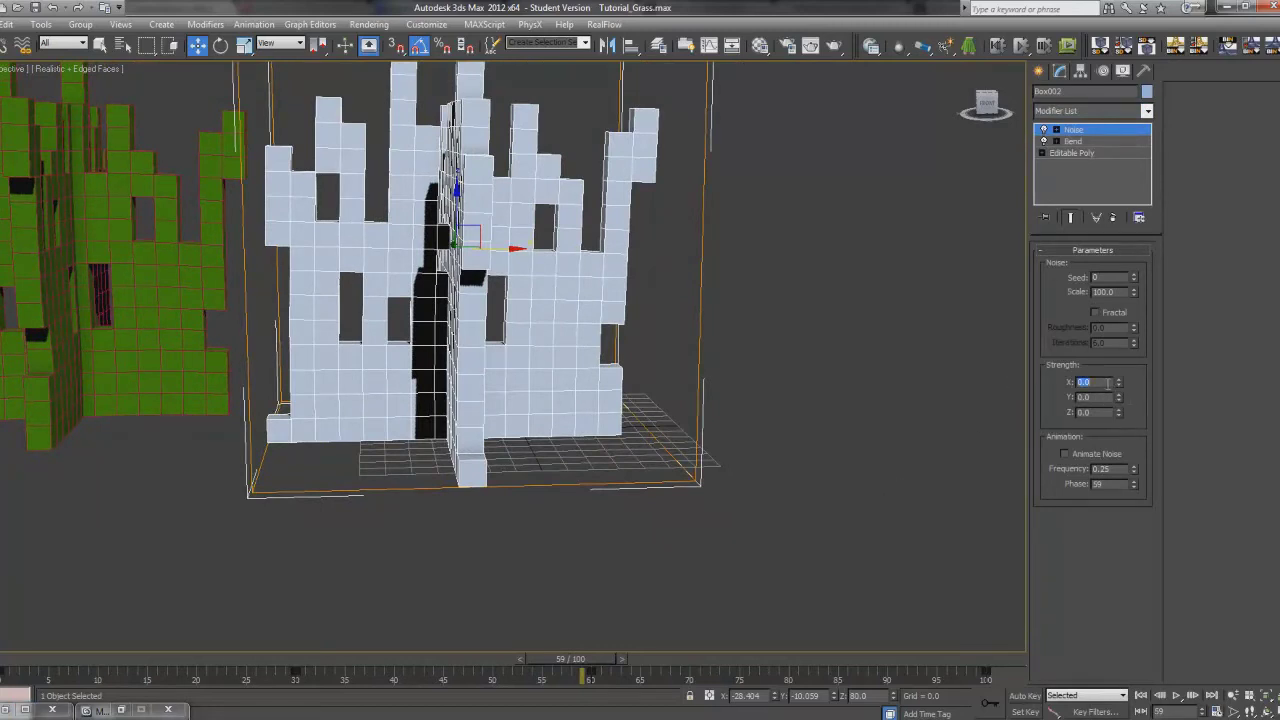
text(10)
key(Tab)
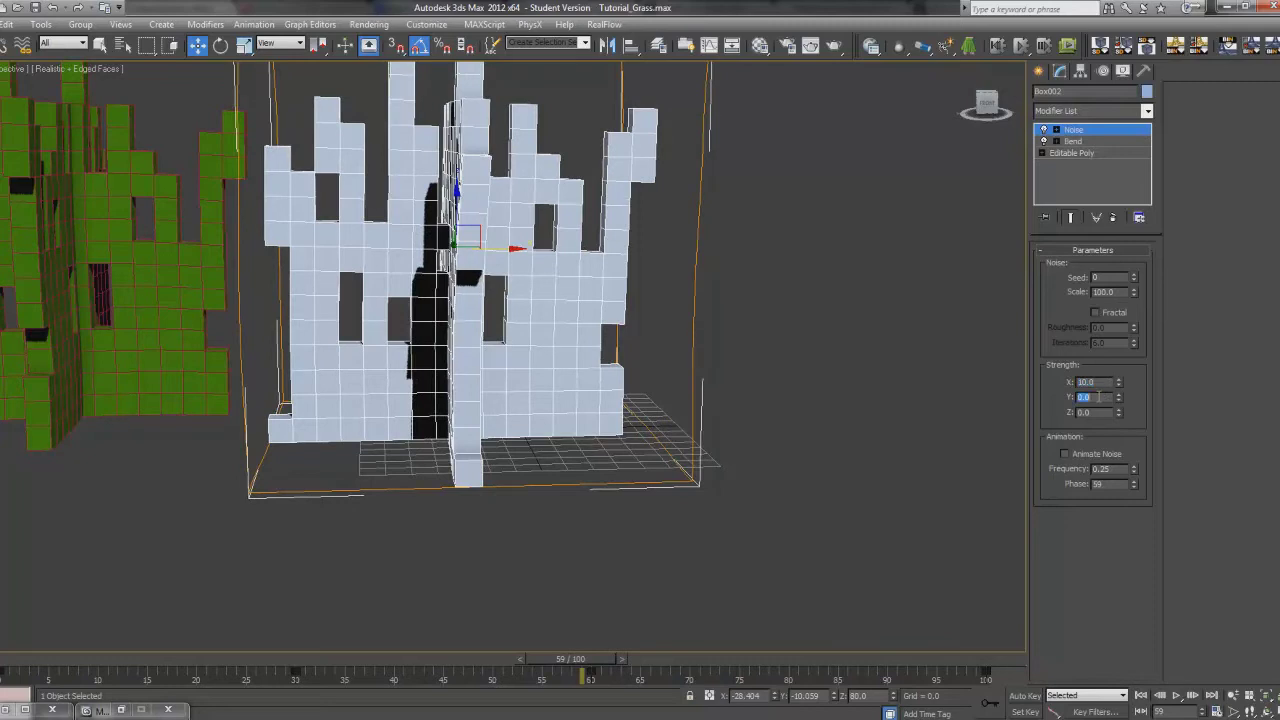
key(Tab)
key(Return)
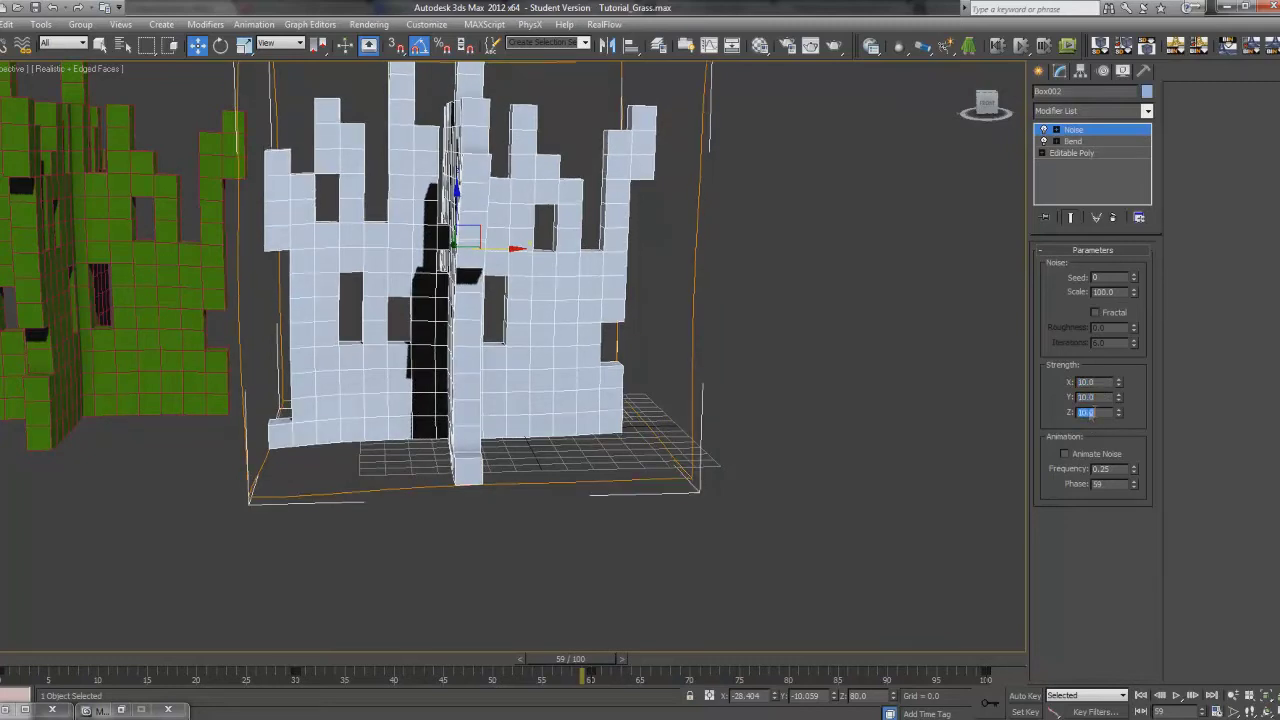
click(1065, 454)
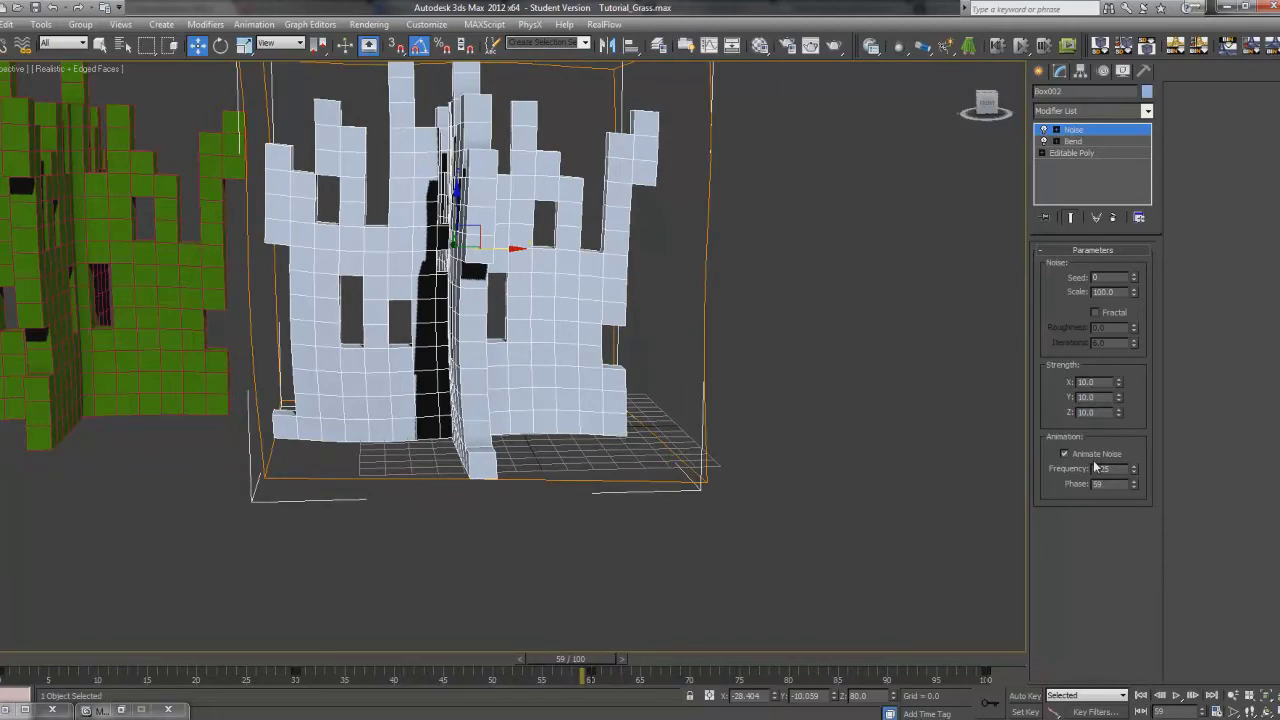
Play the noisy sway from frame 0 and set the Noise strength to 5 in X, Y and Z.
key(Home)
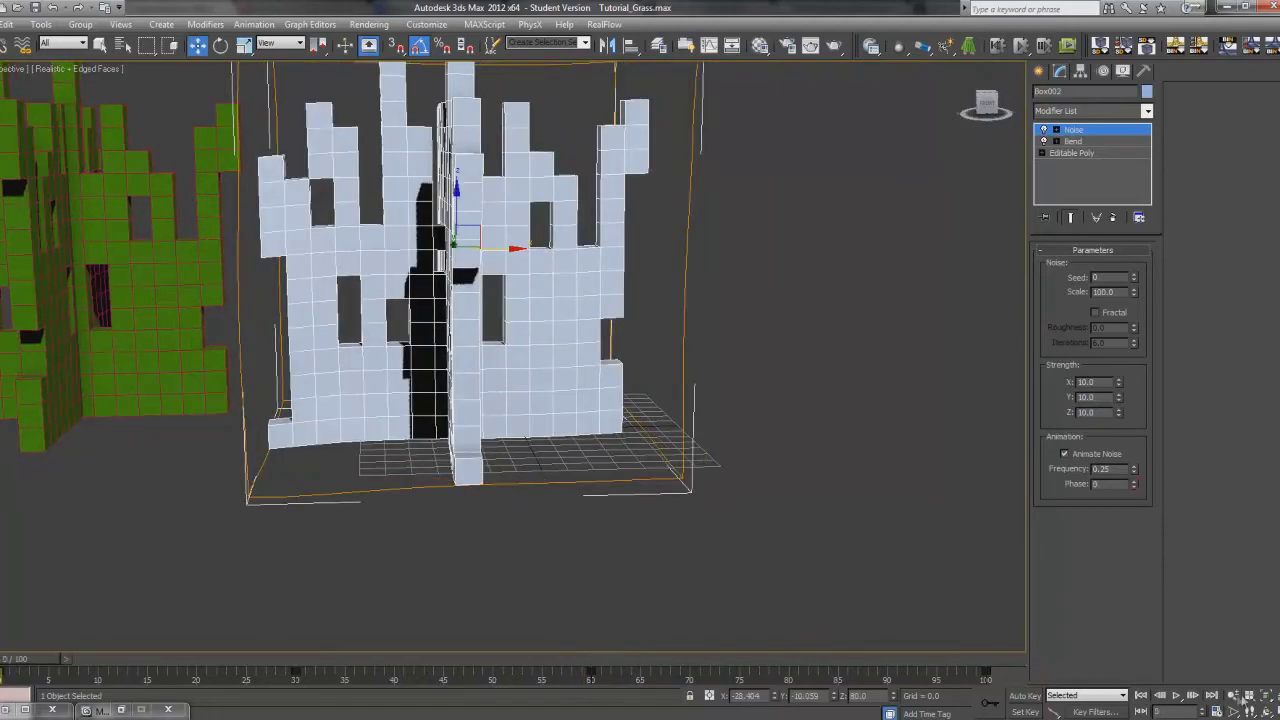
click(1177, 695)
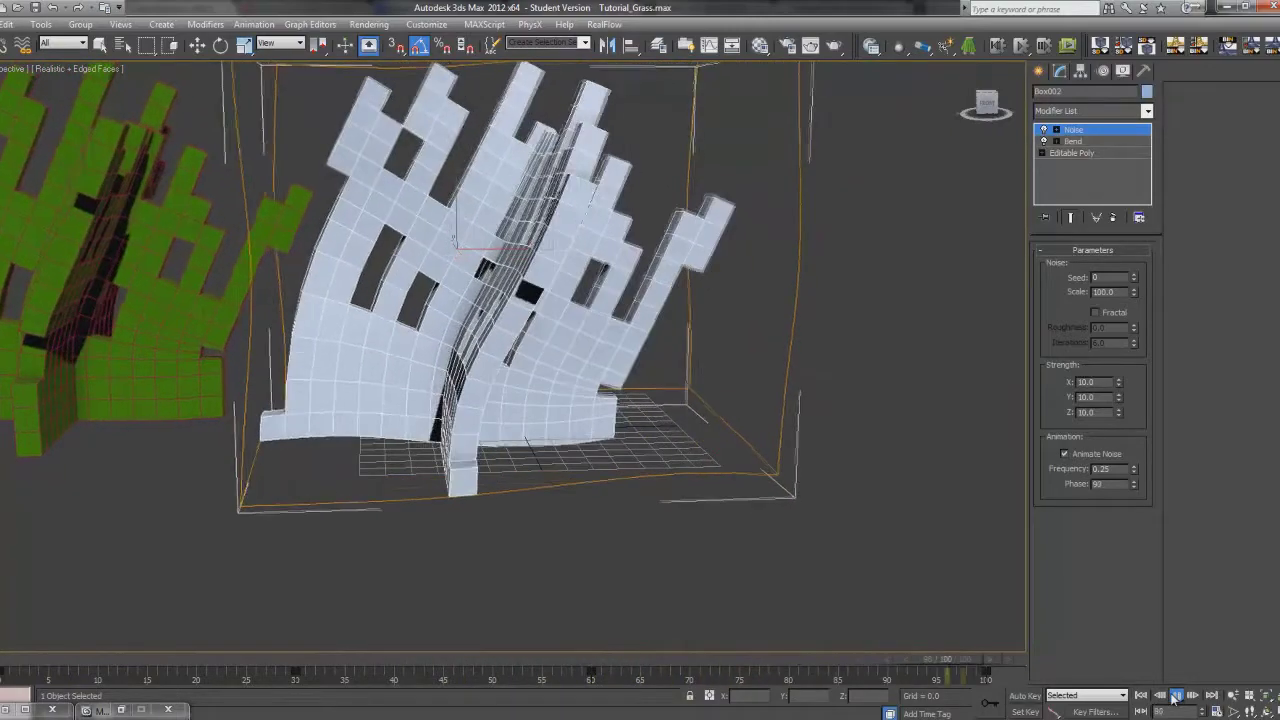
click(1176, 695)
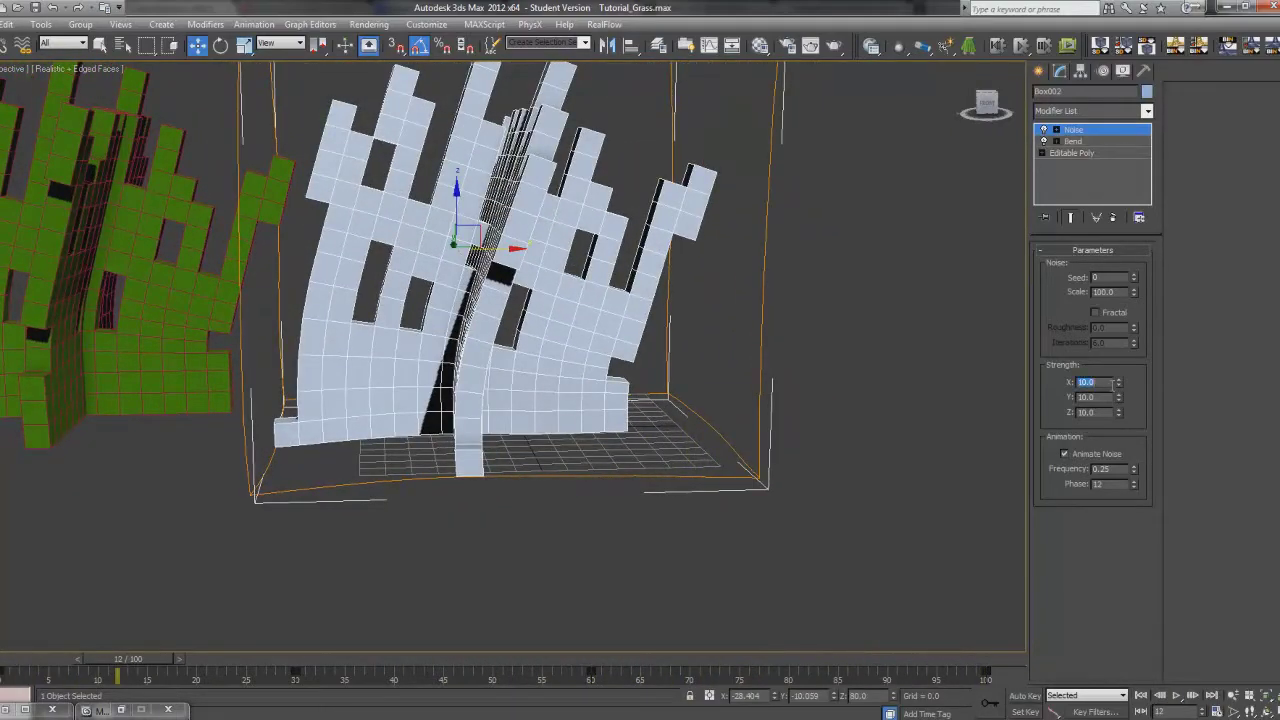
key(Return)
text(5)
key(Tab)
text(5)
key(Return)
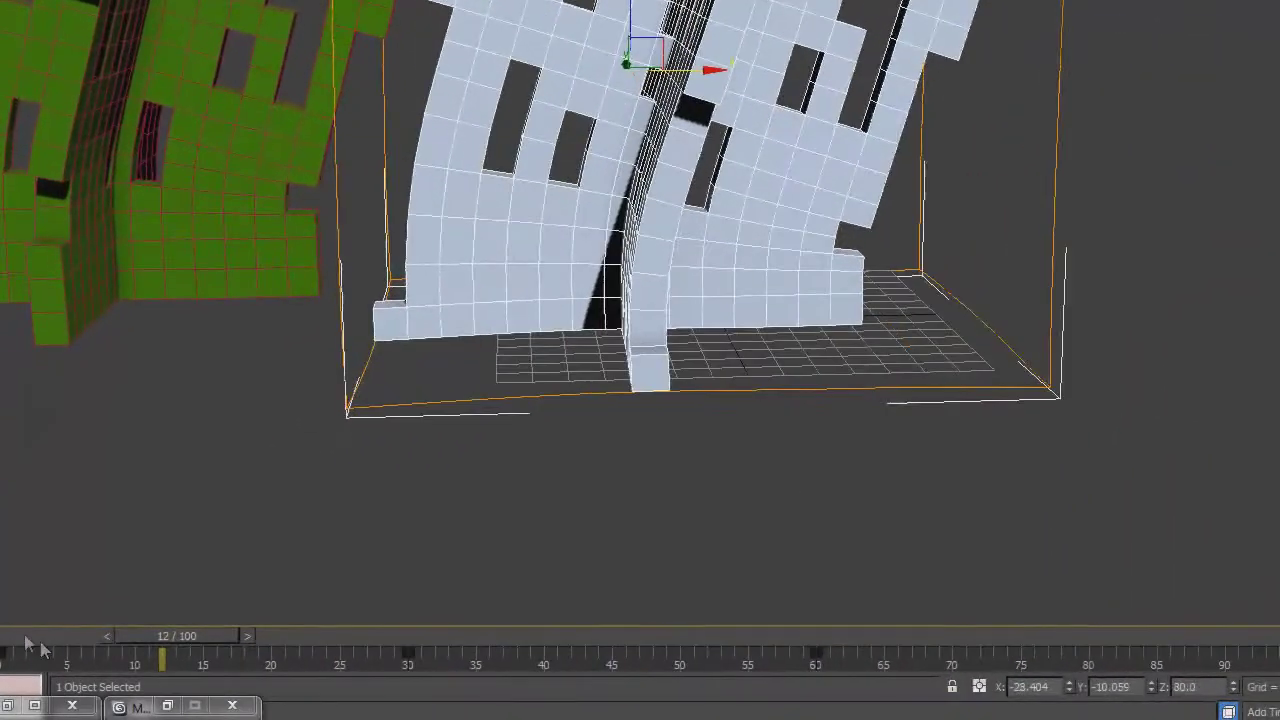
Return to frame 0 and raise the Noise modifier's gizmo to a height of about Z 107.
drag(120, 645, 5, 656)
alt+middle_drag(543, 509, 636, 472)
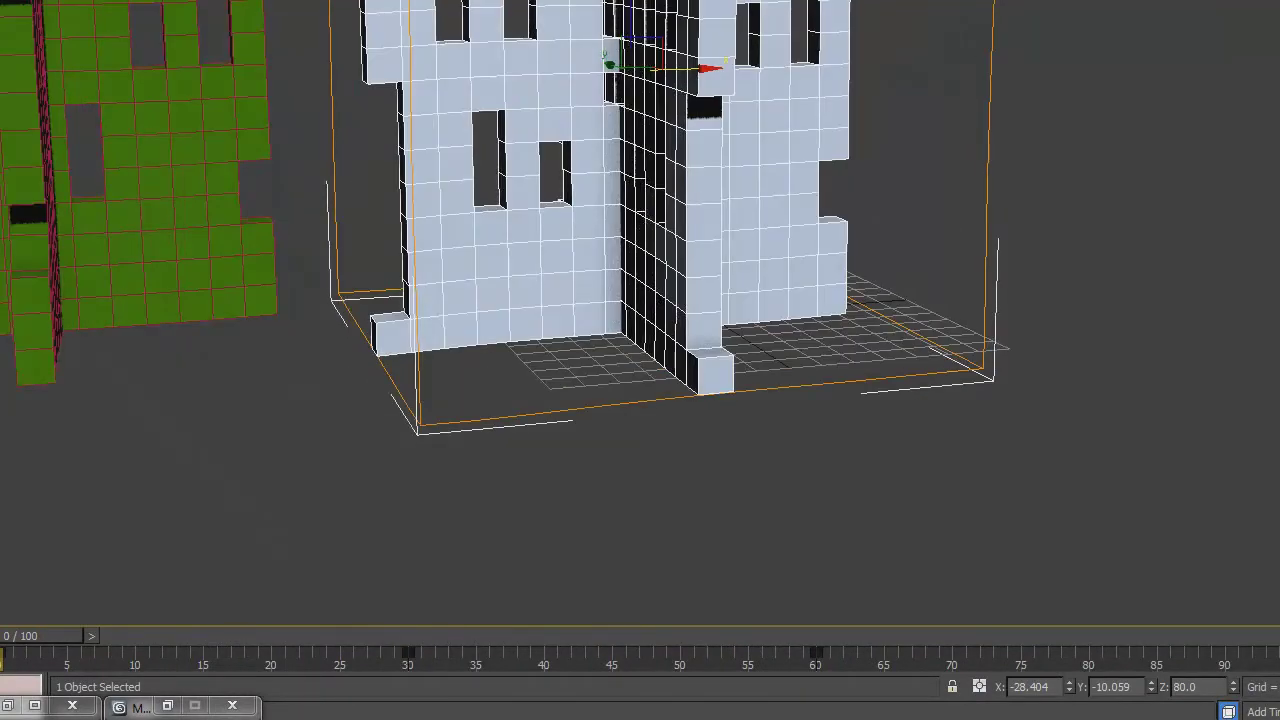
drag(628, 12, 628, 134)
alt+middle_drag(628, 134, 613, 98)
Hide the edged faces in the viewport and play the combined bend and noise animation from frame 0.
drag(80, 637, 45, 636)
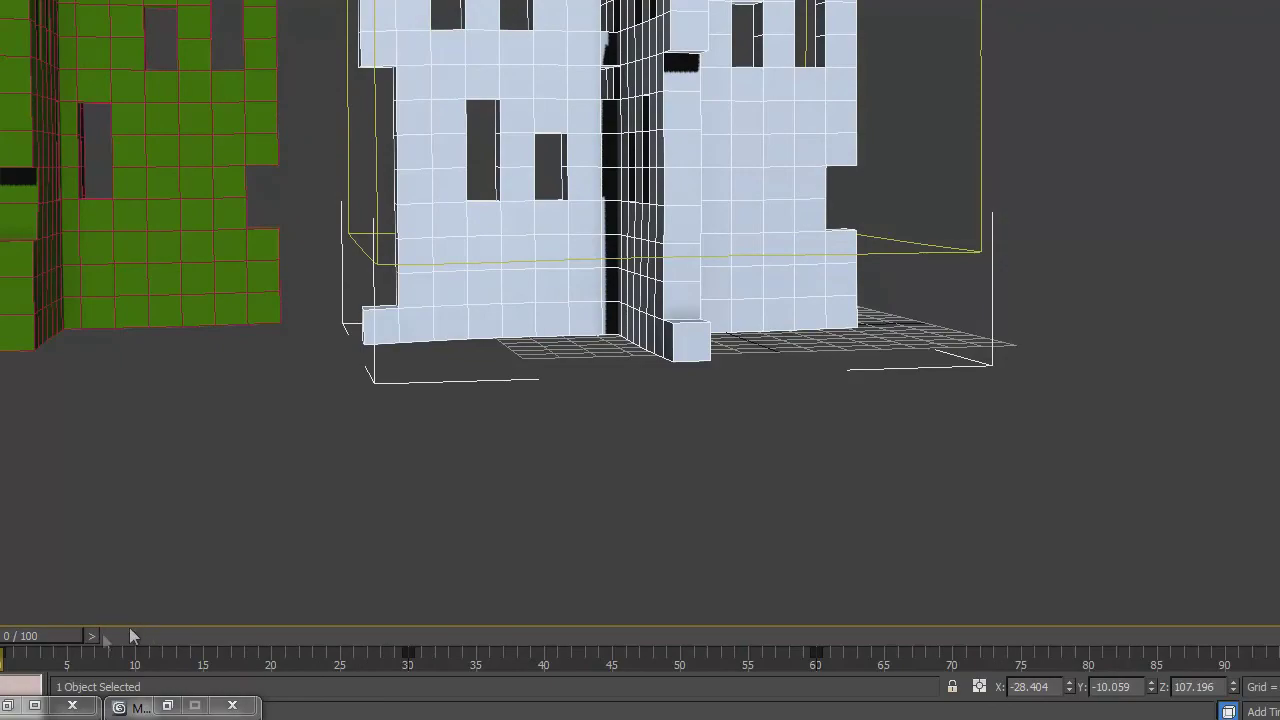
drag(48, 641, 2, 640)
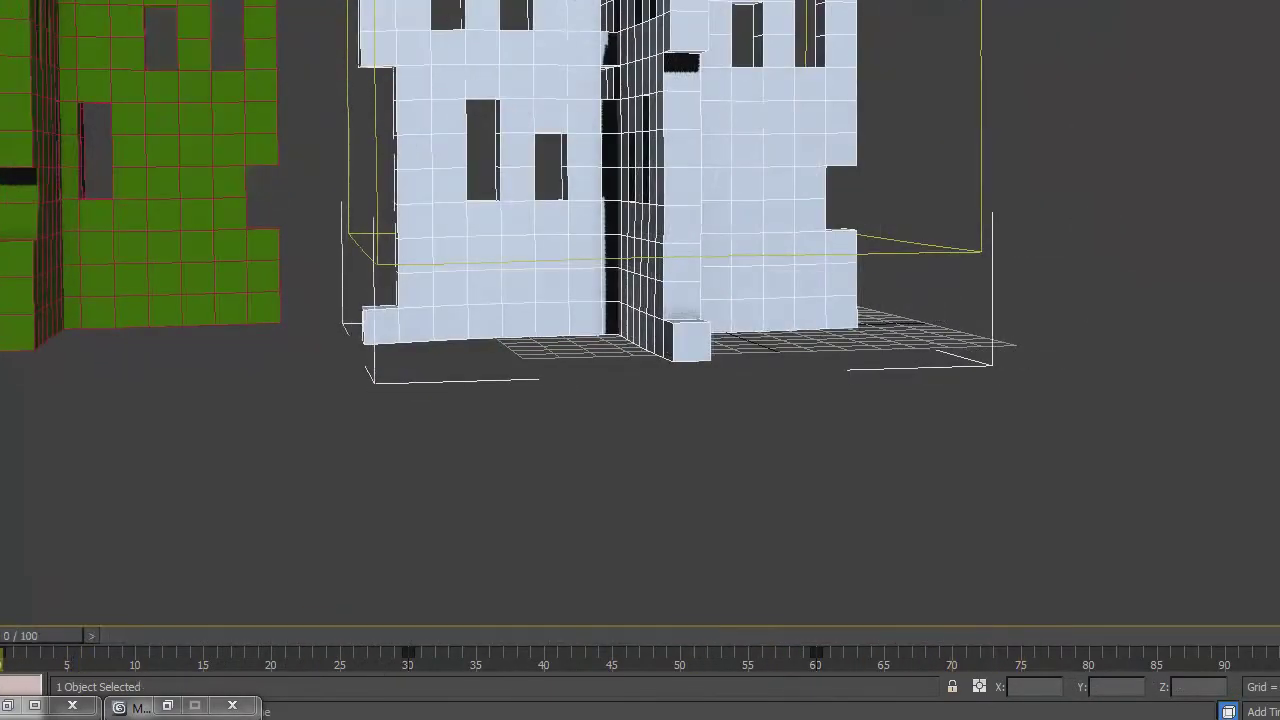
key(slash)
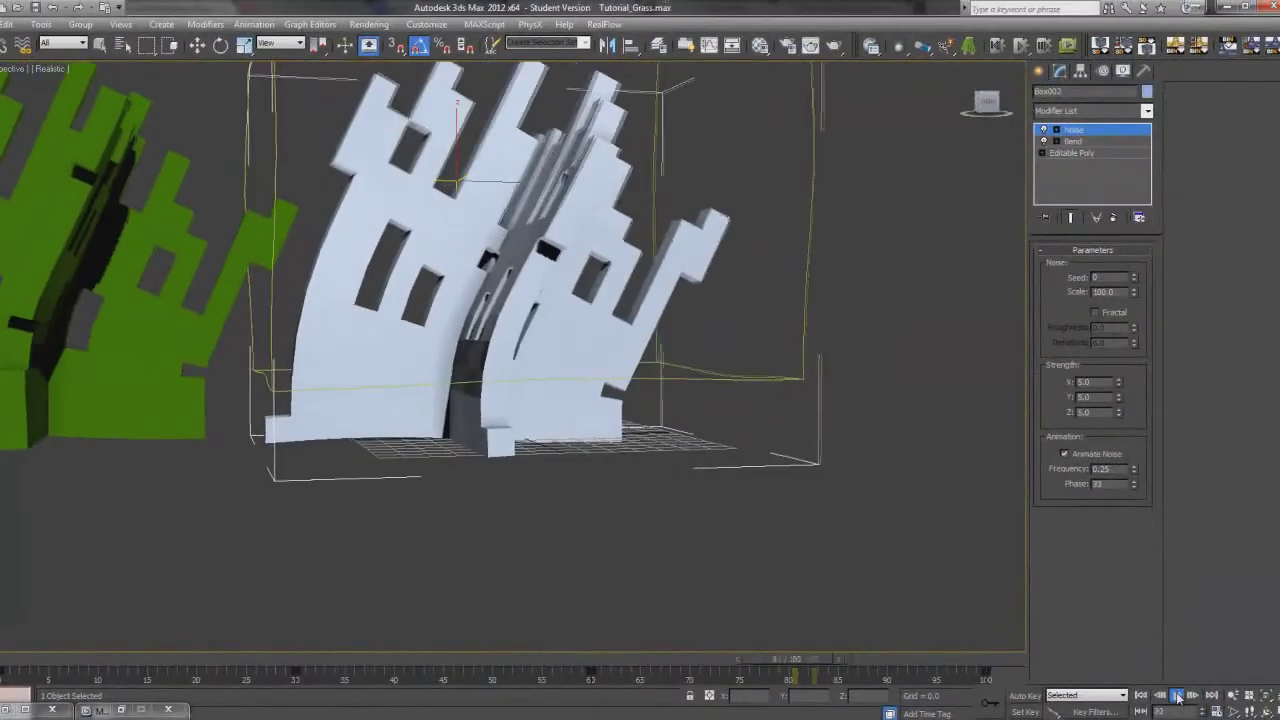
key(/)
Check the green material in the Material Editor and examine the bent grass clump from several sides.
key(m)
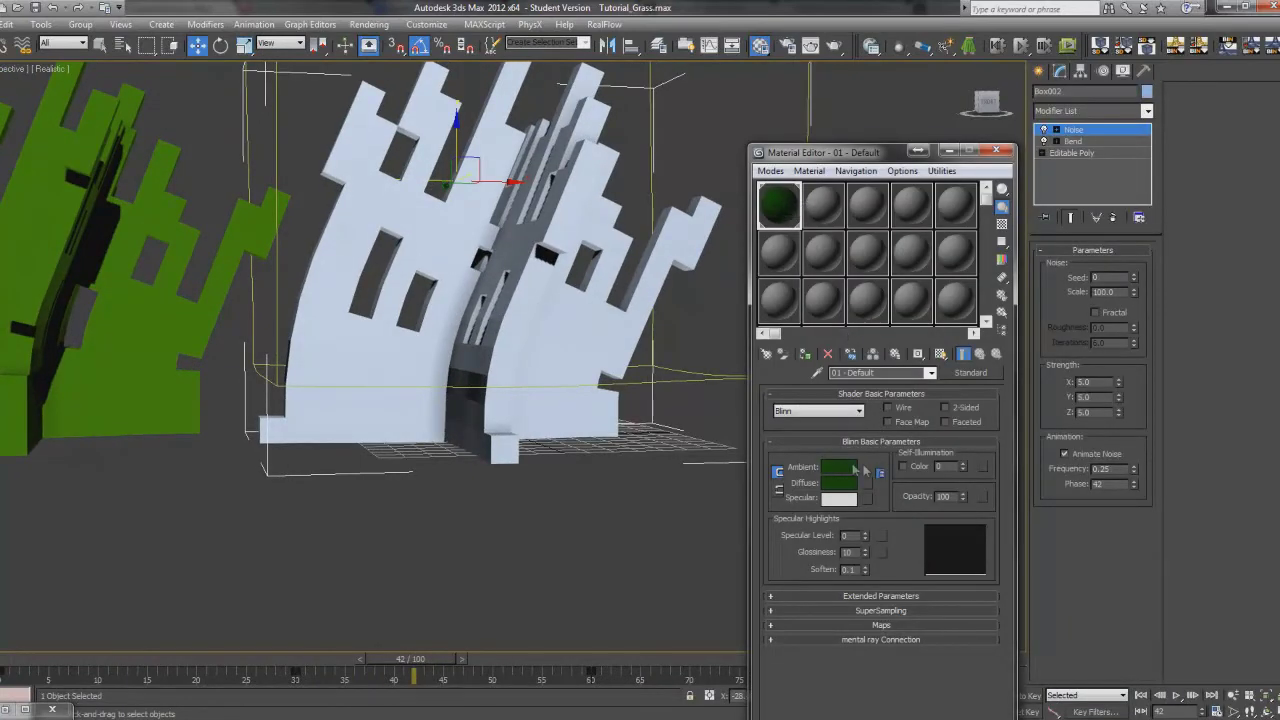
click(949, 151)
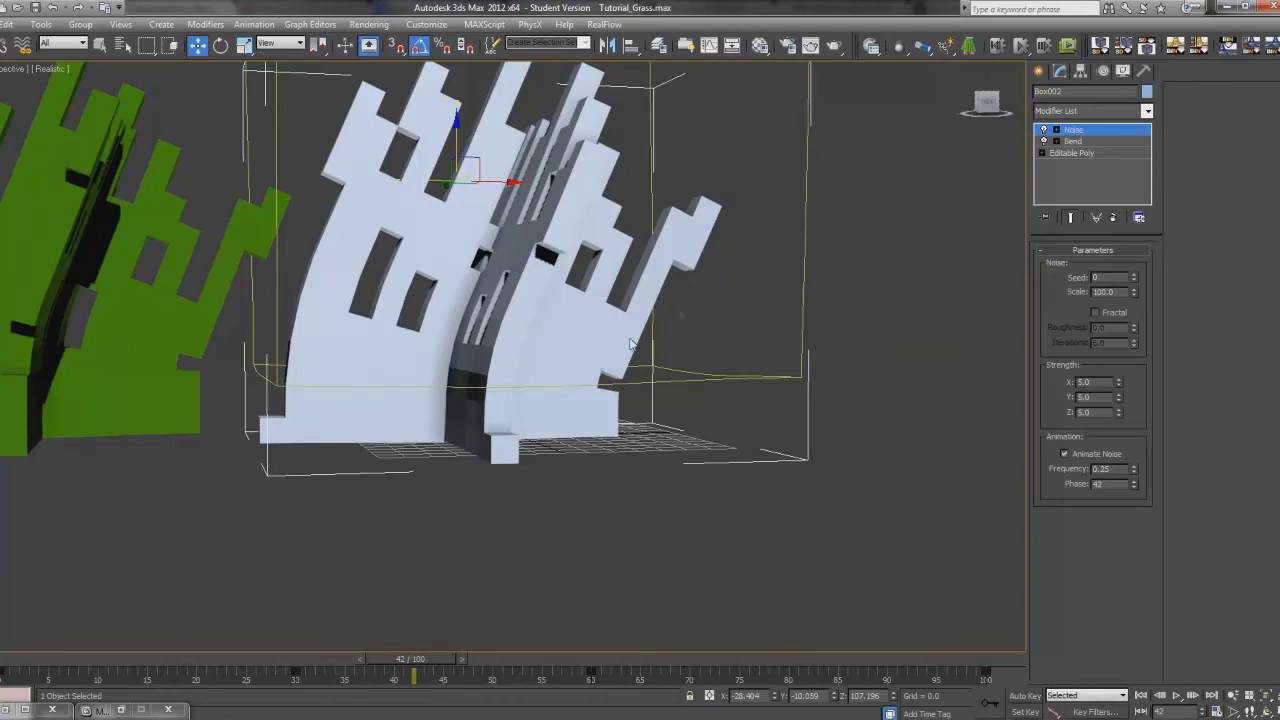
alt+middle_drag(609, 352, 588, 355)
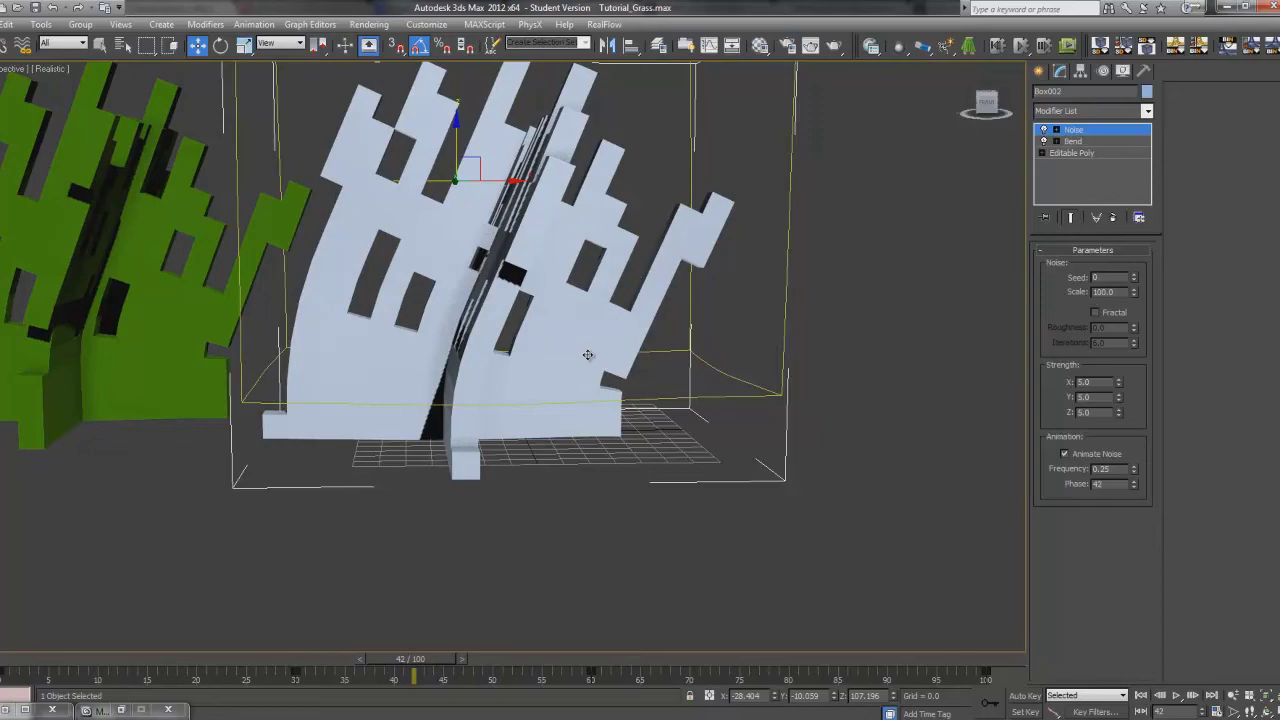
alt+middle_drag(617, 397, 546, 354)
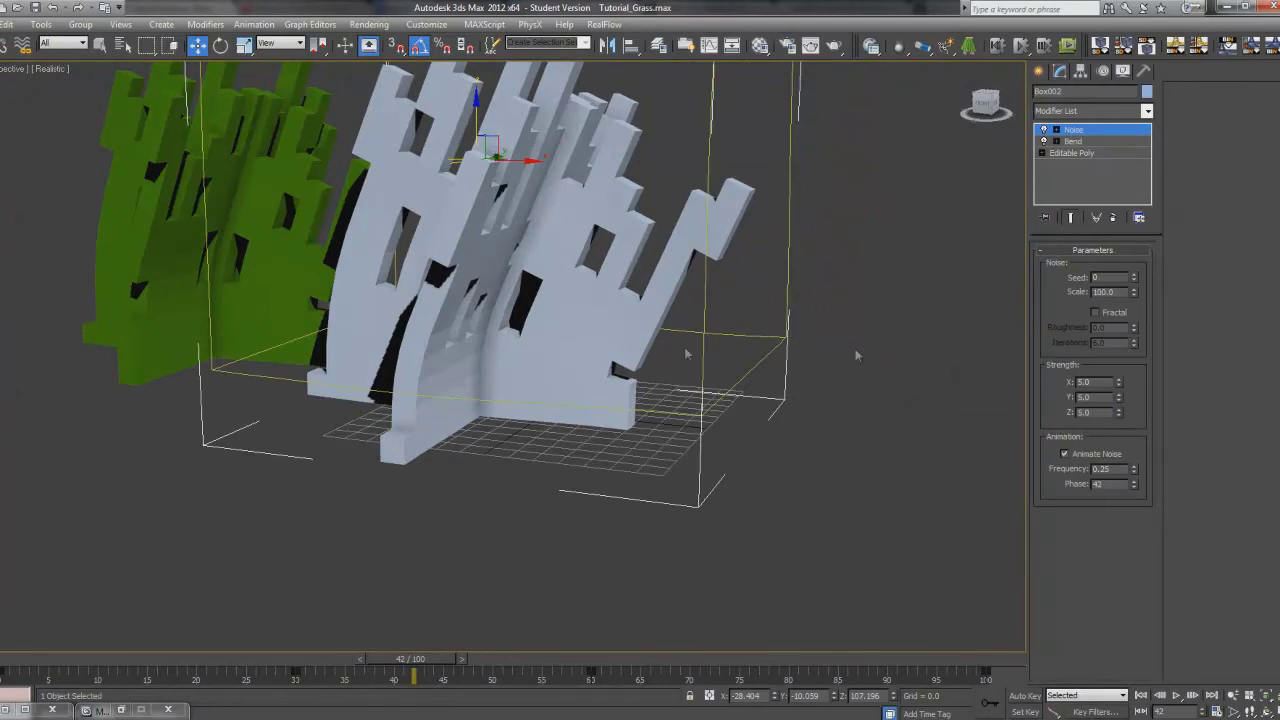
alt+middle_drag(540, 300, 289, 284)
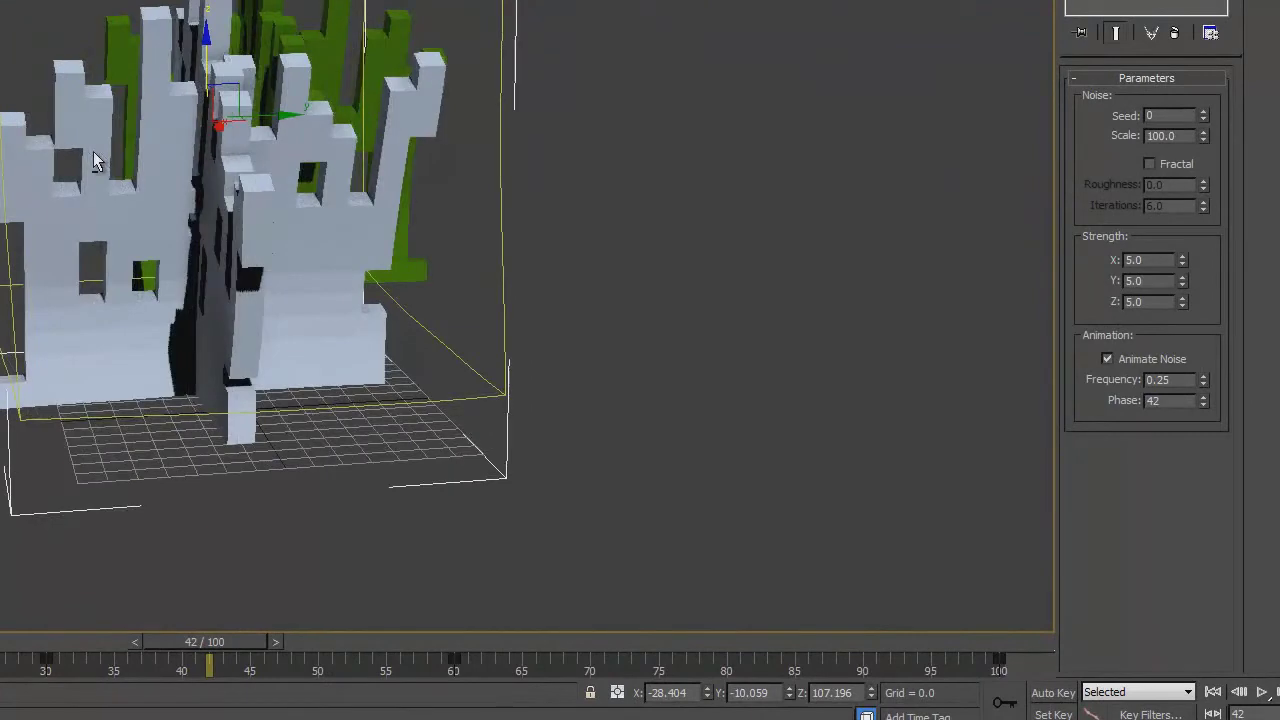
alt+middle_drag(93, 160, 284, 164)
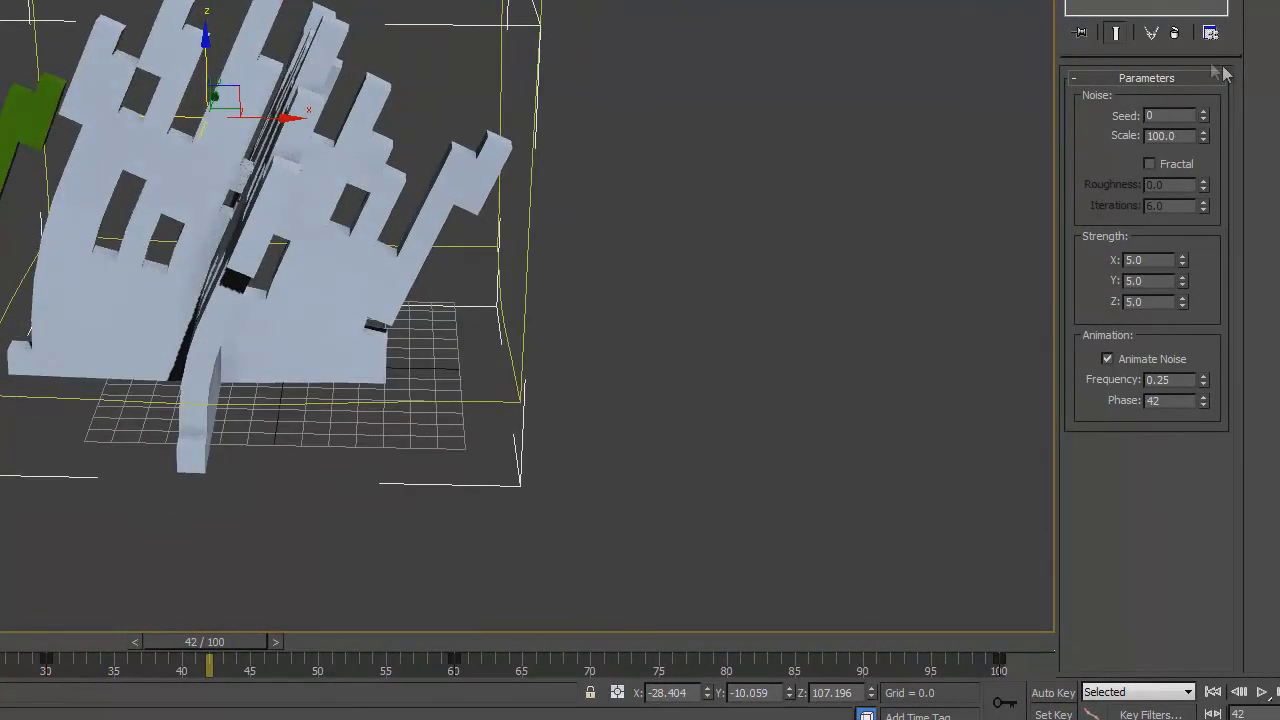
alt+middle_drag(865, 72, 586, 87)
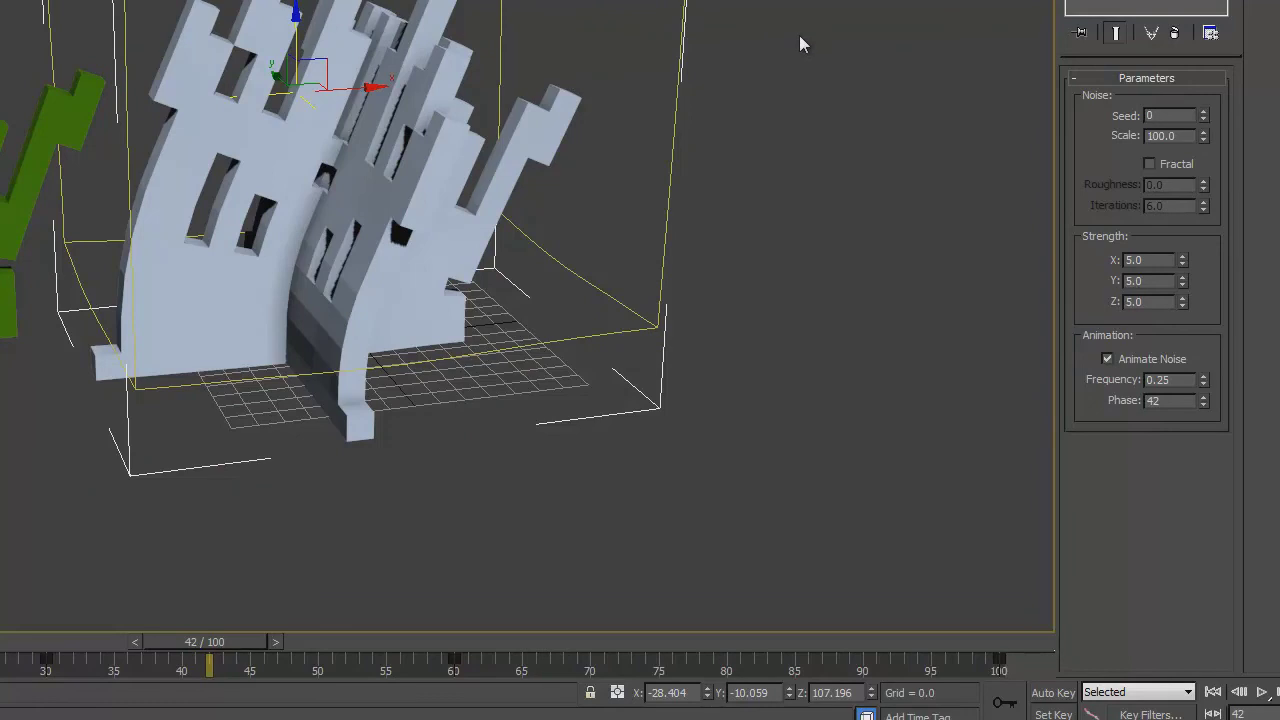
middle_drag(742, 60, 772, 46)
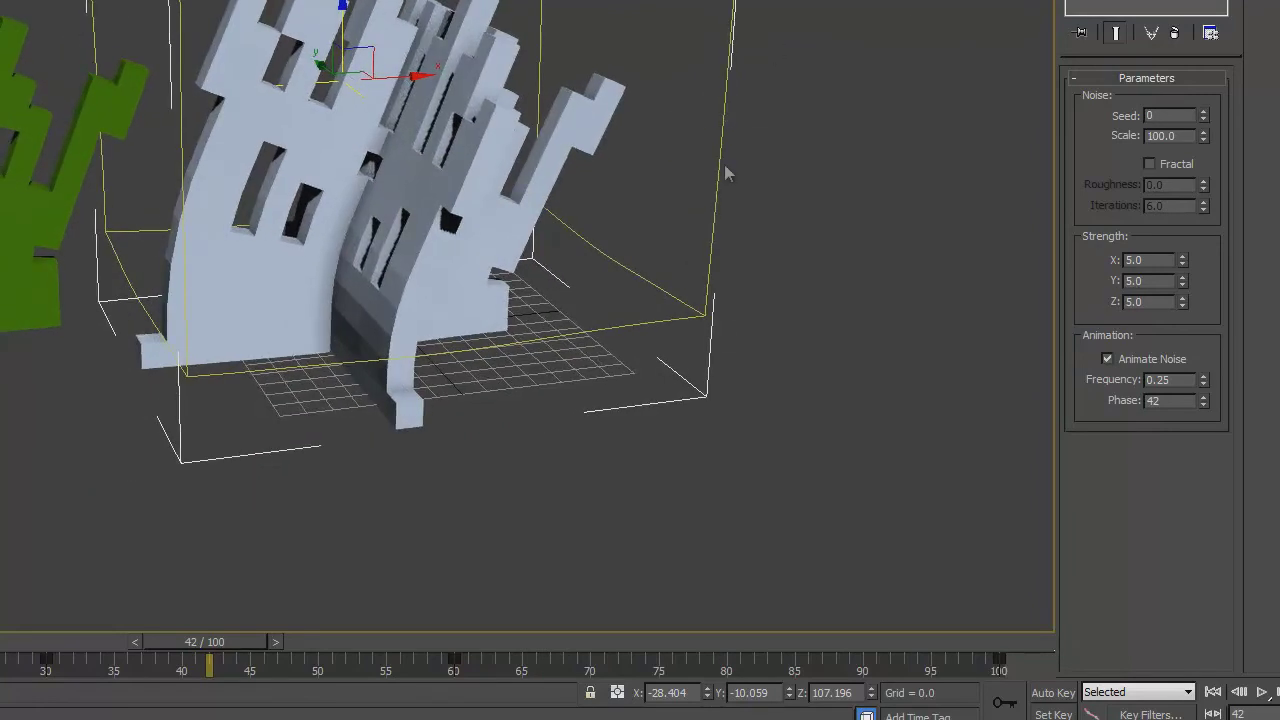